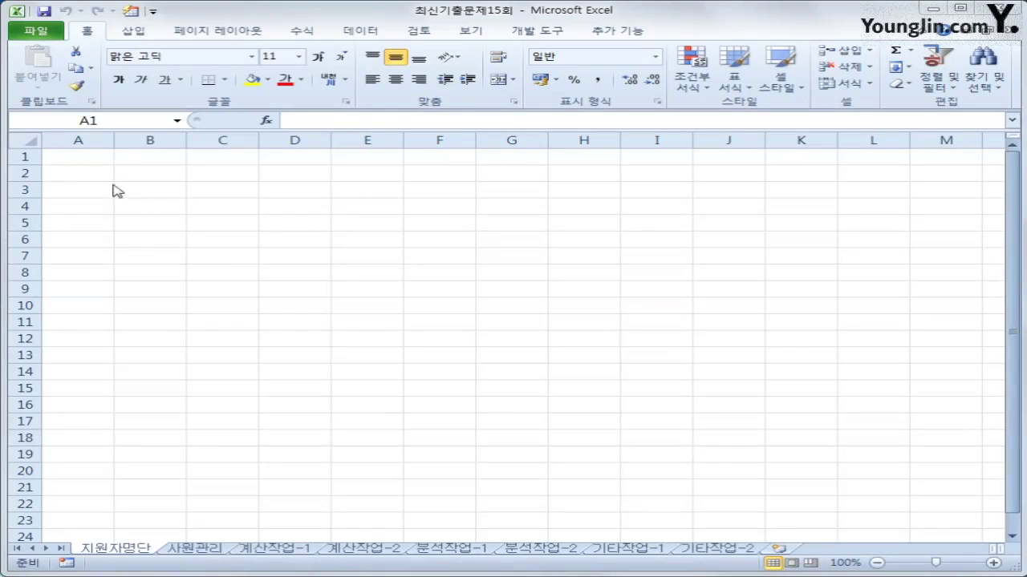
- Start a Microsoft Query from cell A1 of the 지원자명단 sheet, using MS Access Database and the file 사원관리.accdb
left_click(132, 553)
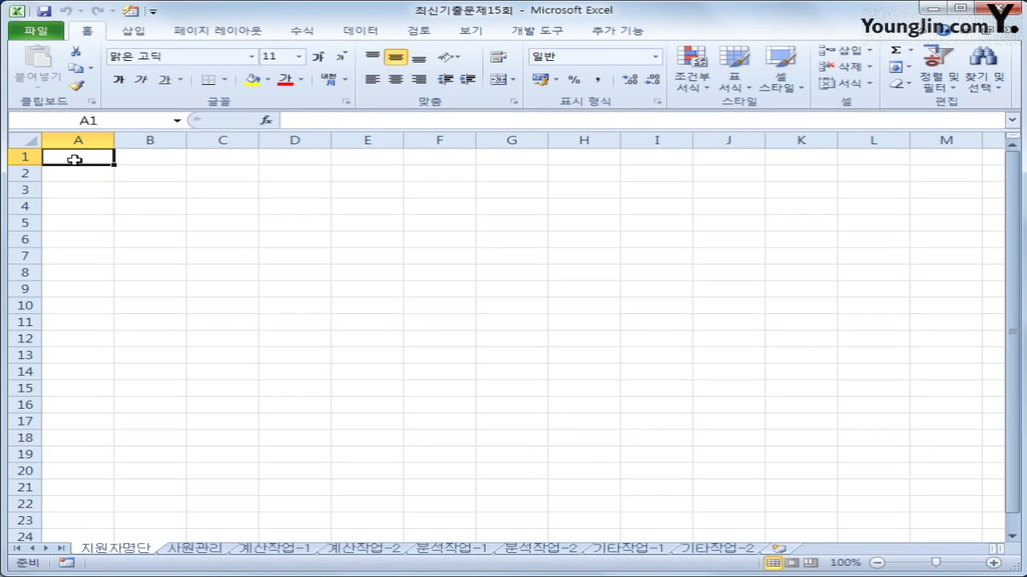
left_click(357, 31)
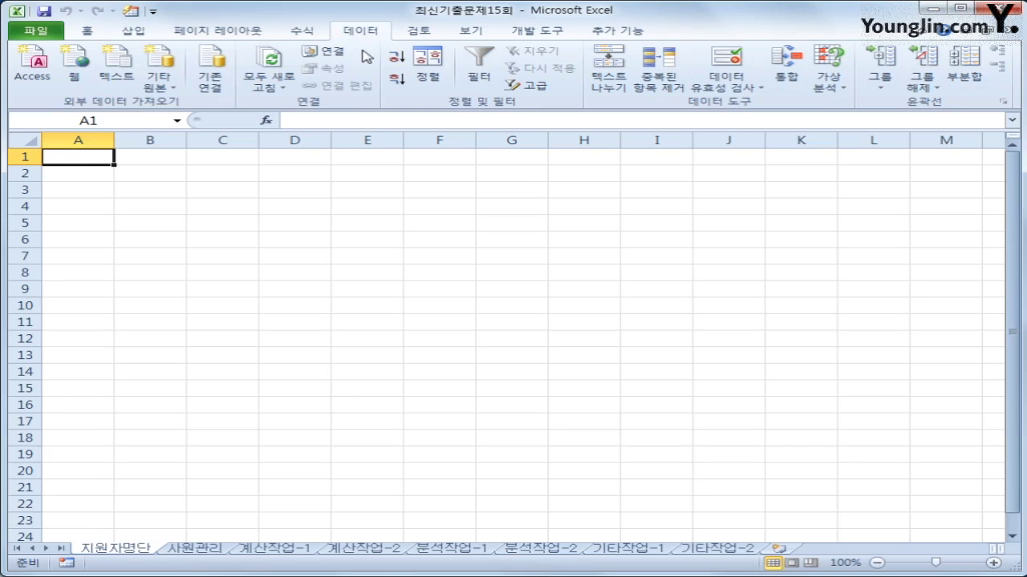
left_click(166, 81)
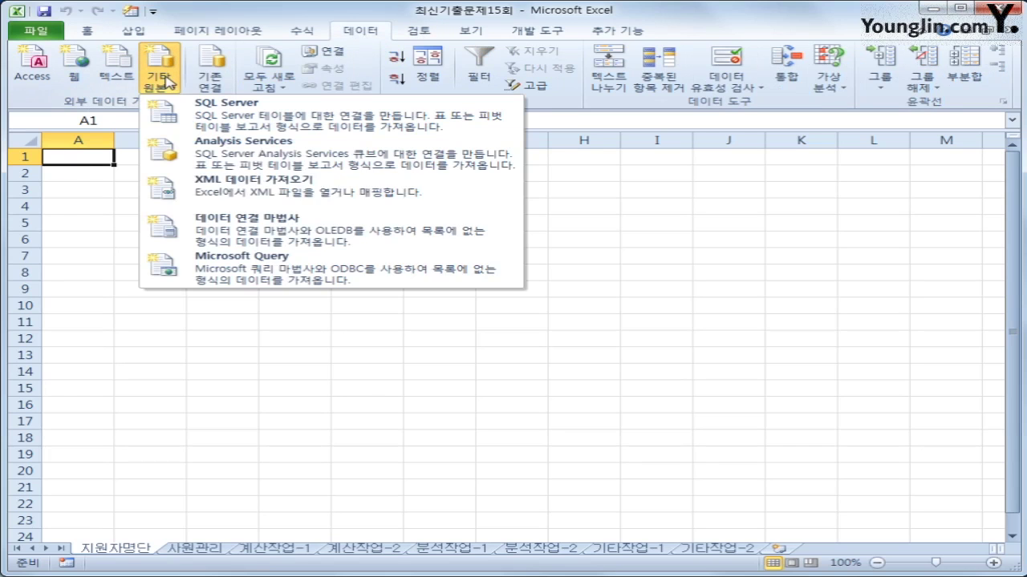
left_click(227, 281)
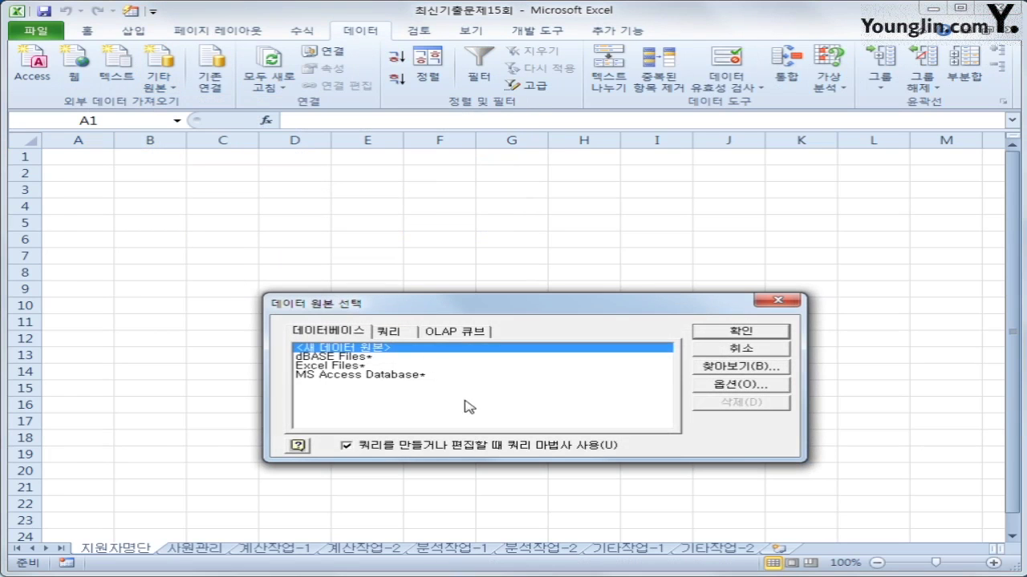
left_click(415, 376)
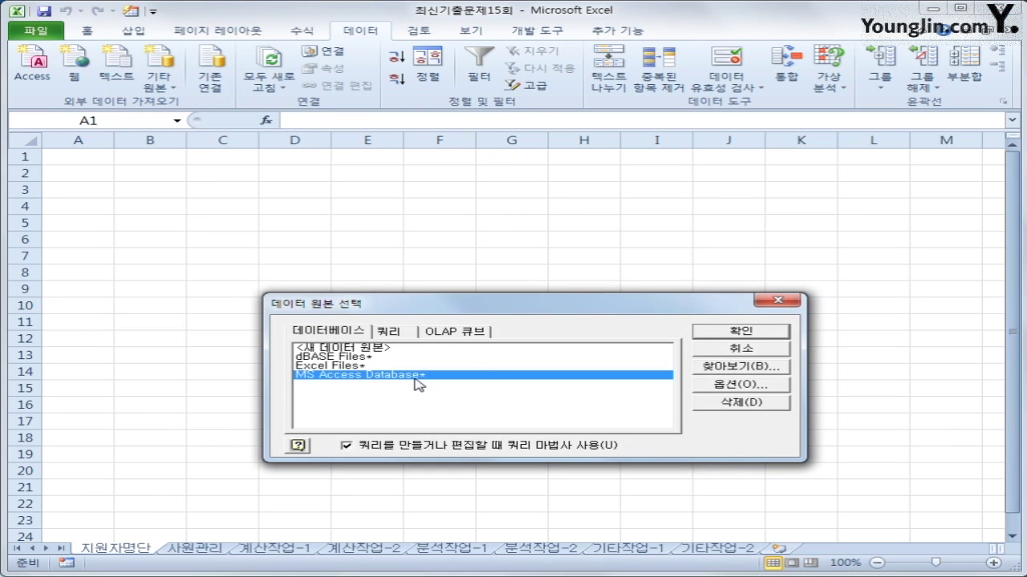
left_click(732, 333)
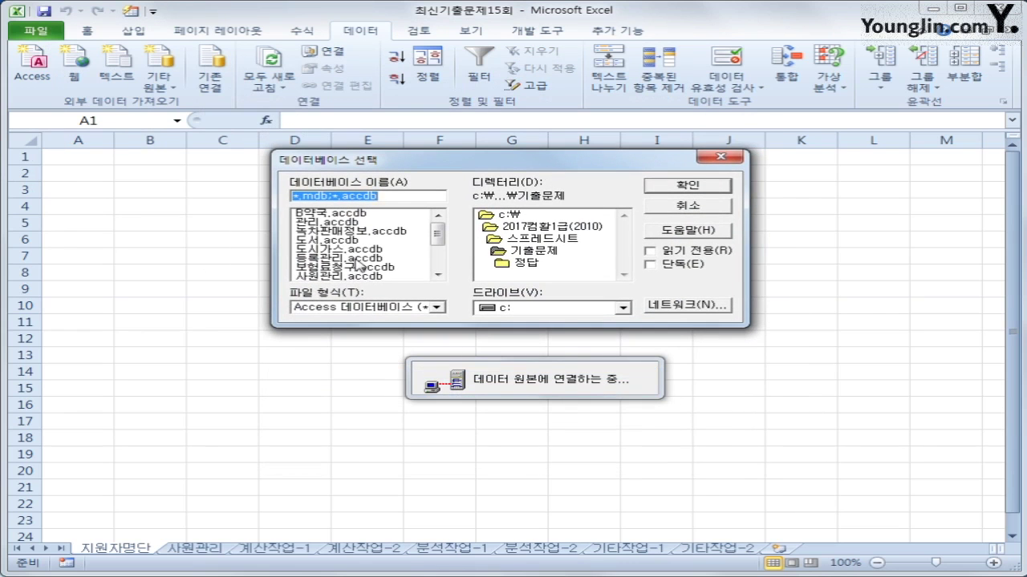
left_click(349, 277)
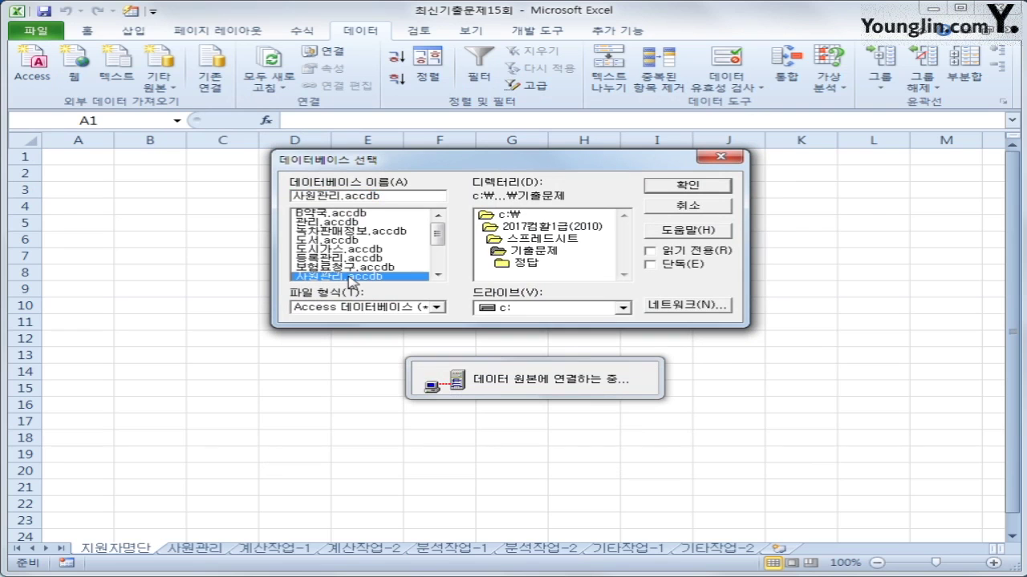
left_click(678, 189)
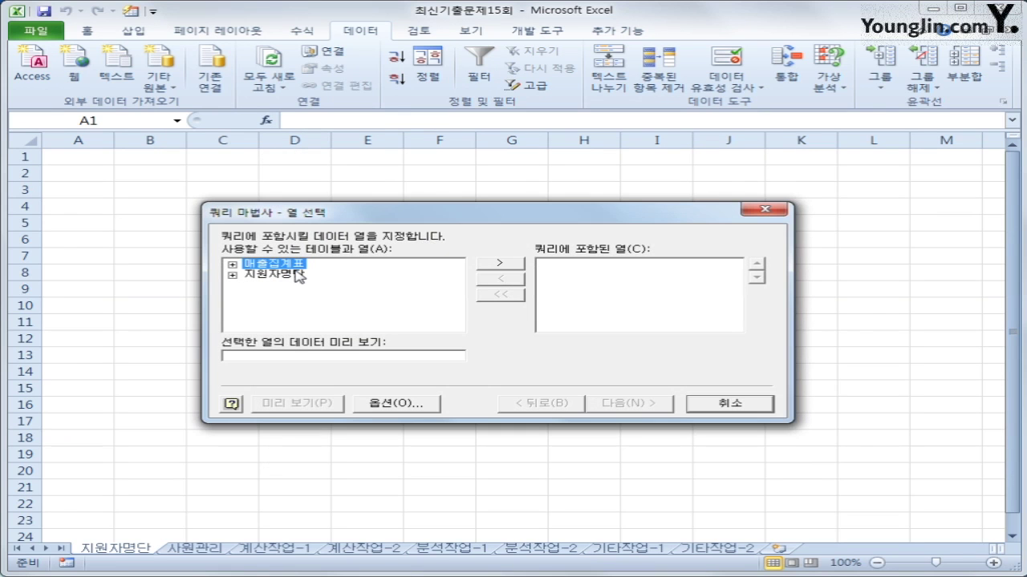
- Include the 접수번호, 성명, 주민번호, 희망연봉, 지원부서 and 희망근무지 columns of the 지원자명단 table in the query
left_click(281, 275)
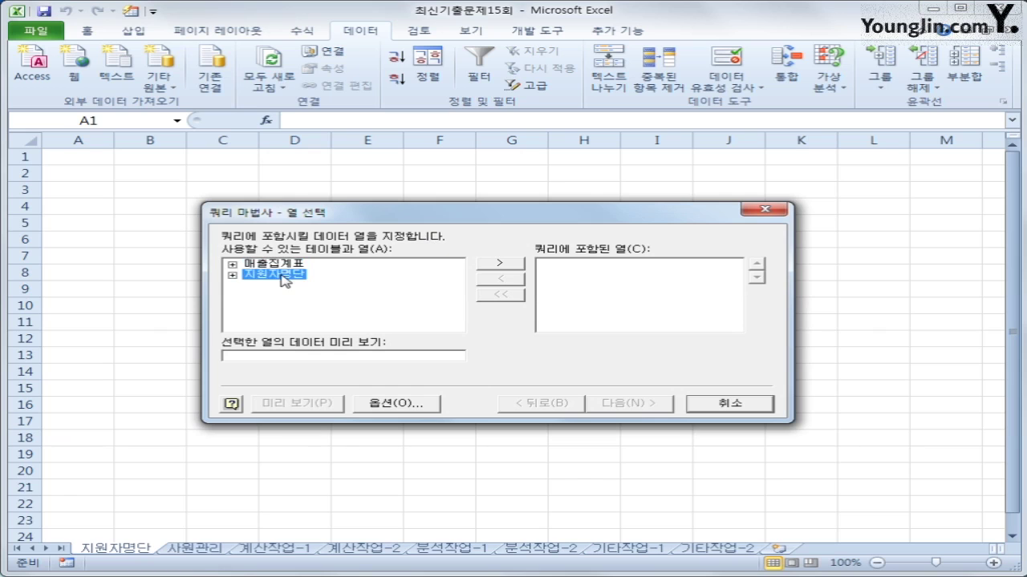
double_click(283, 276)
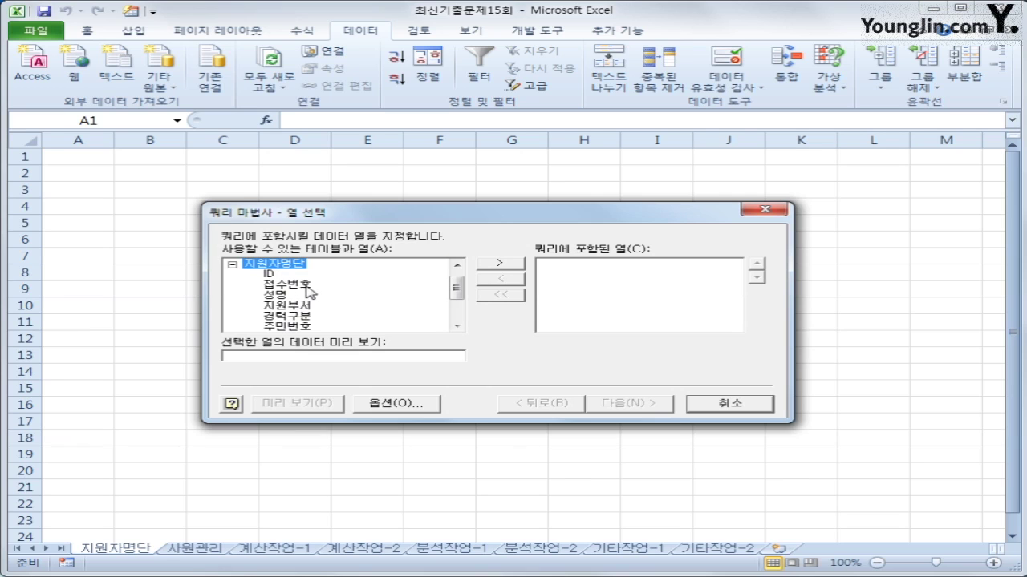
double_click(306, 285)
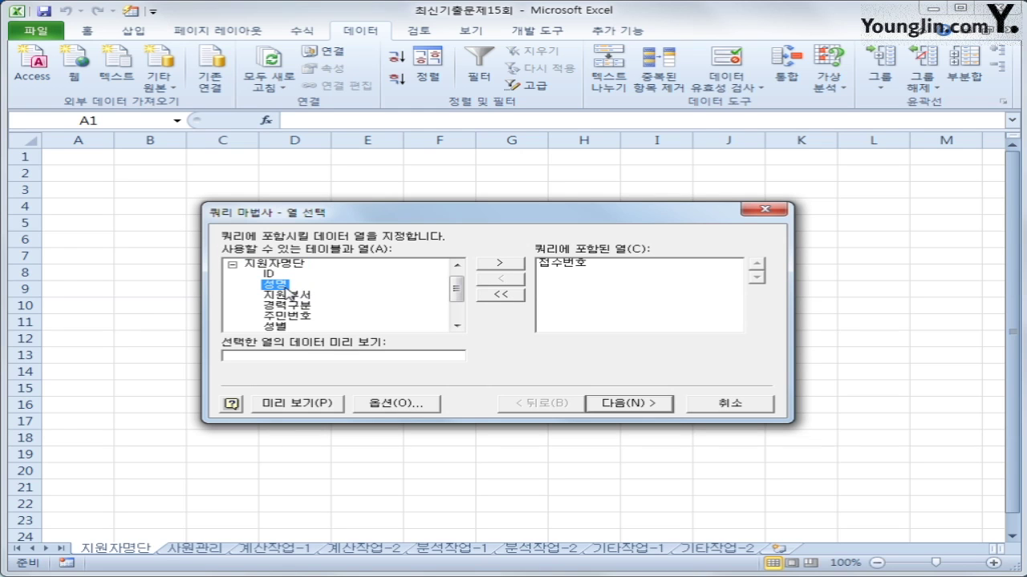
double_click(284, 288)
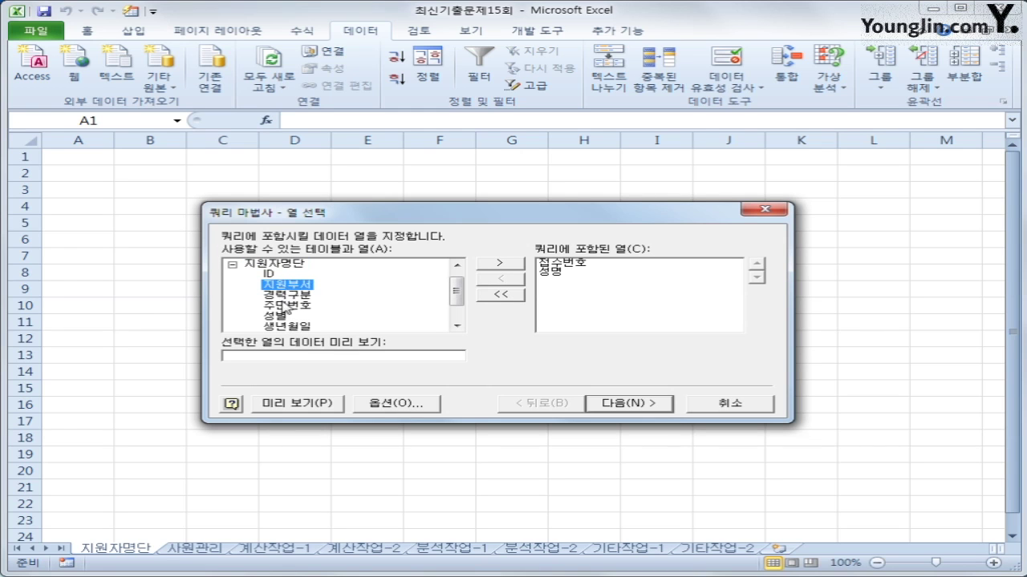
double_click(287, 305)
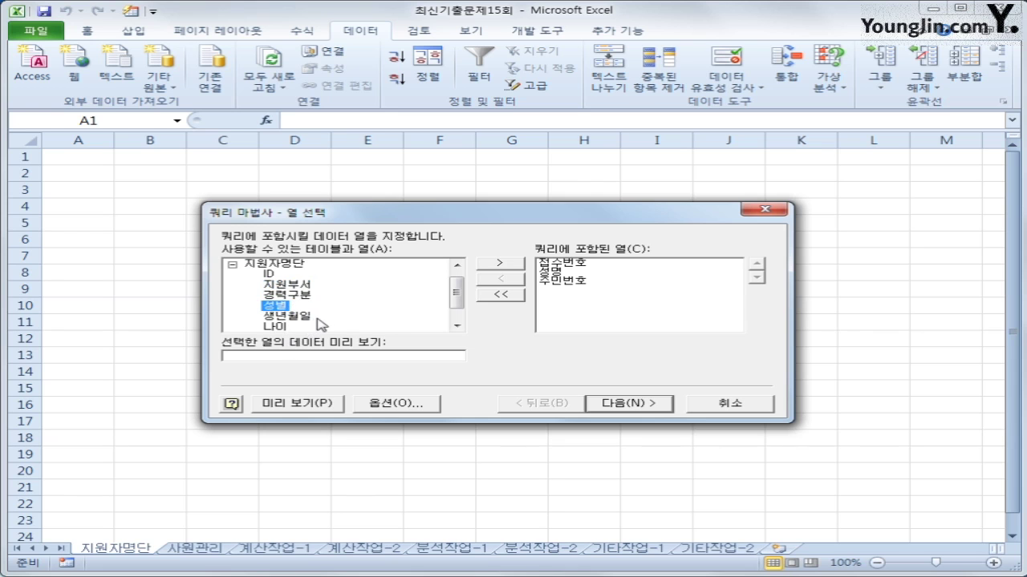
scroll(289, 325, "down", 1)
double_click(287, 317)
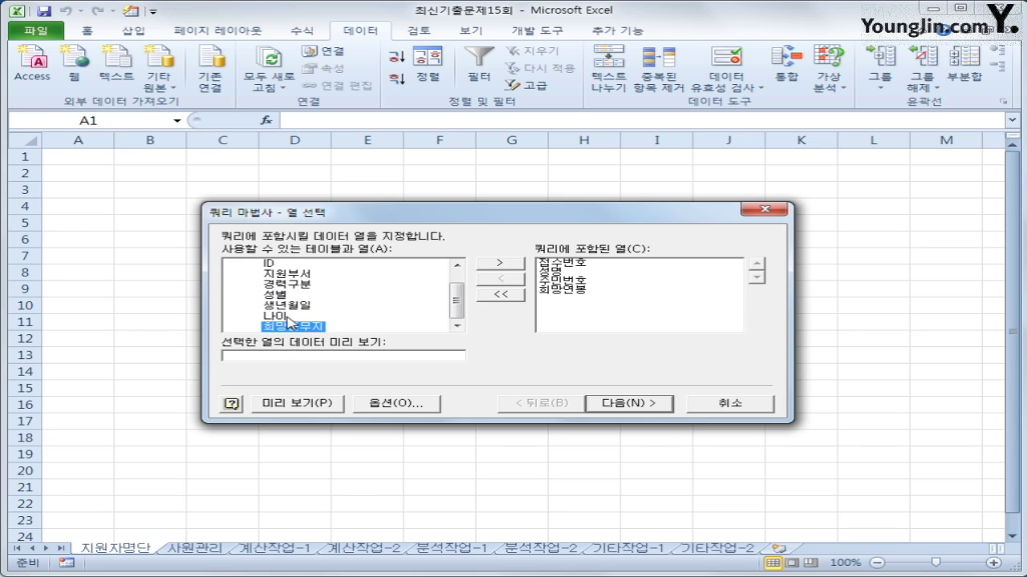
double_click(308, 276)
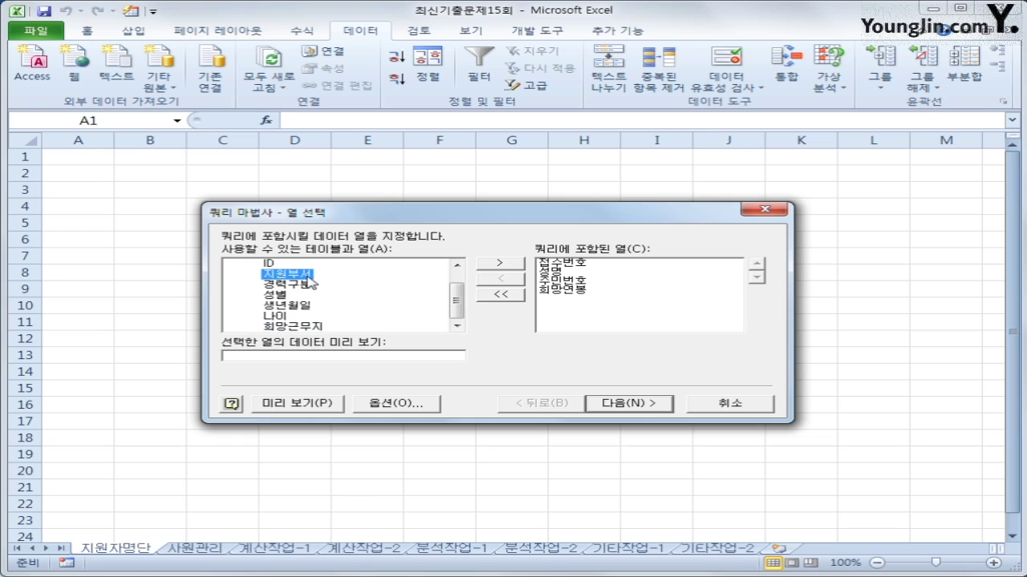
double_click(310, 327)
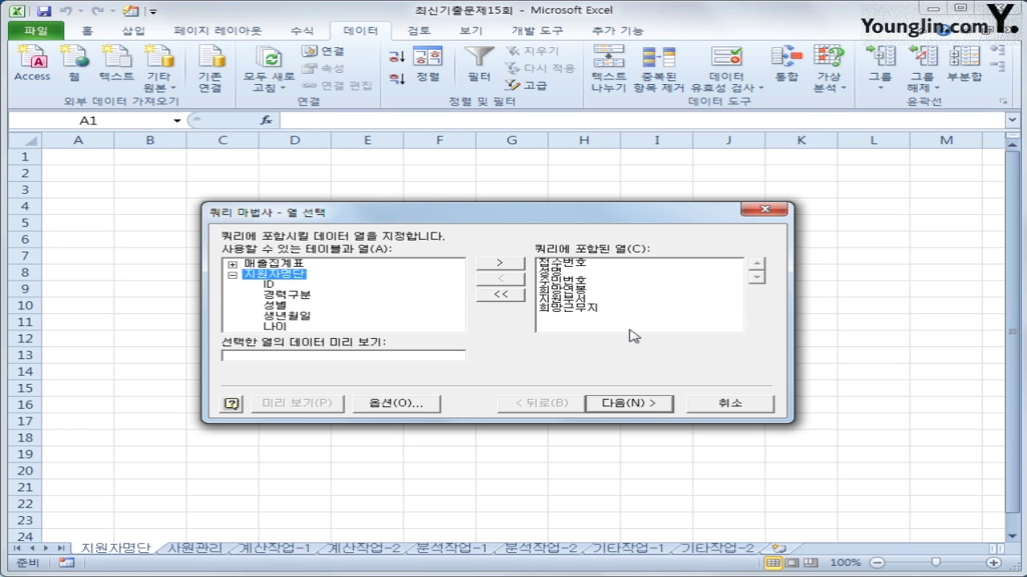
left_click(627, 408)
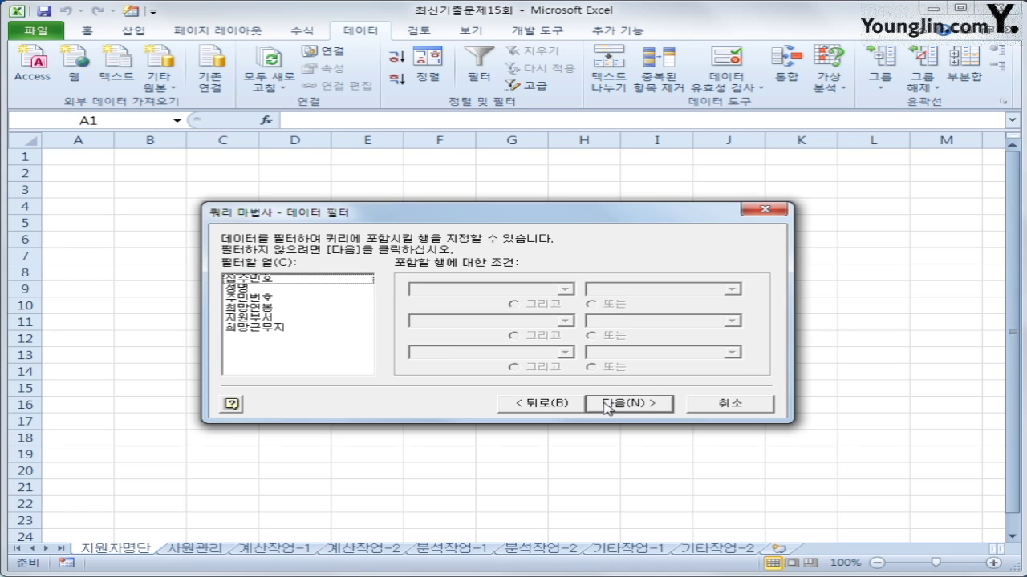
- Filter the query so that 희망근무지 is not equal (<>) to 서울
left_click(255, 329)
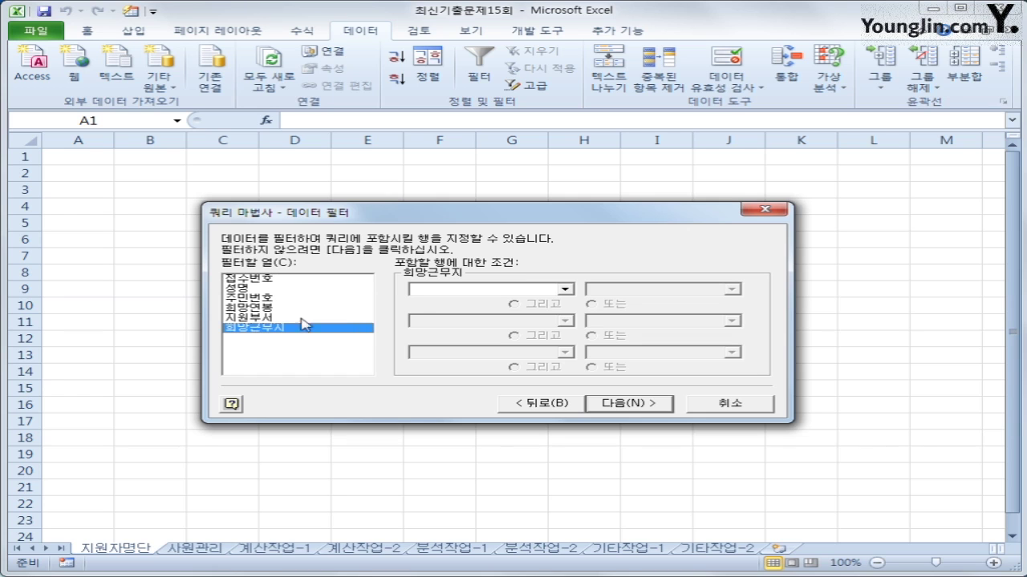
left_click(469, 289)
left_click(465, 320)
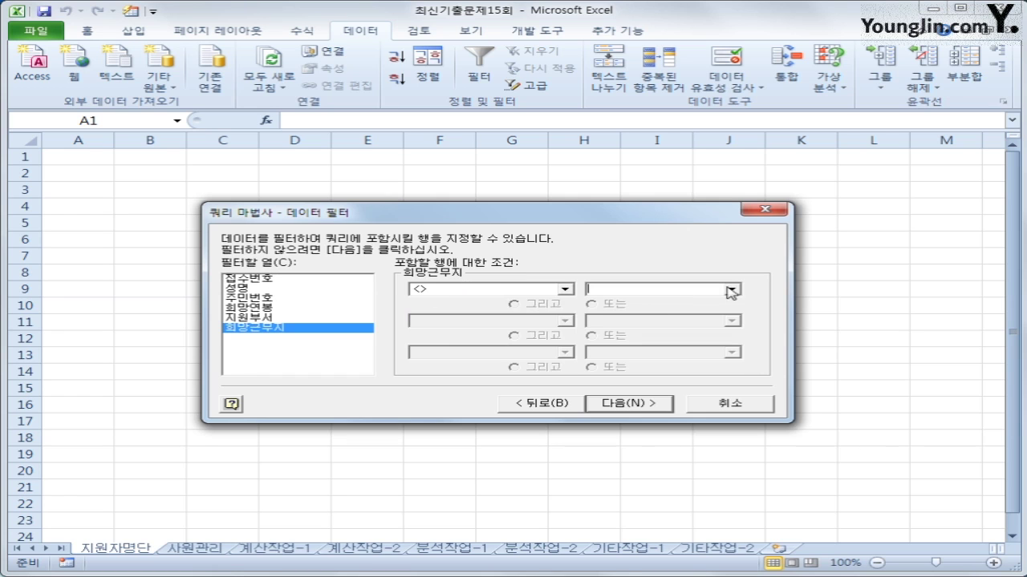
left_click(731, 288)
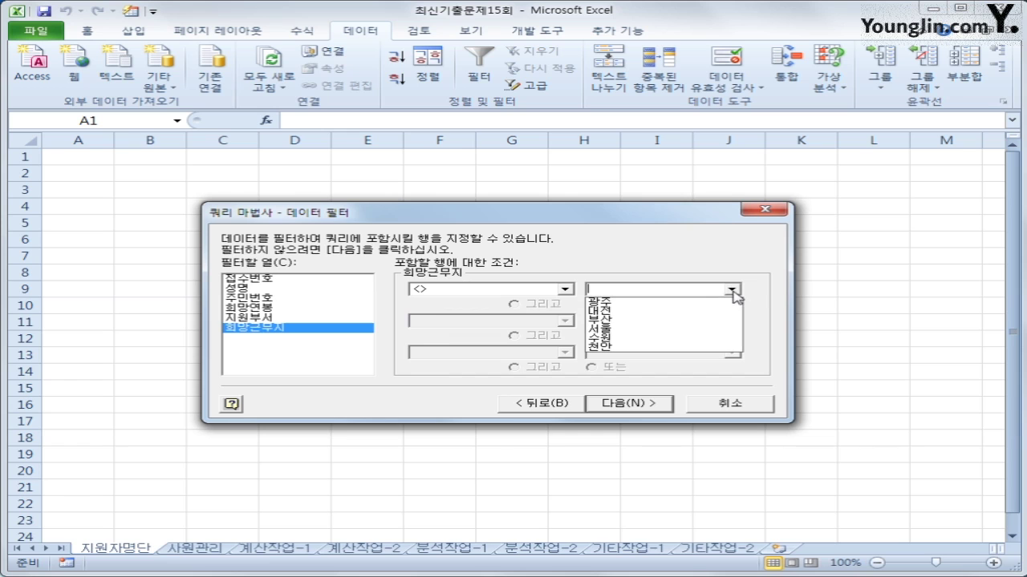
left_click(711, 329)
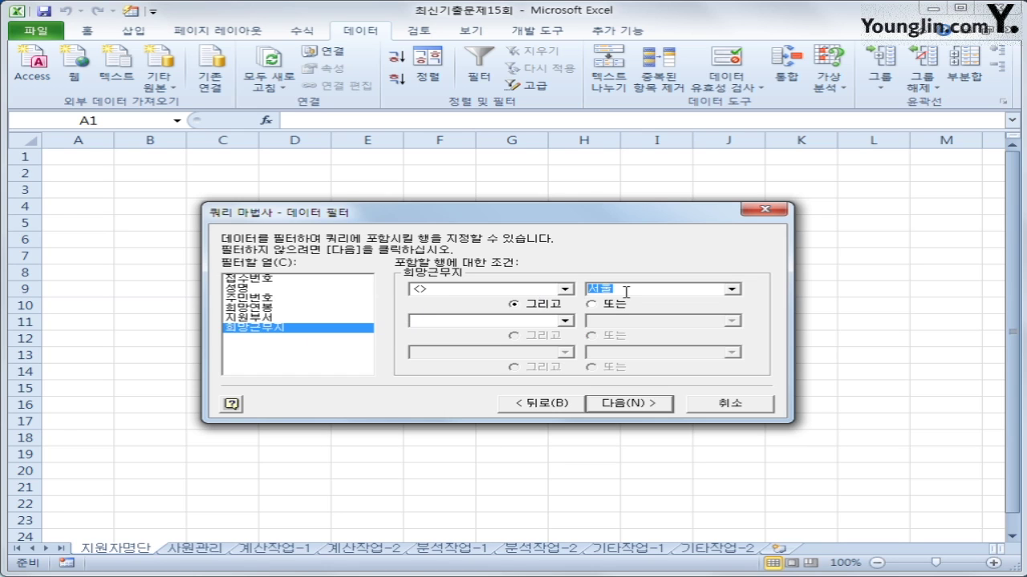
- Add a filter on 주민번호 with the condition 제외할 시작 값 and the value 7
left_click(269, 299)
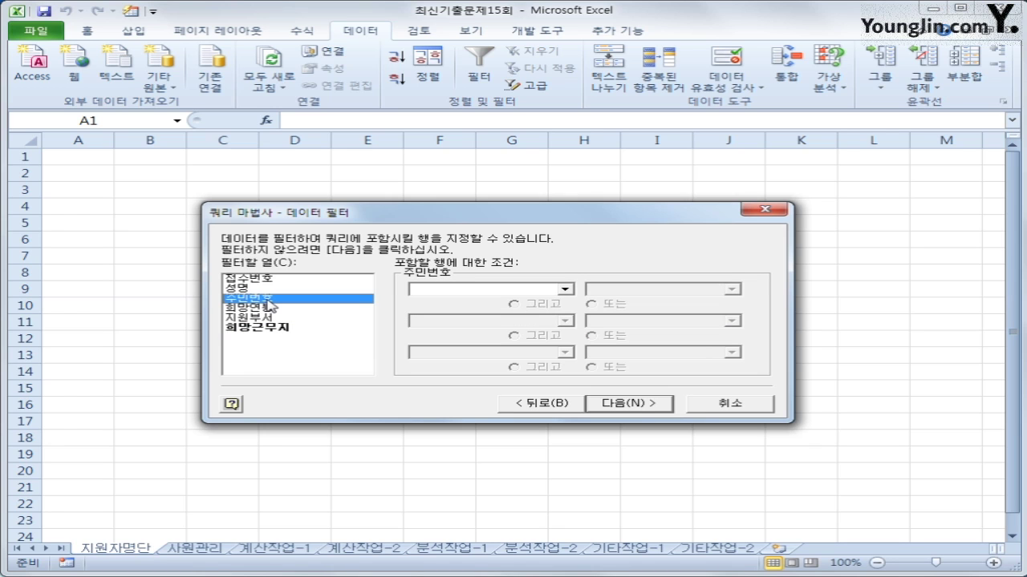
left_click(565, 290)
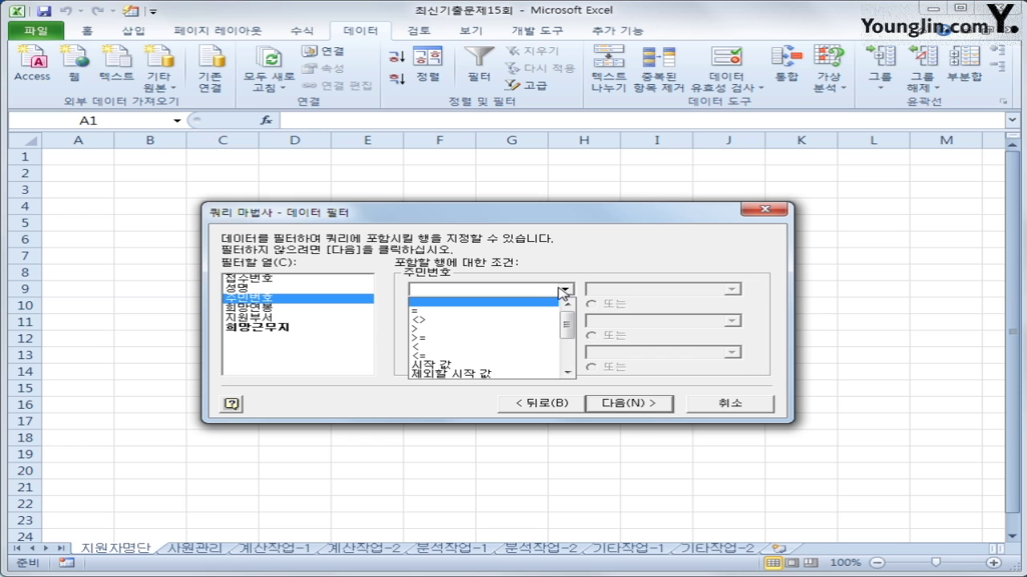
left_click(490, 374)
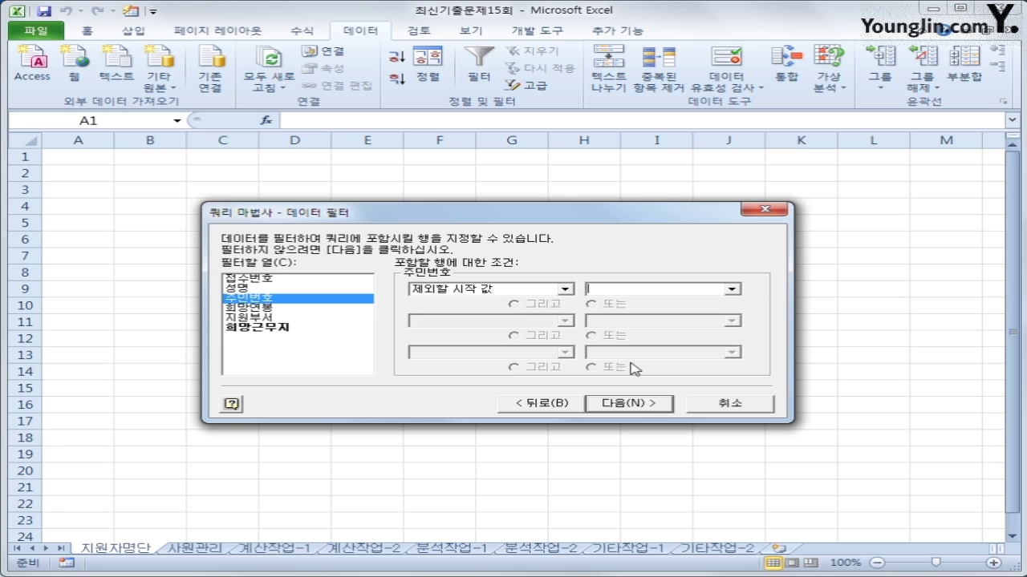
type("7")
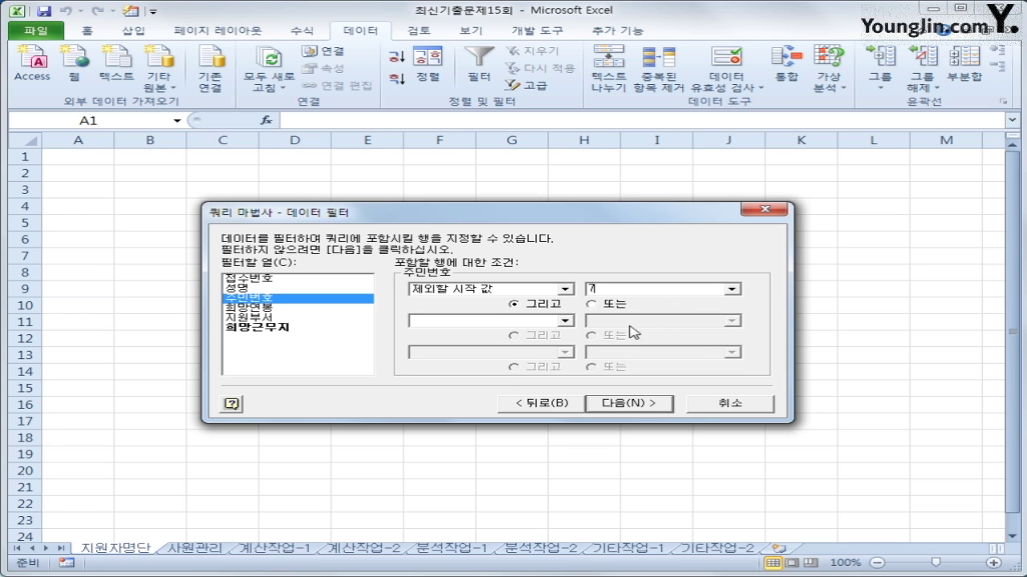
left_click(624, 409)
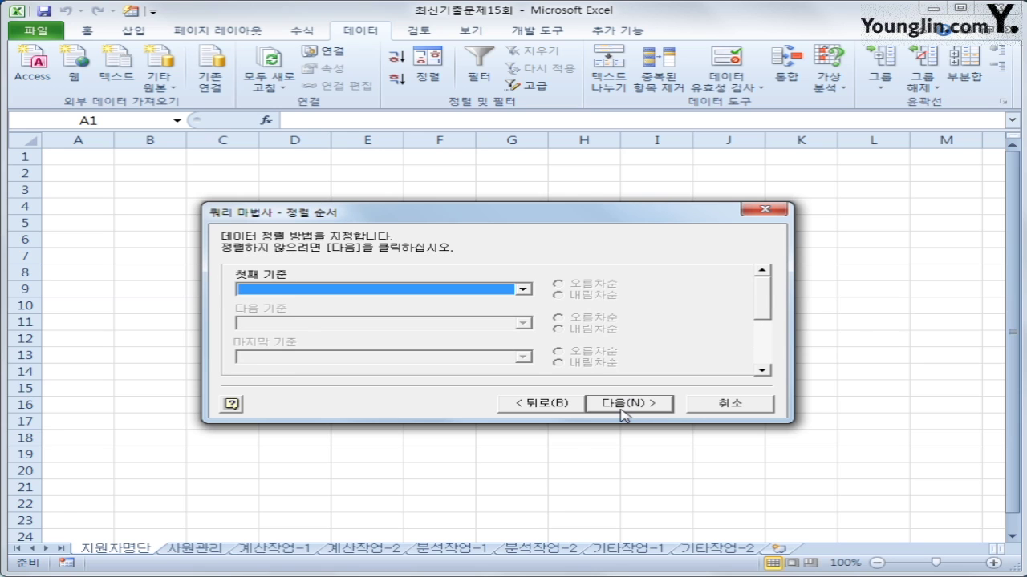
- Sort the query by 희망근무지 in descending order and secondly by 성명 in descending order
left_click(382, 292)
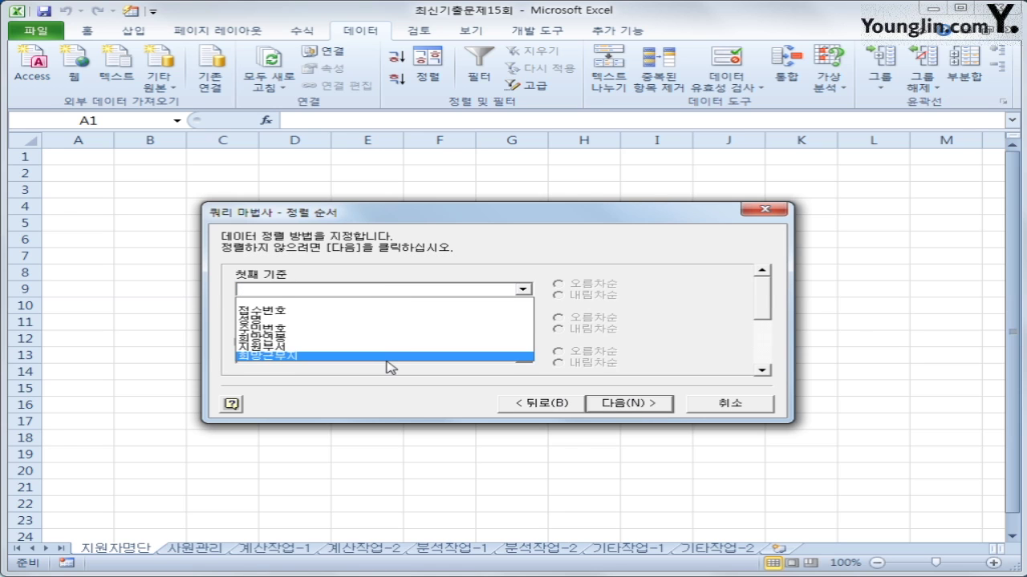
left_click(322, 363)
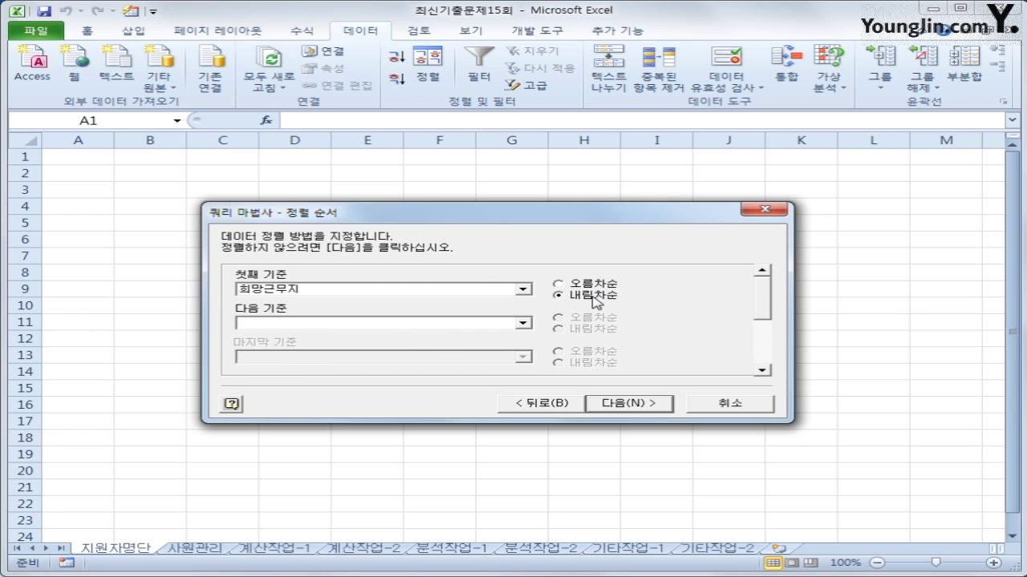
left_click(498, 324)
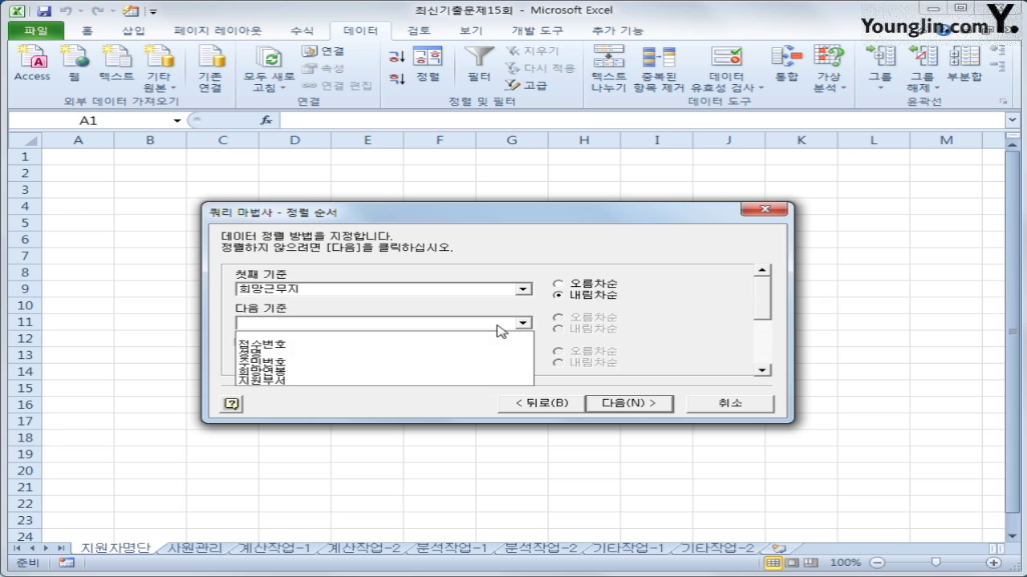
left_click(474, 357)
left_click(572, 329)
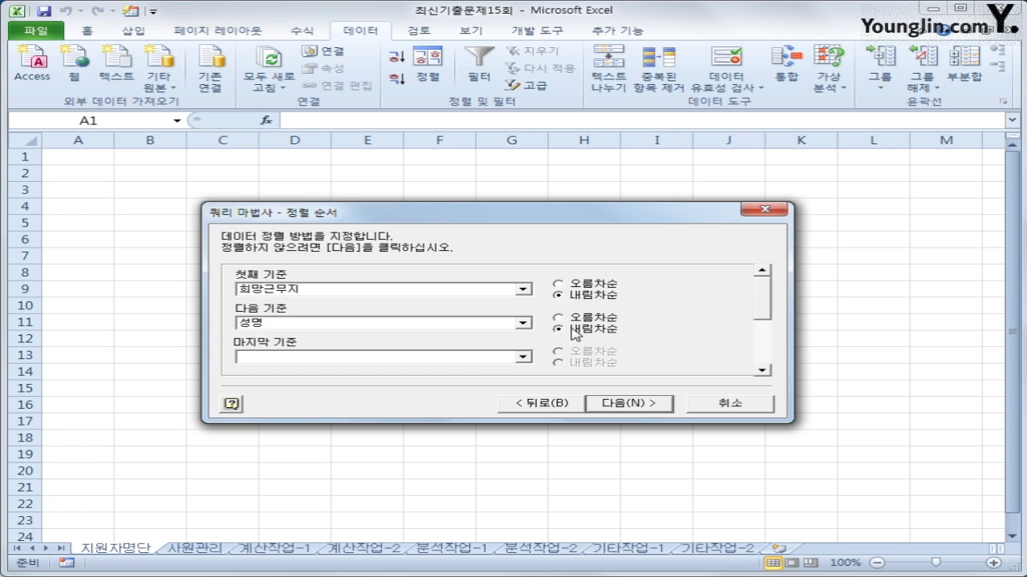
- Finish the query and import the data as a table at cell A1 of the existing worksheet
left_click(628, 404)
left_click(628, 406)
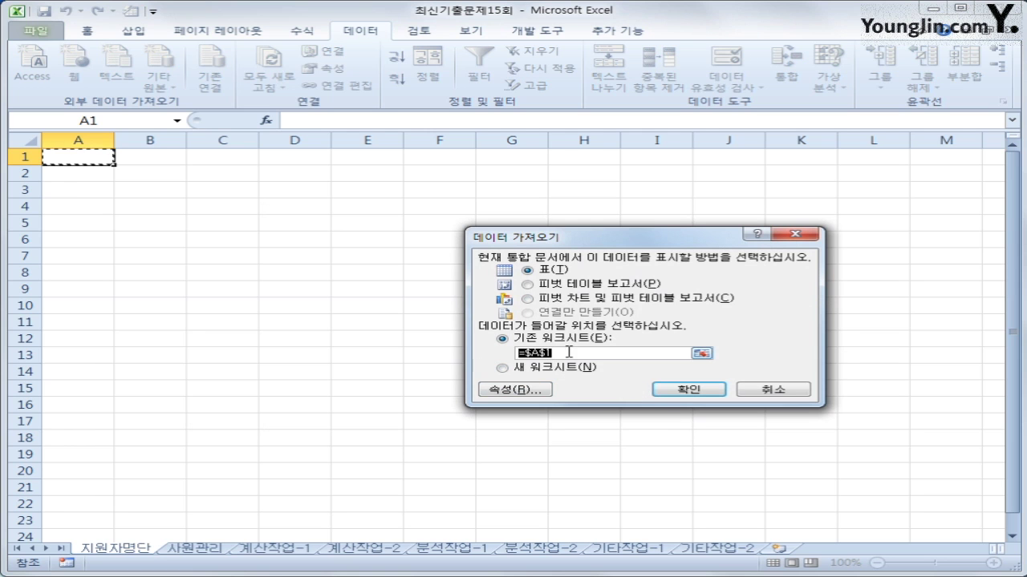
left_click(684, 390)
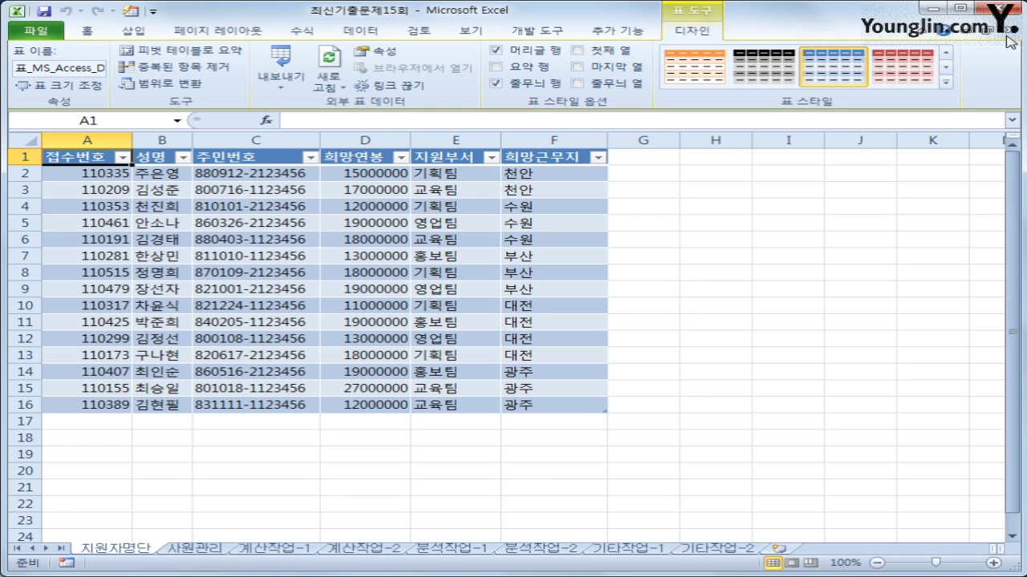
- On the 사원관리 sheet, copy the 직급 header with the value 과장 (C3:C4) to cell A30
left_click(195, 548)
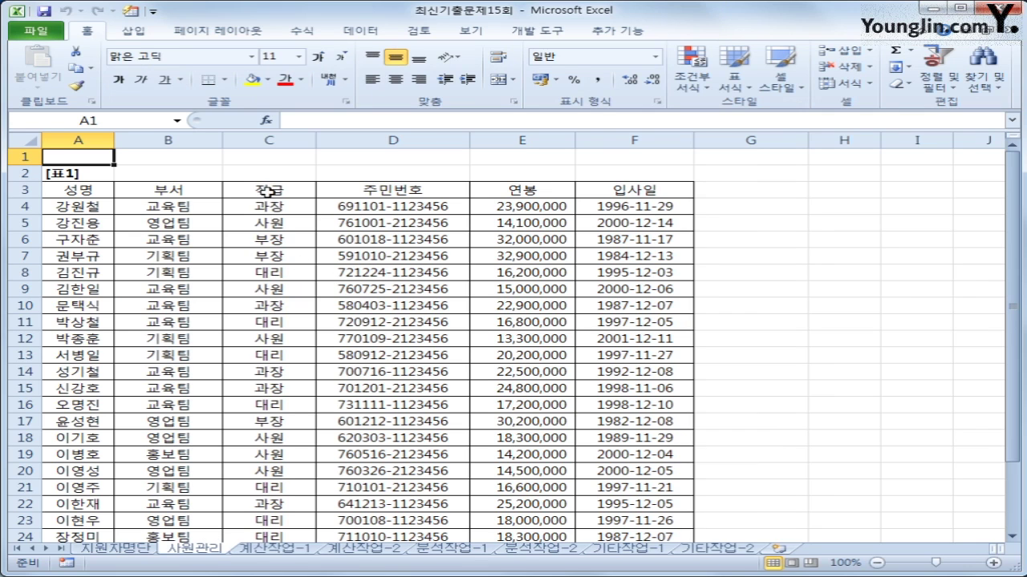
left_click_drag(267, 188, 258, 206)
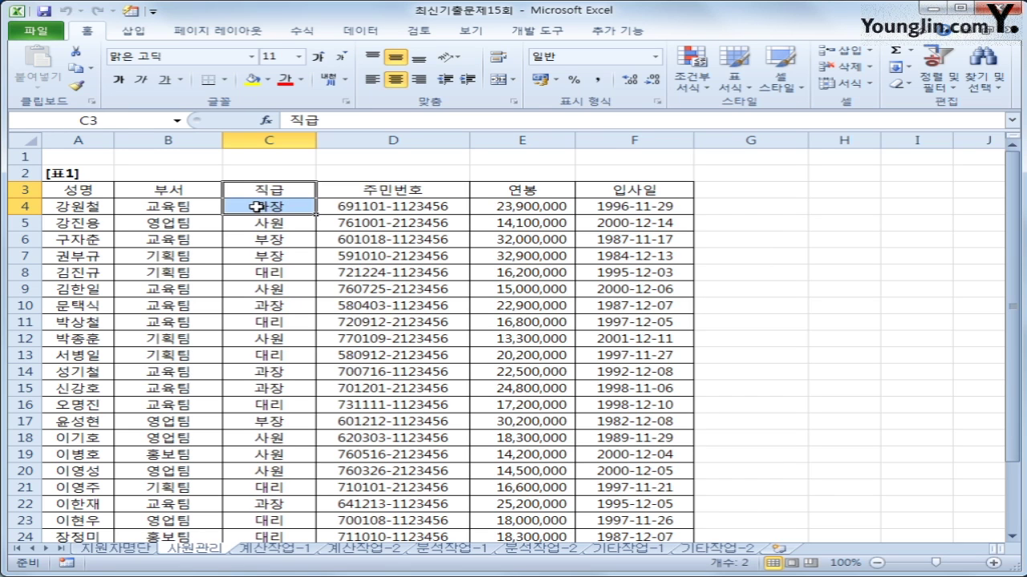
key("ctrl+c")
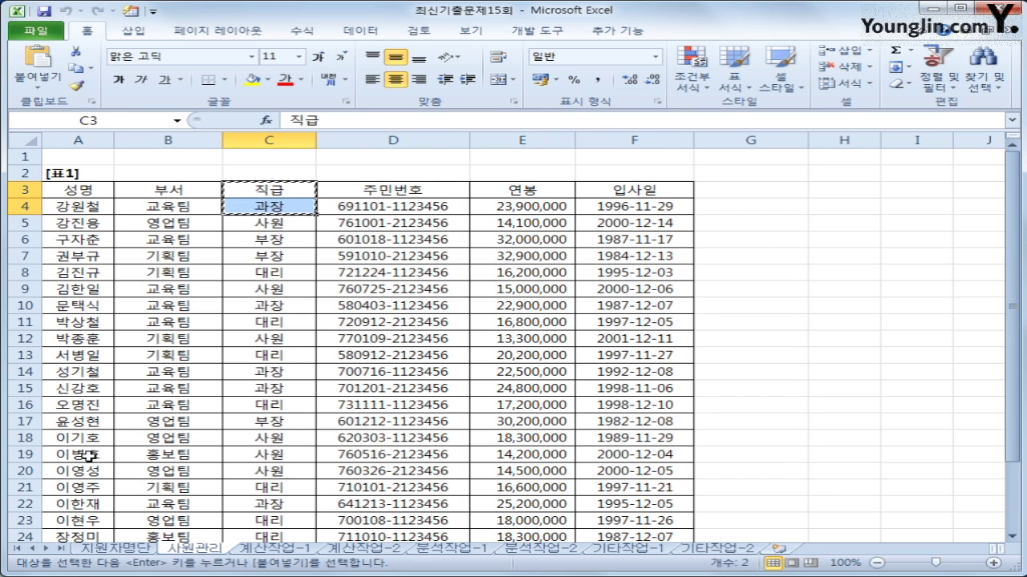
scroll(71, 448, "down", 4)
left_click(64, 441)
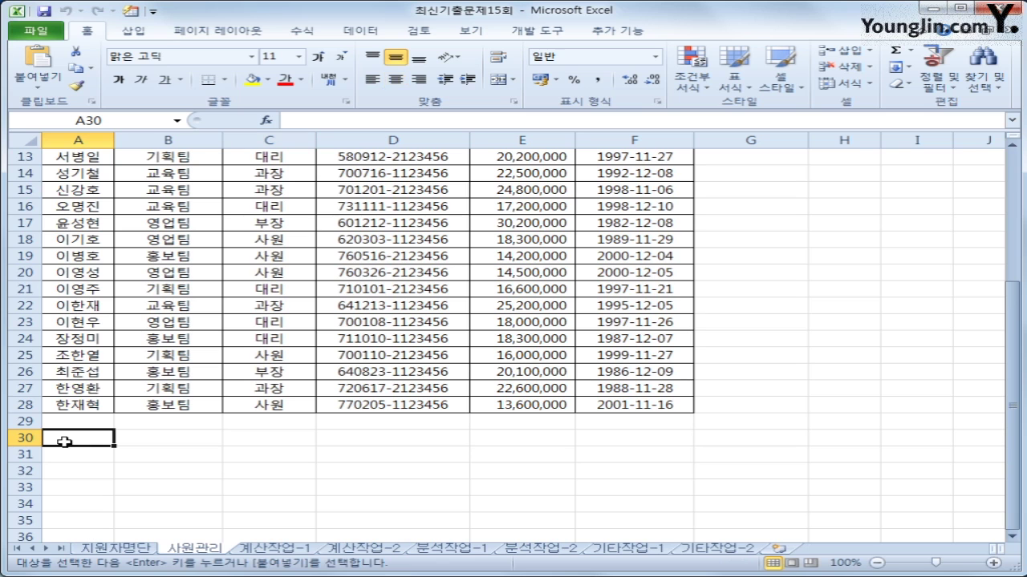
key("ctrl+v")
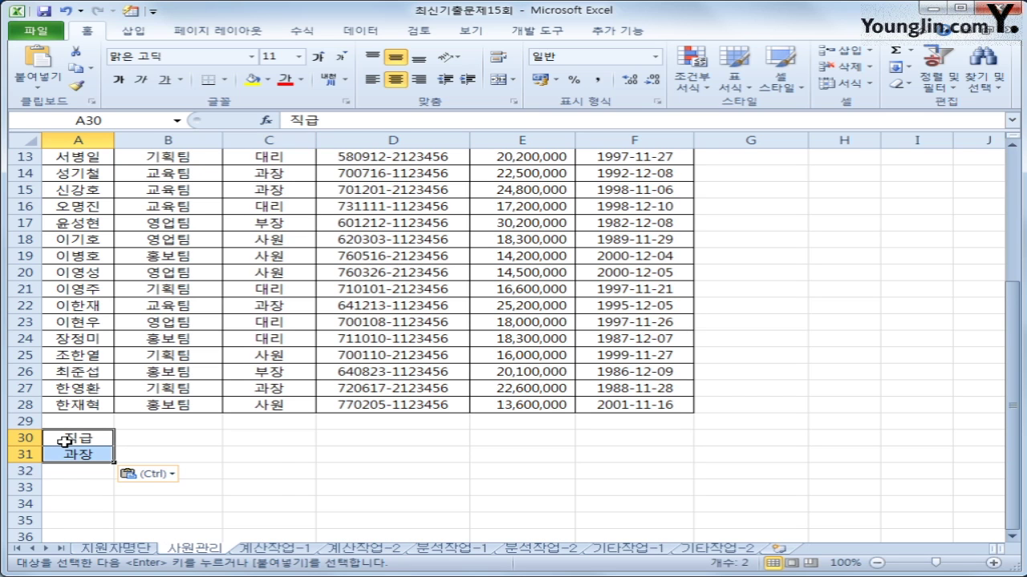
- Copy the 연봉 header from the employee table into both B30 and C30 of the criteria area
scroll(64, 441, "up", 4)
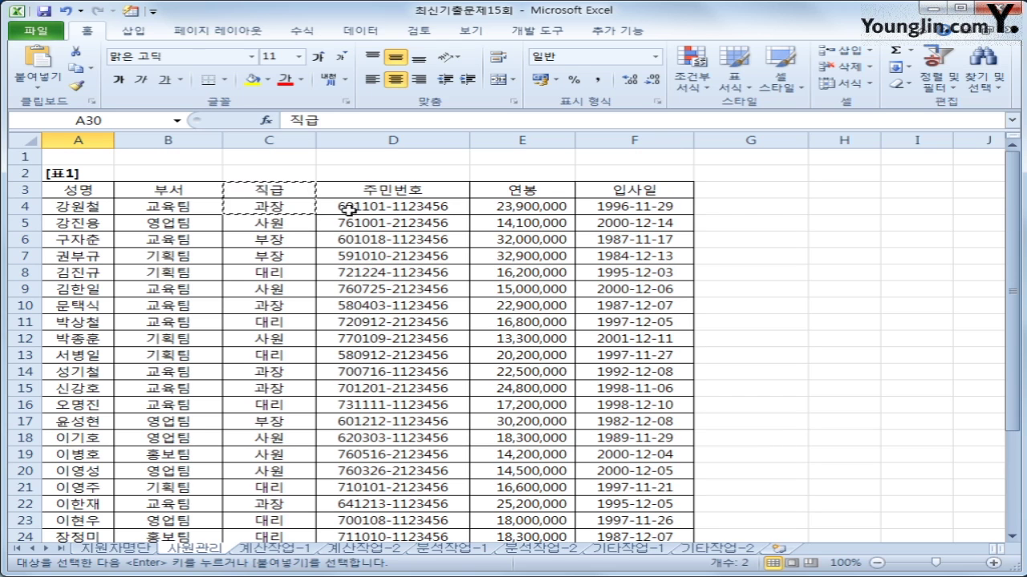
left_click(534, 190)
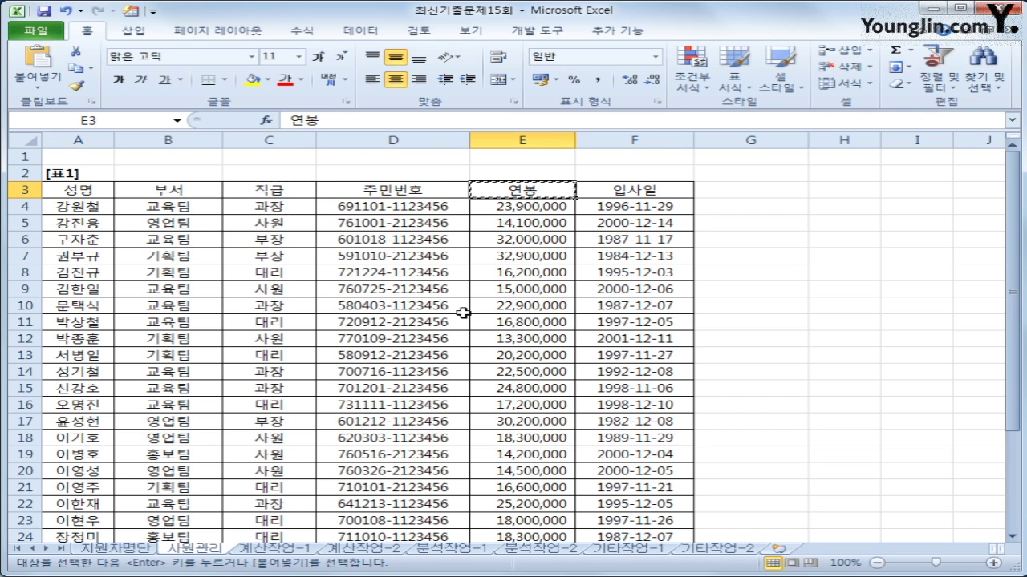
scroll(465, 312, "down", 4)
left_click(191, 441)
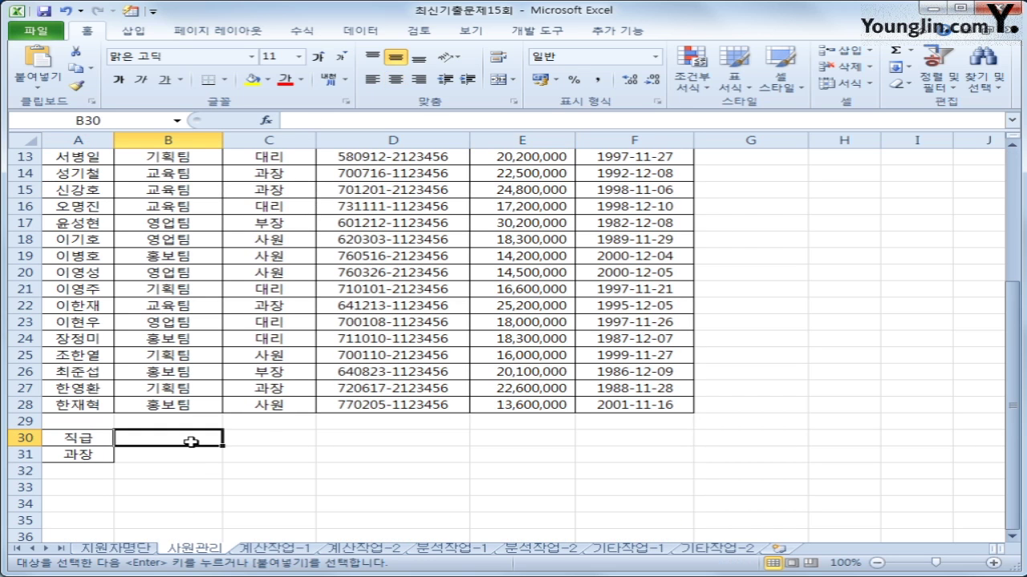
key("ctrl+v")
left_click(238, 438)
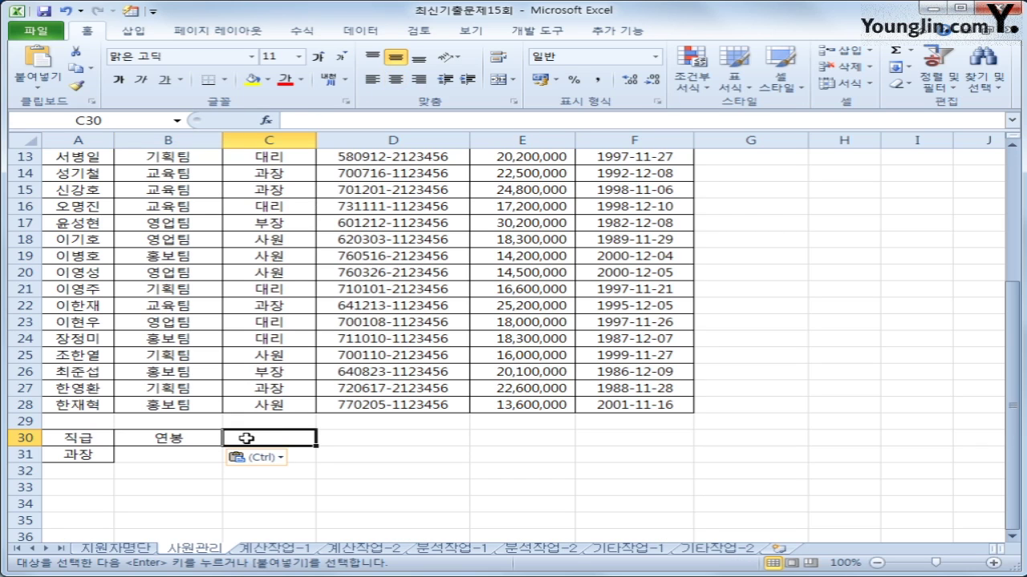
key("ctrl+v")
- Enter the salary criteria >=20000000 in B31 and <=25000000 in C31
left_click(194, 455)
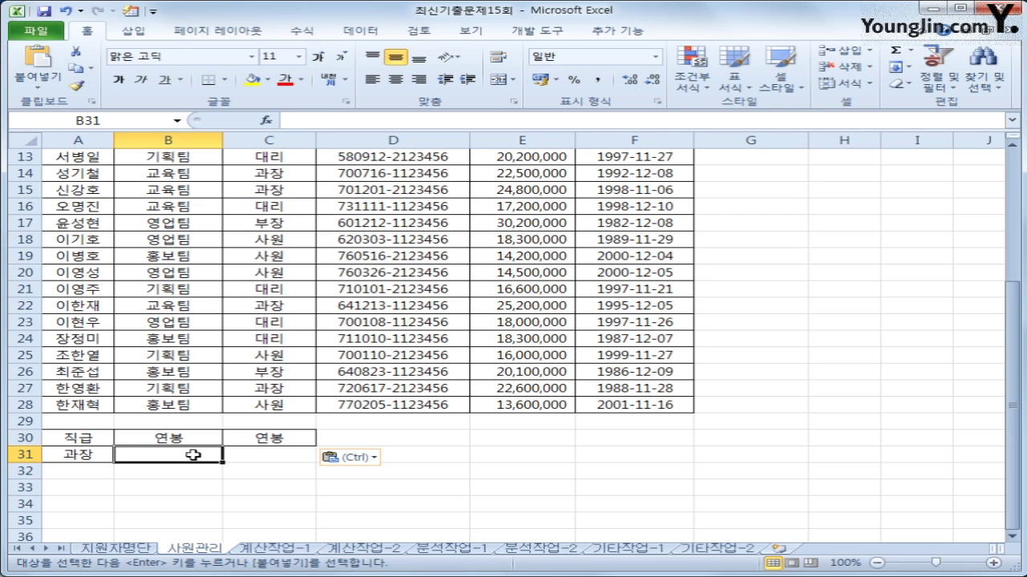
type(">=")
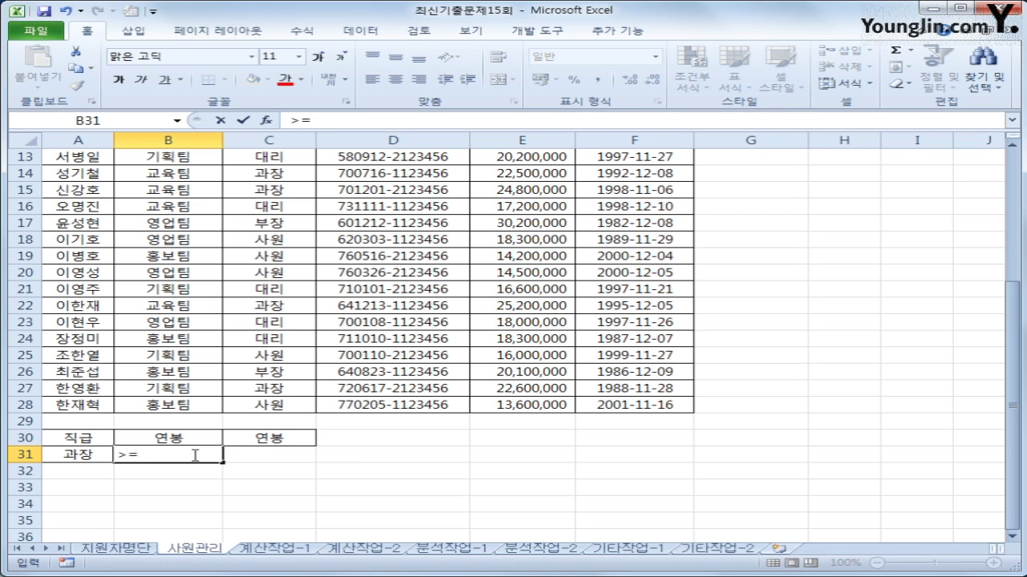
type("20000")
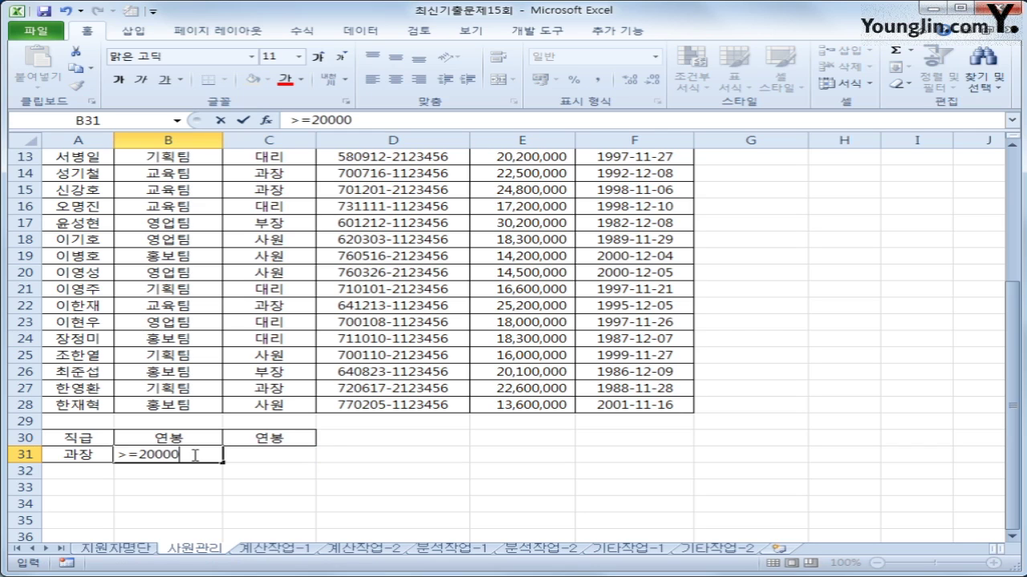
type("000")
key("Tab")
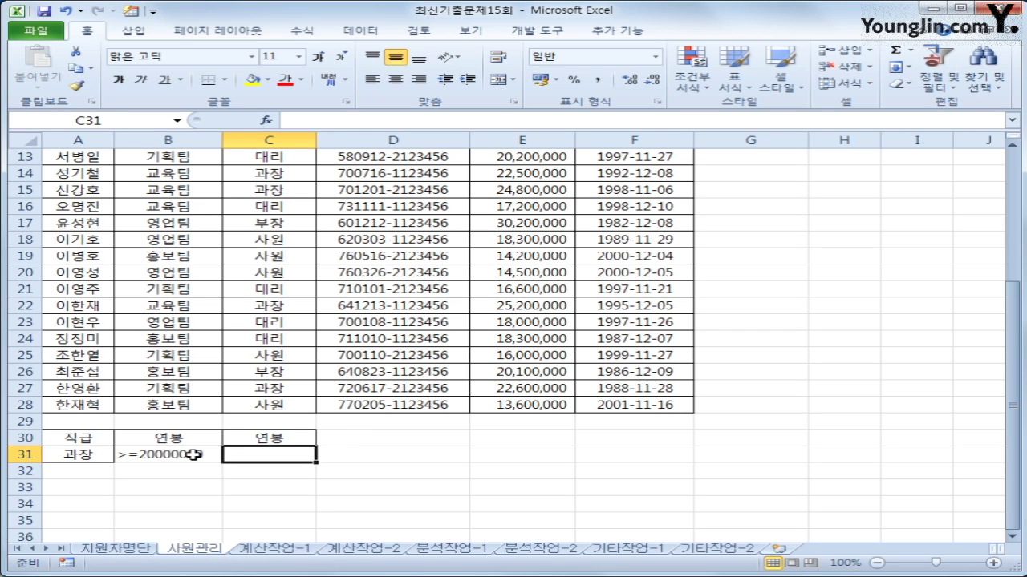
type("<=")
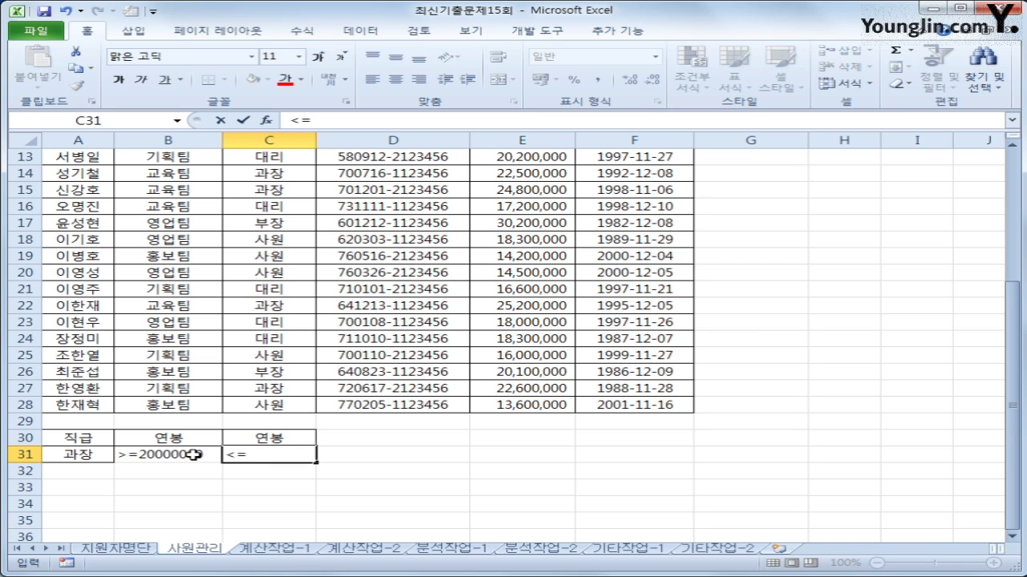
type("25000")
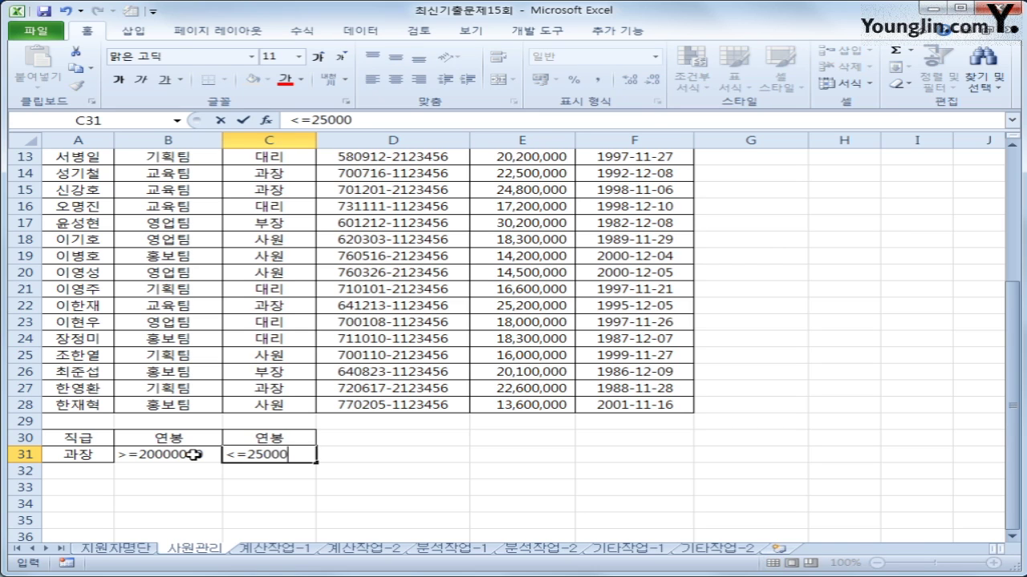
type("000")
key("Return")
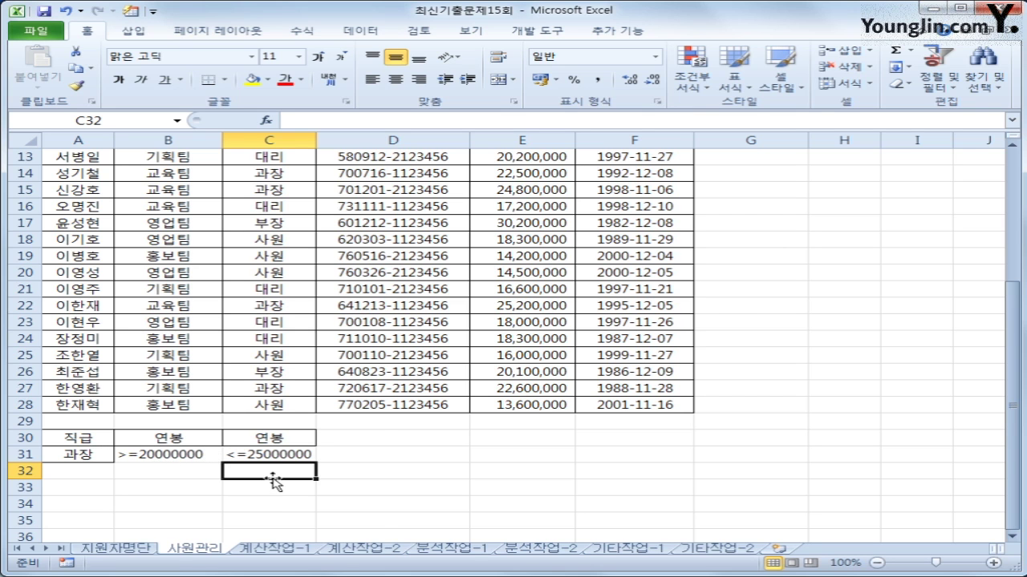
- Copy the 성명, 연봉 and 입사일 headers from the employee table to the output row starting at A35
scroll(273, 477, "up", 4)
left_click(64, 193)
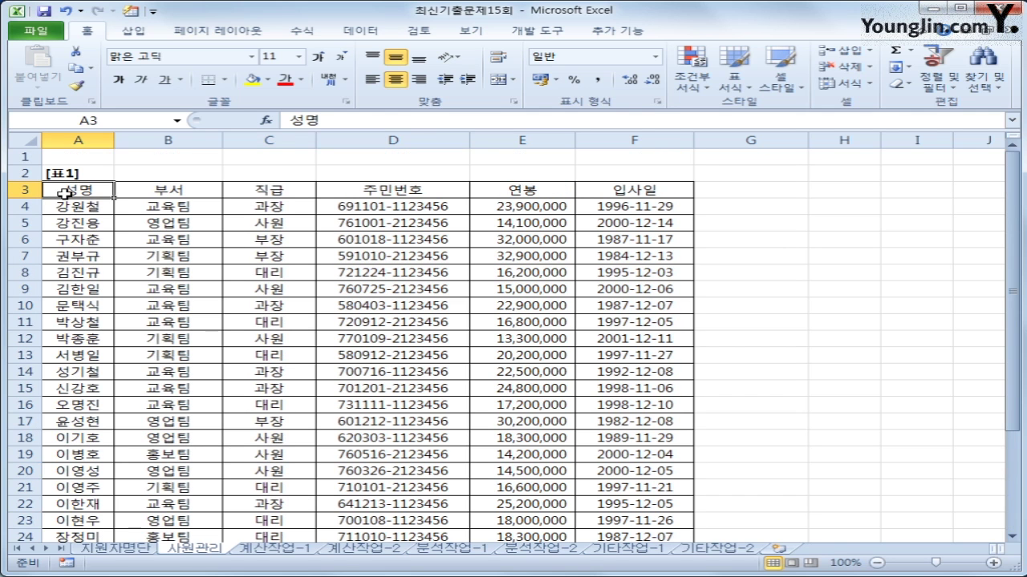
left_click(526, 191, "ctrl")
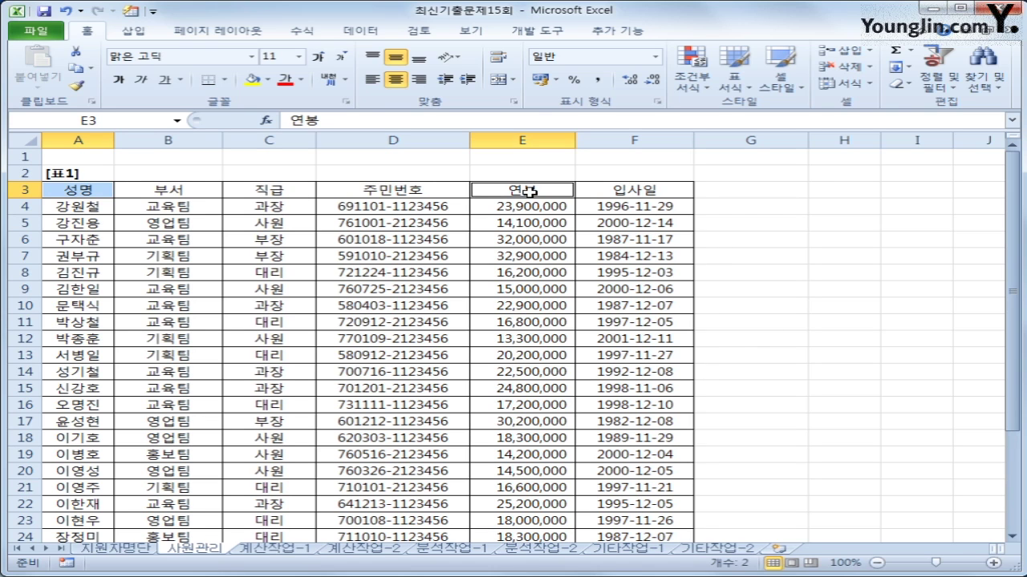
left_click(604, 190, "ctrl")
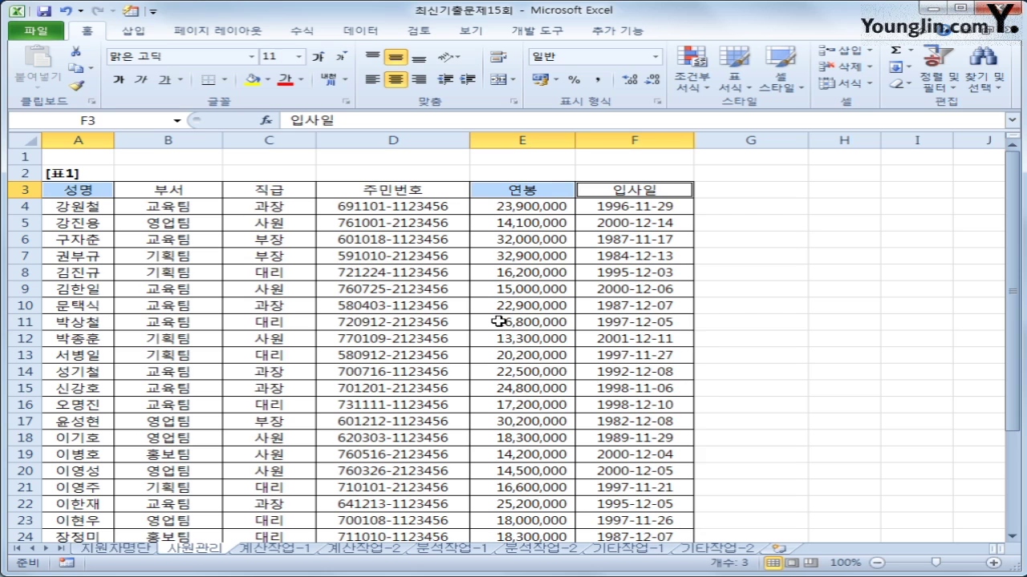
key("ctrl+c")
scroll(397, 354, "down", 3)
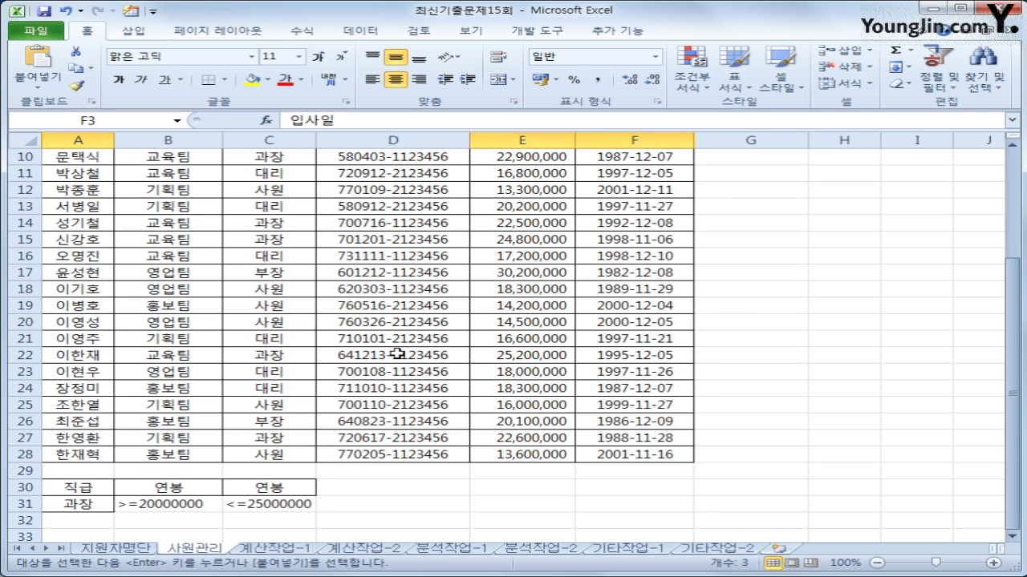
scroll(397, 354, "down", 3)
left_click(68, 427)
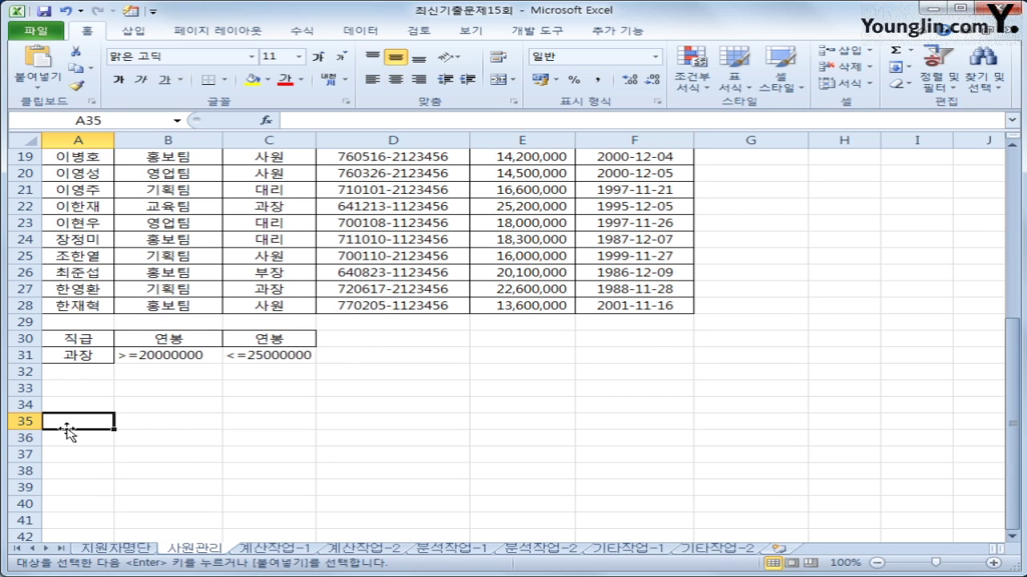
key("ctrl+v")
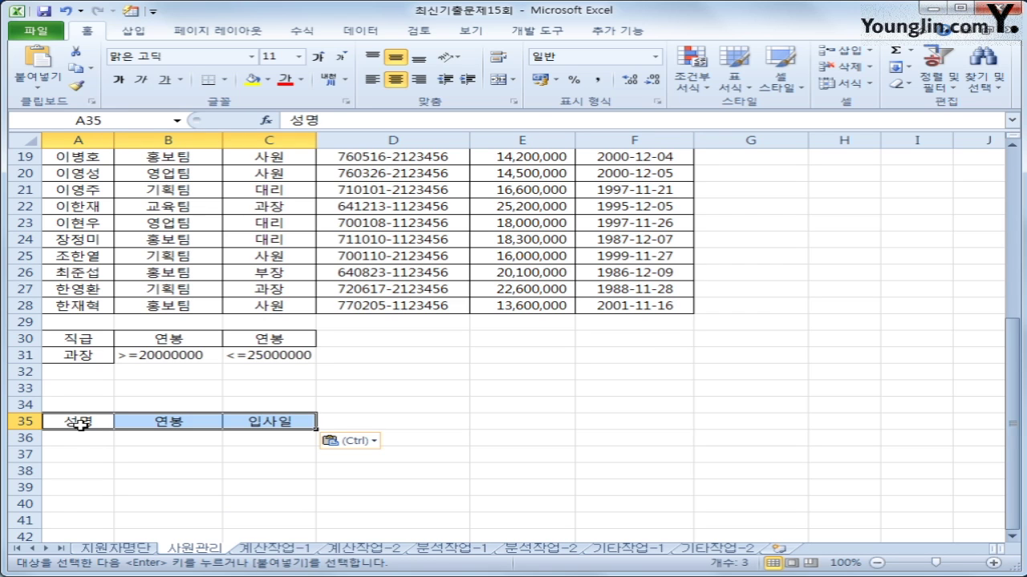
left_click(80, 425)
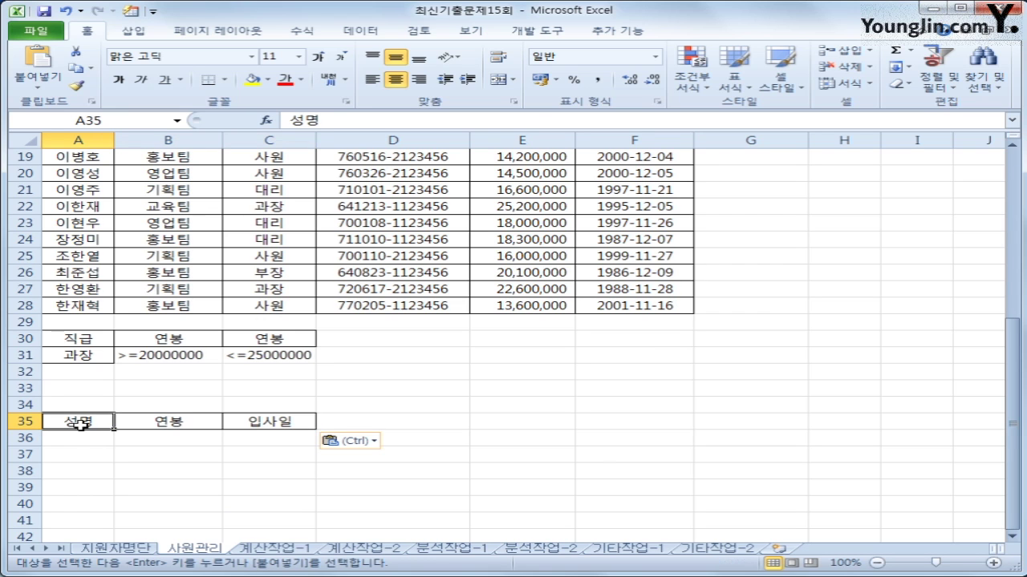
- Start an advanced filter on the employee table $A$3:$F$28 with A30:C31 as the criteria range
scroll(80, 425, "up", 6)
left_click(141, 291)
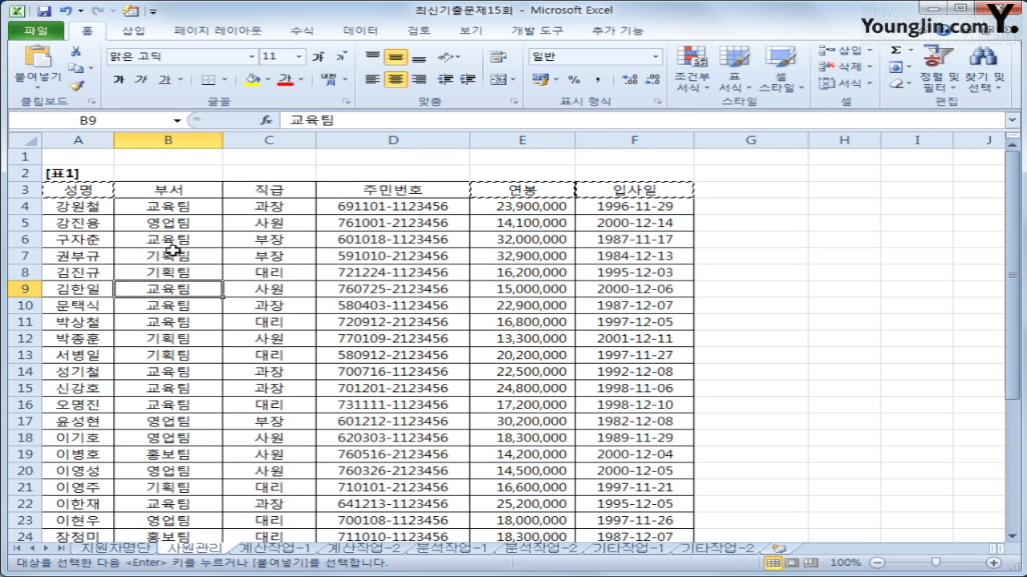
left_click(359, 31)
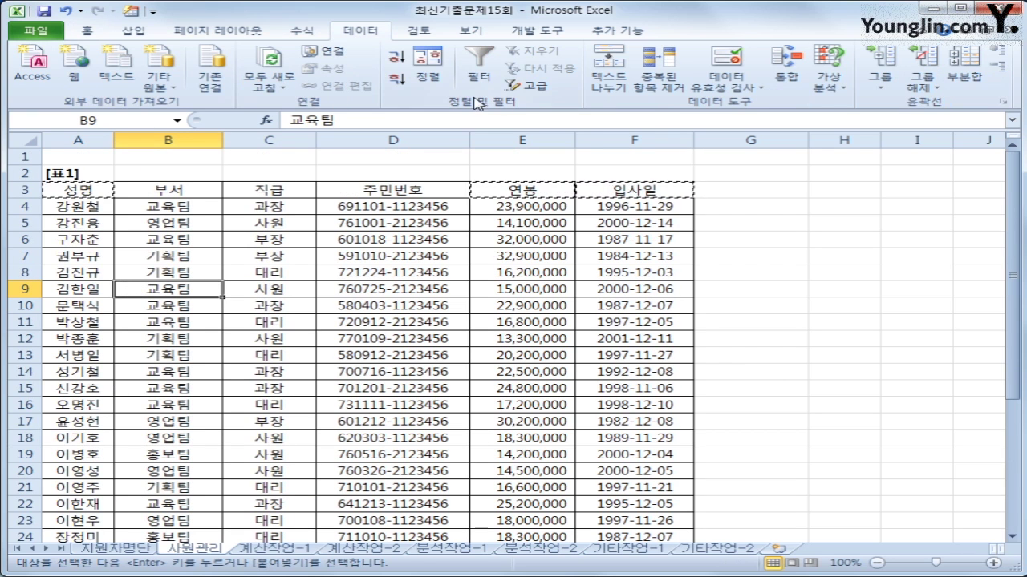
left_click(533, 85)
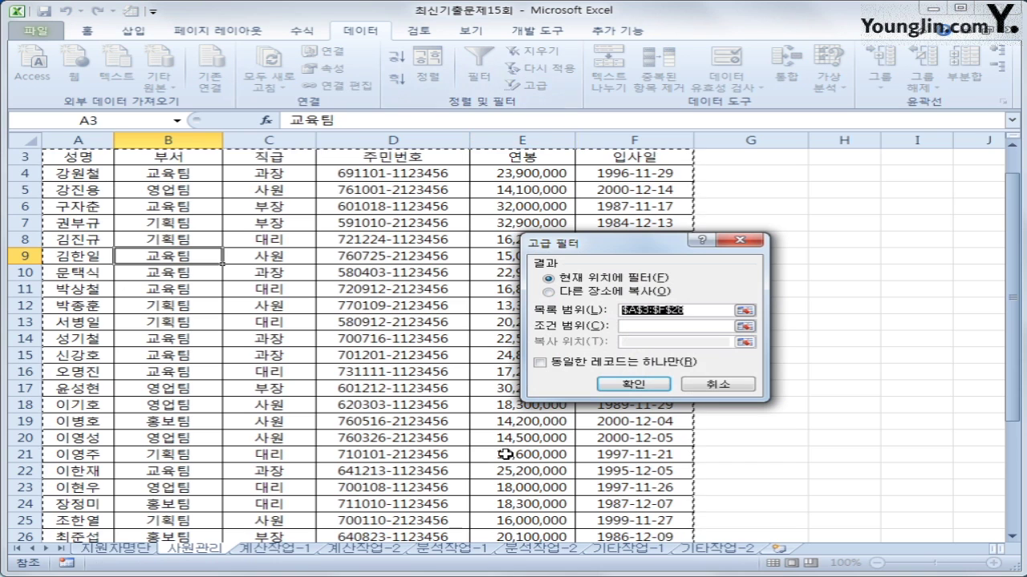
scroll(504, 454, "up", 1)
scroll(502, 454, "down", 3)
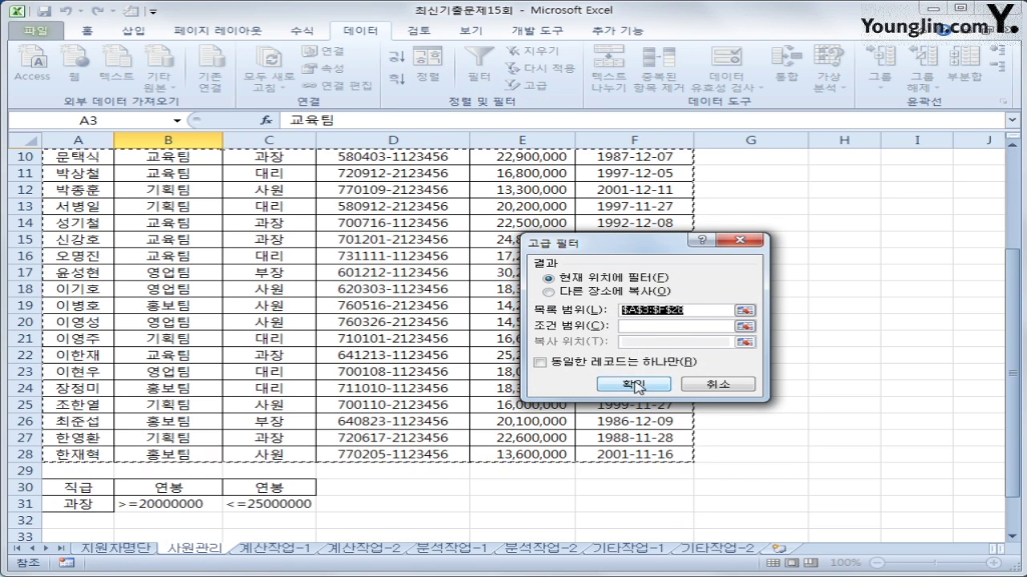
left_click(670, 326)
scroll(80, 489, "down", 1)
left_click_drag(76, 437, 238, 453)
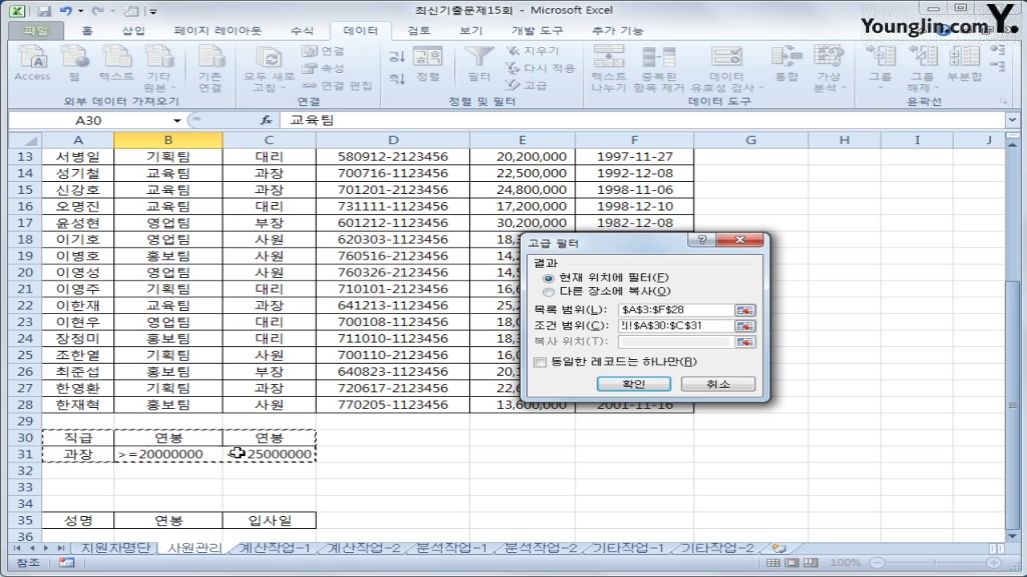
- Set the advanced filter to copy its results to another location, A35:C35, and run it
left_click(549, 291)
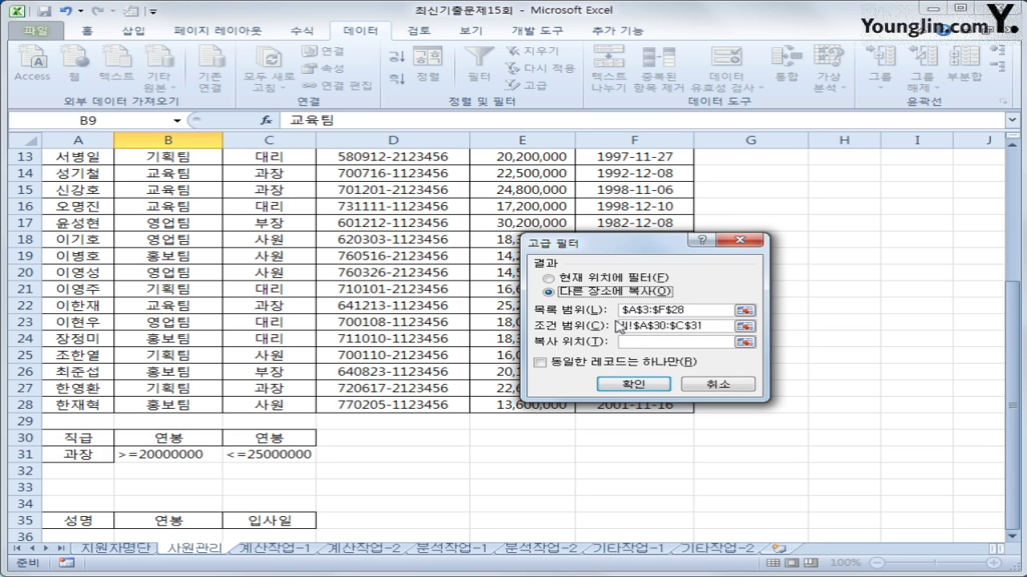
left_click(639, 341)
left_click(639, 341)
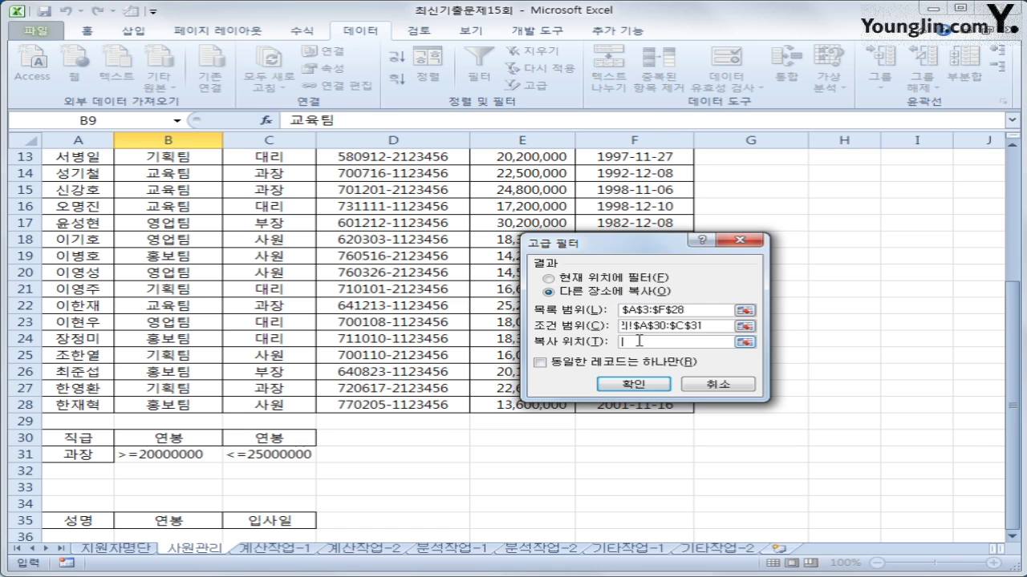
left_click_drag(85, 521, 225, 520)
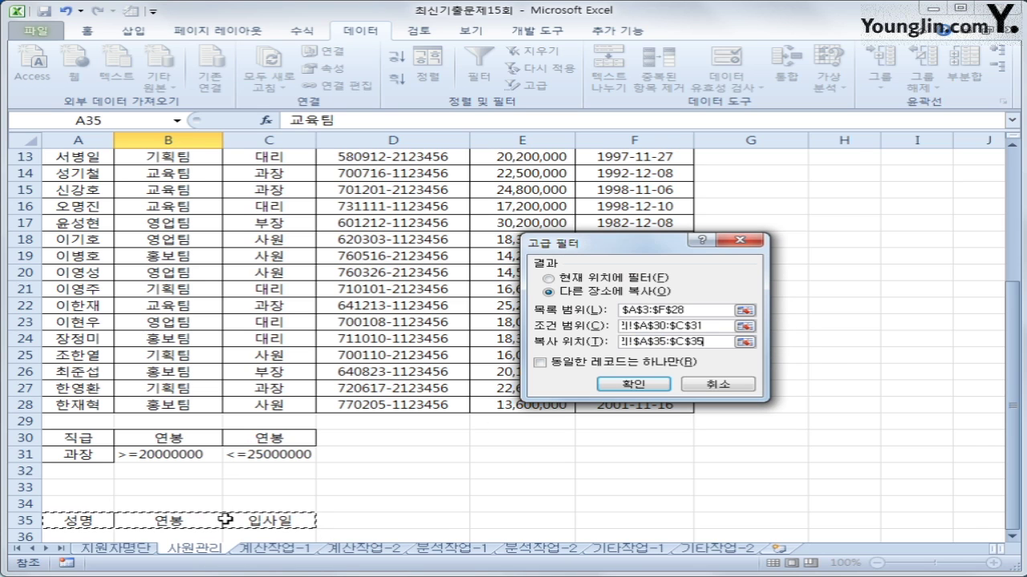
left_click(633, 384)
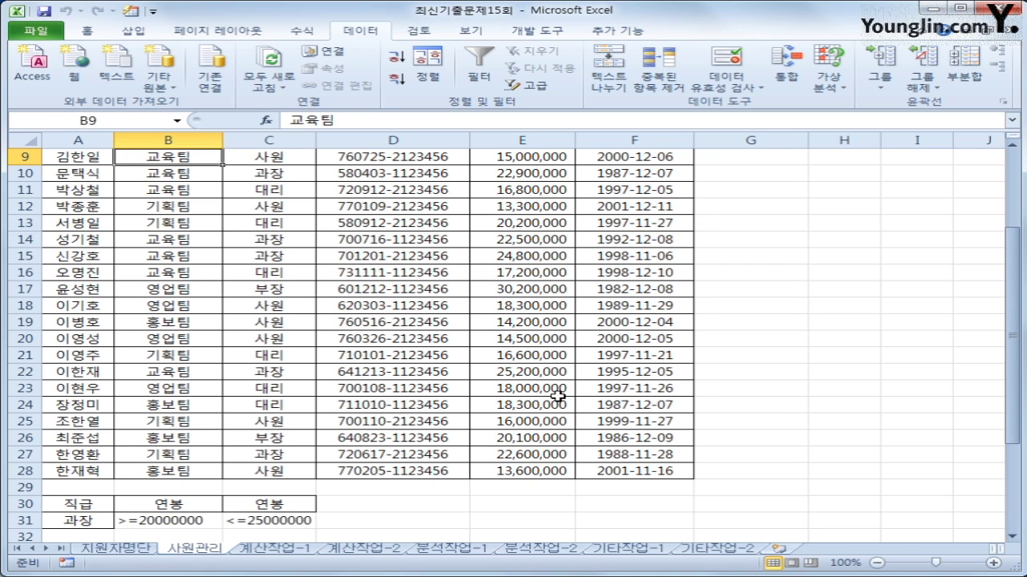
scroll(558, 396, "down", 3)
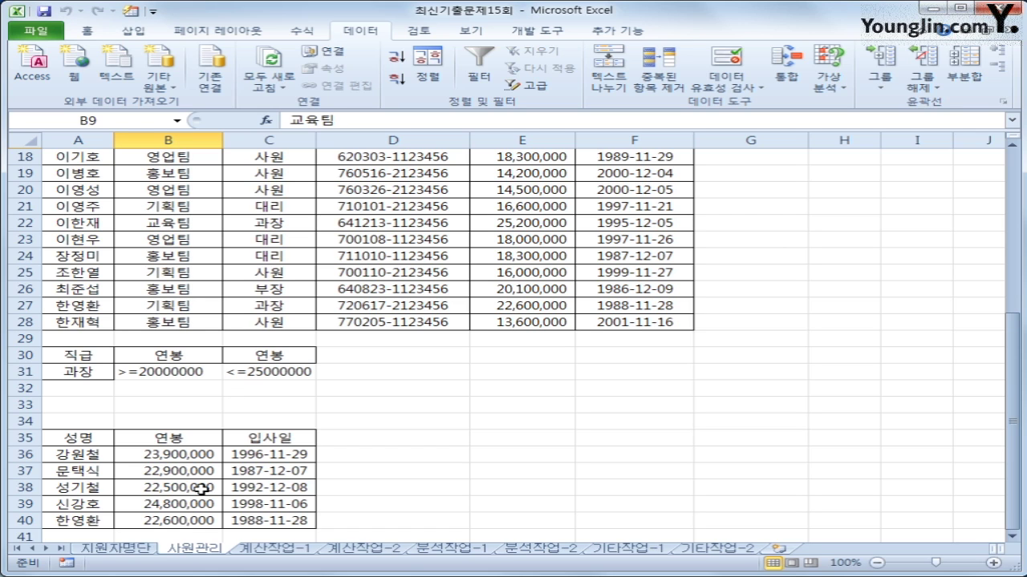
- Start a new conditional formatting rule for employee records A4:F28 that uses a formula to determine which cells to format
scroll(201, 489, "up", 6)
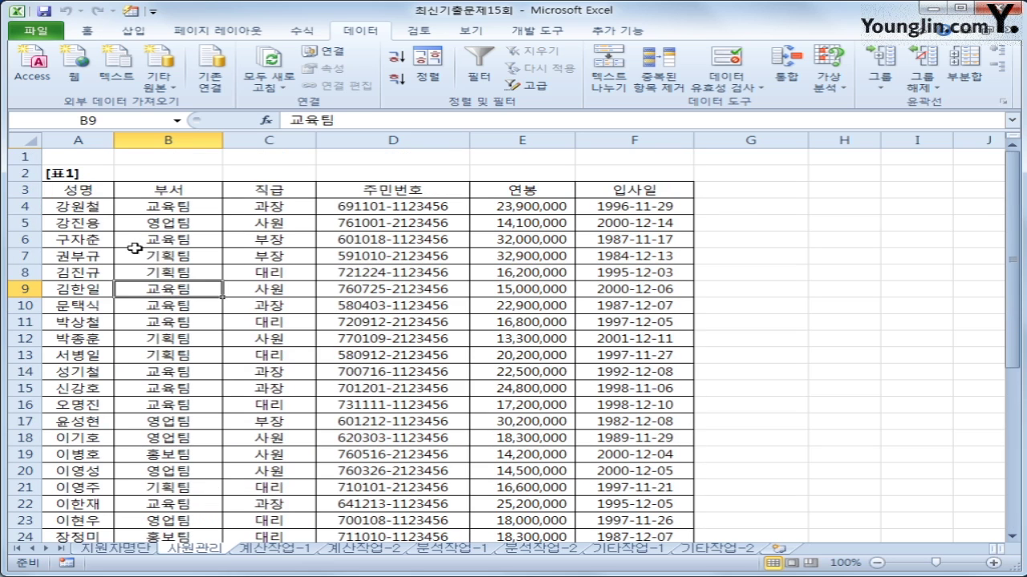
left_click(83, 202)
left_click_drag(82, 200, 629, 471)
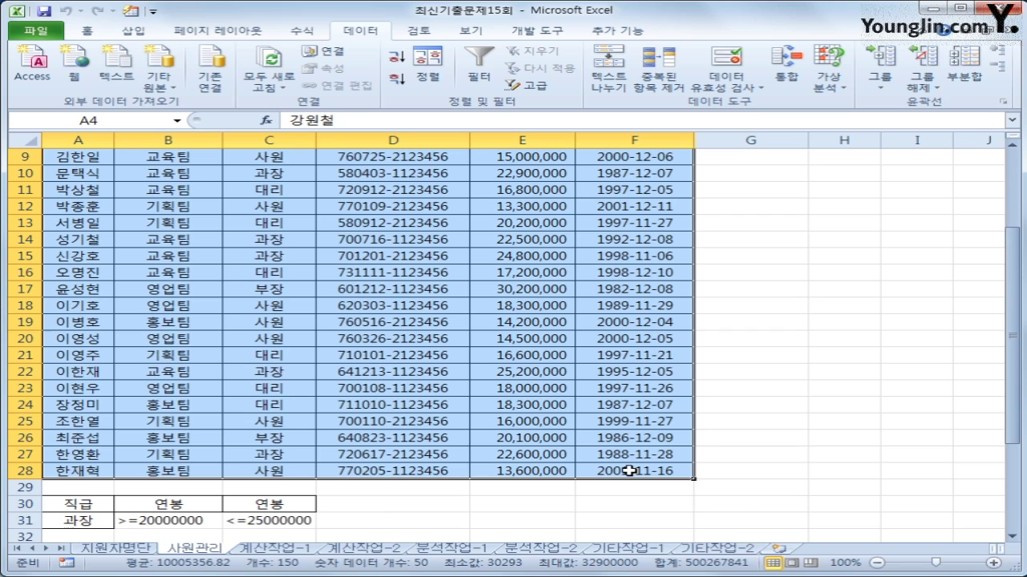
left_click(84, 31)
left_click(693, 90)
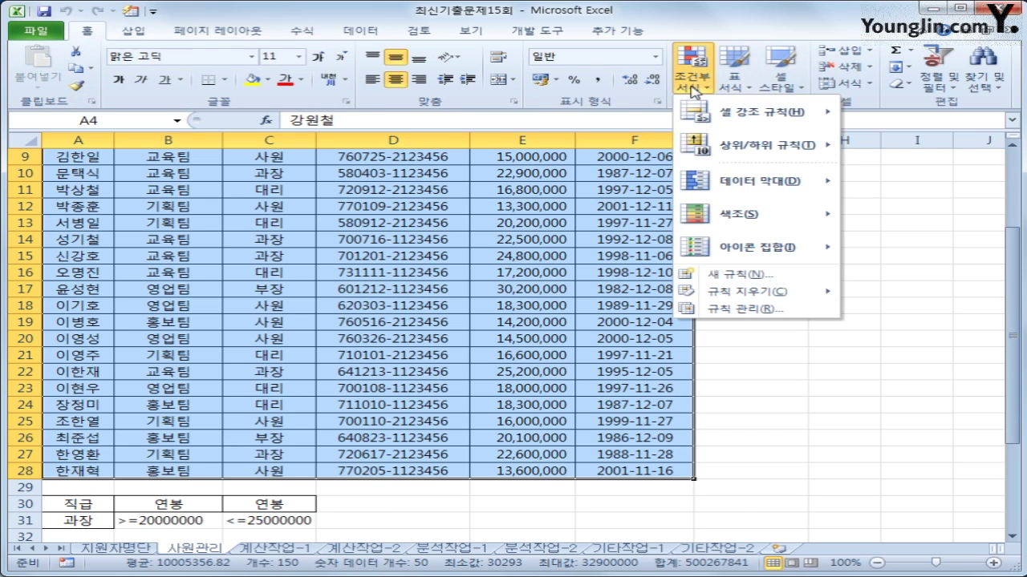
left_click(746, 277)
left_click(506, 290)
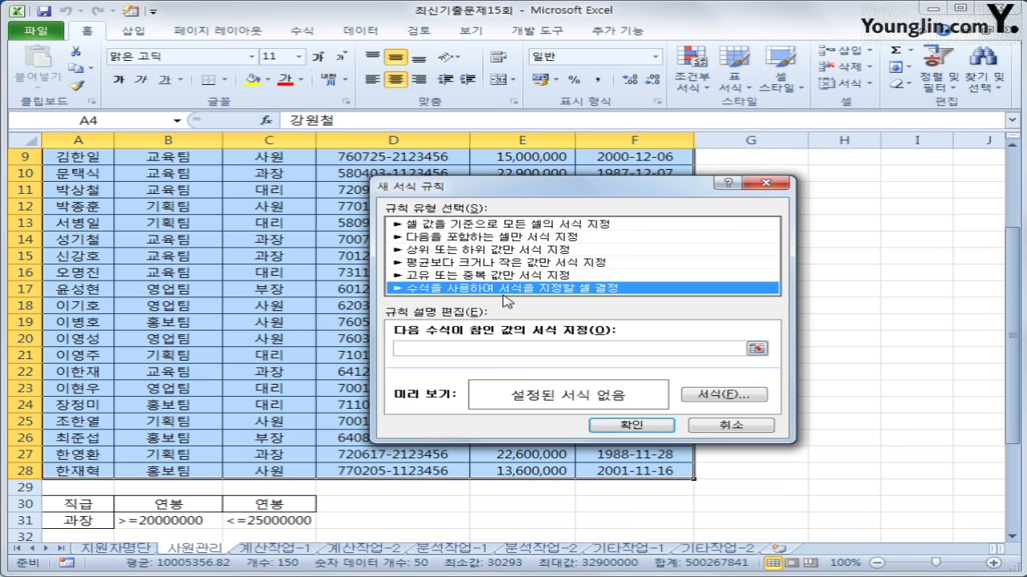
- Begin the rule formula with an AND function whose first condition is $B4="기획팀"
left_click(492, 350)
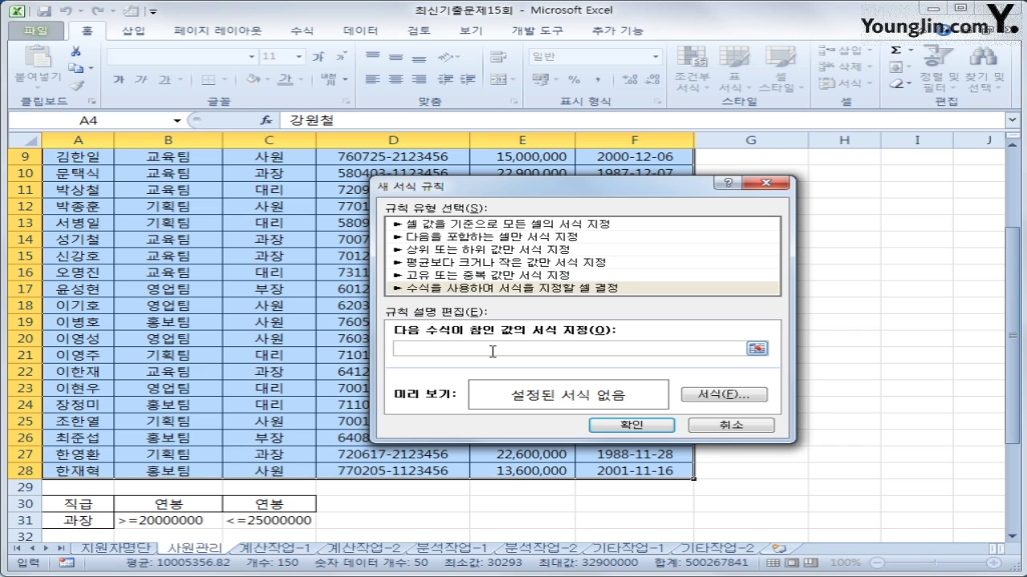
type("ㅋ")
type("and(")
scroll(405, 329, "up", 2)
left_click(254, 175)
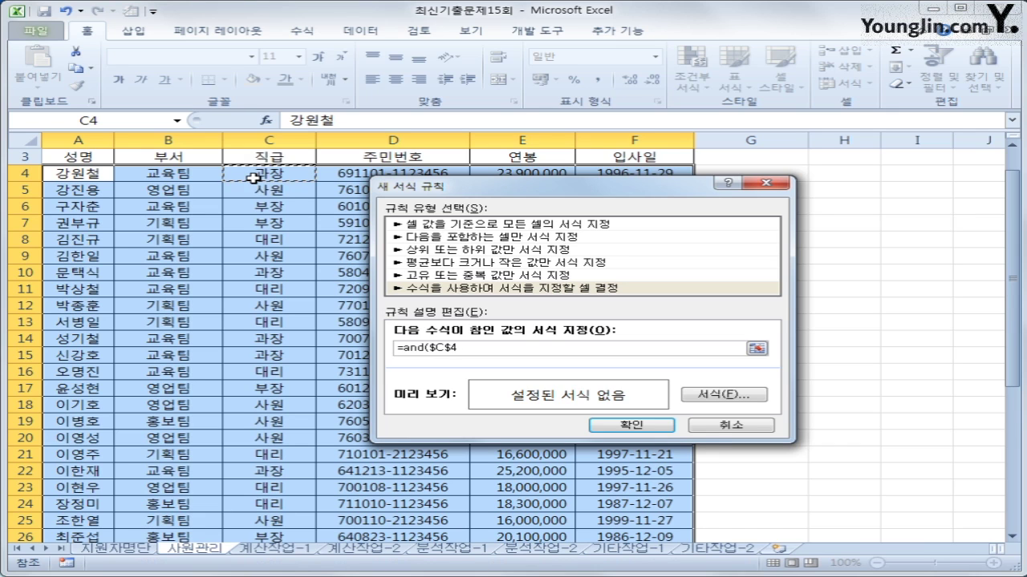
left_click(194, 170)
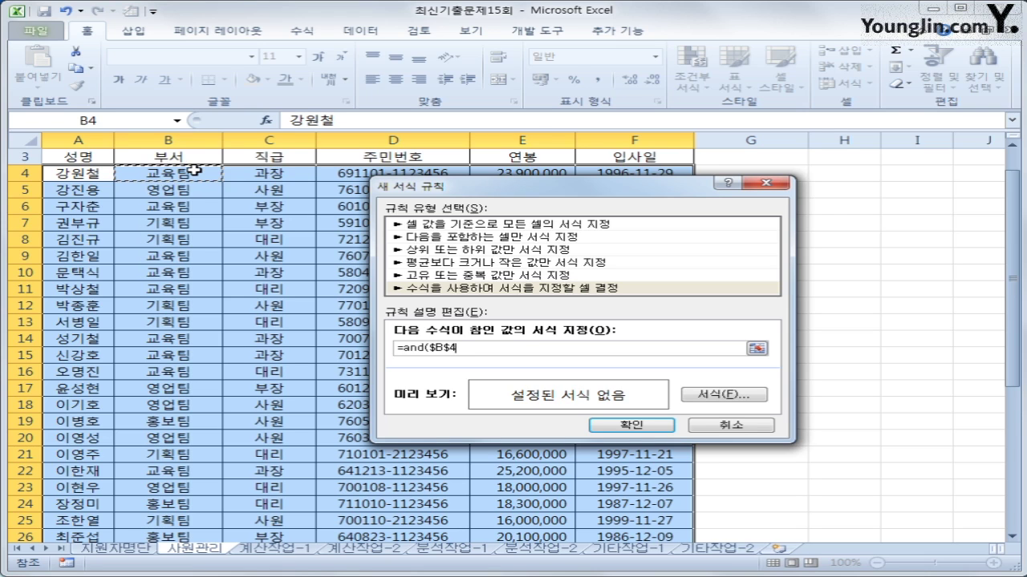
key("F4")
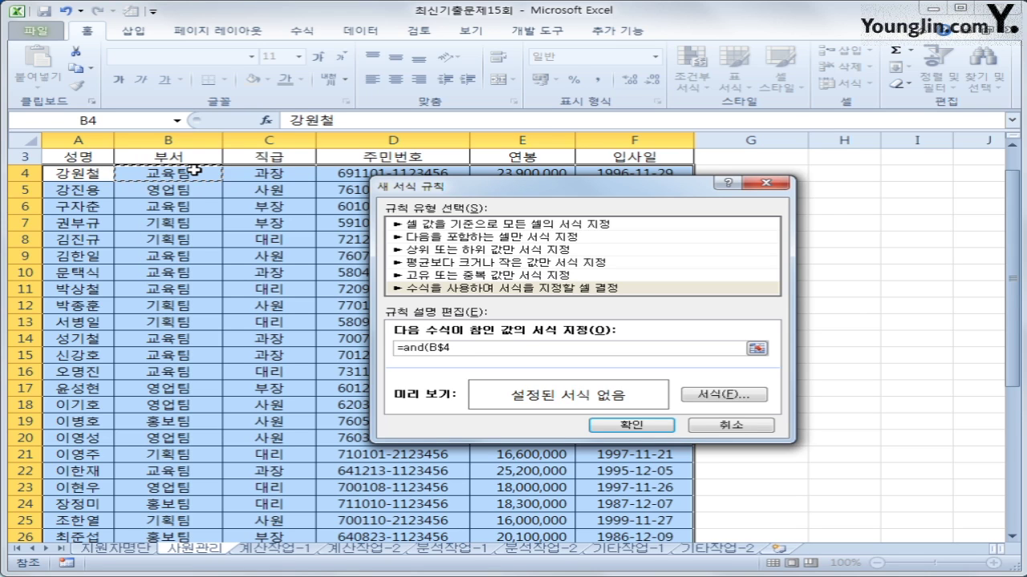
key("F4")
type("=")
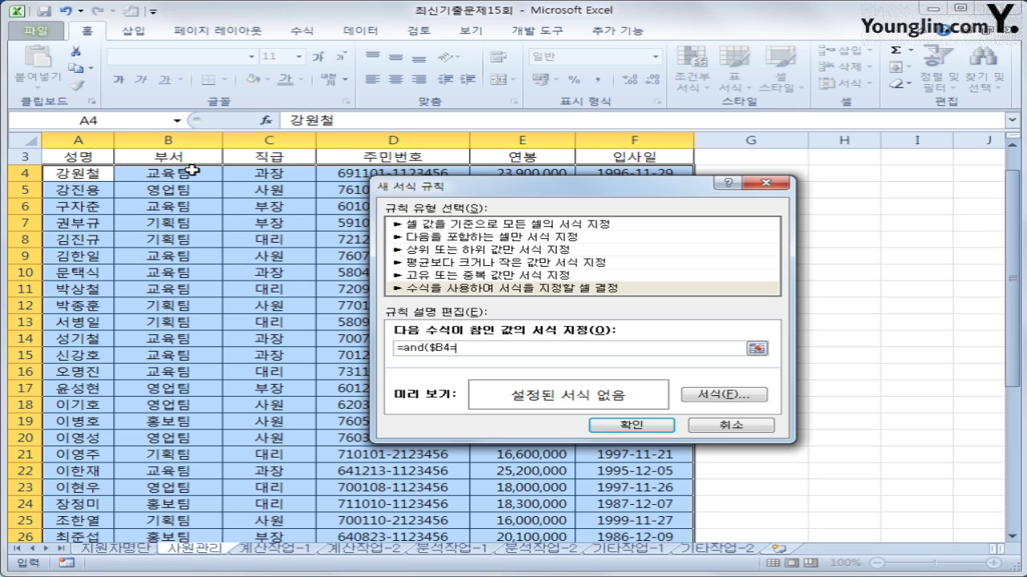
type("\"기획팀\",")
- Add the second condition year(today())-year($F4)>20 to the rule formula and close the AND function
left_click_drag(593, 191, 605, 239)
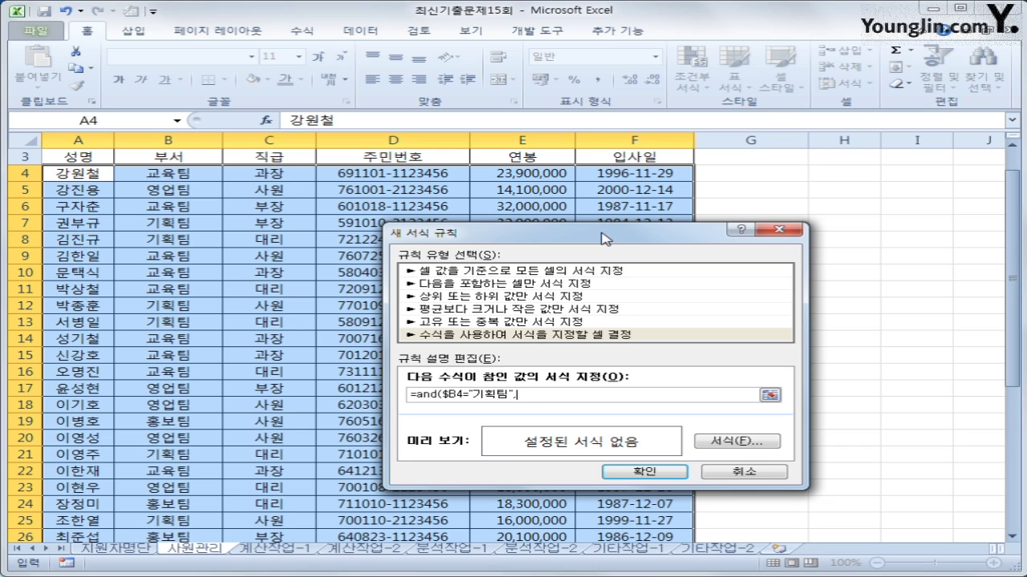
type("year(today())-year(")
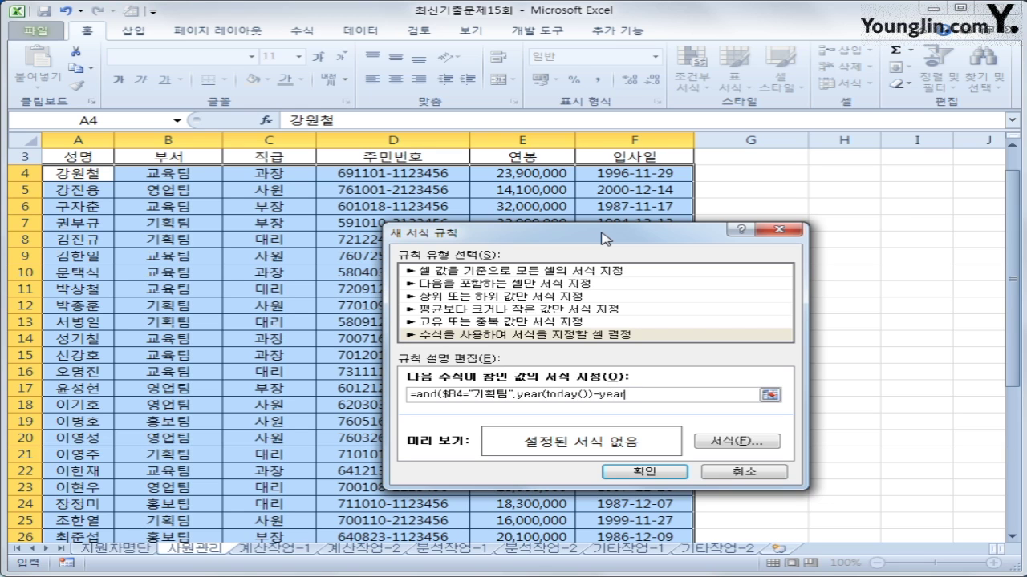
left_click(679, 178)
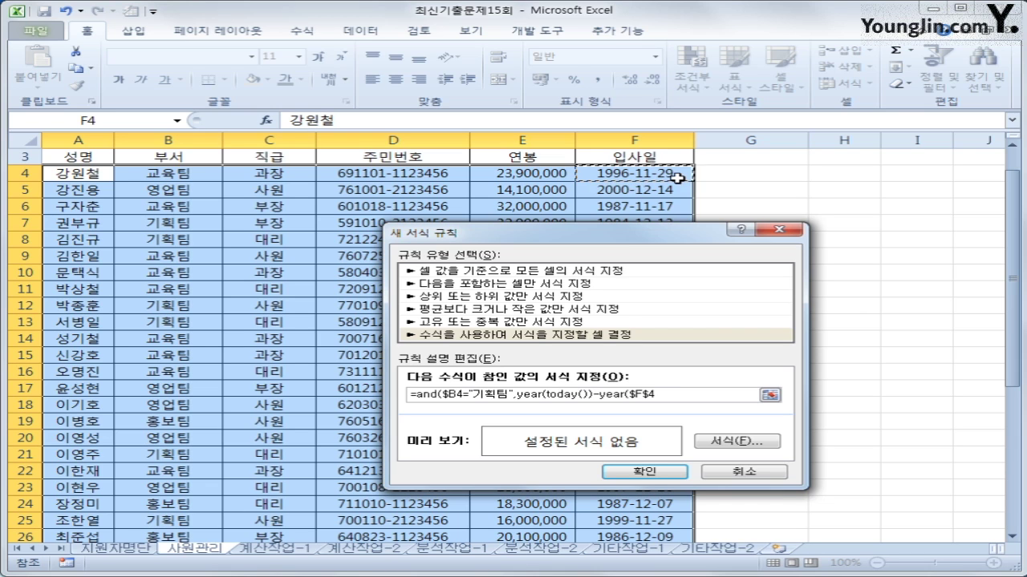
key("F4")
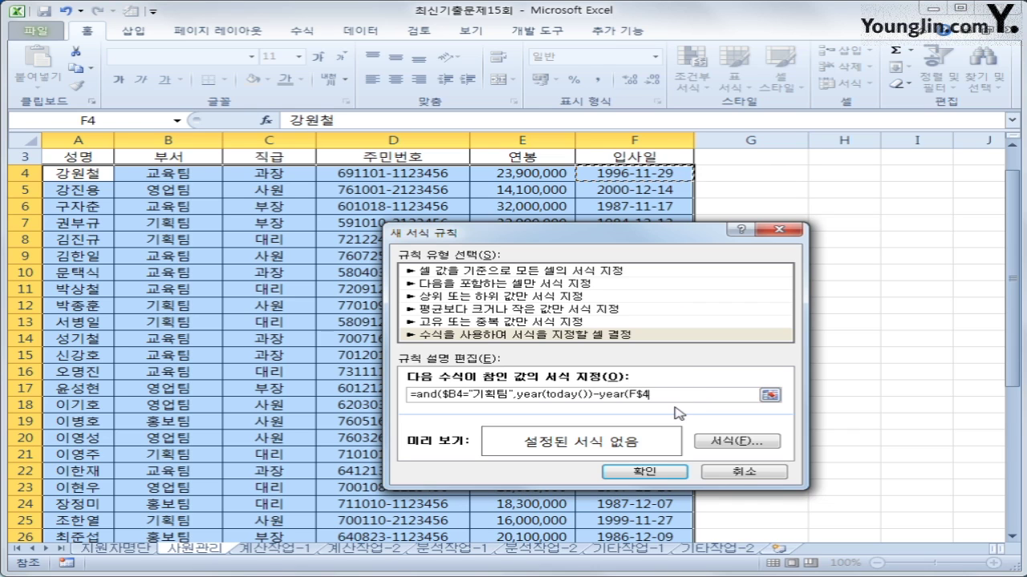
key("F4")
type("))")
key("BackSpace")
type(">20")
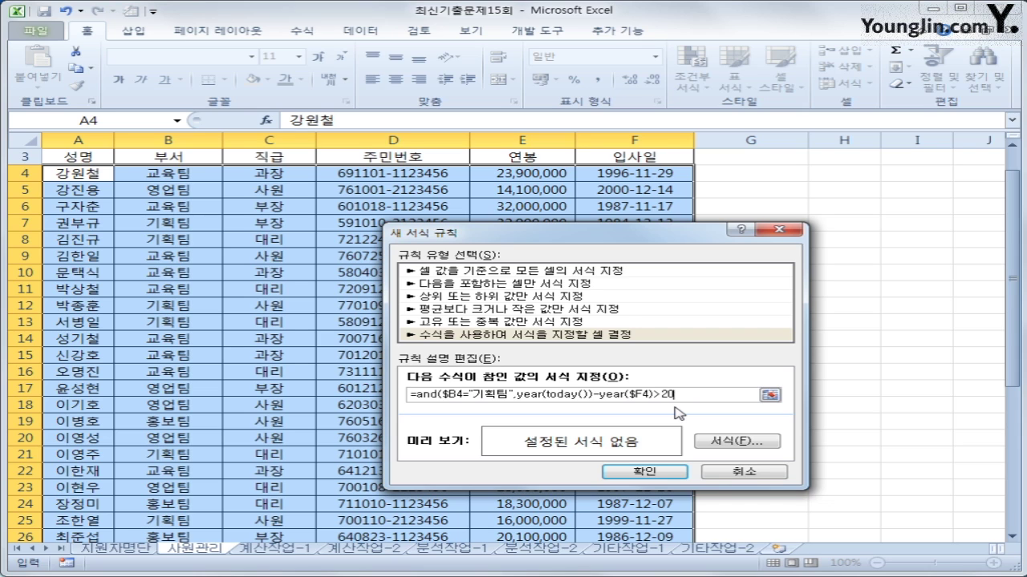
type(")")
- Set the rule's font to bold italic (굵은 기울임꼴) in standard blue and apply the rule
left_click(748, 443)
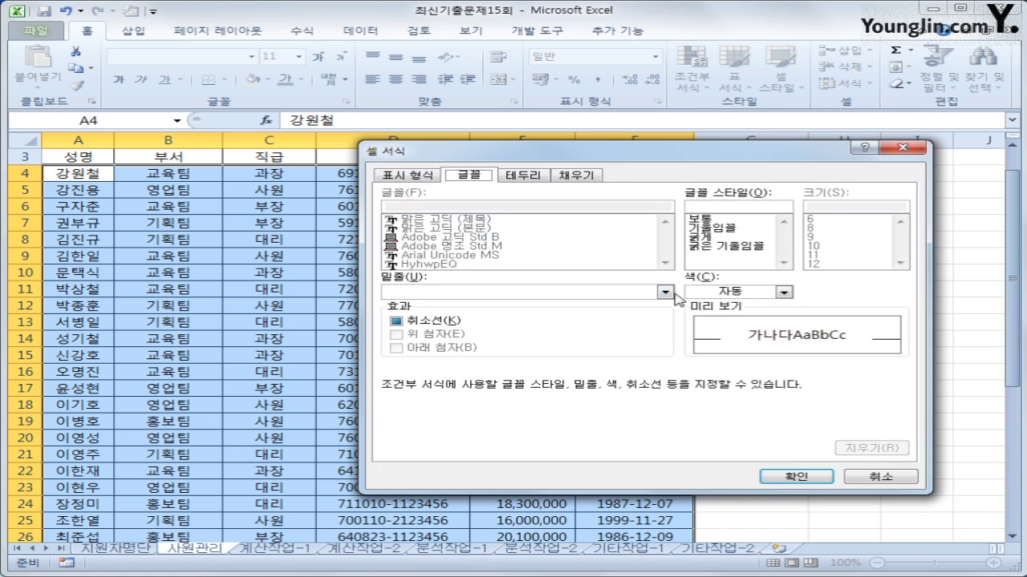
left_click(711, 247)
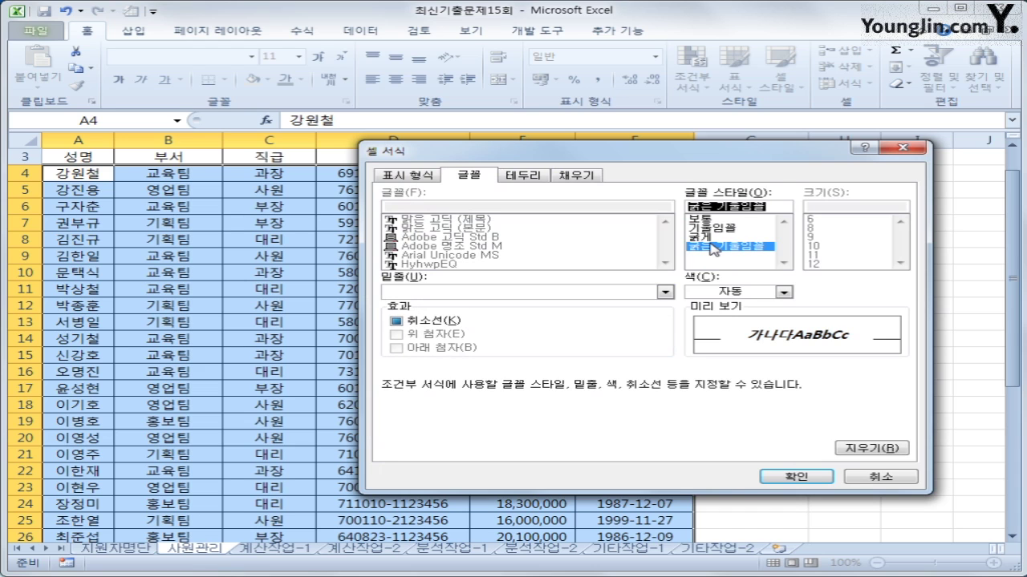
left_click(783, 292)
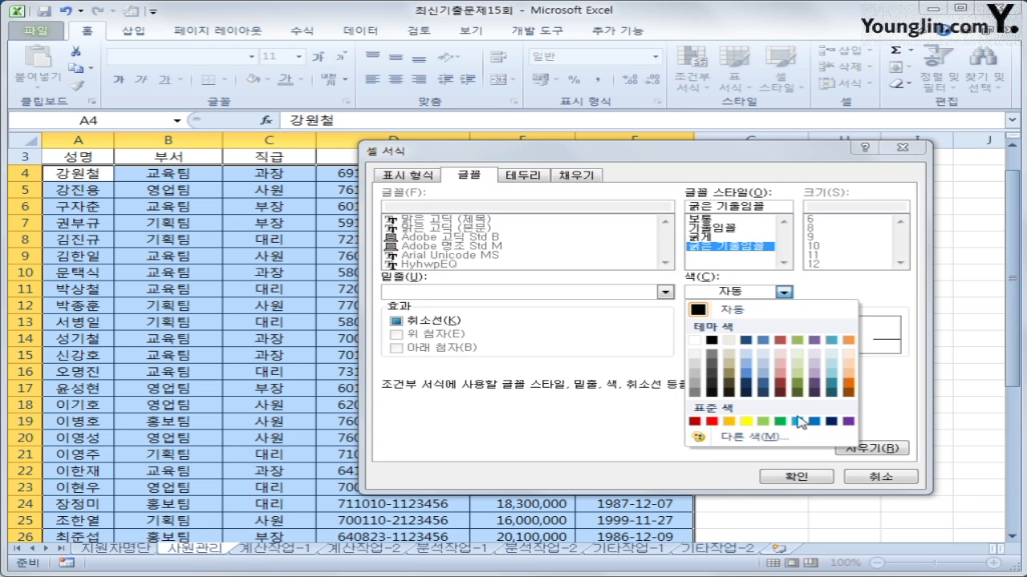
left_click(812, 425)
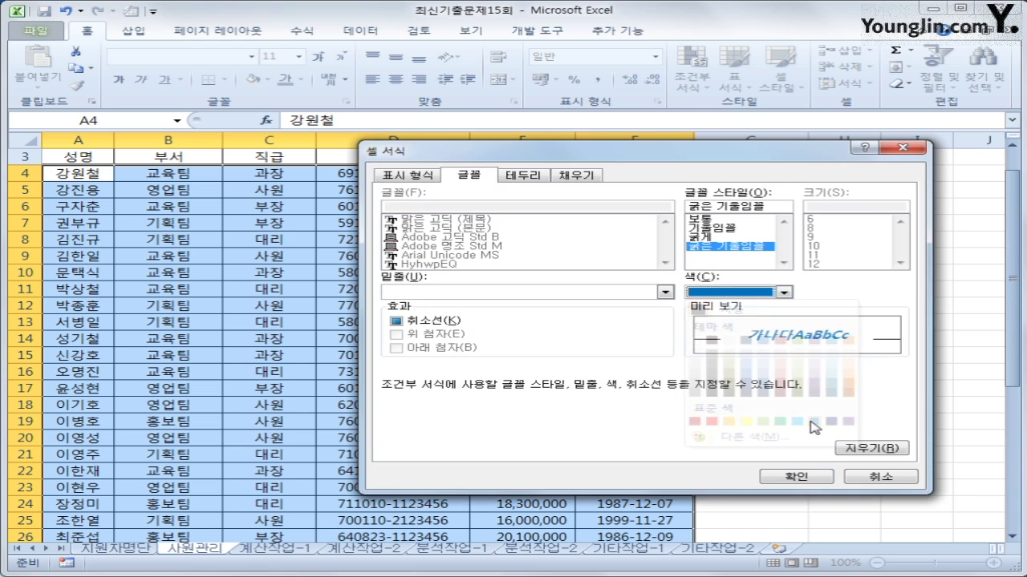
left_click(797, 477)
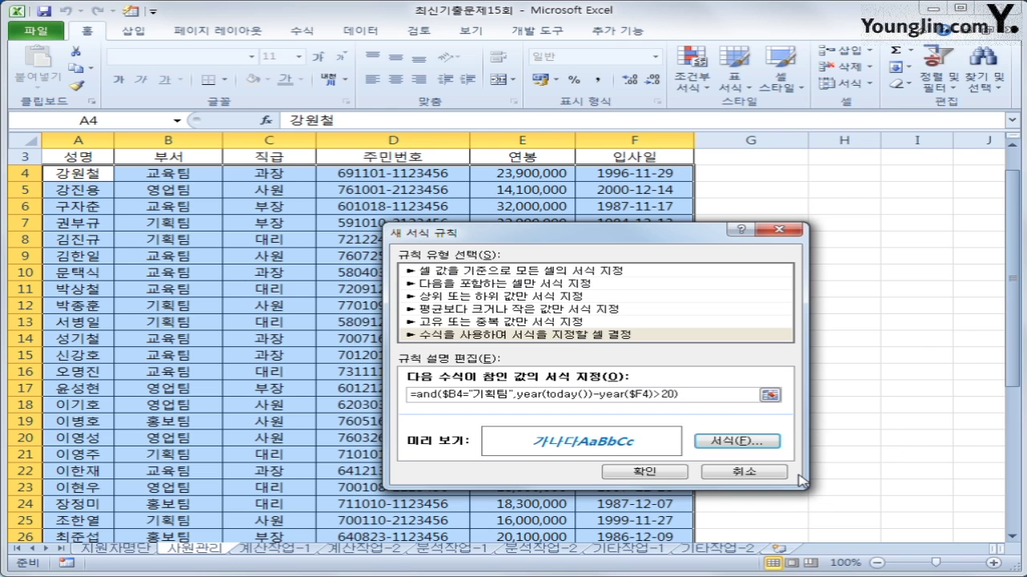
left_click(644, 472)
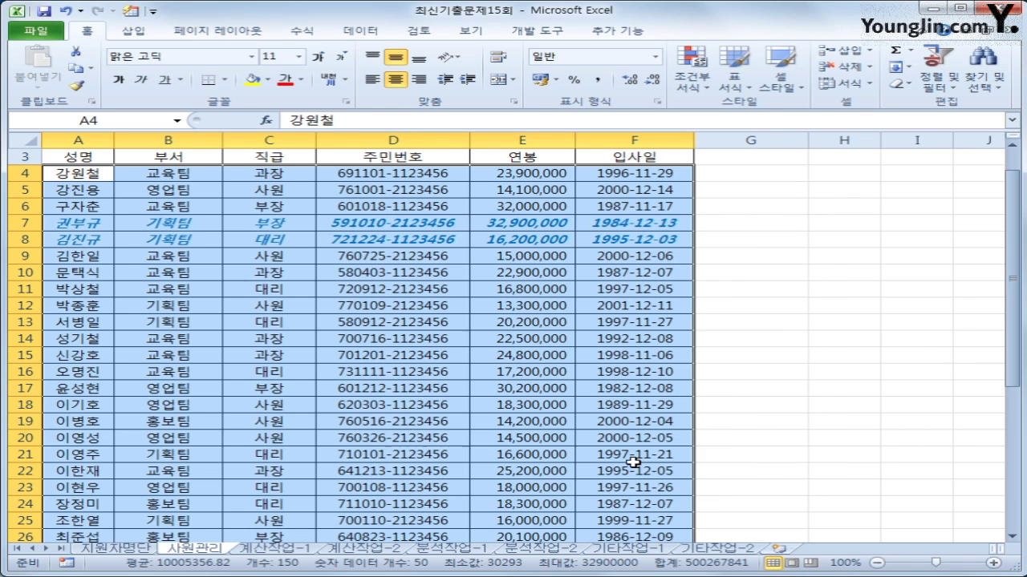
scroll(634, 463, "down", 2)
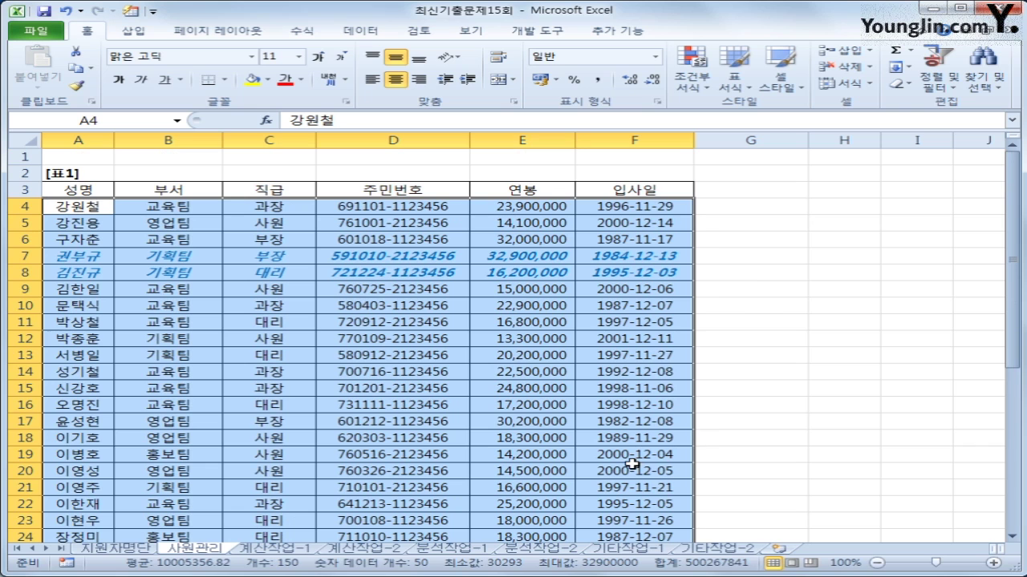
left_click(76, 213)
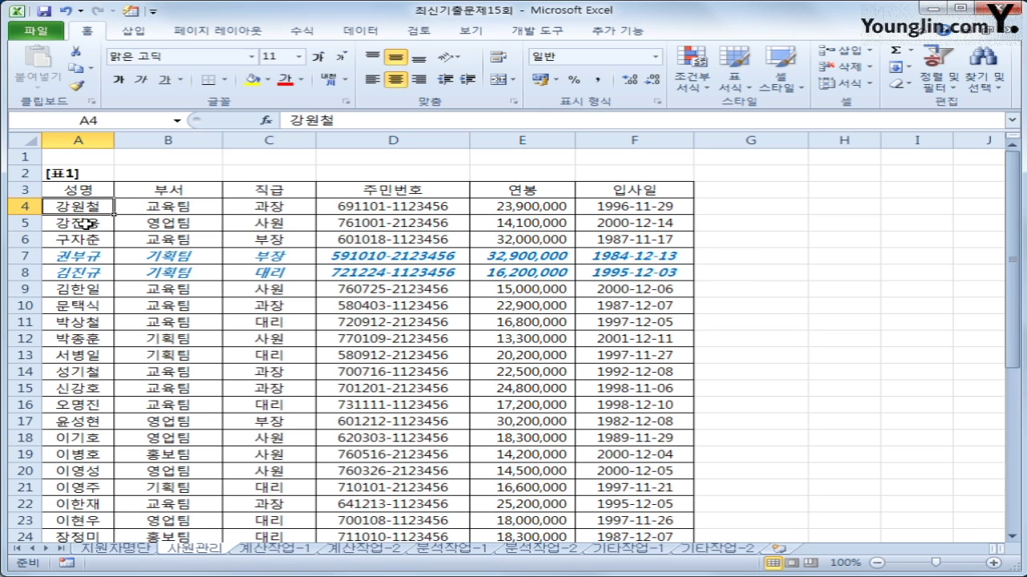
left_click(104, 551)
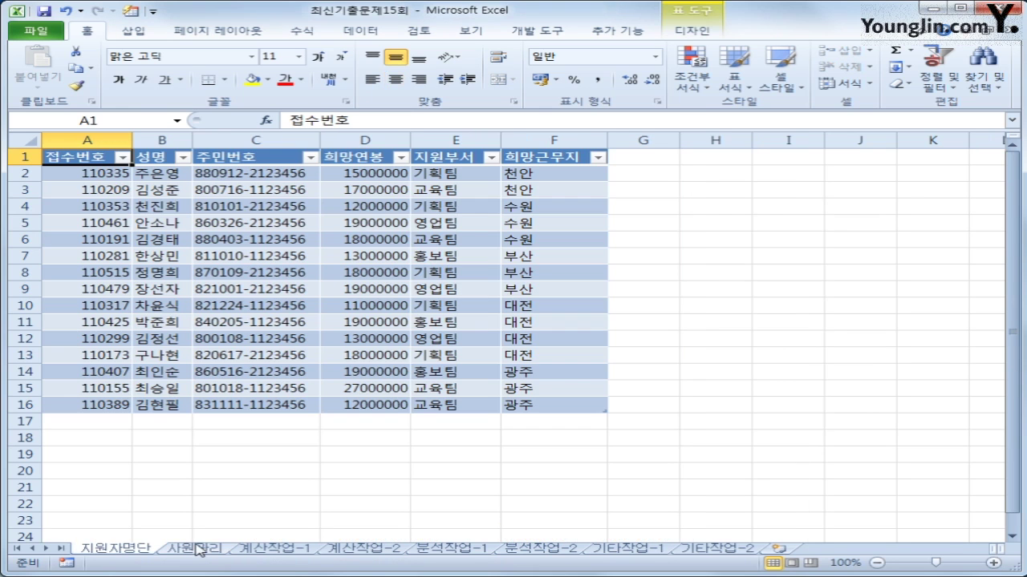
left_click(196, 550)
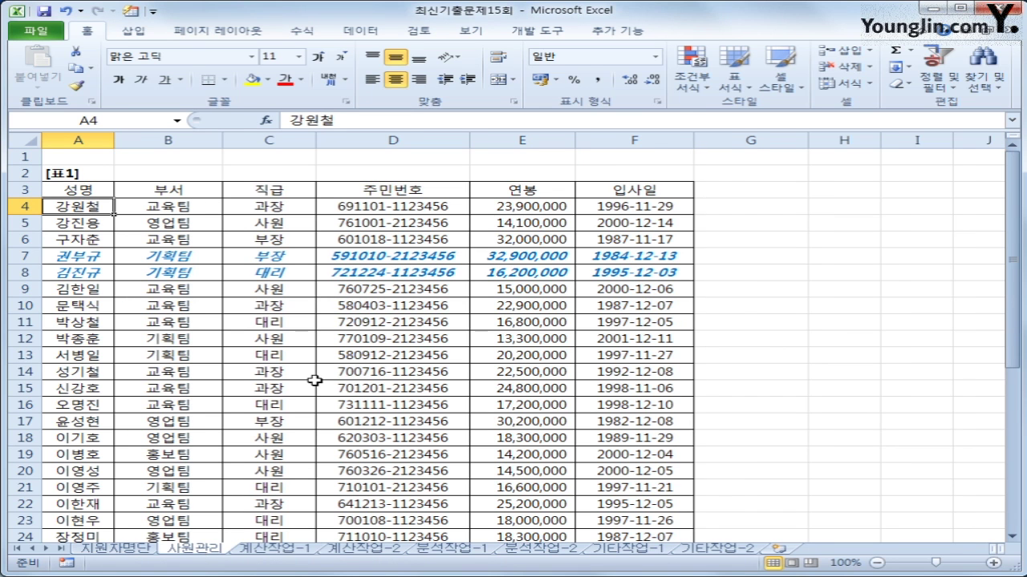
- On the 계산작업-1 sheet, start a LARGE formula with a nested IF in cell B3 of the 베스트셀러 table
left_click(272, 550)
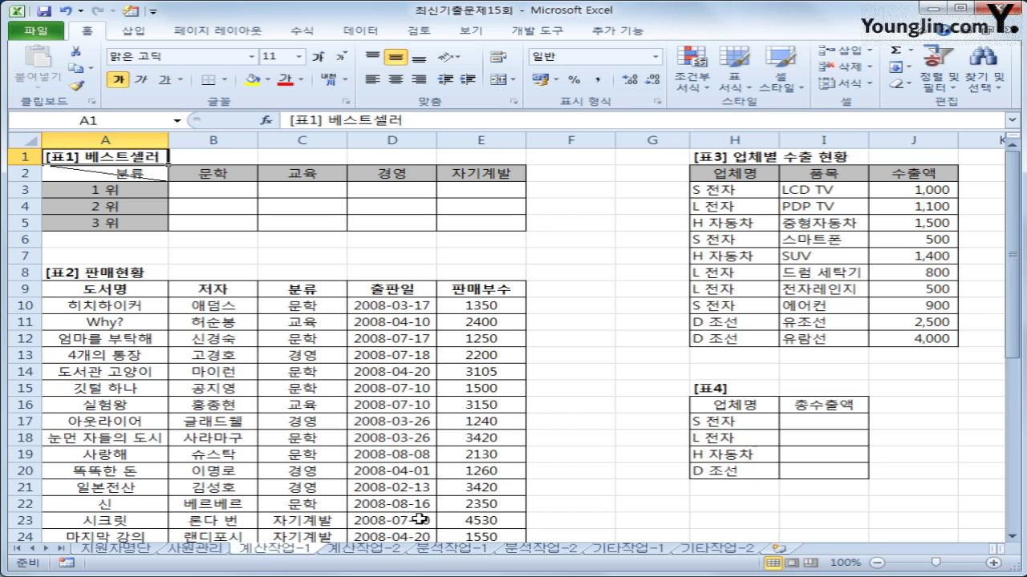
left_click_drag(198, 186, 444, 222)
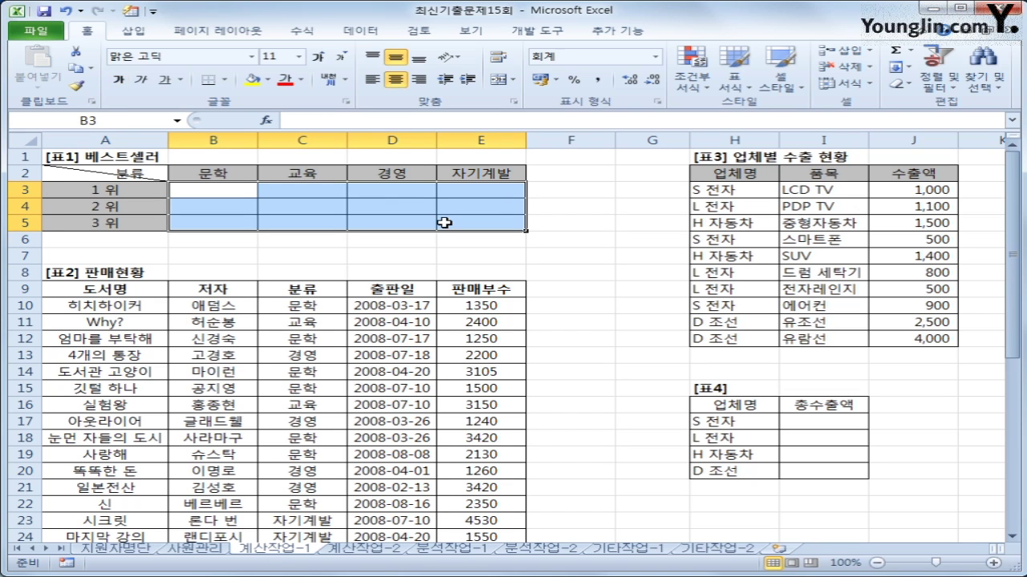
left_click(217, 193)
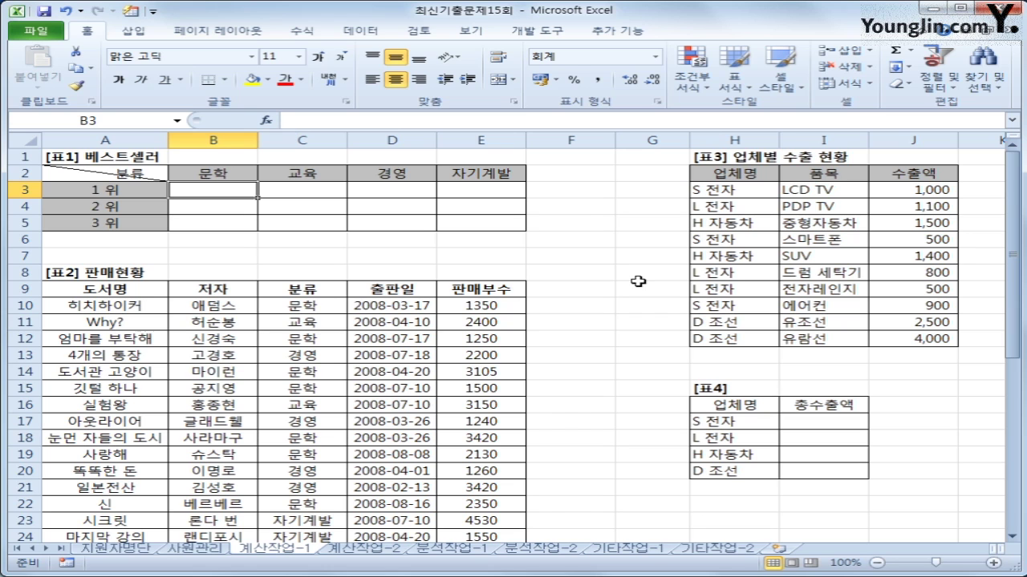
type("=")
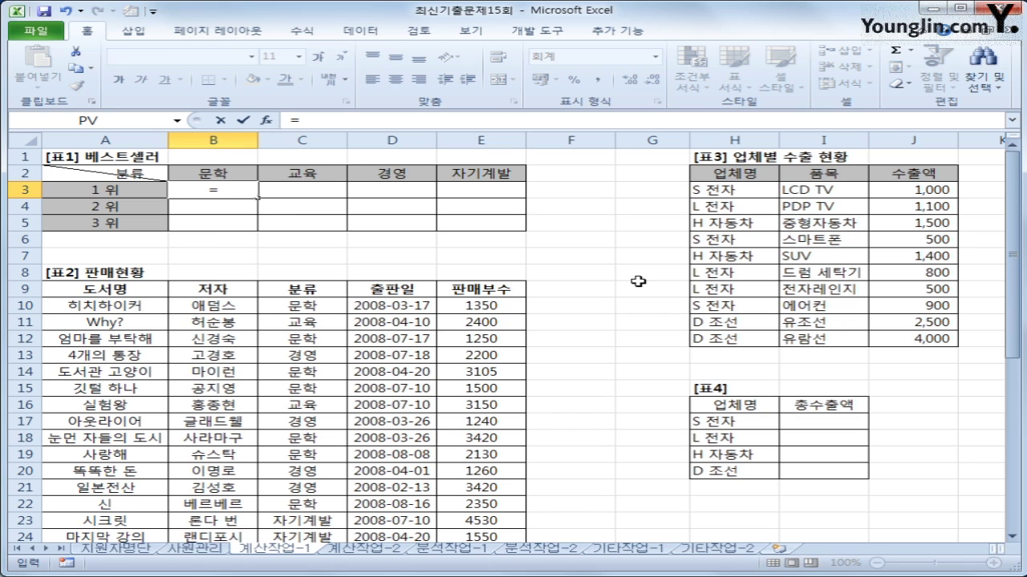
type("lar")
key("Tab")
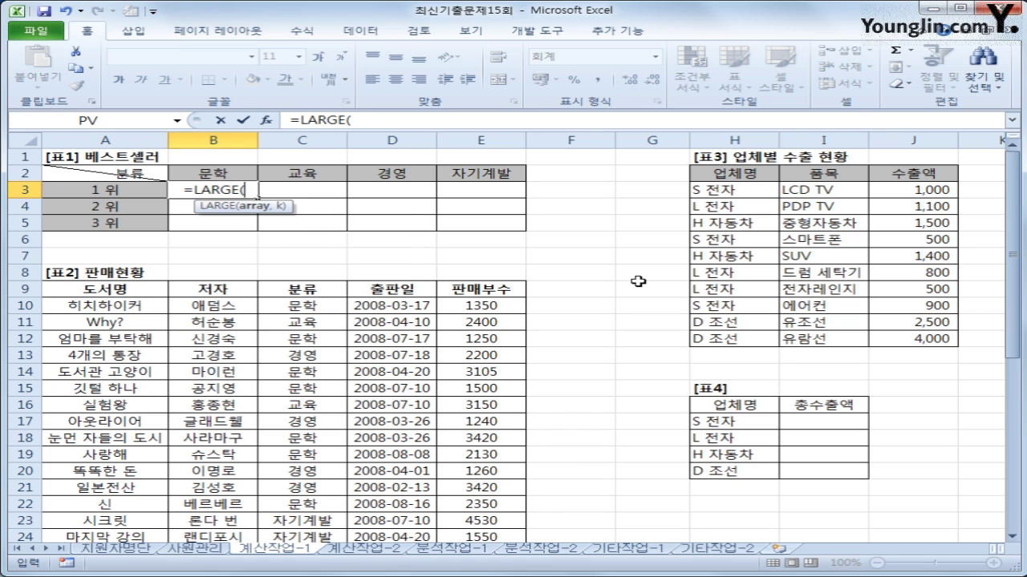
type("if(")
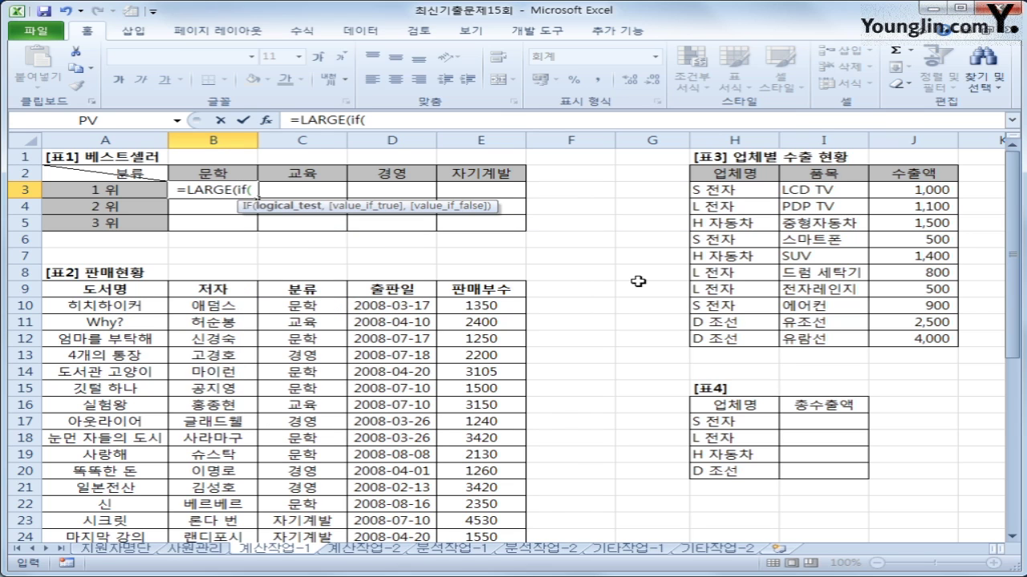
- Enter $C$10:$C$30=B$2 as the IF condition, matching the 분류 column against the category header
left_click_drag(302, 307, 332, 503)
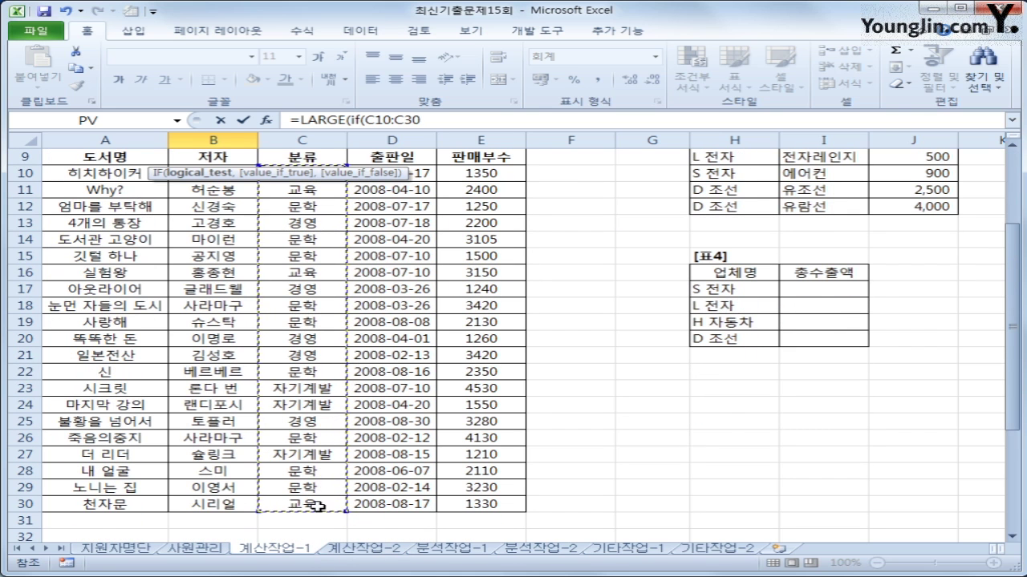
key("F4")
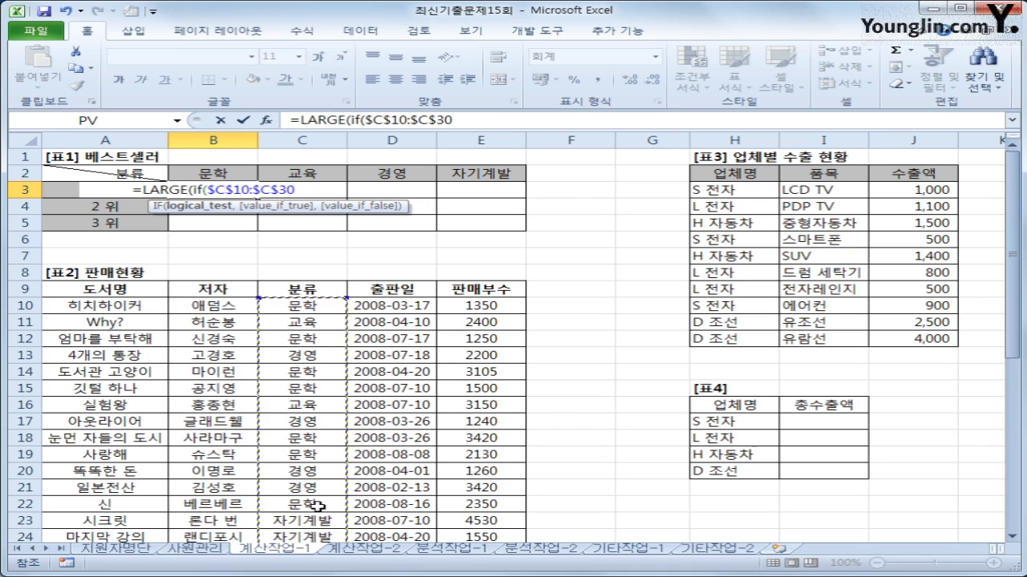
type("=")
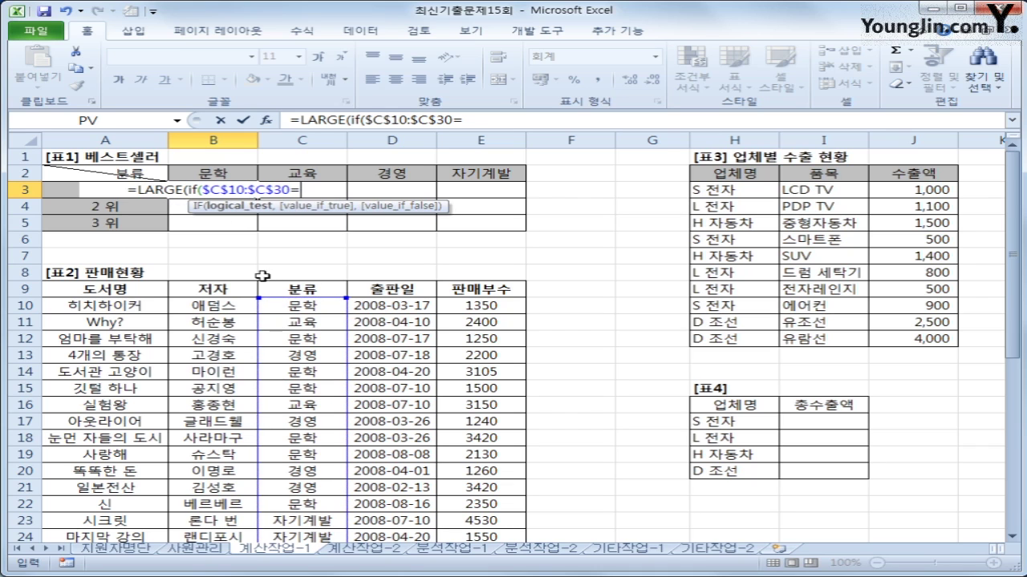
left_click(228, 169)
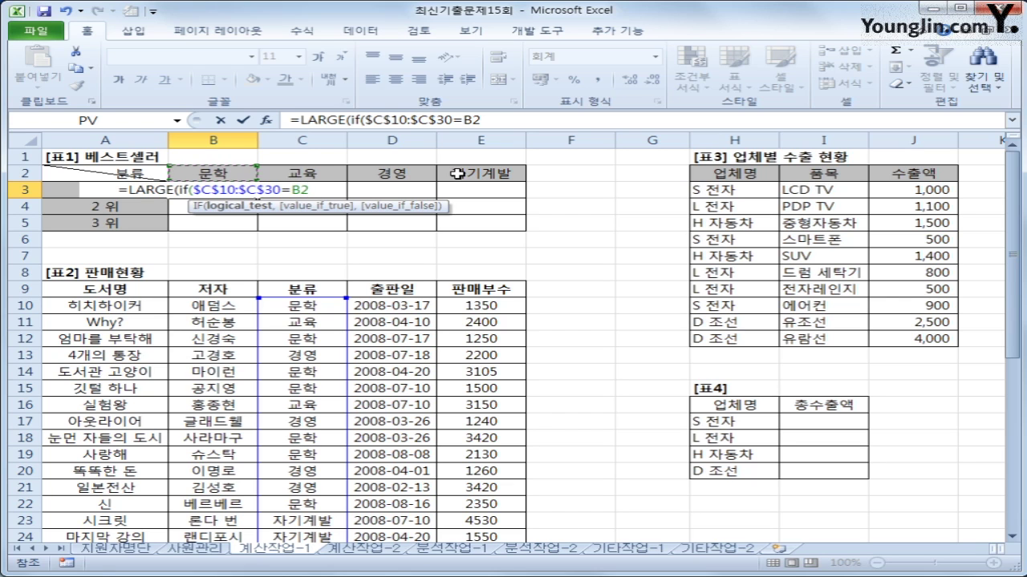
key("F4")
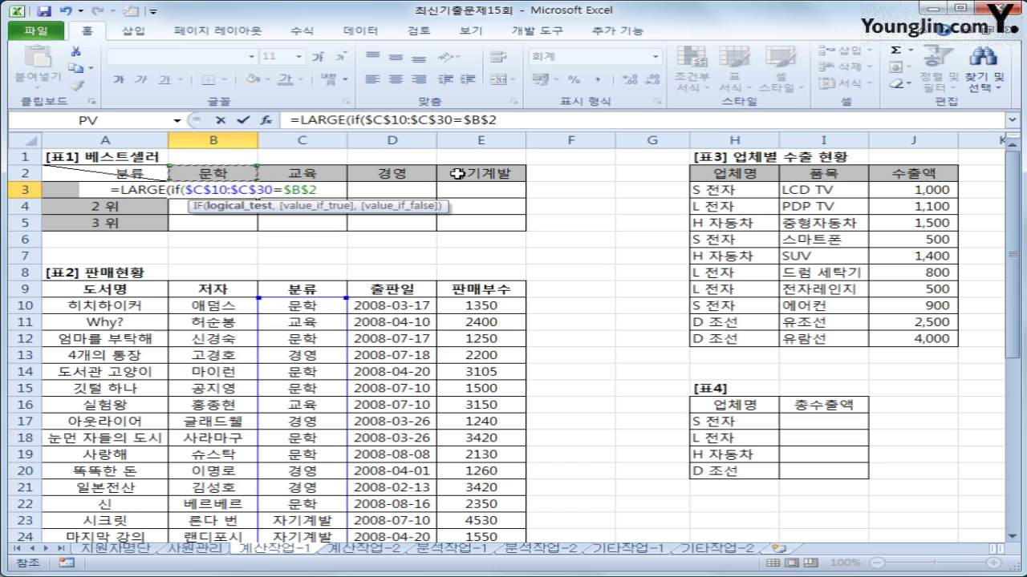
key("F4")
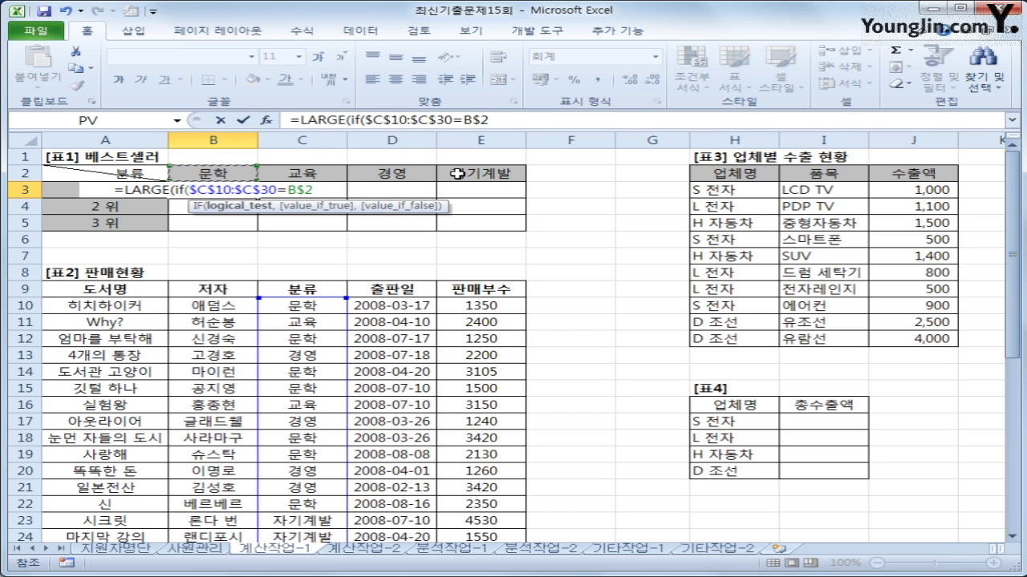
type(",")
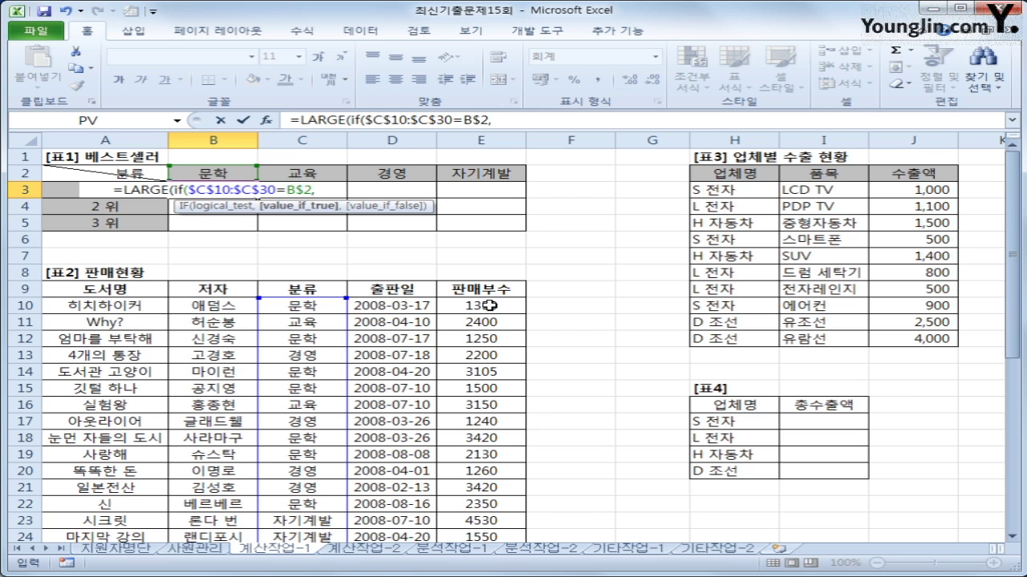
- Use the 판매부수 range $E$10:$E$30 as the IF's true value and close the IF function
left_click_drag(487, 306, 499, 527)
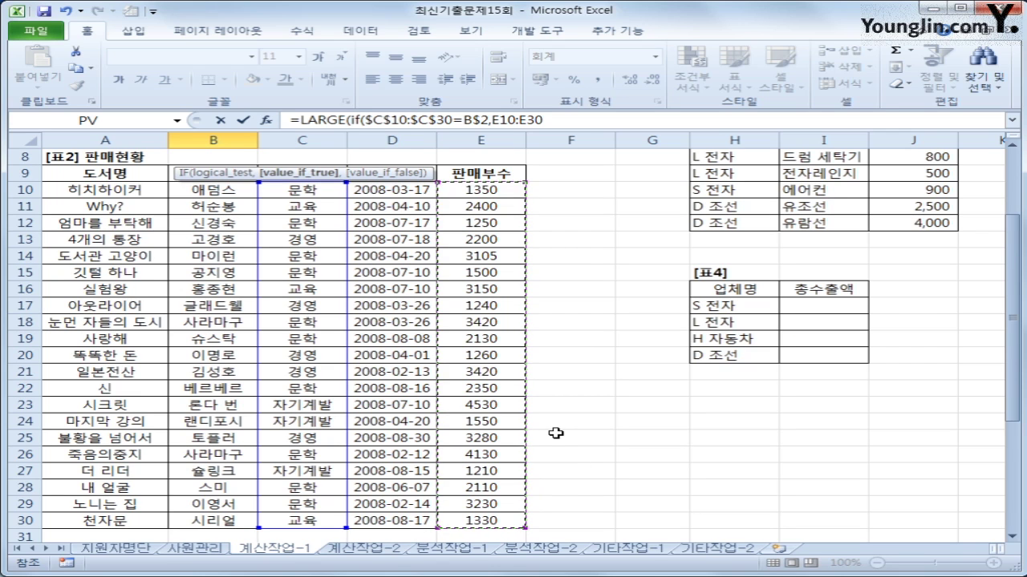
key("F4")
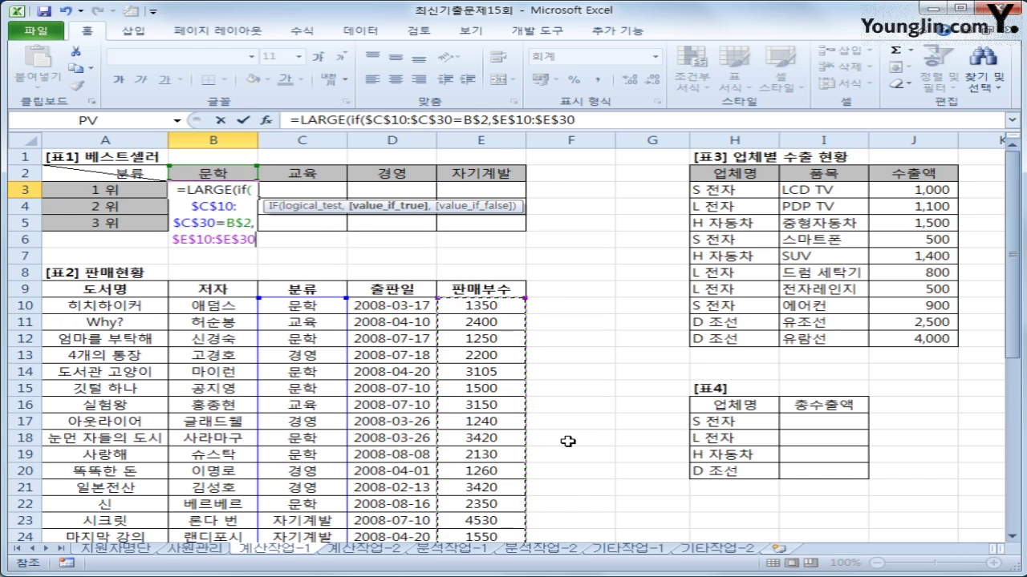
type("),")
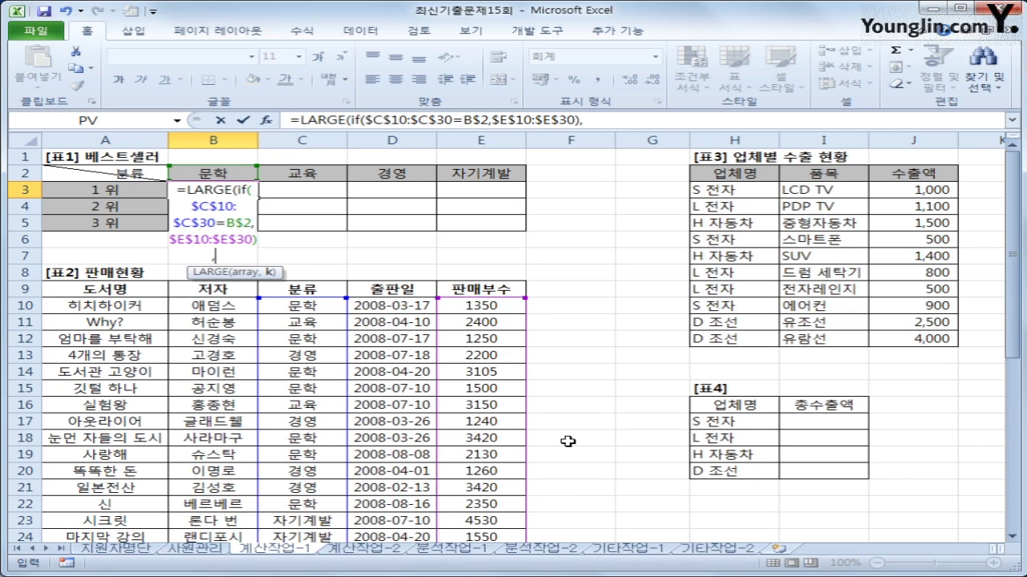
- Complete the LARGE formula with $A3 as its rank, entered as an array formula, and fill it across B3:E5
left_click(128, 192)
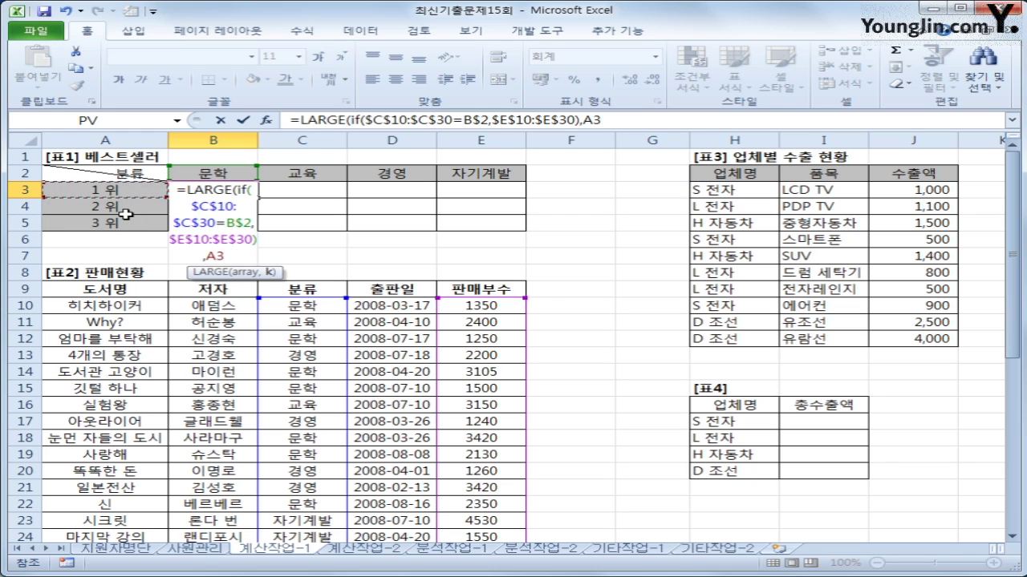
key("F4")
key("F4")
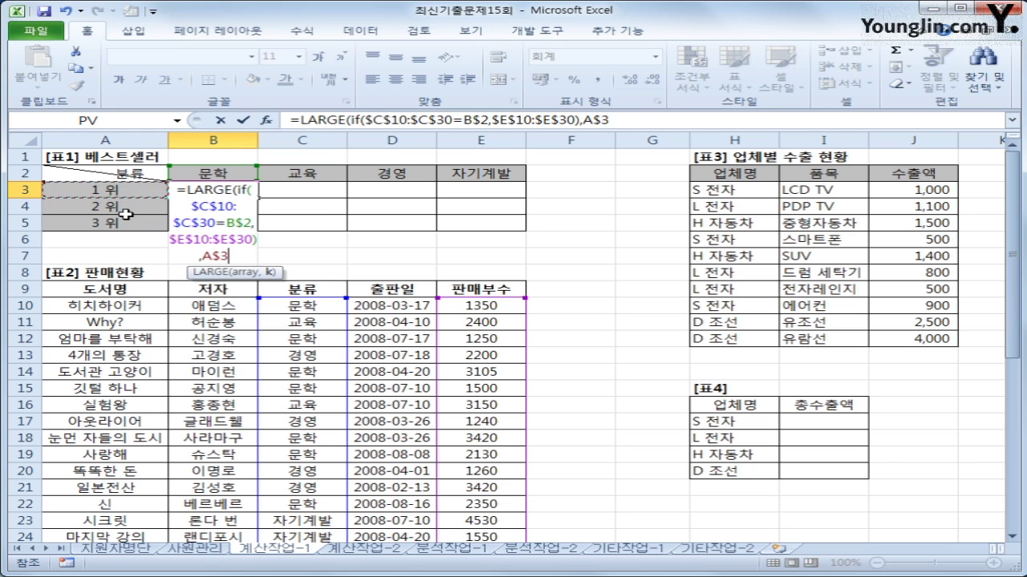
key("F4")
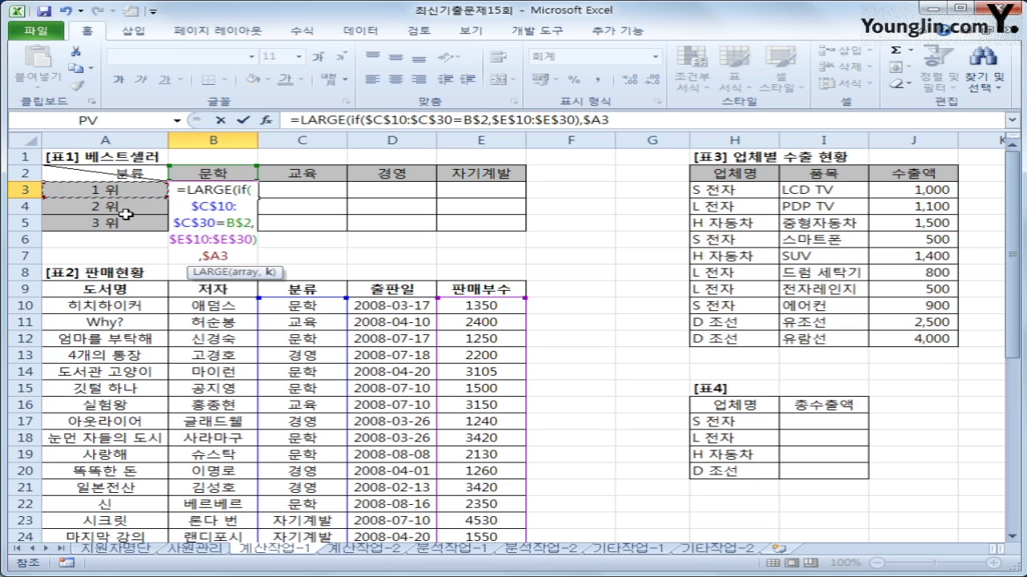
type(")")
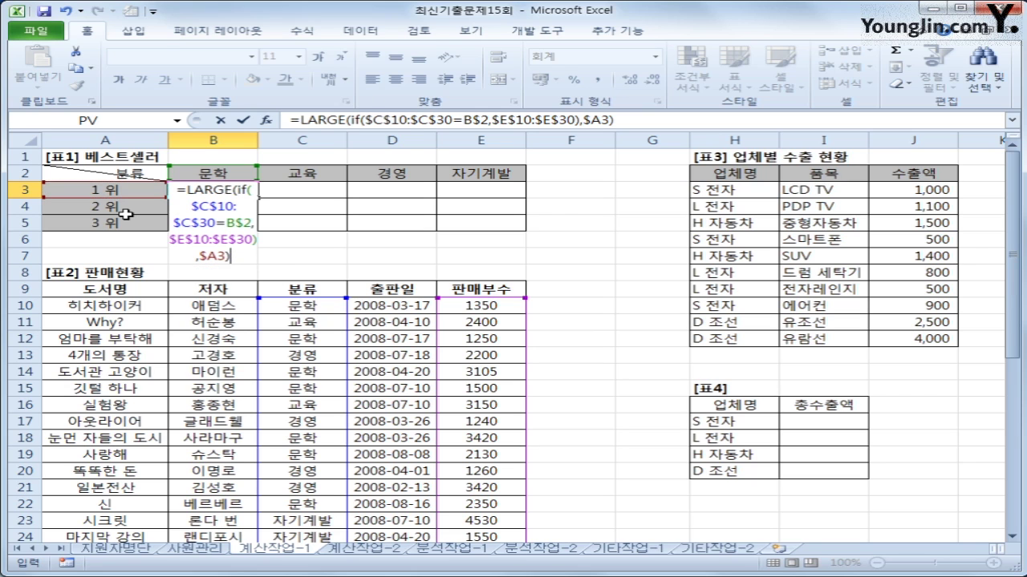
key("ctrl+shift+Return")
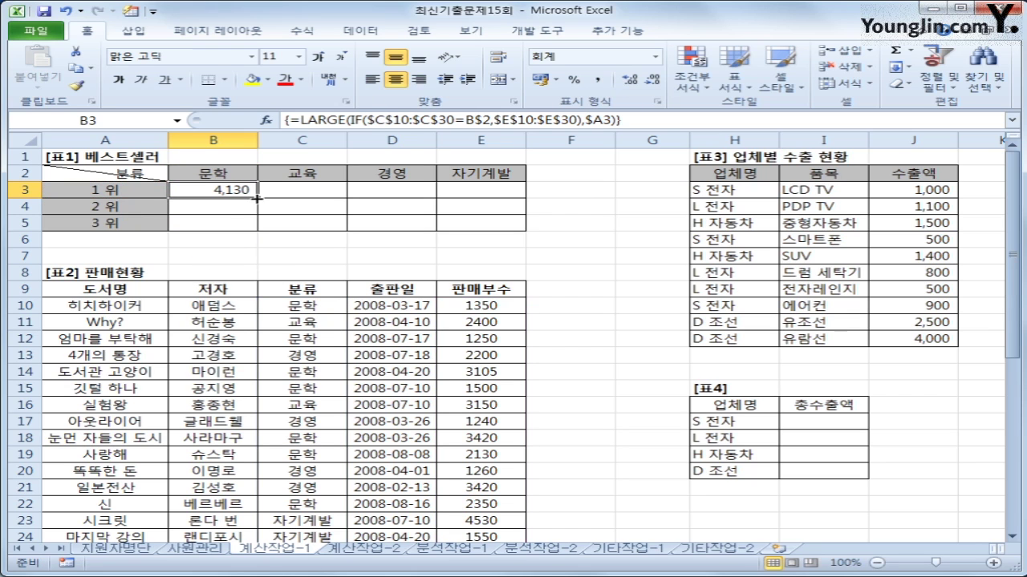
left_click_drag(256, 198, 495, 221)
left_click(492, 221)
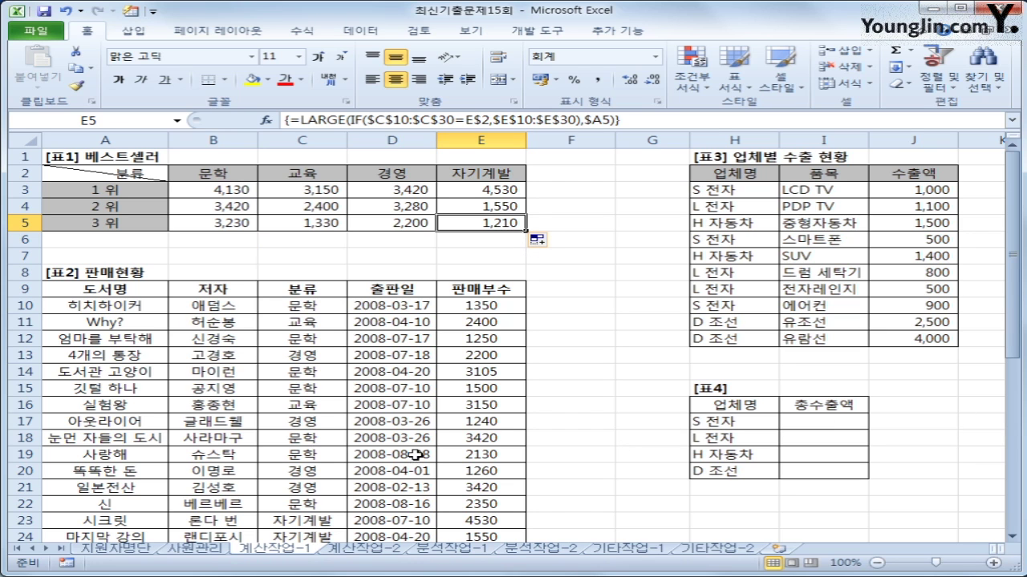
- In cell B34 beside 베스트셀러, start an INDEX formula with the 도서명 range A10:A30 as its array
scroll(414, 454, "down", 6)
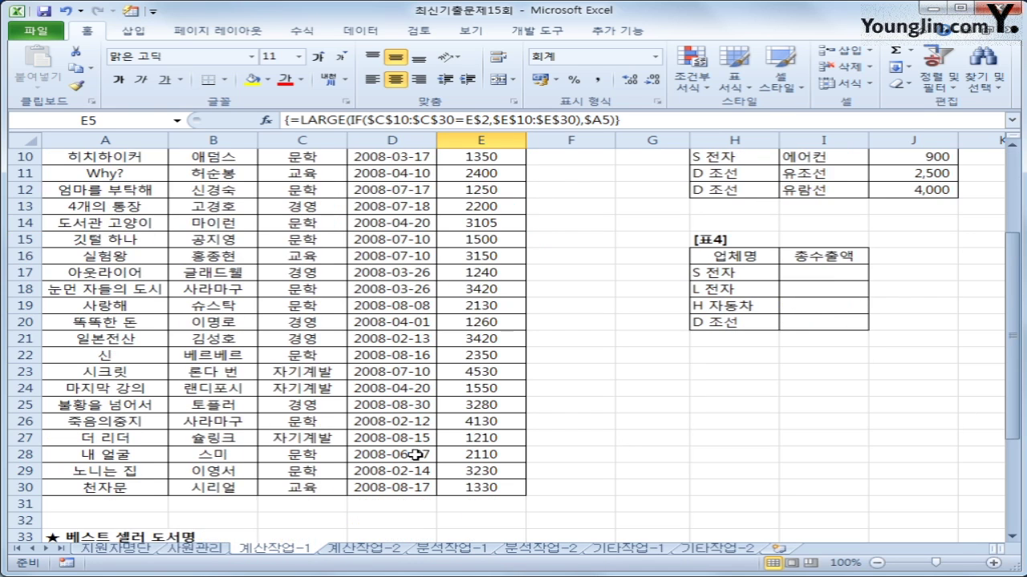
left_click(216, 403)
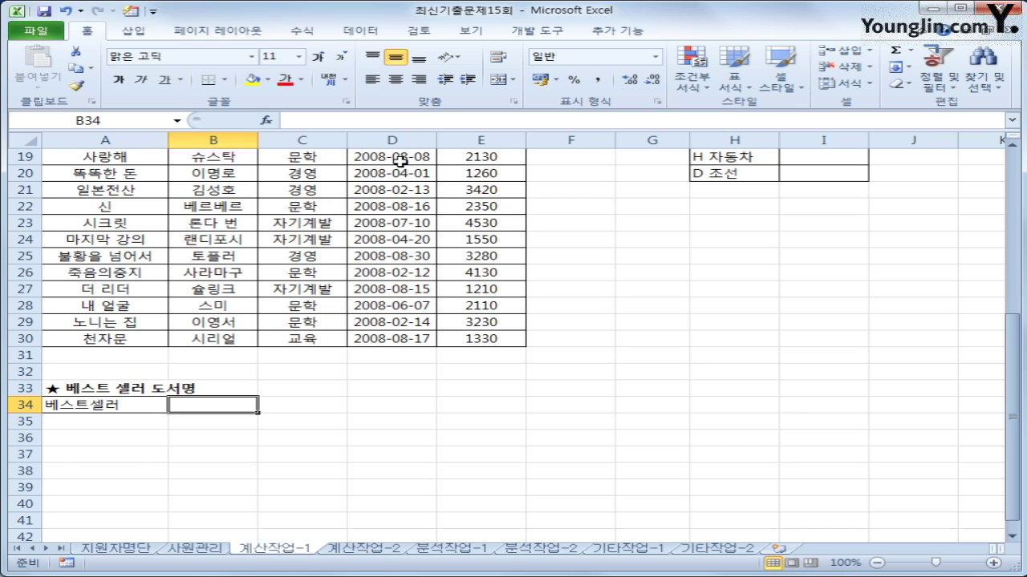
type("=in")
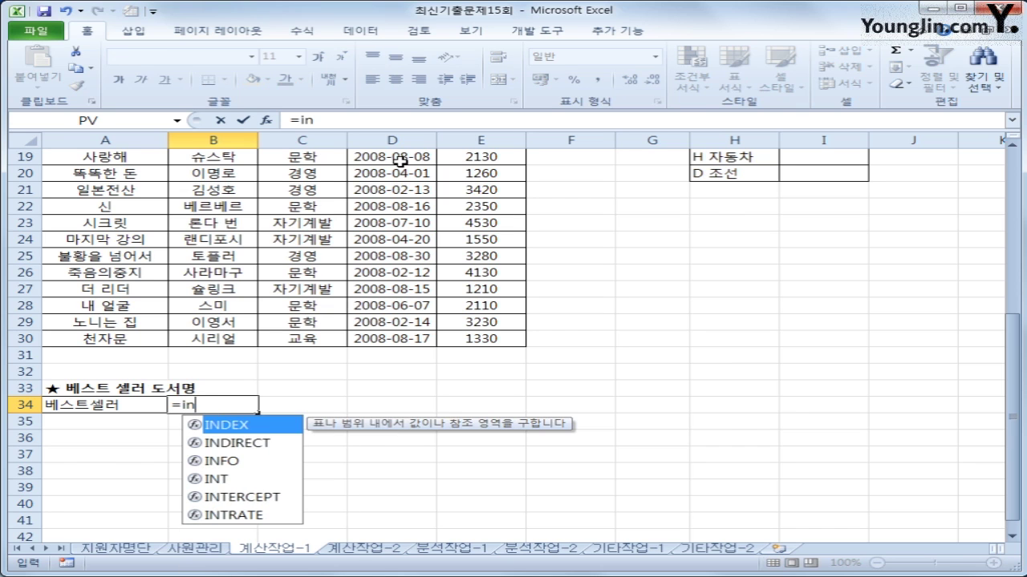
key("Tab")
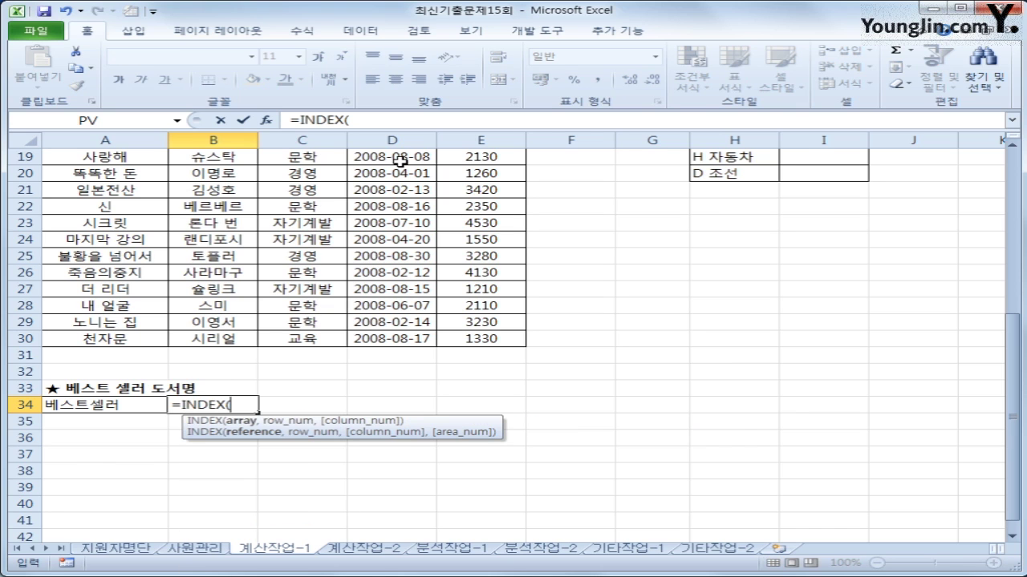
scroll(399, 161, "up", 6)
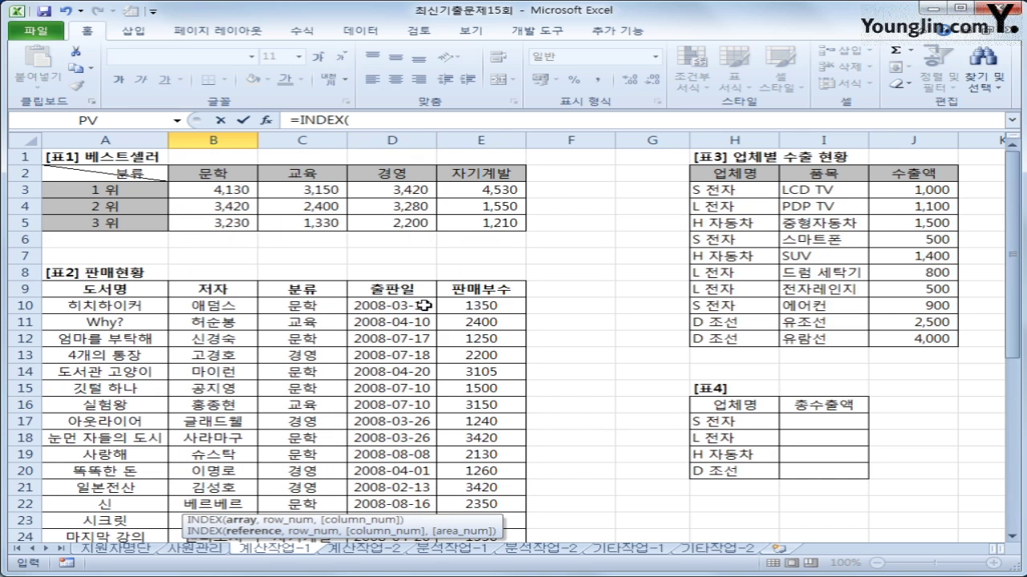
left_click(144, 303)
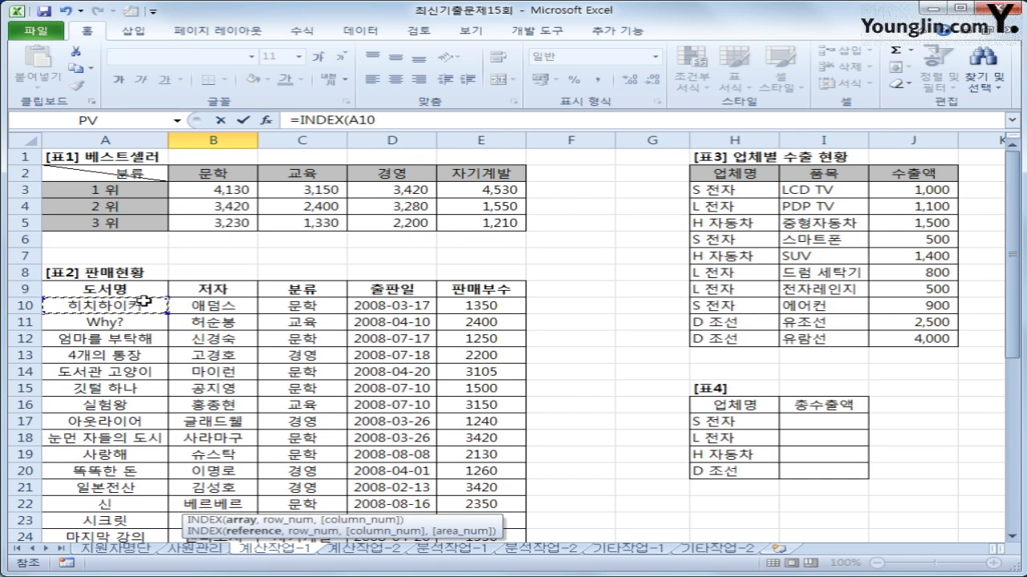
left_click_drag(144, 301, 132, 523)
scroll(401, 513, "down", 2)
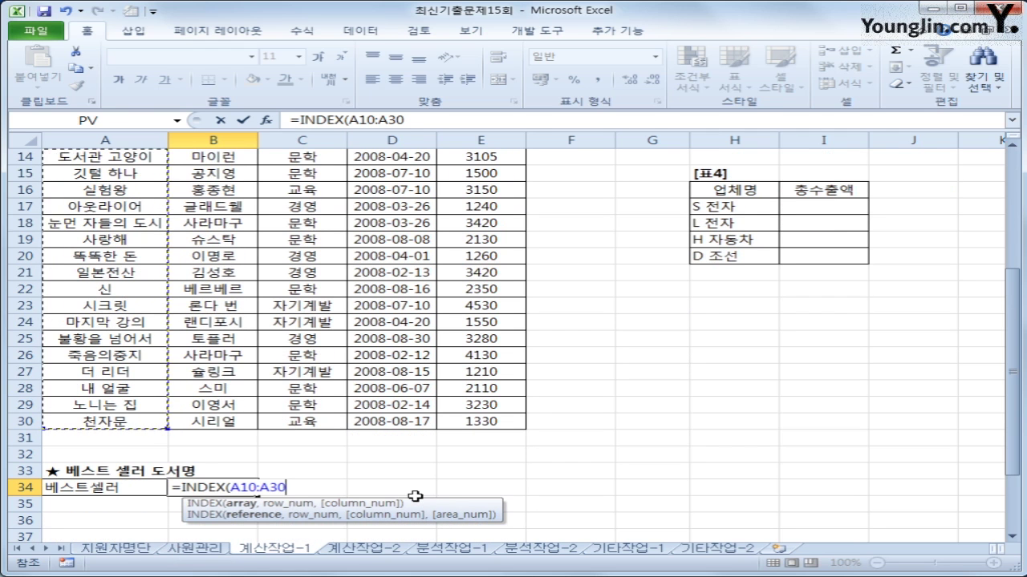
type(",")
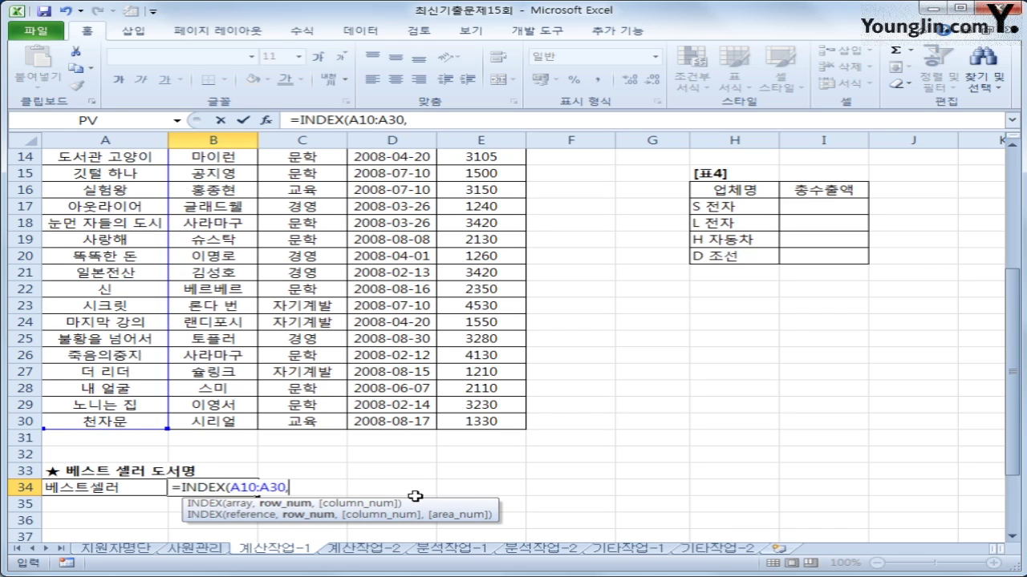
- Nest a MATCH function for the row number, with max(E10:E30) as its lookup value
type("ma")
key("Tab")
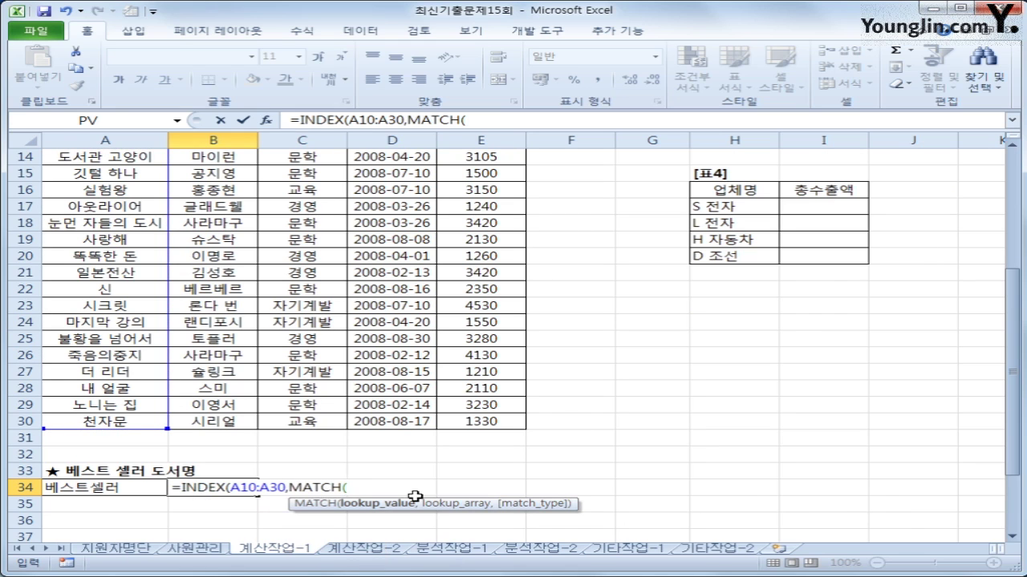
type("max(")
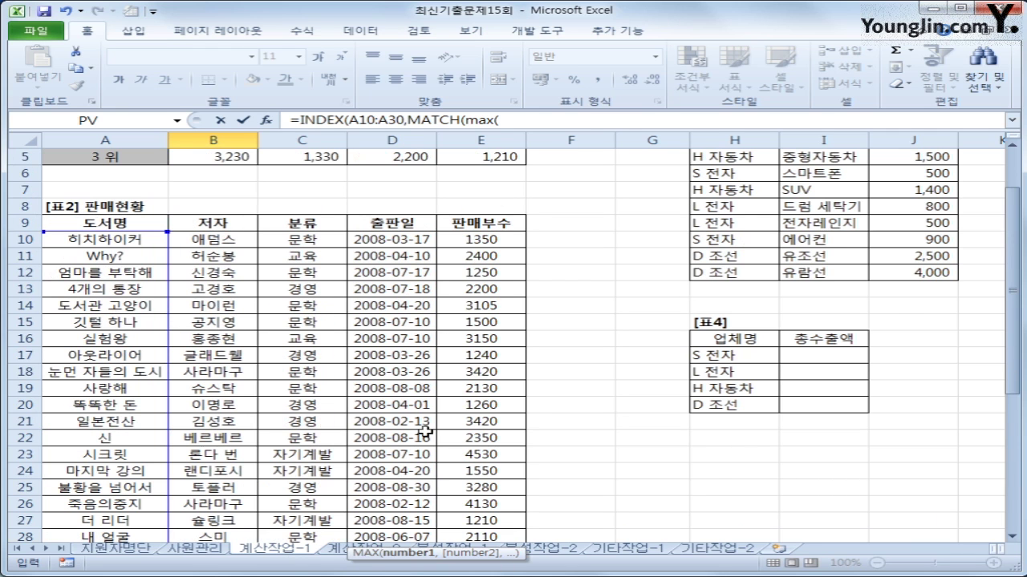
scroll(421, 491, "up", 3)
left_click_drag(483, 240, 500, 508)
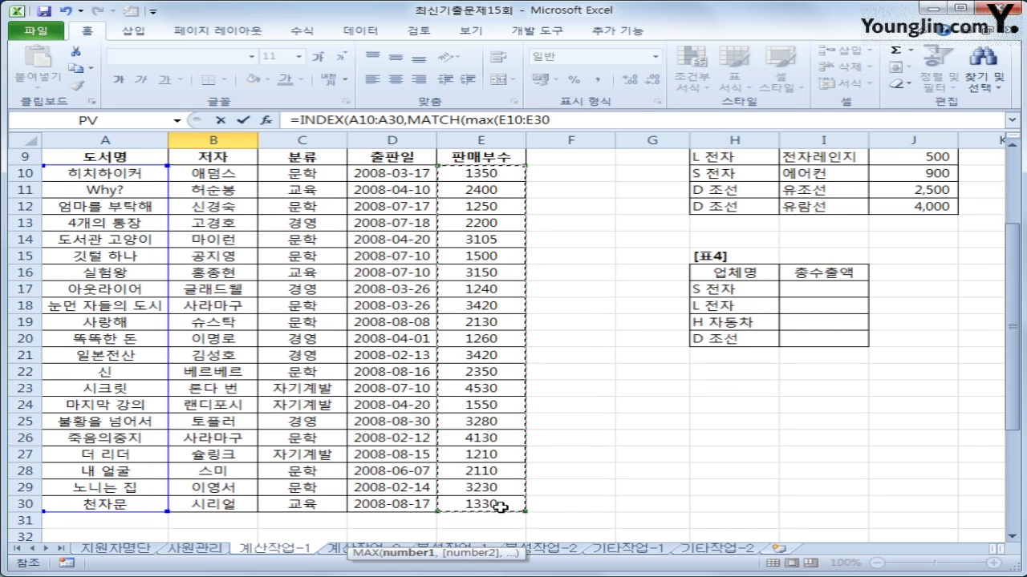
type(")")
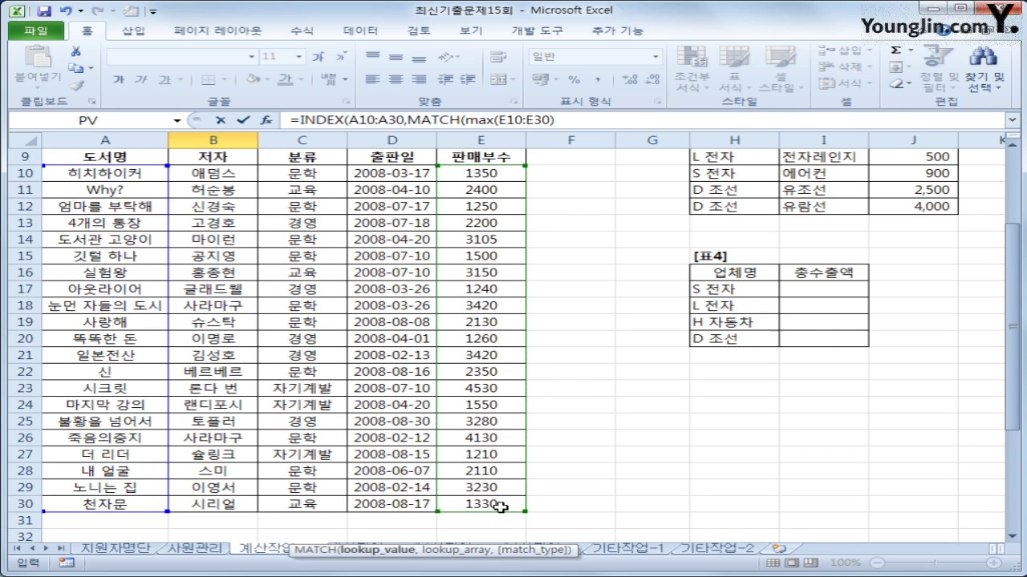
type(",")
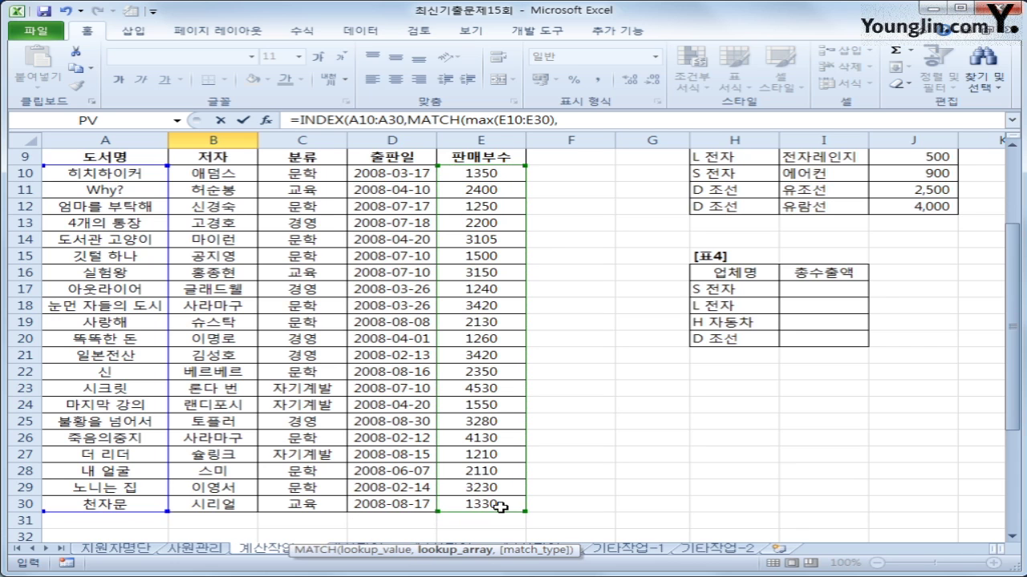
- Set MATCH's lookup array to E10:E30 and its match type to 0, and close the MATCH function
scroll(501, 507, "up", 3)
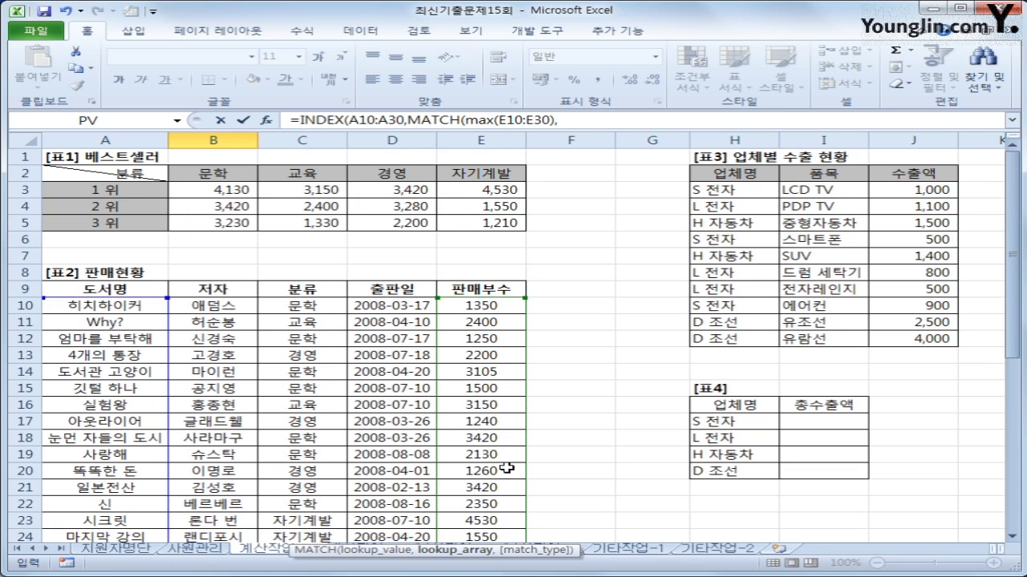
left_click(474, 304)
left_click_drag(475, 303, 481, 474)
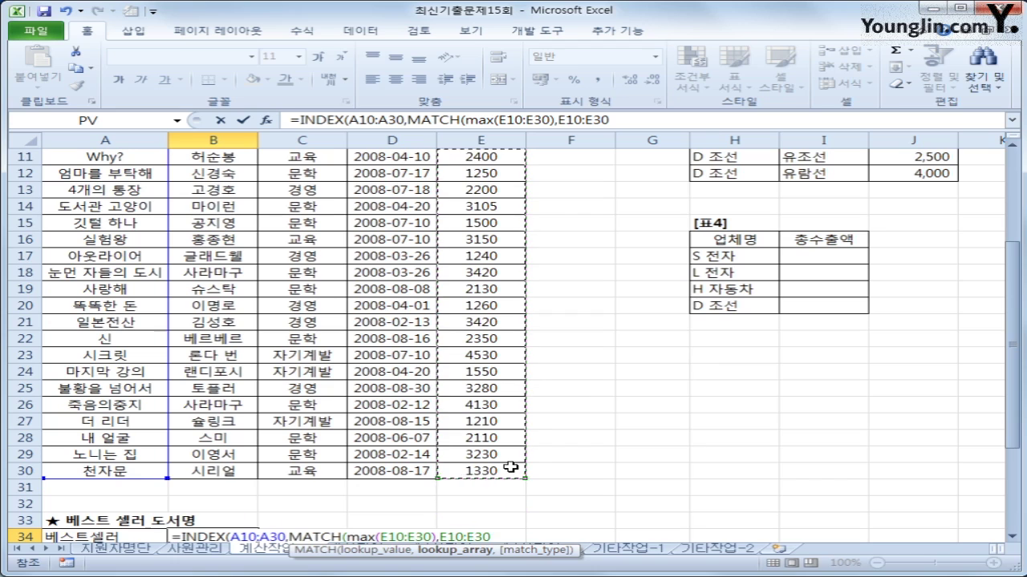
type(",")
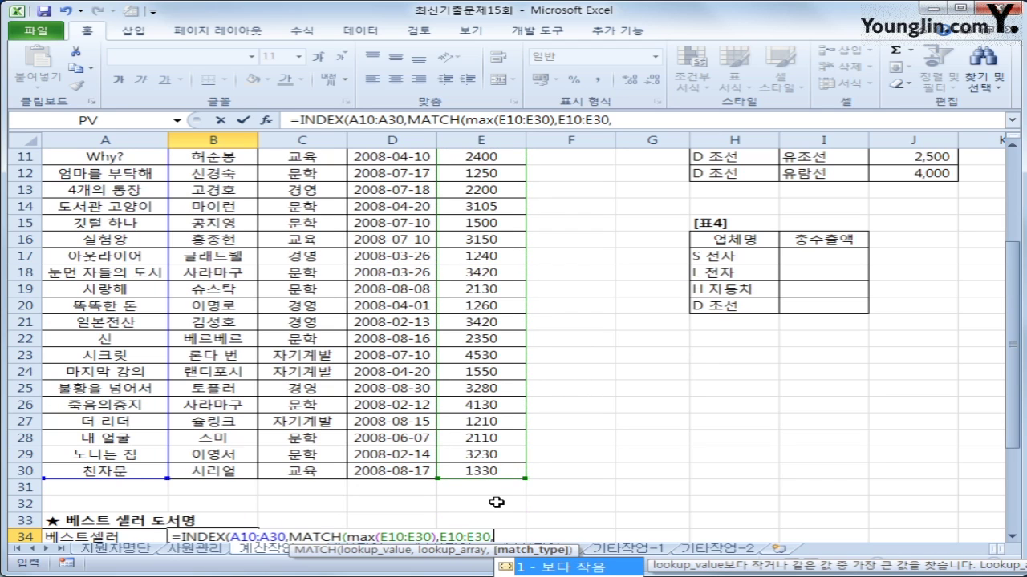
type("0)")
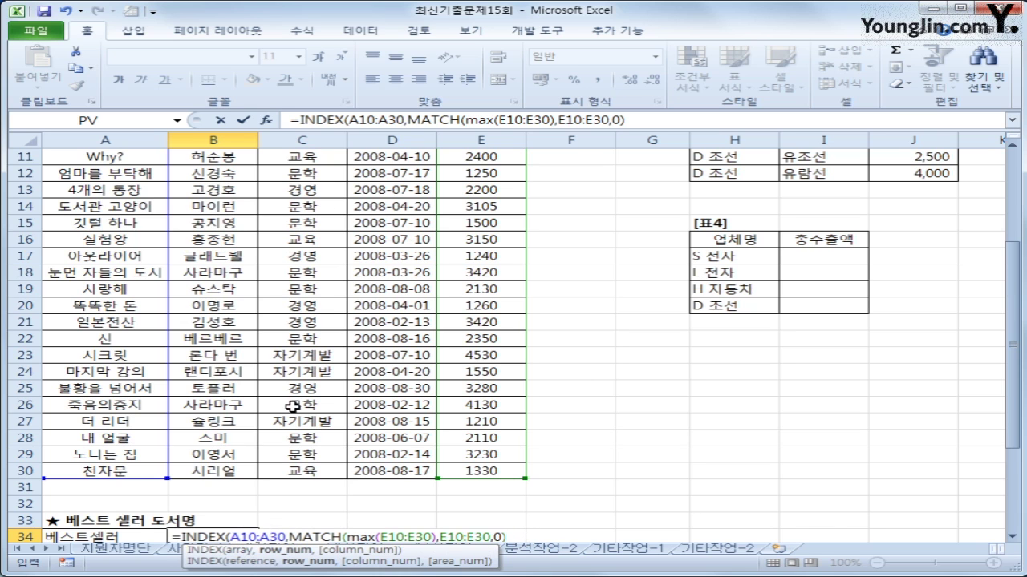
scroll(198, 265, "up", 2)
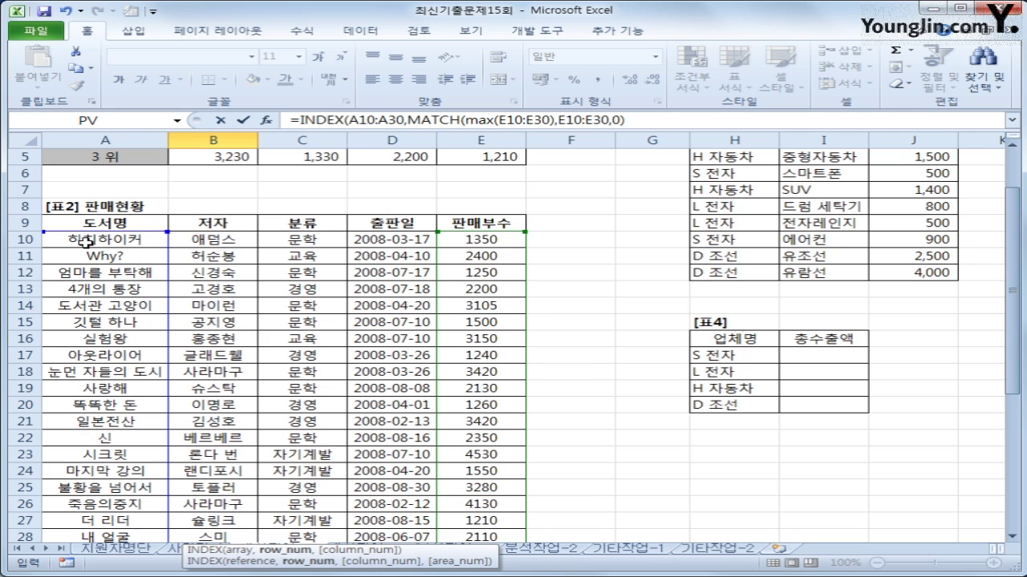
scroll(509, 480, "down", 1)
scroll(509, 480, "down", 1)
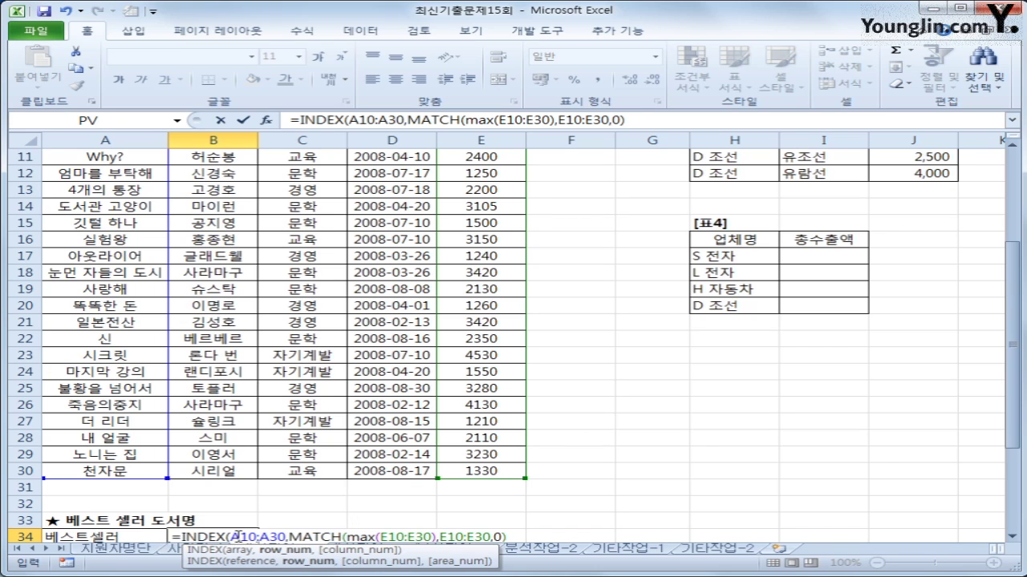
- Close the INDEX function and enter the finished formula in B34
type(")")
key("Return")
key("Up")
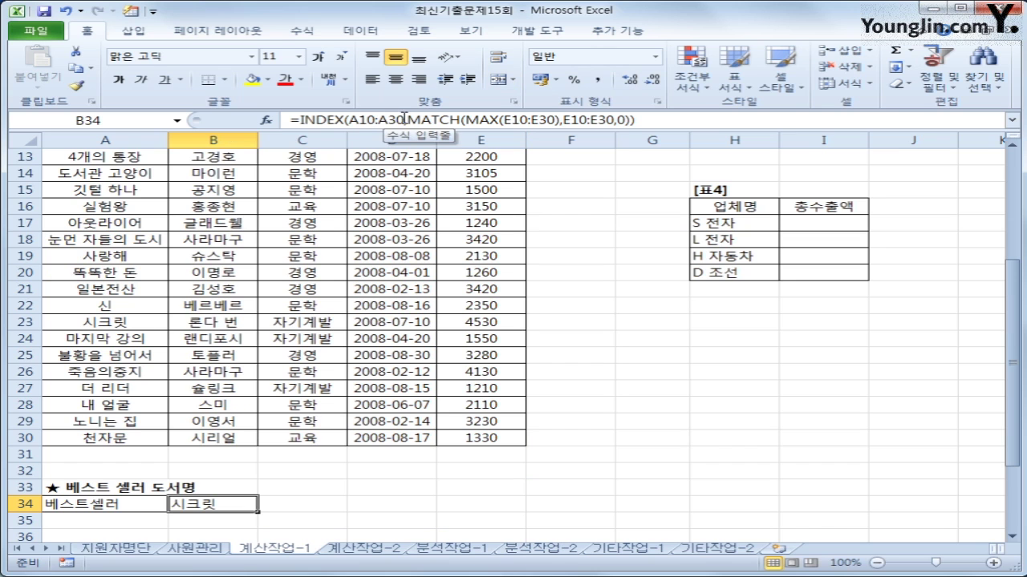
- Replace the INDEX array in B34's formula with the full 판매현황 data range A10:E30
left_click_drag(396, 119, 349, 119)
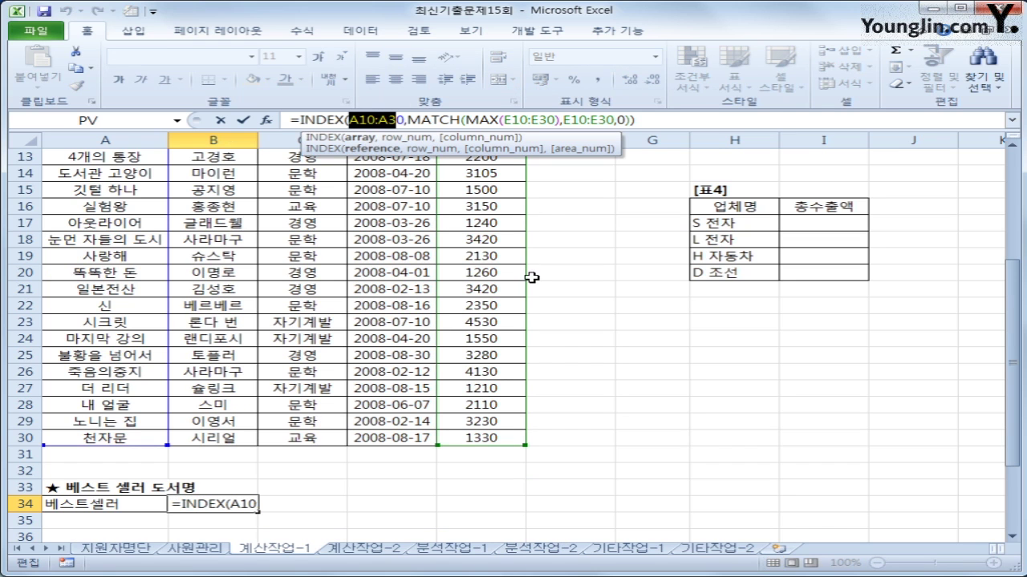
scroll(1014, 346, "up", 2)
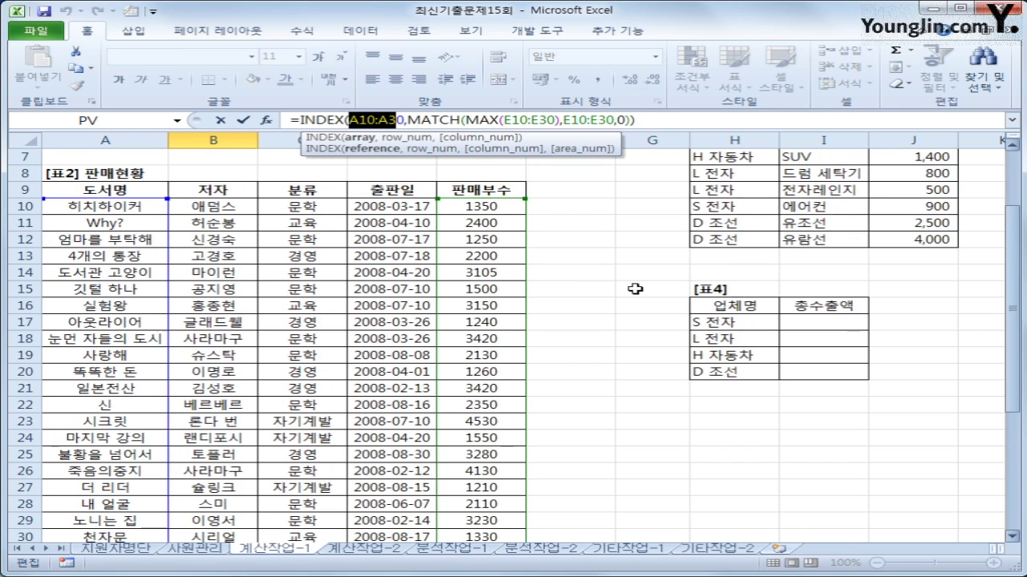
left_click_drag(97, 207, 486, 497)
key("Delete")
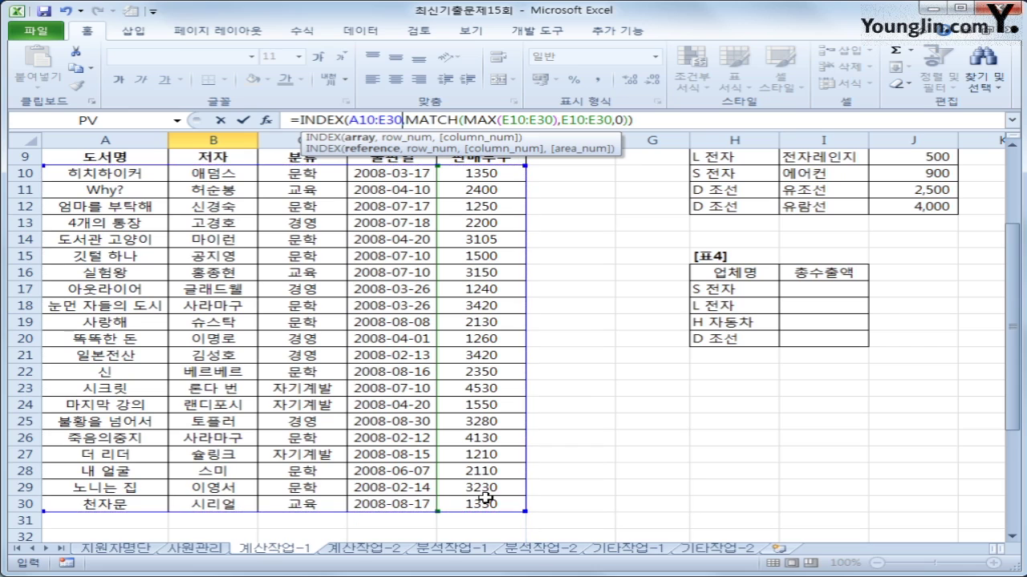
- Add 1 as INDEX's column number after the MATCH function and enter the revised B34 formula
left_click(628, 120)
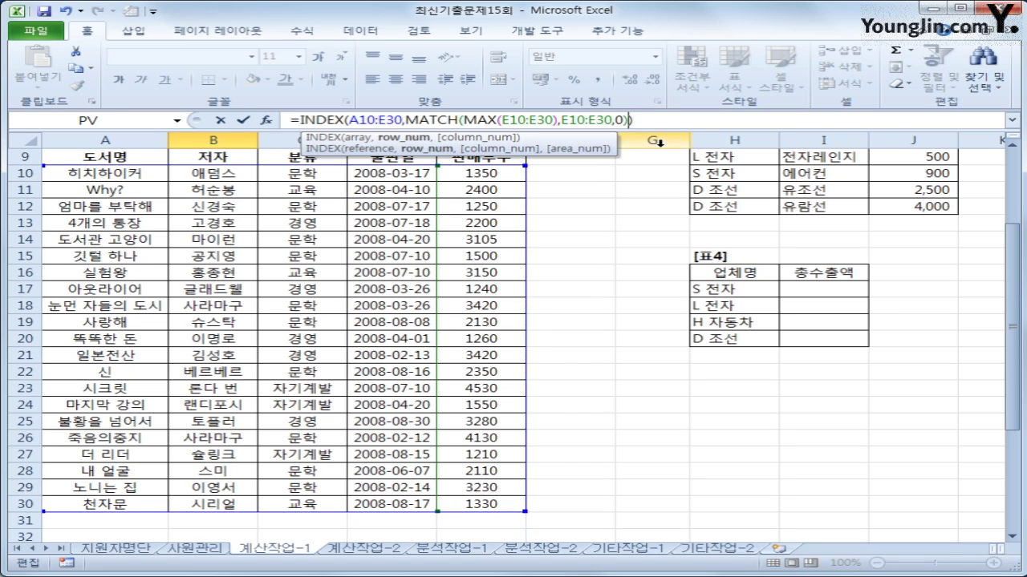
type(",")
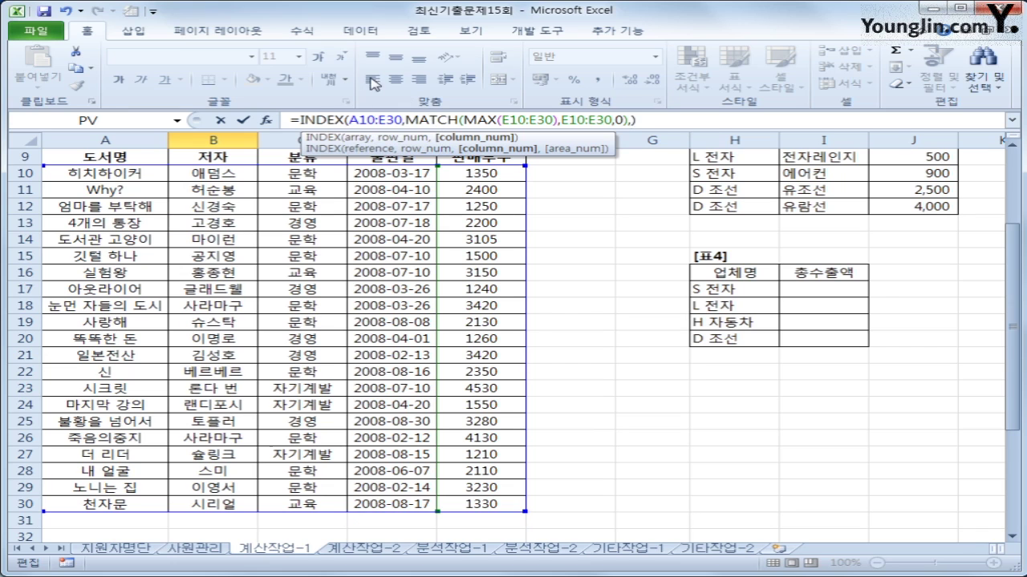
type("1)")
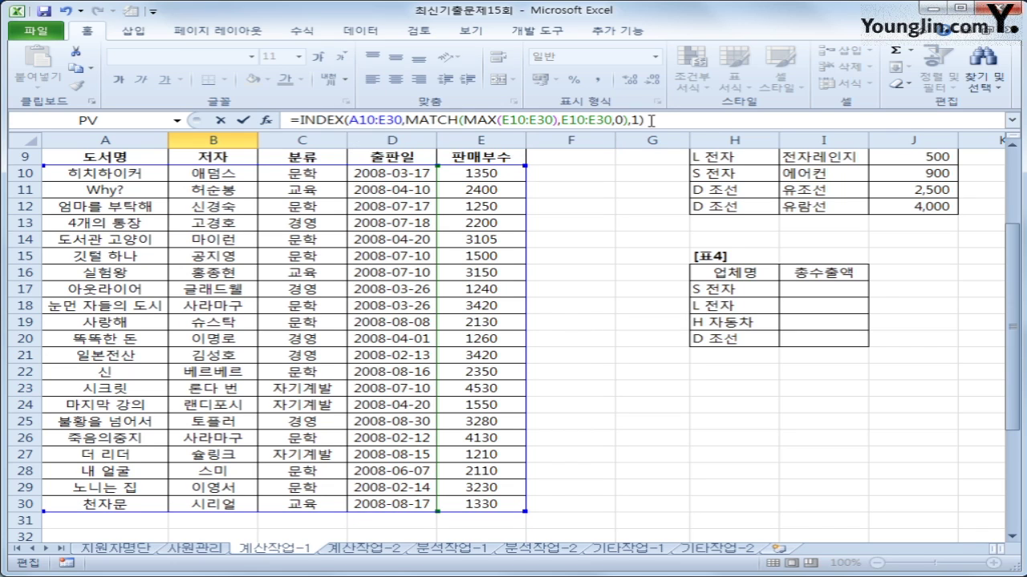
key("Return")
left_click(254, 505)
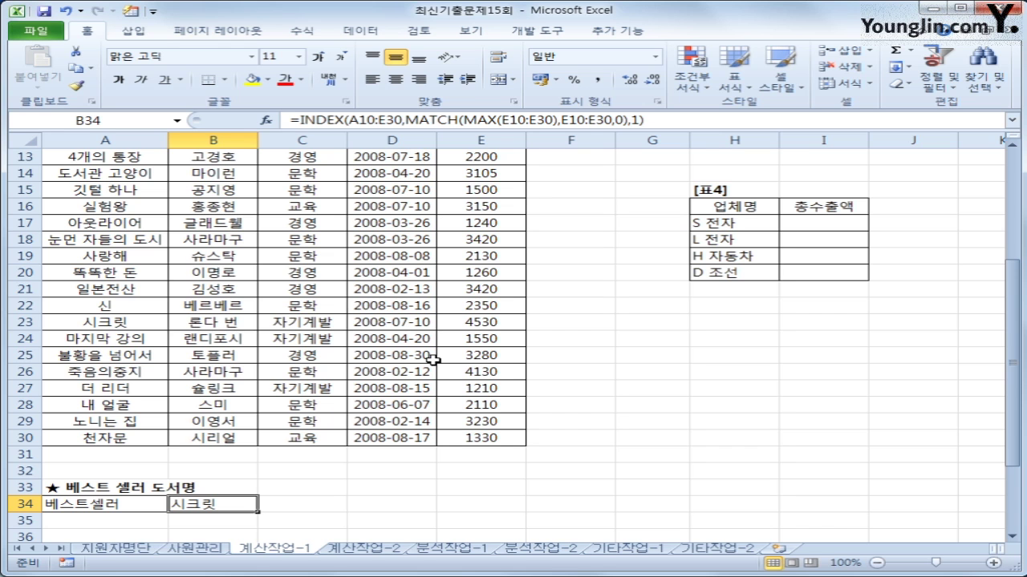
- In I17 of 표4, start a SUM formula with the condition $H$3:$H$12=H17 in its own parentheses
scroll(433, 360, "up", 4)
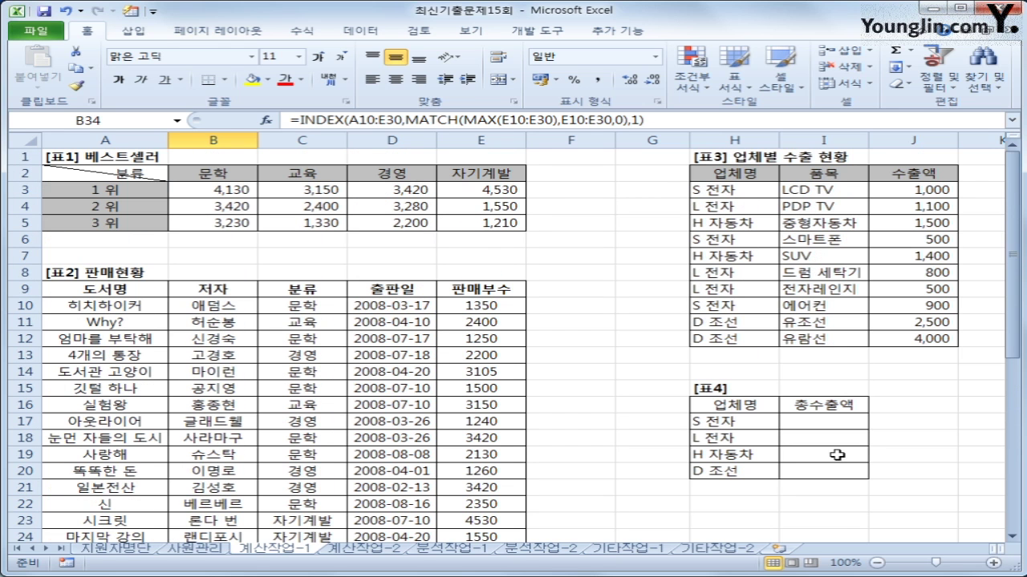
left_click(822, 422)
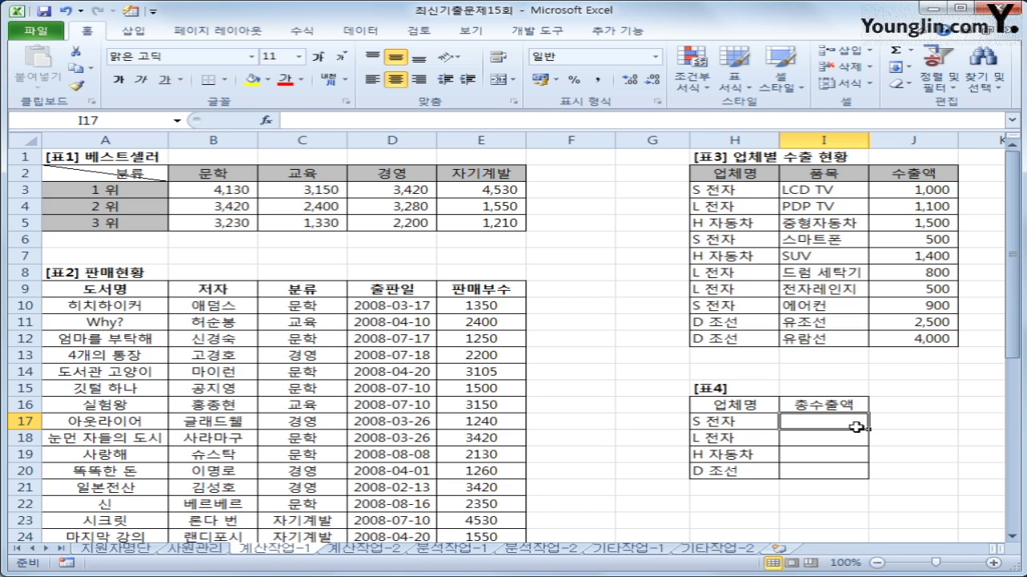
type("=sum(")
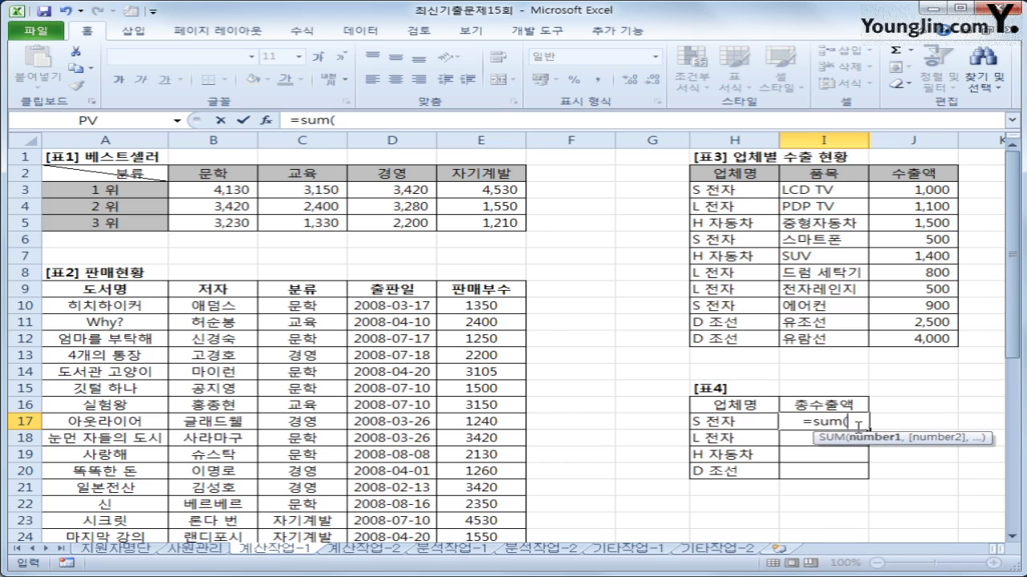
type("(")
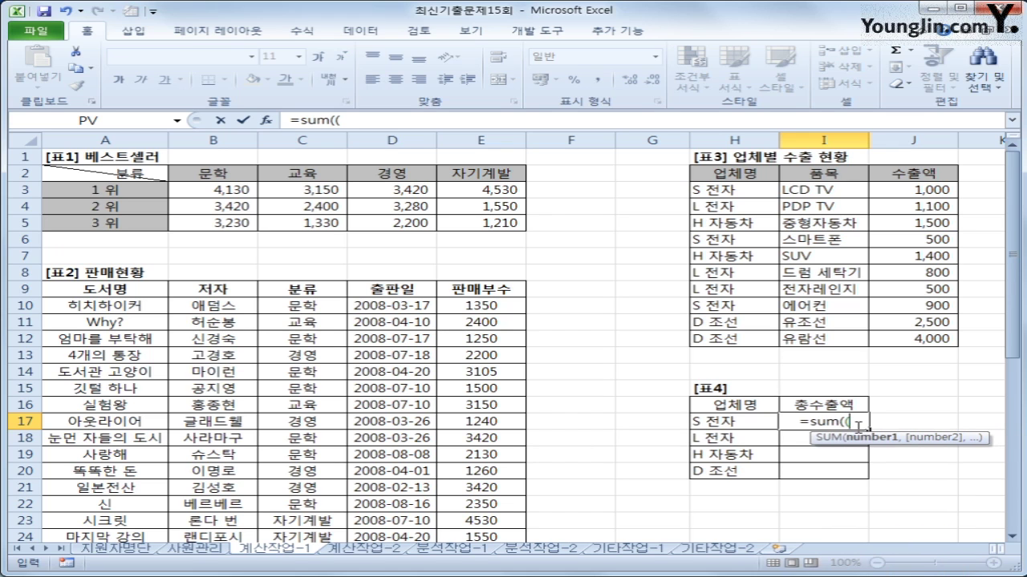
left_click_drag(730, 190, 726, 341)
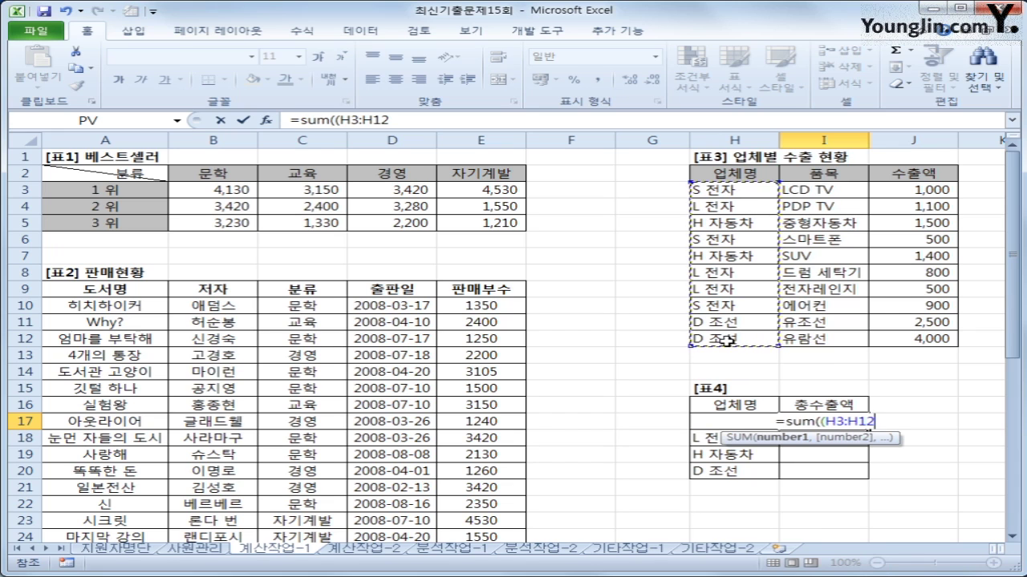
key("F4")
type("=")
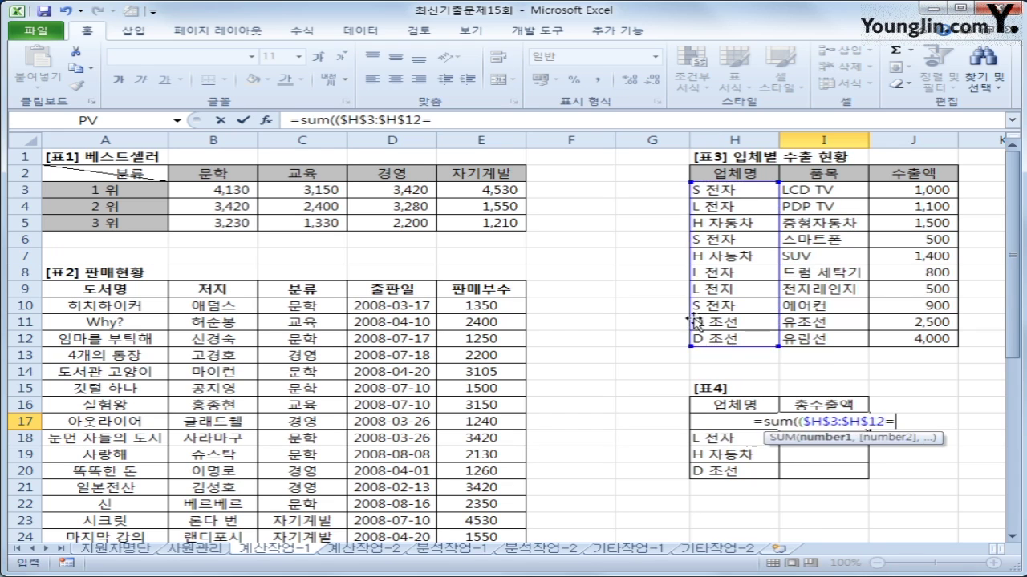
key("Left")
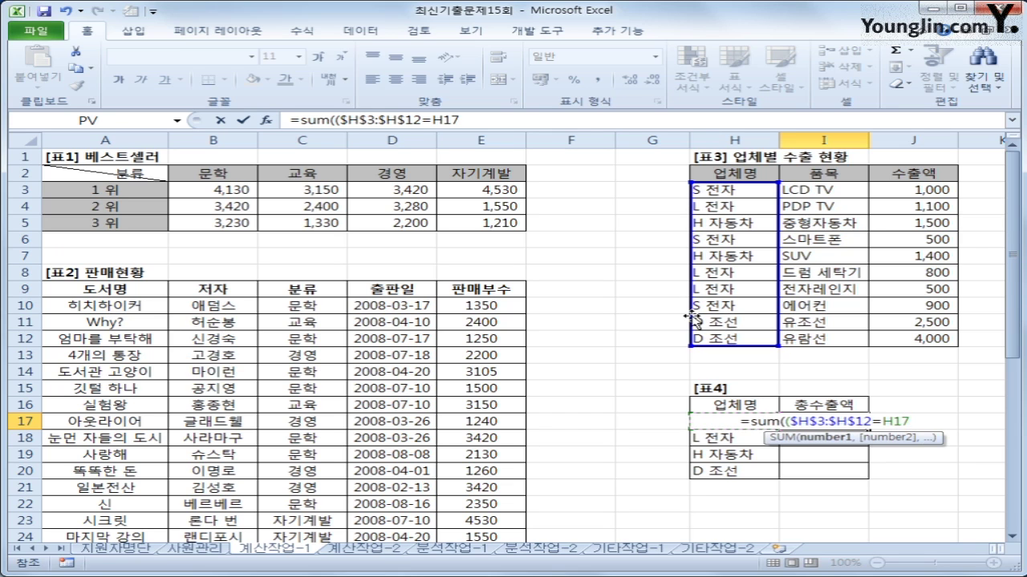
- Multiply the condition by $J$3:$J$12, enter it as an array formula, and fill it down to I20
type(")*")
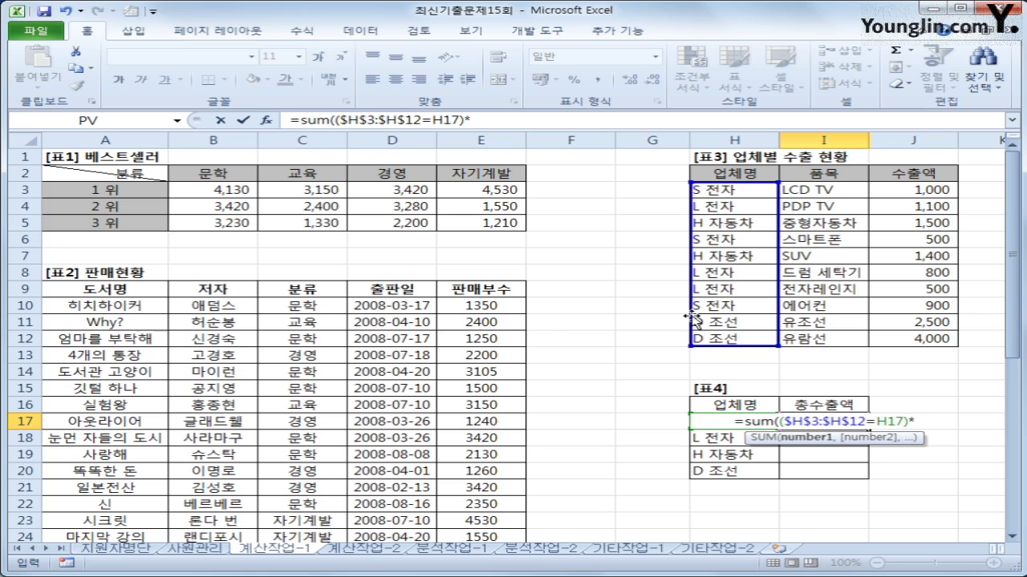
left_click_drag(955, 190, 950, 345)
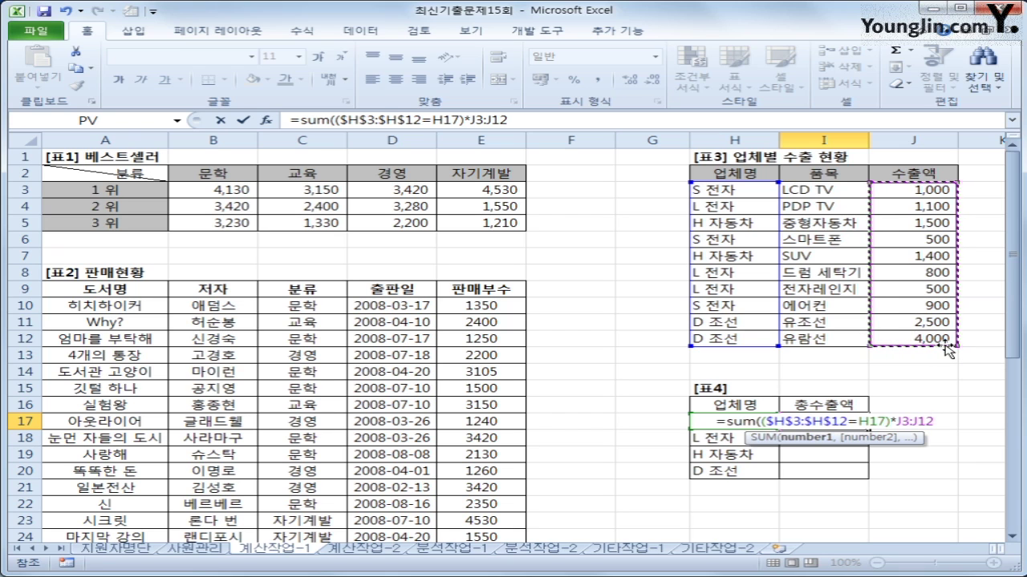
key("F4")
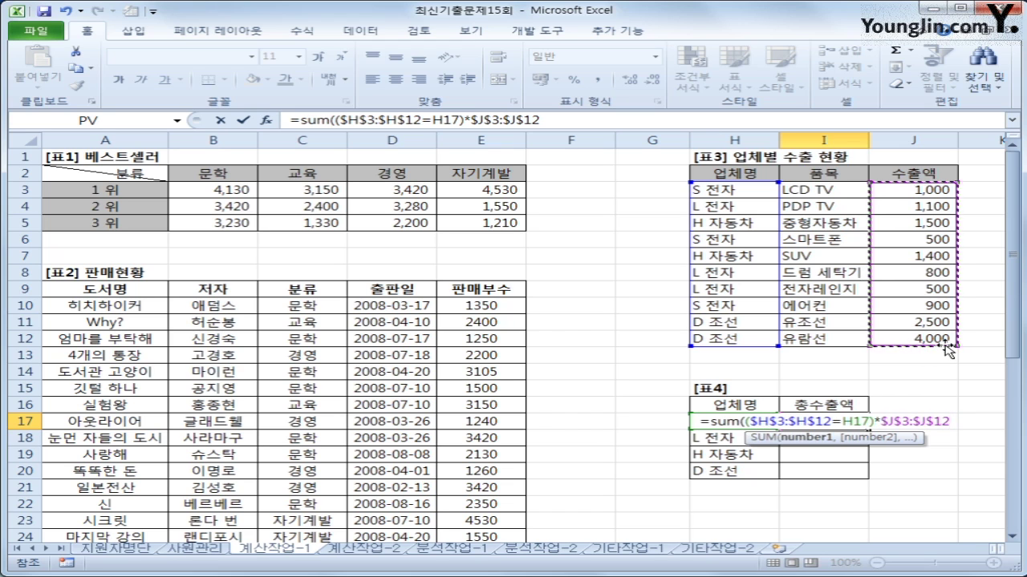
type(")")
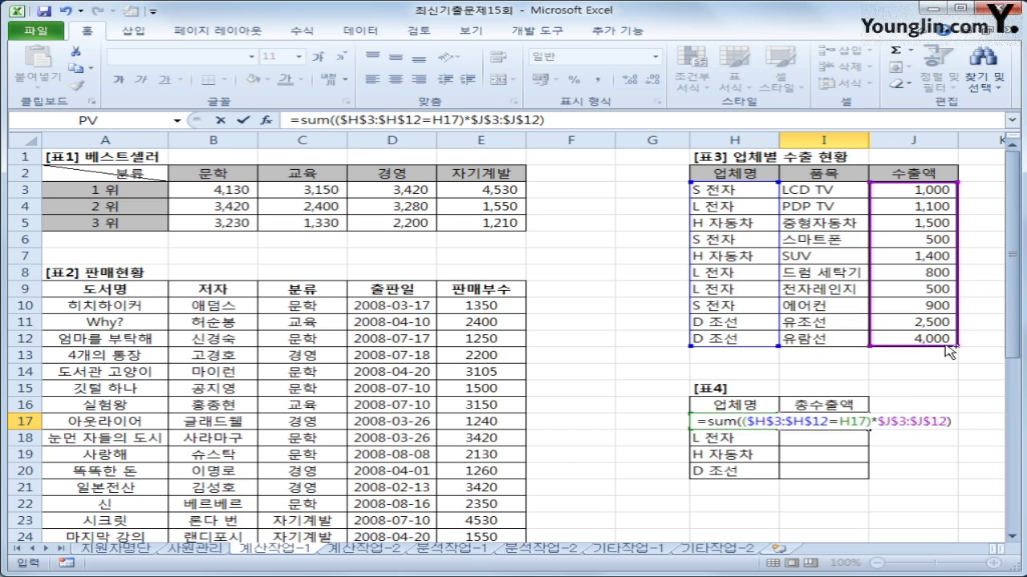
key("ctrl+shift+Return")
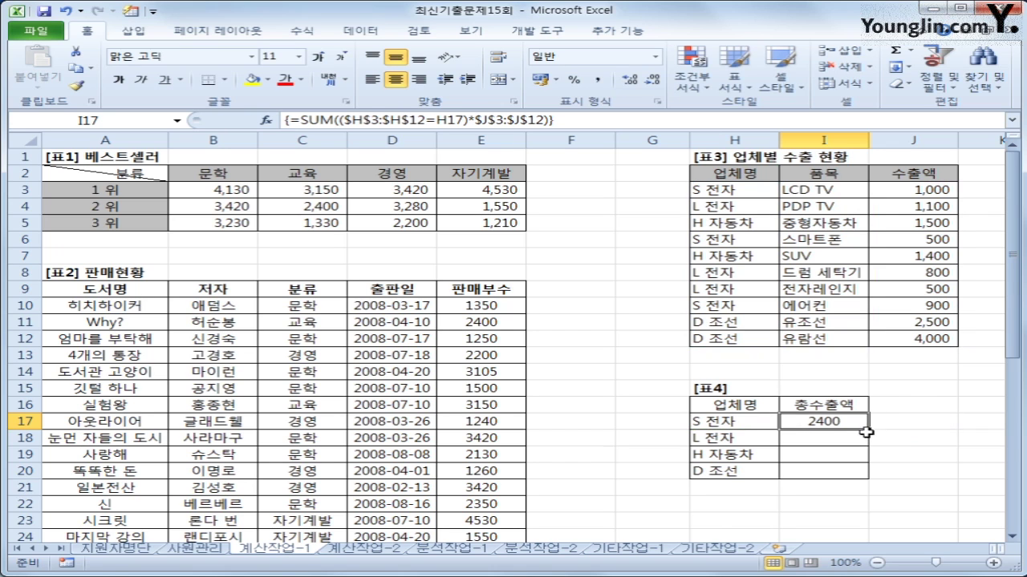
left_click_drag(868, 430, 867, 479)
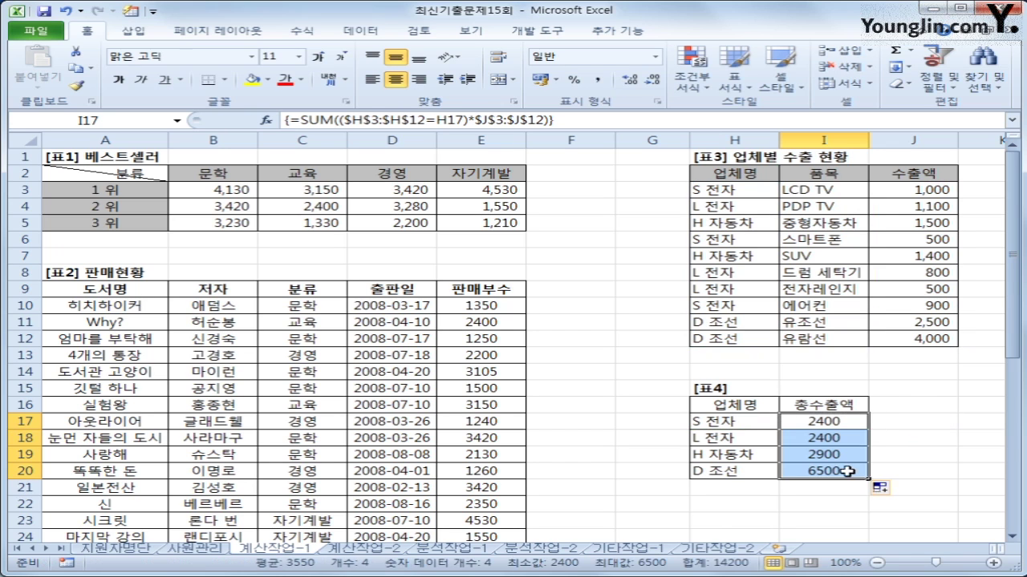
left_click(844, 471)
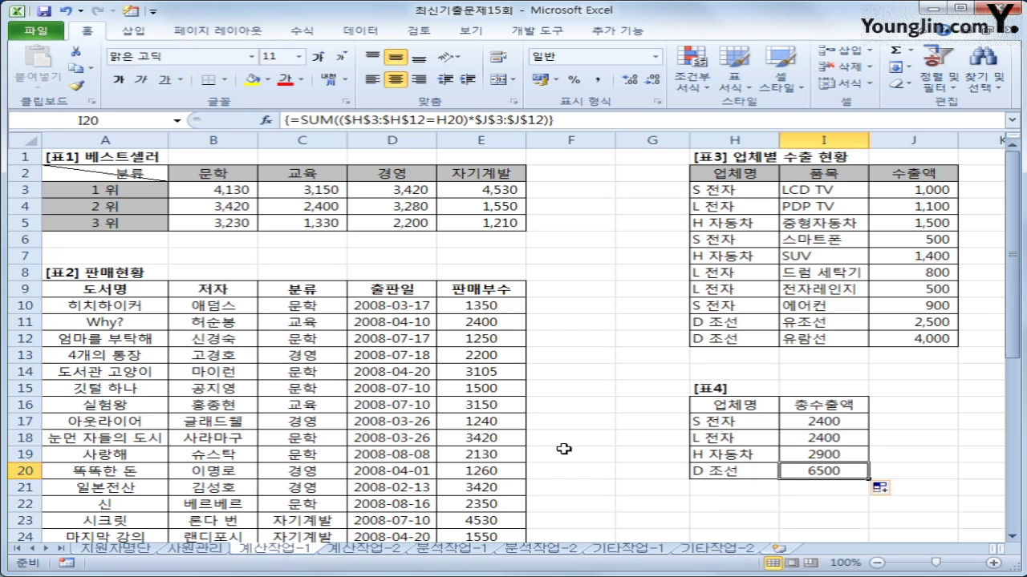
- On the 계산작업-2 sheet, start a VLOOKUP formula in D35 beside 서울에서 가장 가까운 곳까지의 통행료
left_click(363, 549)
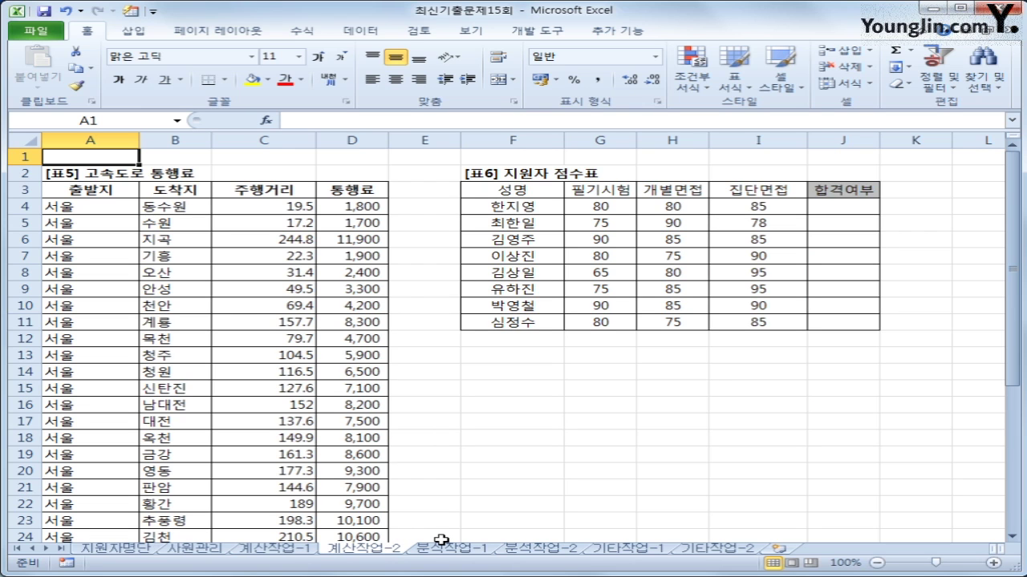
scroll(465, 474, "down", 6)
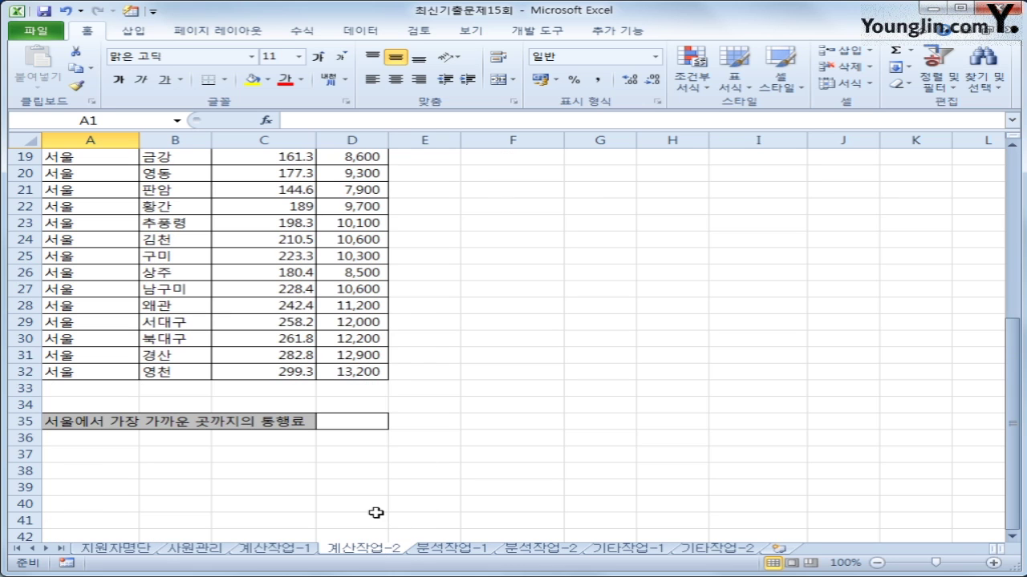
scroll(281, 390, "up", 4)
scroll(291, 390, "up", 2)
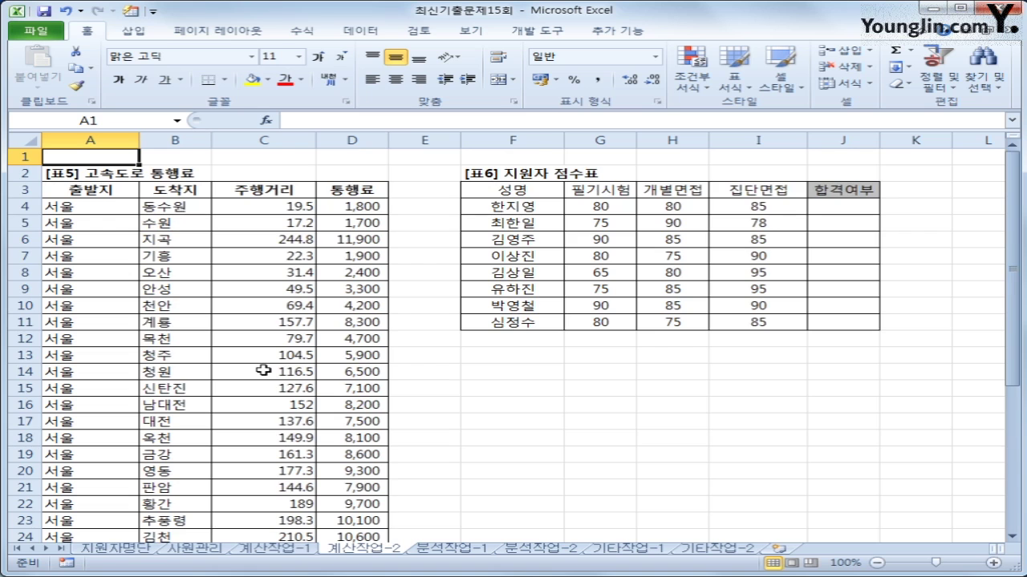
scroll(264, 371, "down", 5)
left_click(332, 470)
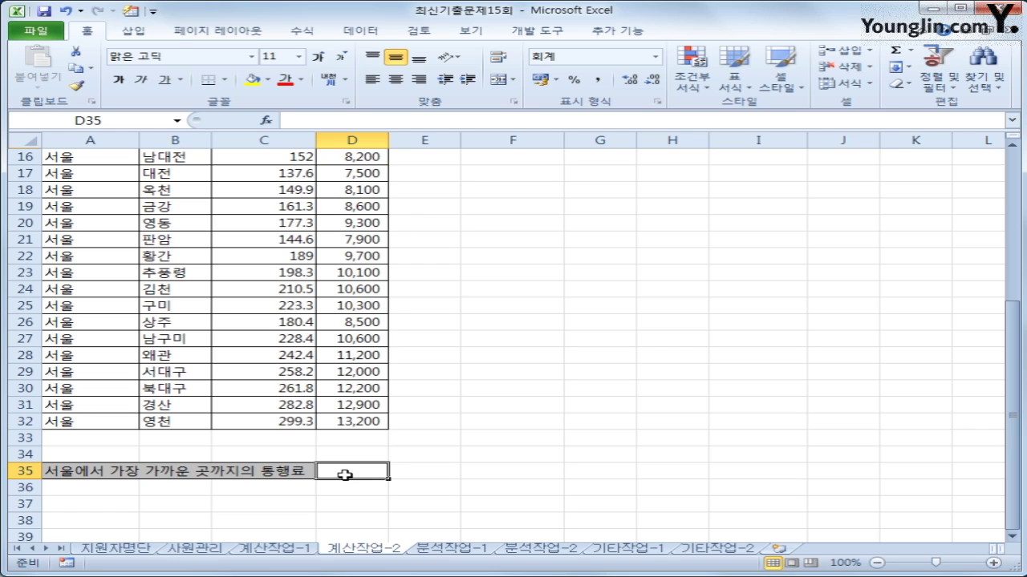
type("=vl")
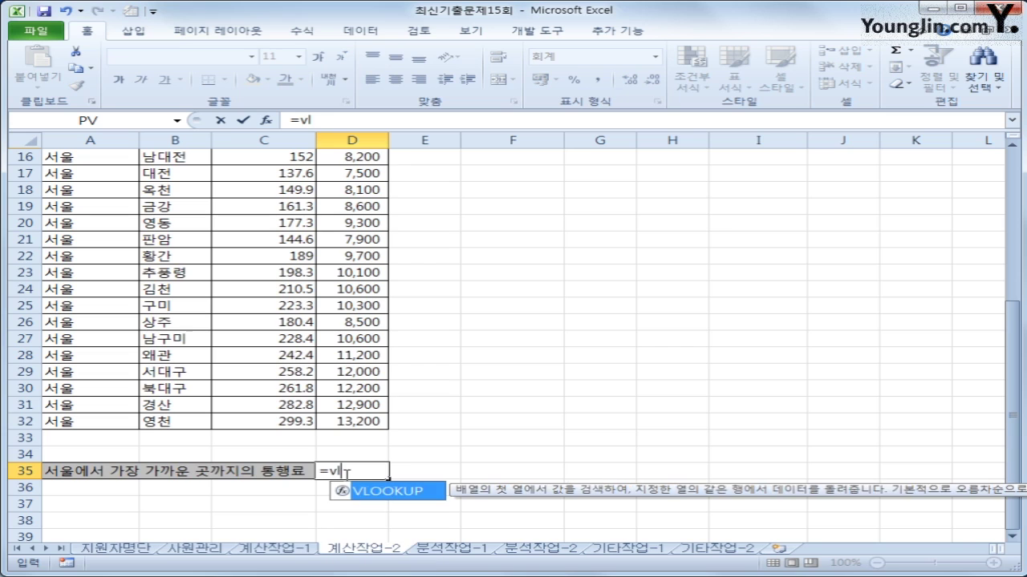
key("Tab")
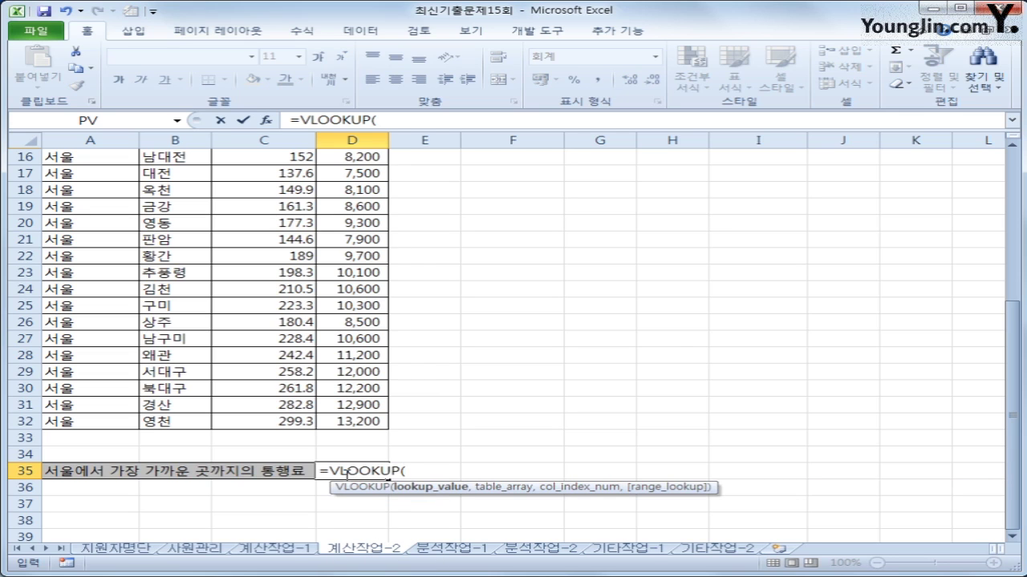
- Use min(C4:C32), the smallest 주행거리, as VLOOKUP's lookup value
type("min(")
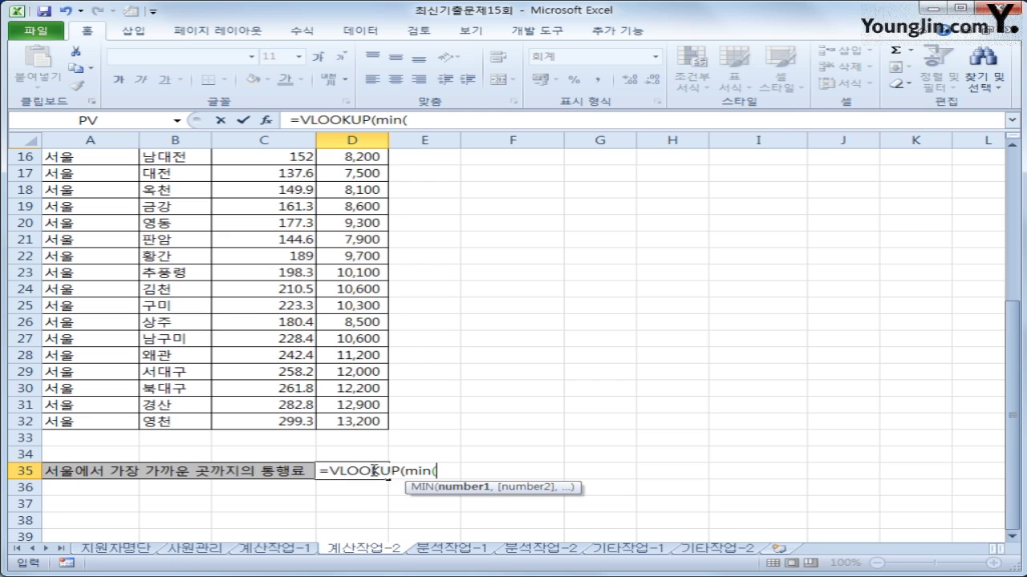
scroll(394, 470, "up", 5)
scroll(384, 422, "down", 4)
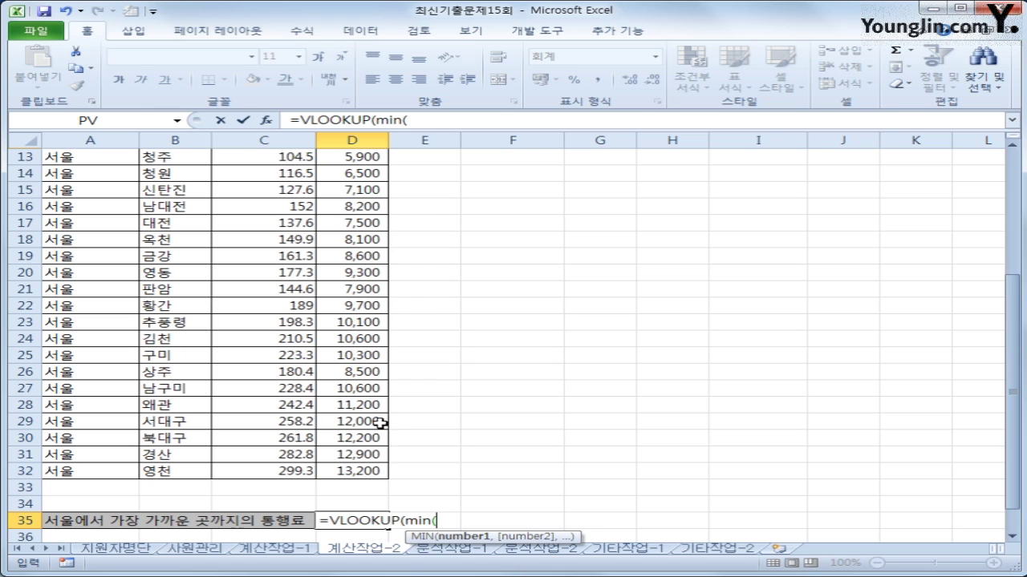
scroll(380, 422, "up", 4)
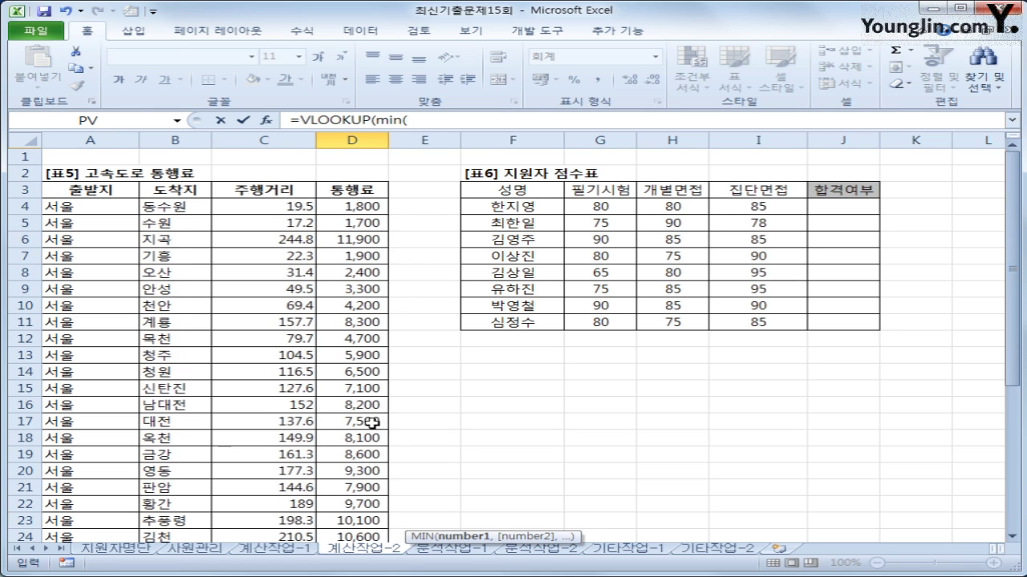
left_click(261, 211)
left_click_drag(261, 211, 268, 513)
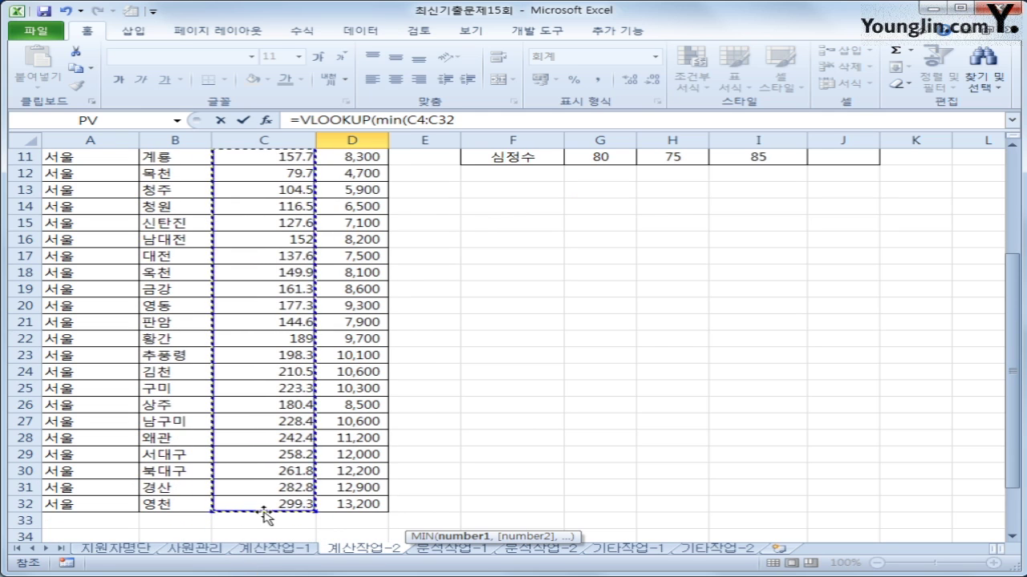
type(")")
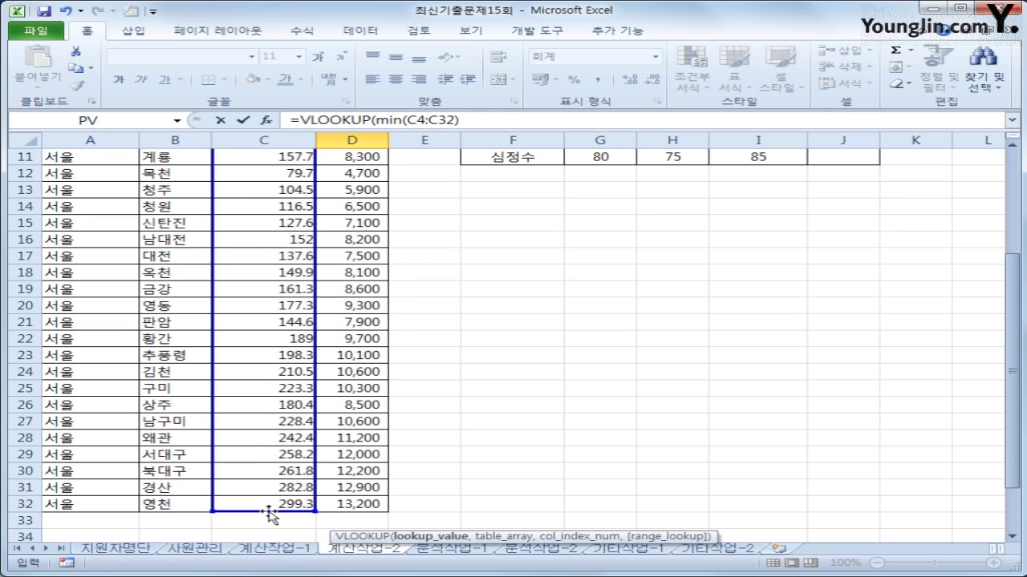
type(",")
- Set VLOOKUP's table array to C4:D32, the 주행거리 and 통행료 columns of 표5
scroll(273, 498, "up", 4)
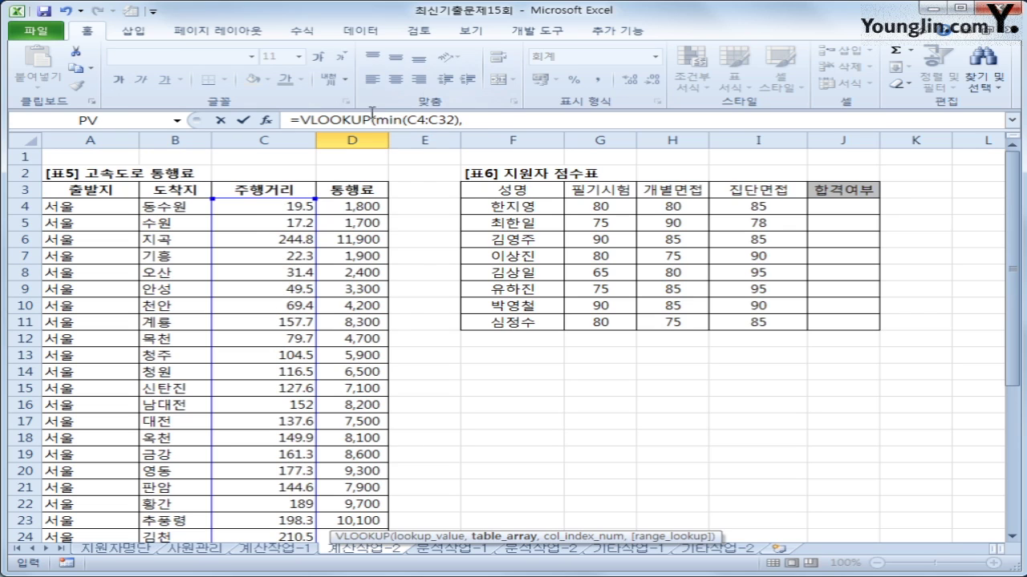
left_click(270, 205)
left_click_drag(271, 205, 296, 211)
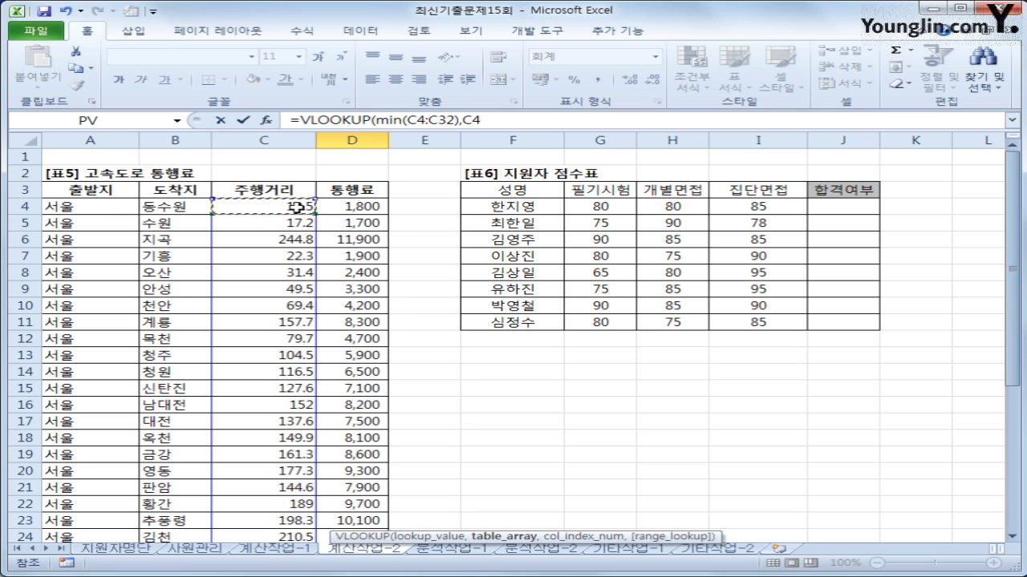
left_click_drag(306, 208, 368, 493)
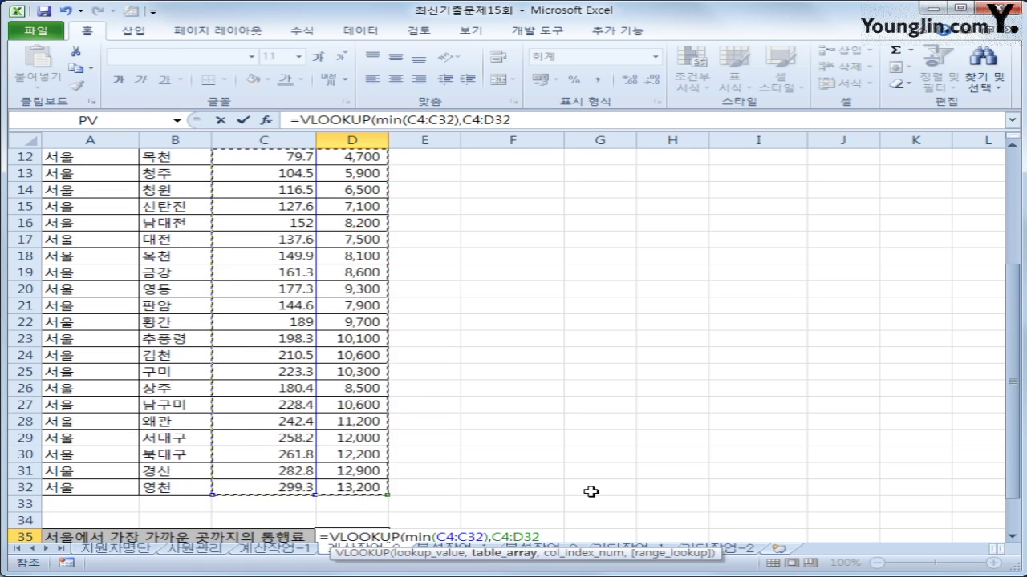
scroll(590, 489, "down", 1)
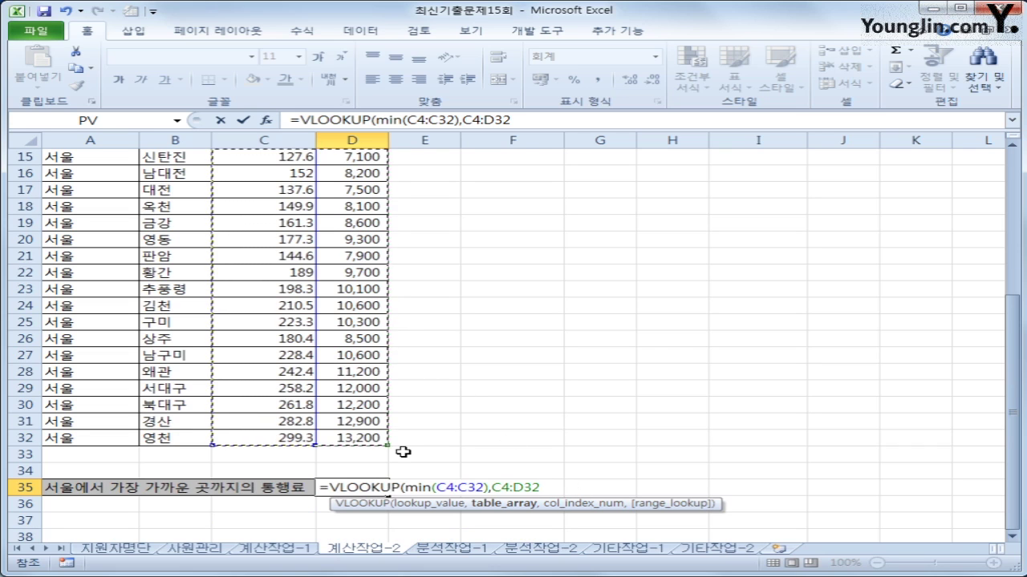
type(",")
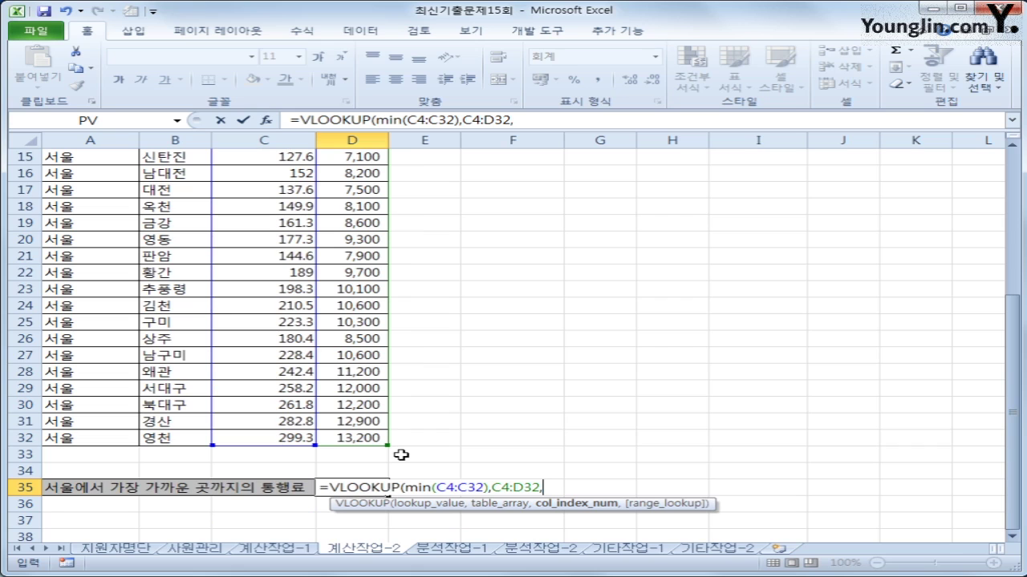
- Use column index 2 and exact match 0, and complete the VLOOKUP formula in D35
type("2,")
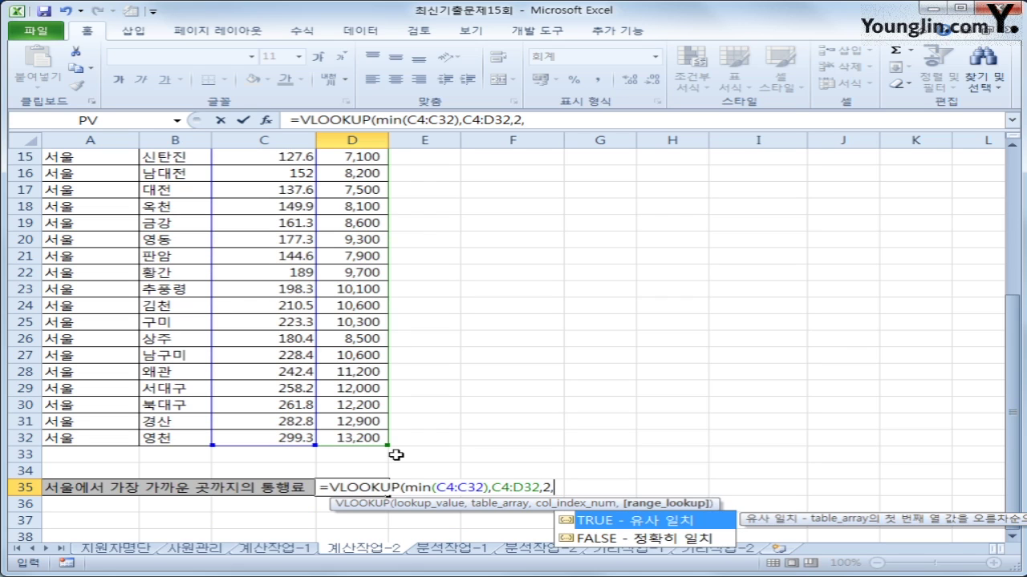
type("0)")
key("Return")
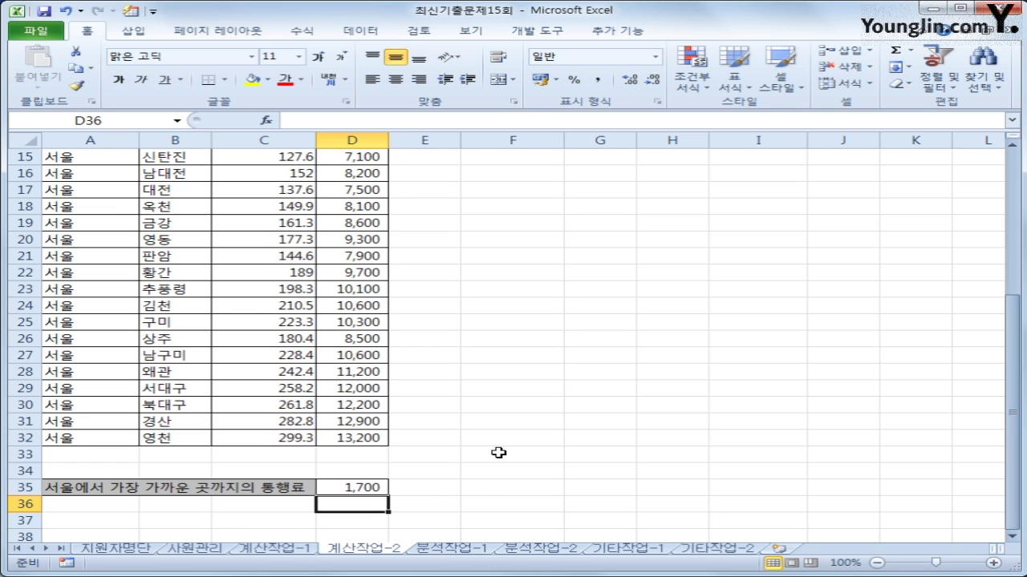
- With J4 under 합격여부 selected, open the Visual Basic editor and insert a new module
scroll(414, 478, "up", 4)
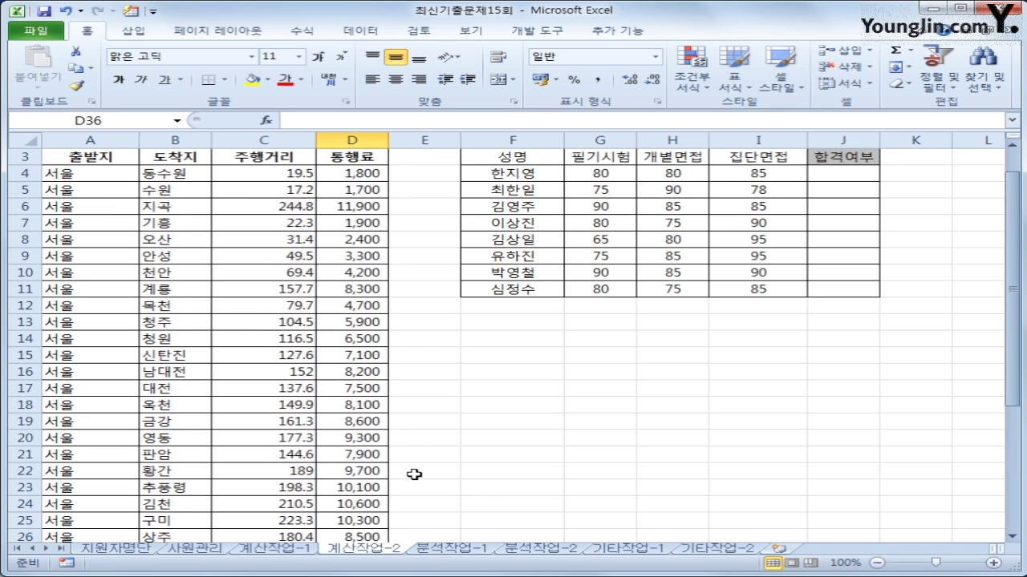
scroll(414, 475, "up", 1)
left_click(866, 209)
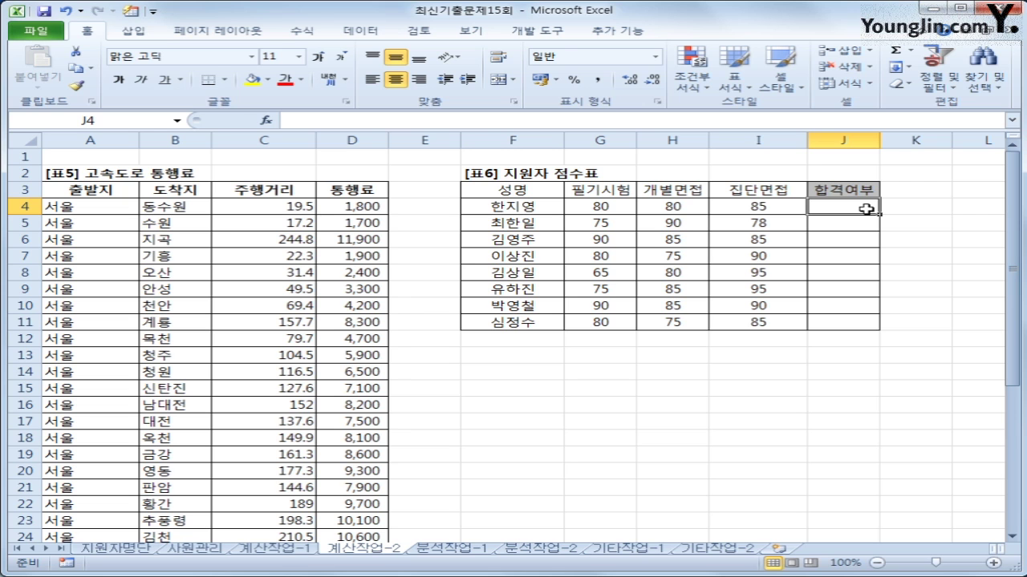
left_click(549, 32)
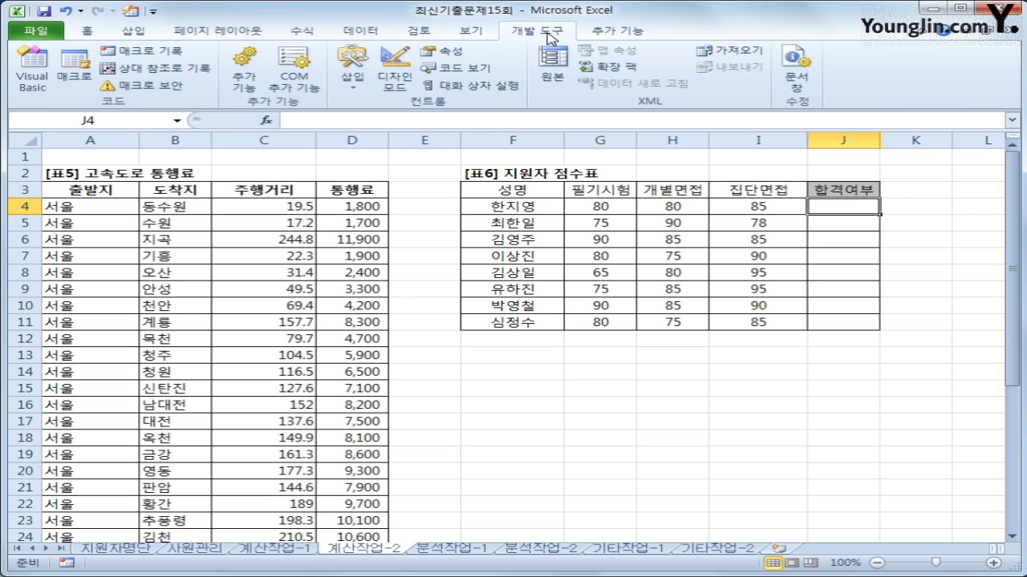
left_click(32, 70)
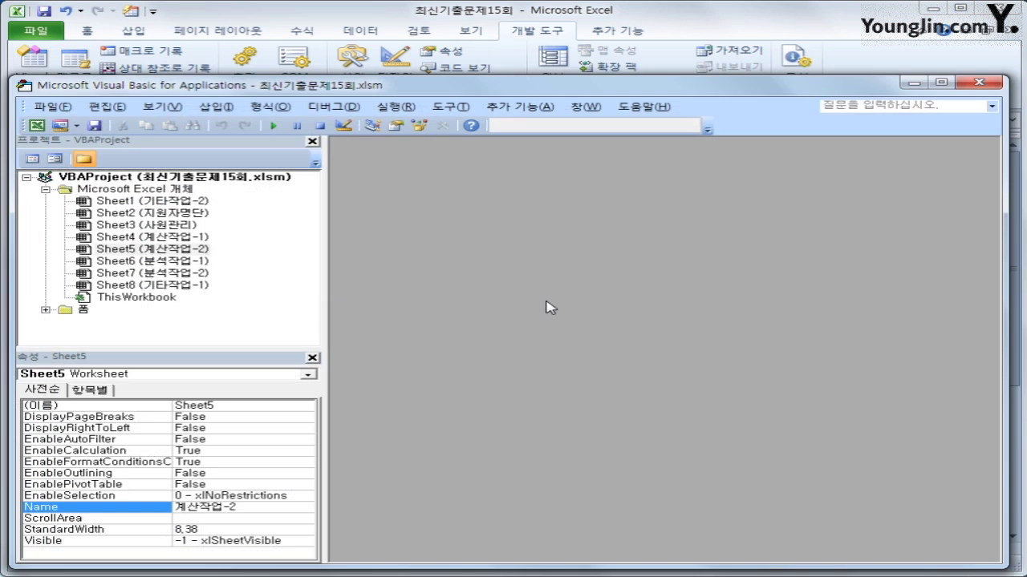
left_click(215, 107)
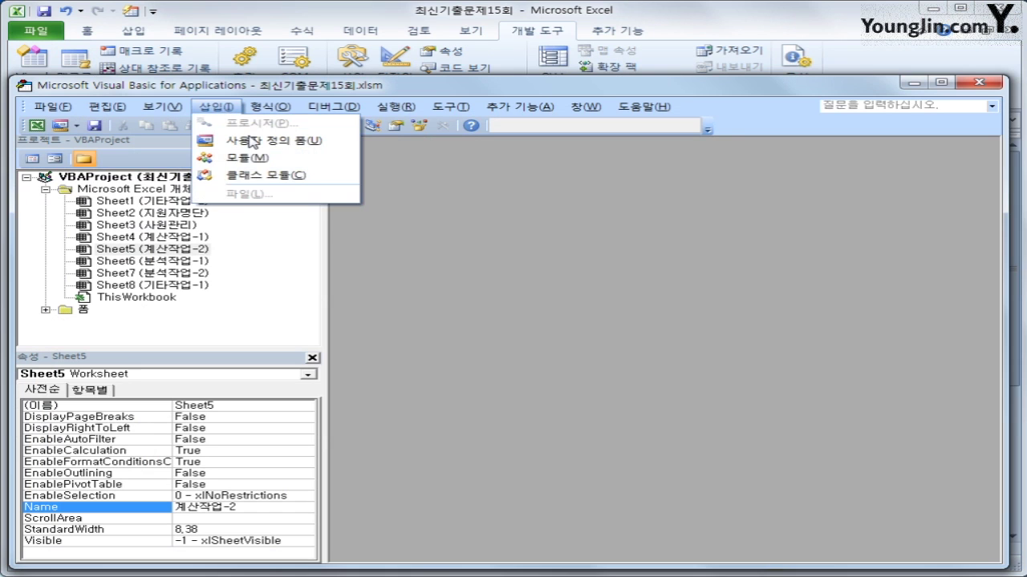
left_click(284, 161)
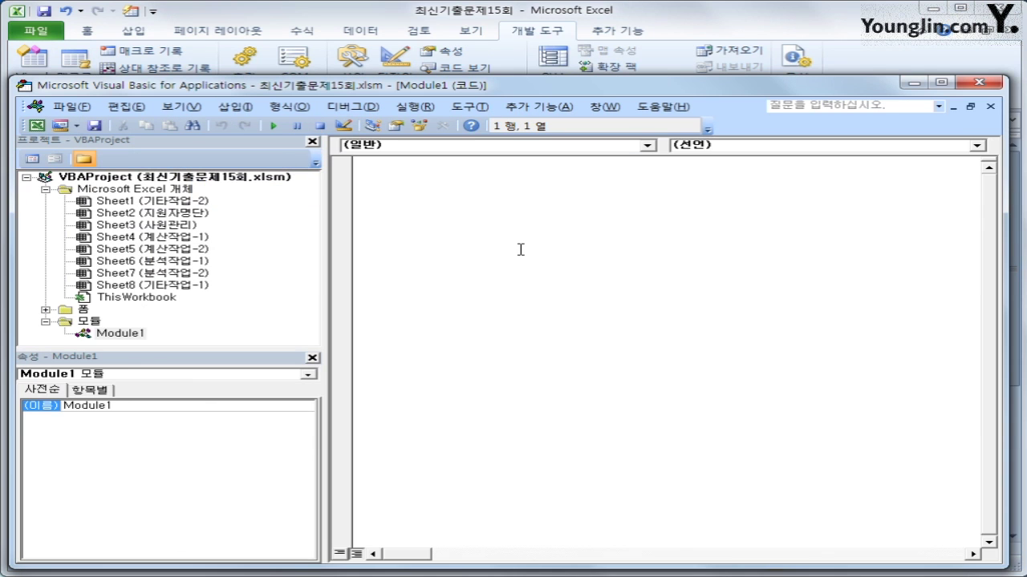
- Declare the public function fn합격 with the parameters 필기시험, 개별면접 and 집단면접
type("public functi")
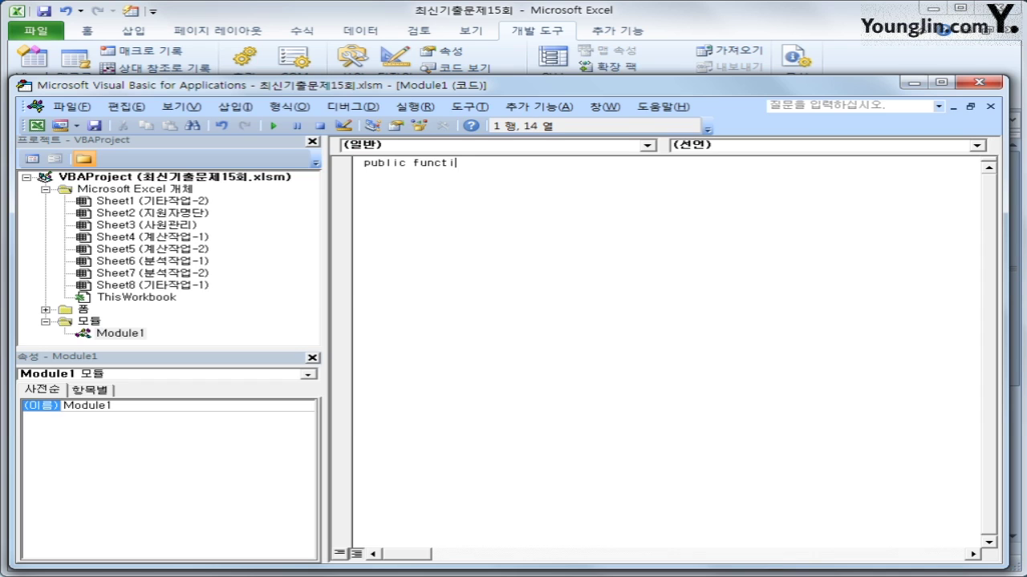
type("on fn")
type("합거")
type("(필기실")
type("험, ")
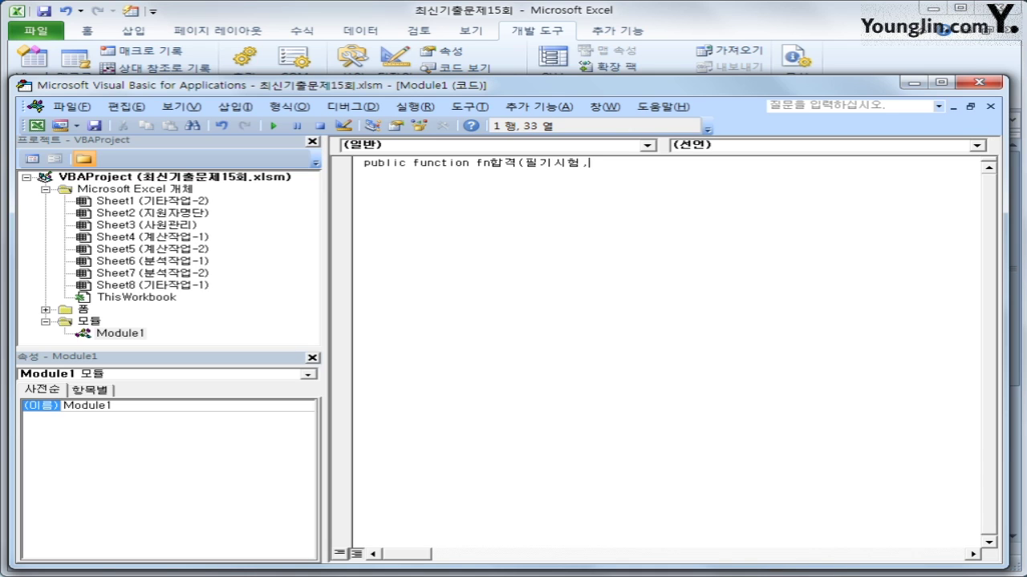
type("개별면접")
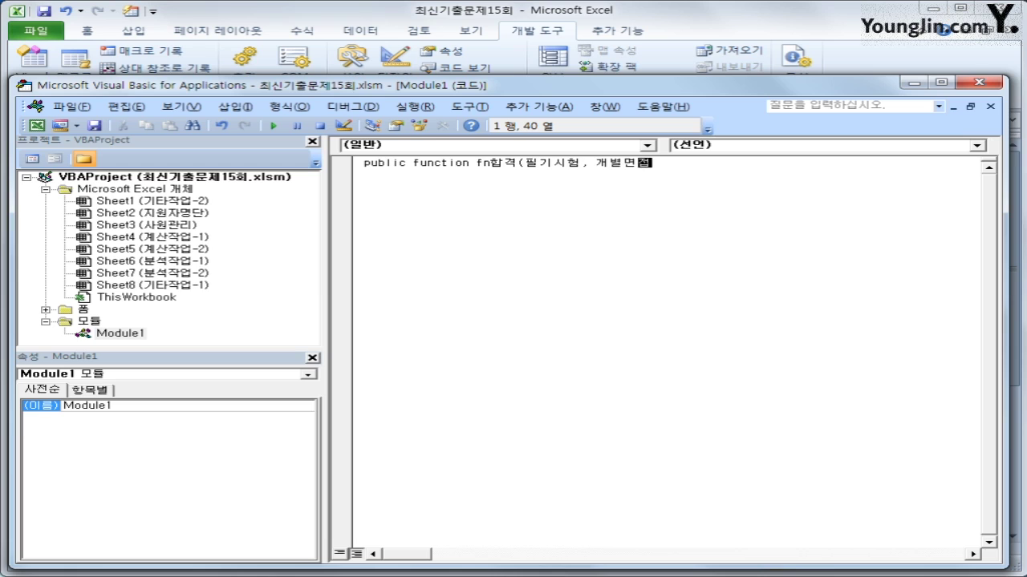
type(", 집단면접)")
key("Return")
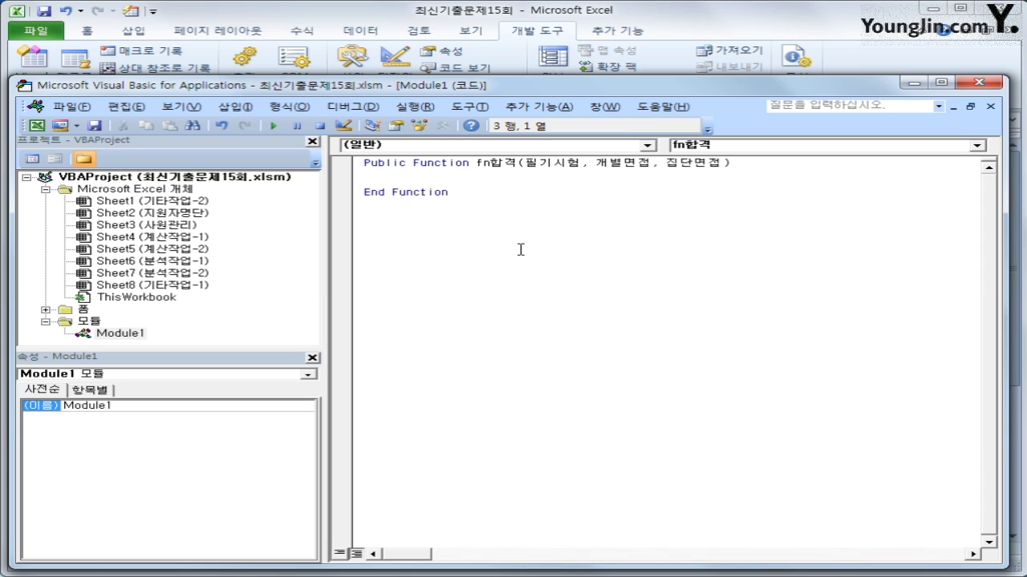
- In the function body, write the indented line 면접점수 = (개별면접 + 집단면접) / 2
key("Tab")
type("면접저")
type("ㅁ수")
type(" = (")
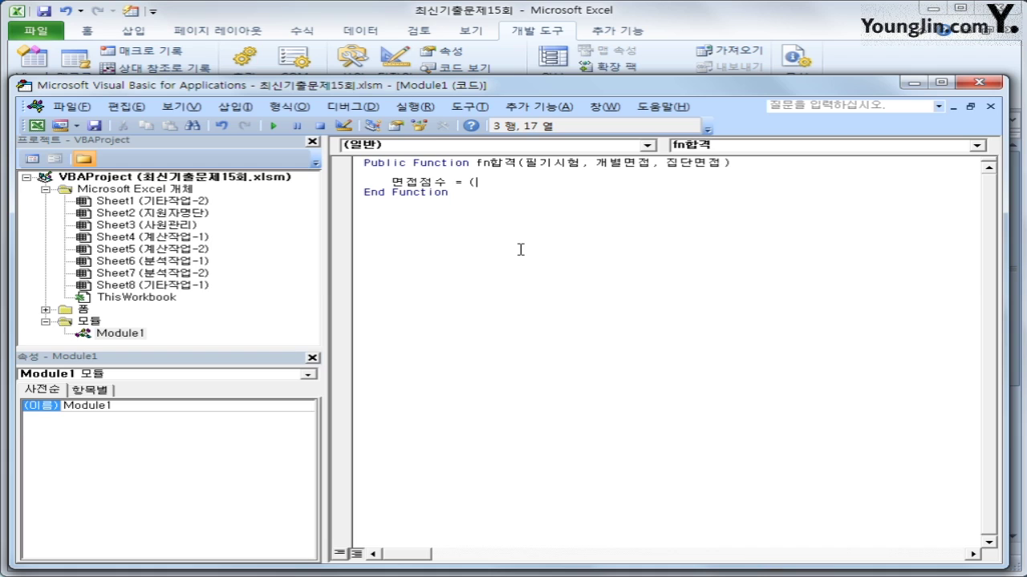
type("개별면접 + 집")
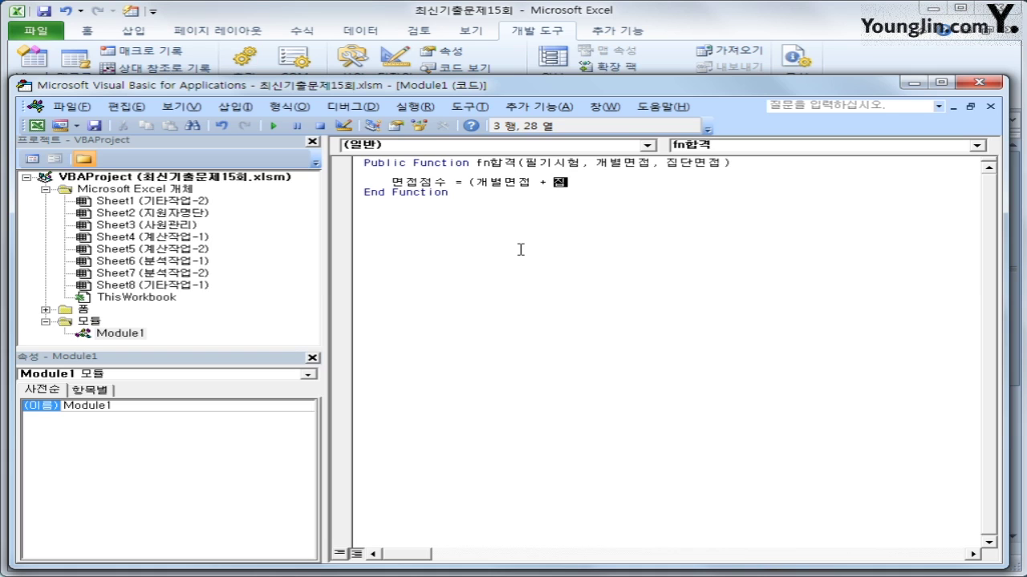
type("단접) / 2")
key("Return")
key("Return")
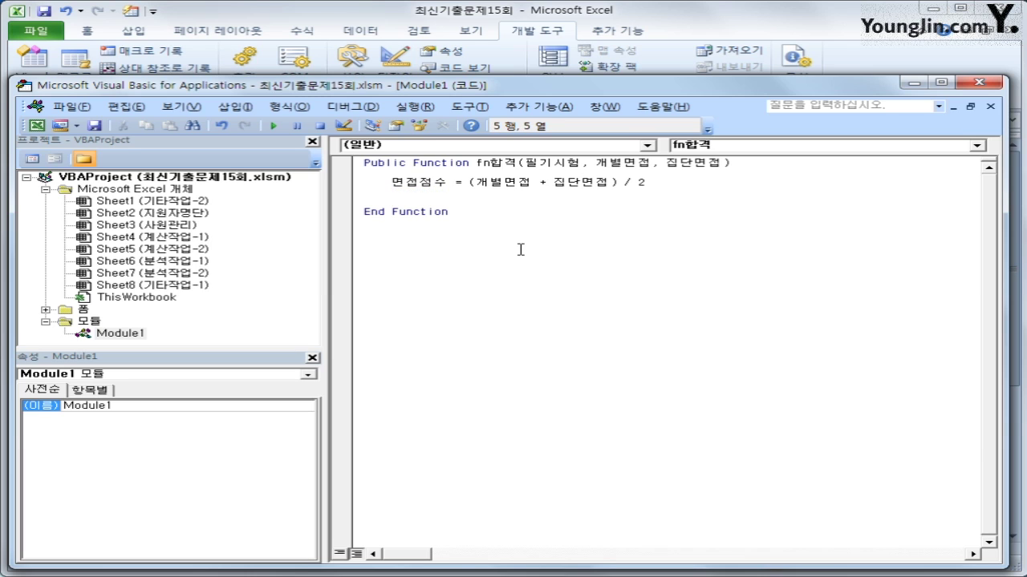
- Below the 면접점수 line, write the condition If 필기시험 >= 80 And 면접점수 >= 80 Then
type("if 필기시험")
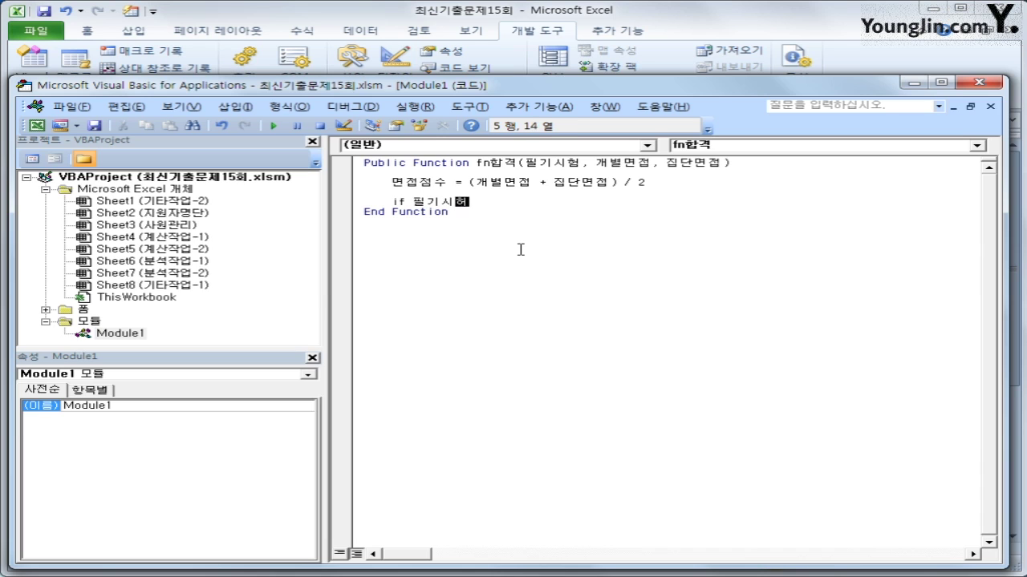
type(" >= 80 ")
type("and 며")
type("ㄴ접점ㅅ")
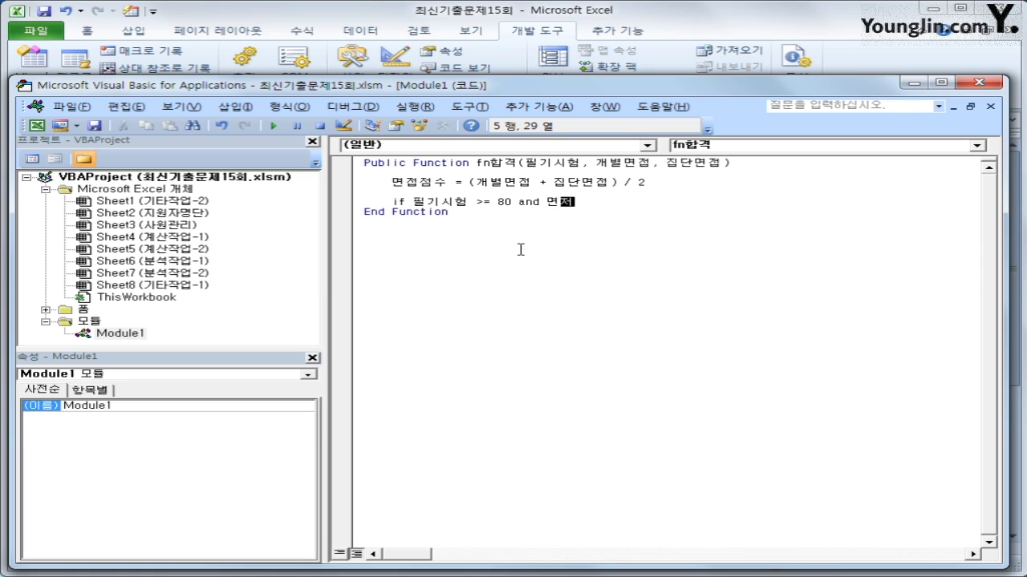
type("ㅜ ")
type(">=80 ㅅ")
key("BackSpace")
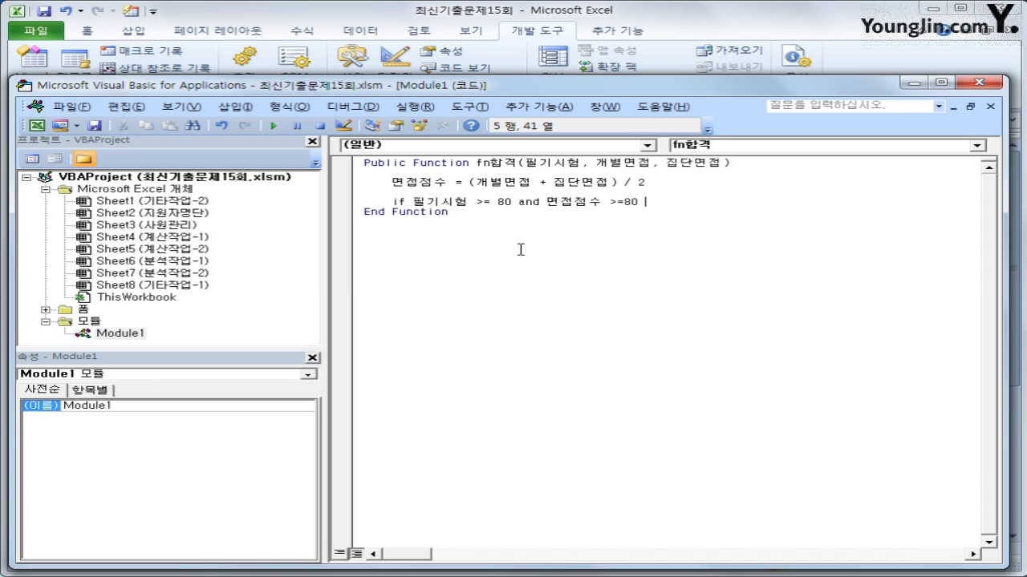
type("then")
key("Return")
- Indented under the If line, assign fn합격 = "합격"
key("Tab")
type("f")
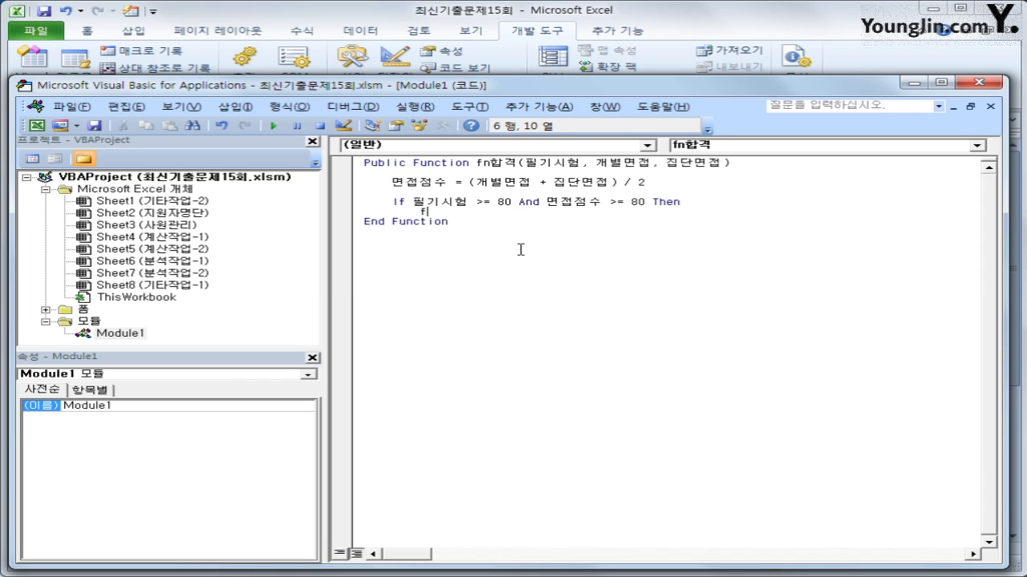
type("n합격 = \"합격")
key("BackSpace")
key("BackSpace")
type("합ㄱ")
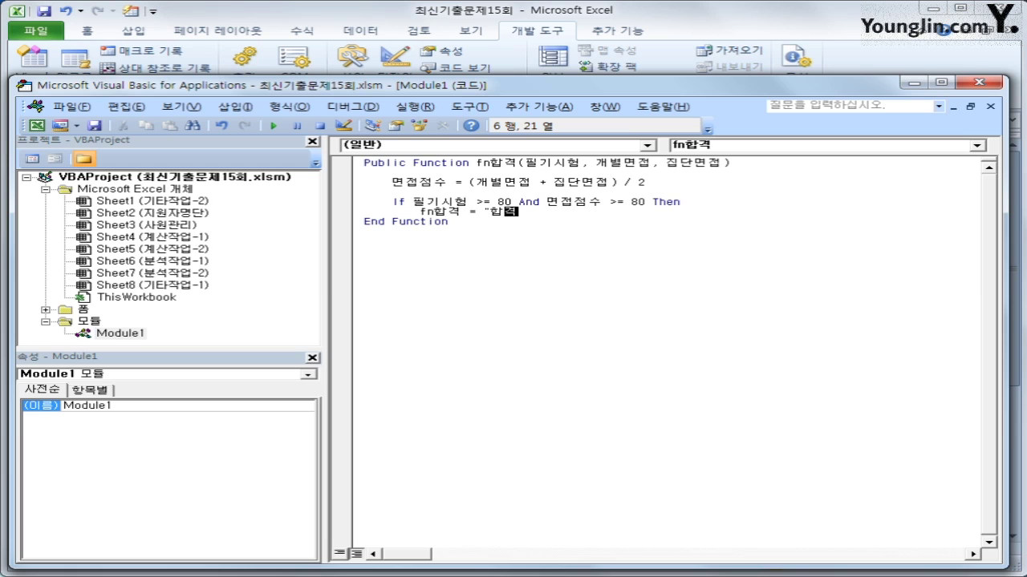
type("\"")
key("Return")
- Add an Else branch that assigns fn합격 = "불합격"
key("BackSpace")
type("else")
key("Return")
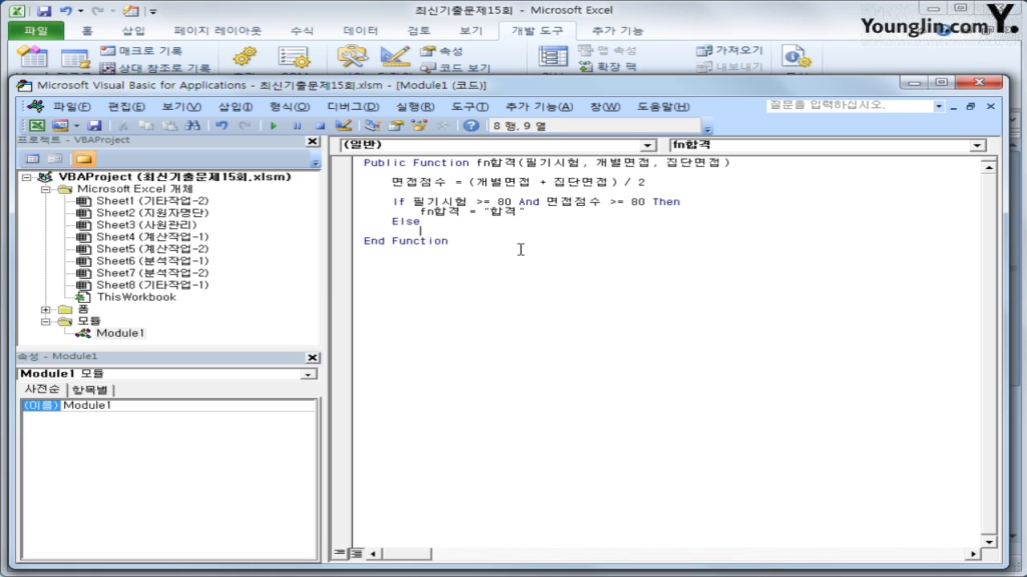
key("Tab")
type("fnㅎ합격 ")
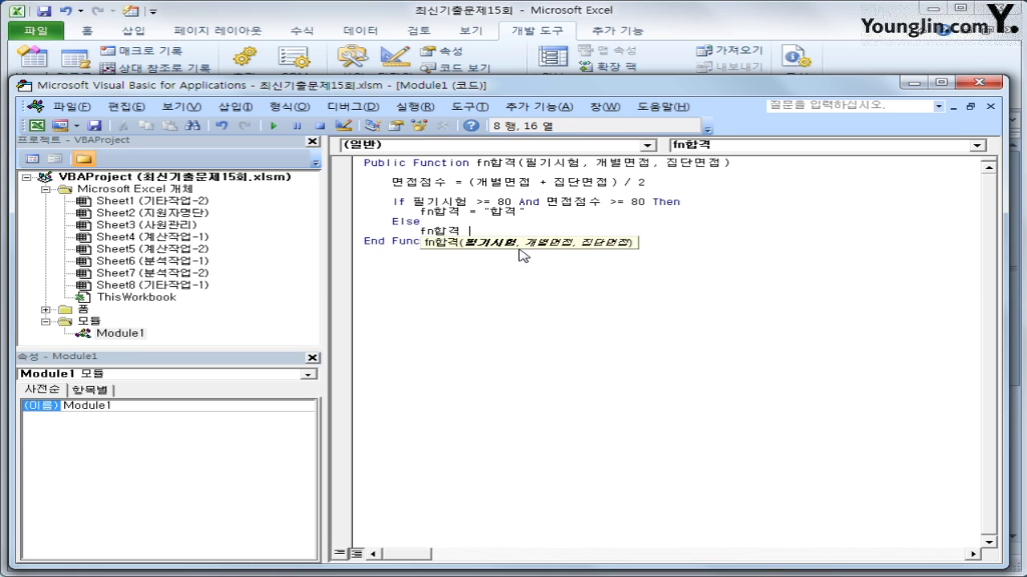
type("= \"qnf")
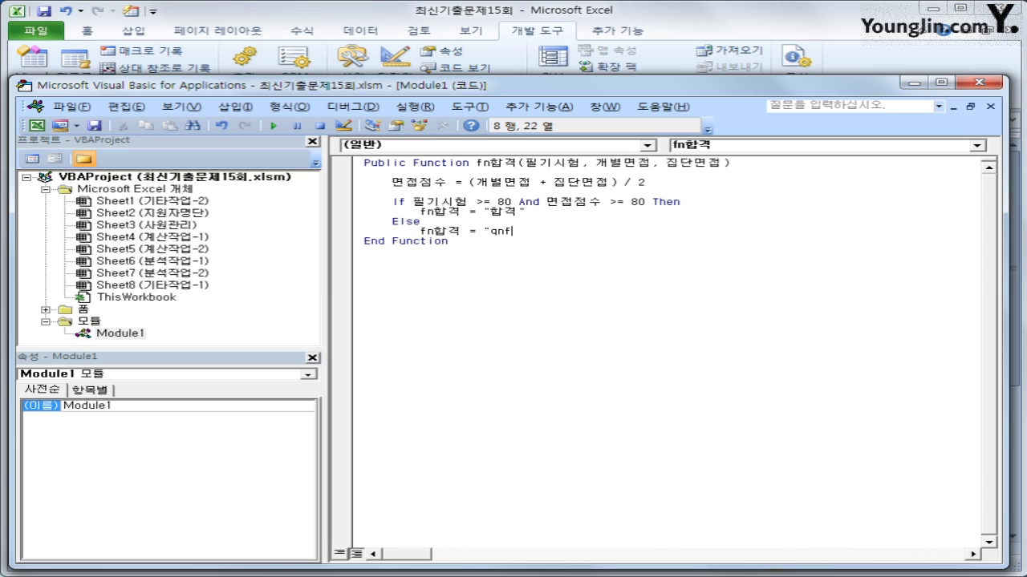
key("BackSpace")
key("BackSpace")
key("BackSpace")
key("Hangul")
type("불합격\"")
key("Return")
- Close the conditional block with End If and return from the code editor to the worksheet
key("BackSpace")
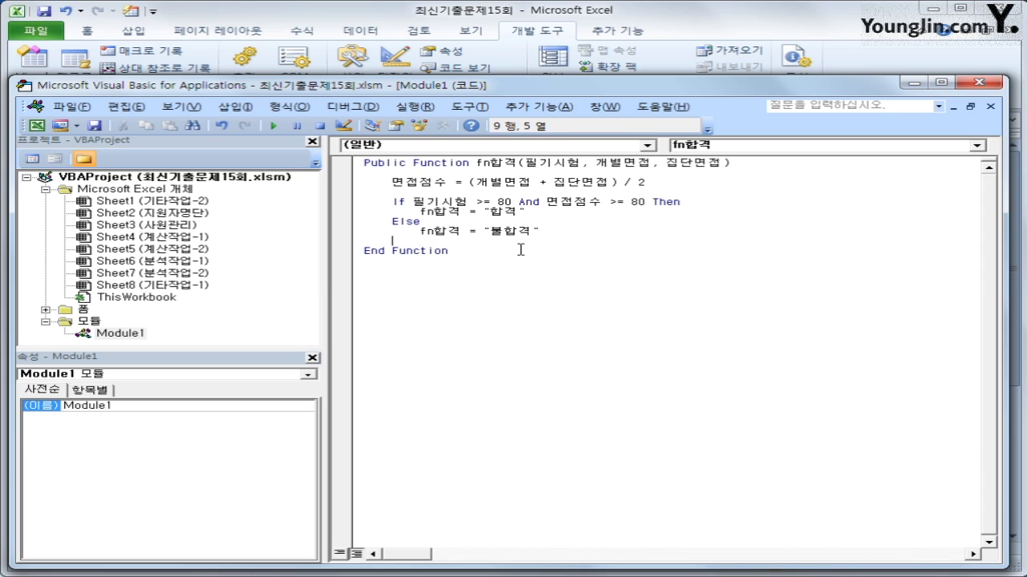
type("end if")
key("Return")
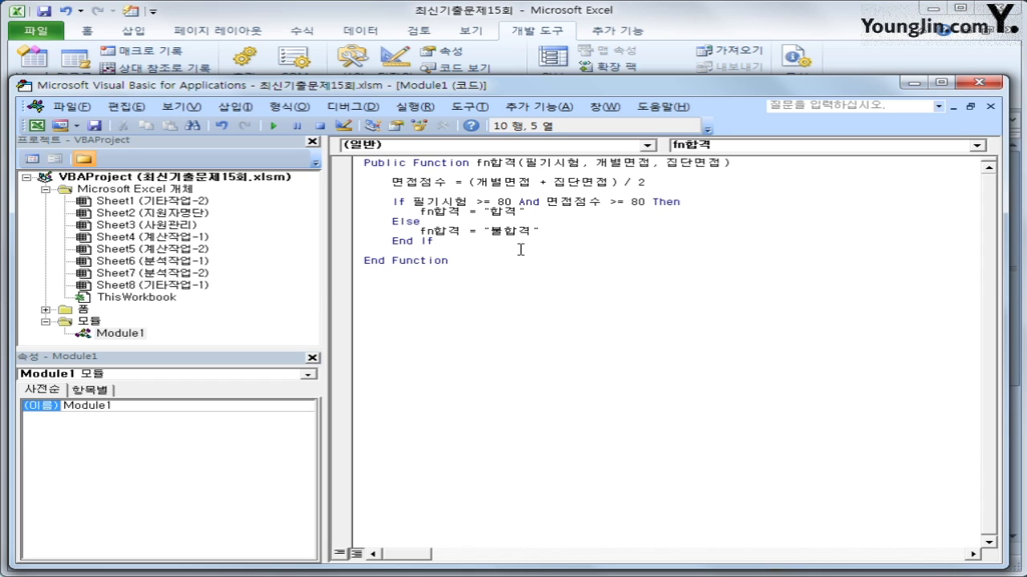
key("Up")
key("Up")
key("Up")
key("Up")
key("Up")
key("Up")
key("Up")
key("Up")
key("Up")
left_click(981, 87)
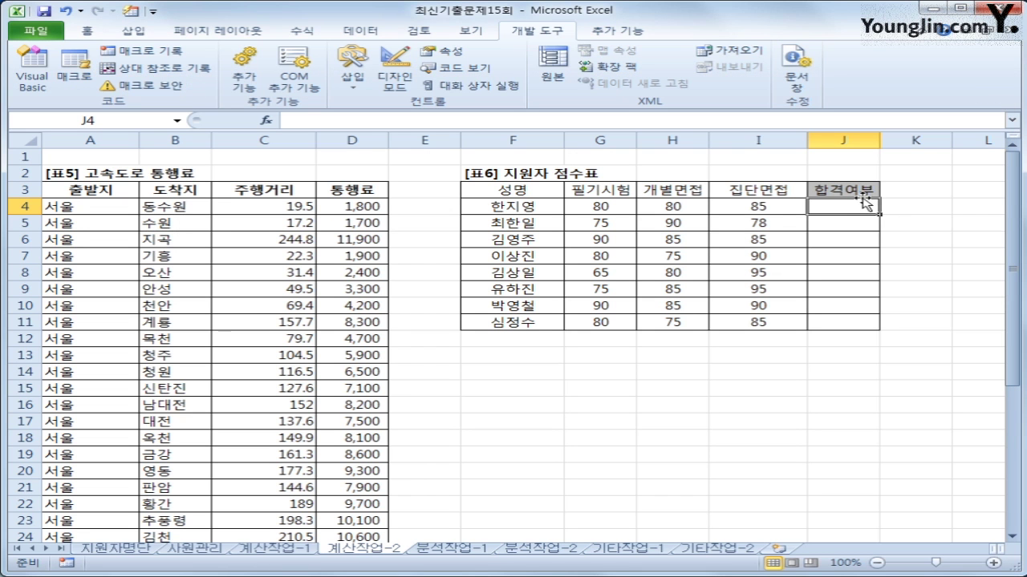
- Insert the function fn합격 from the 사용자 정의 category into J4
left_click(265, 121)
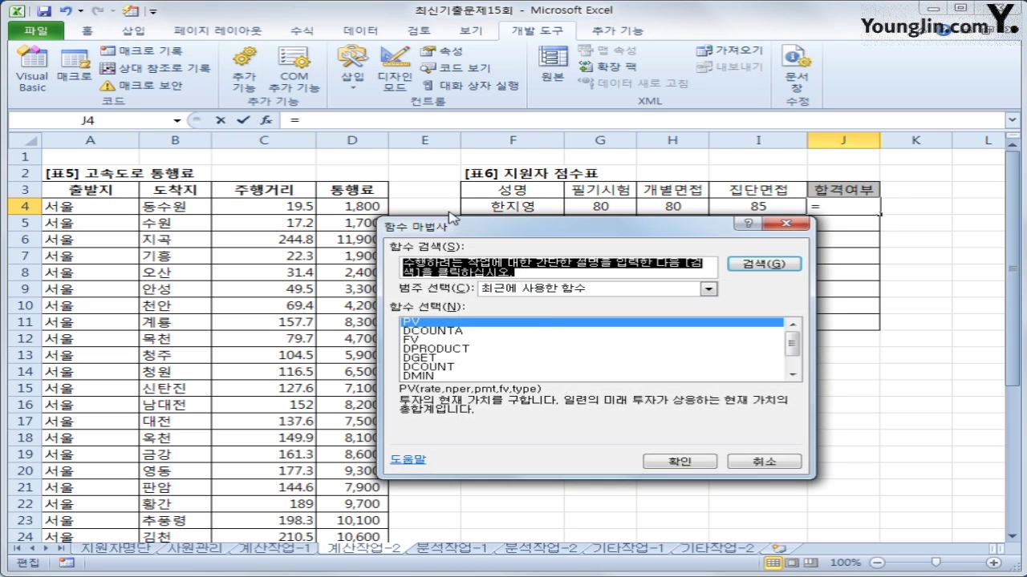
left_click(545, 288)
left_click(550, 401)
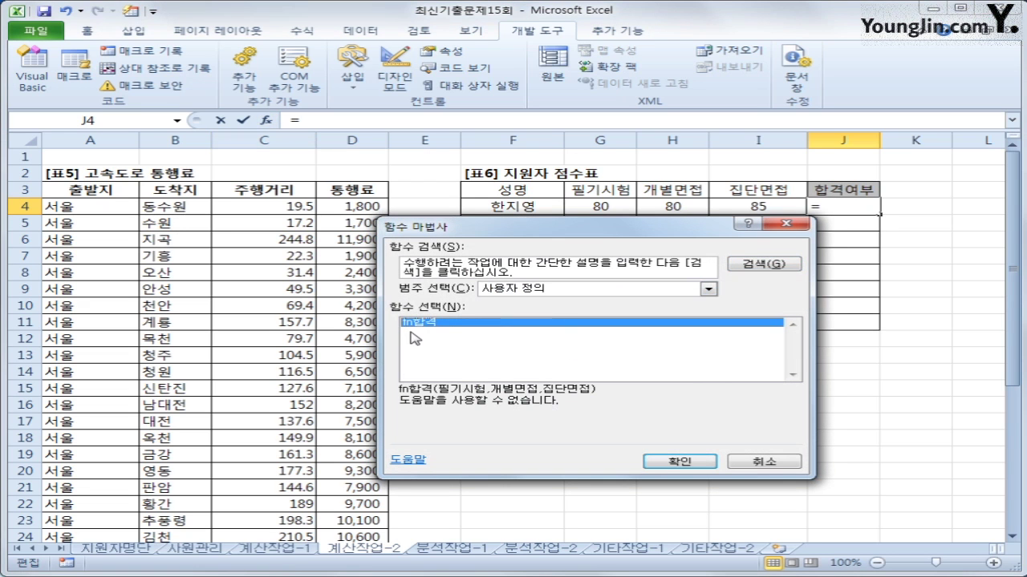
left_click(664, 462)
- Set the fn합격 arguments to G4, H4 and I4, and copy the formula from J4 down through J11
left_click(600, 210)
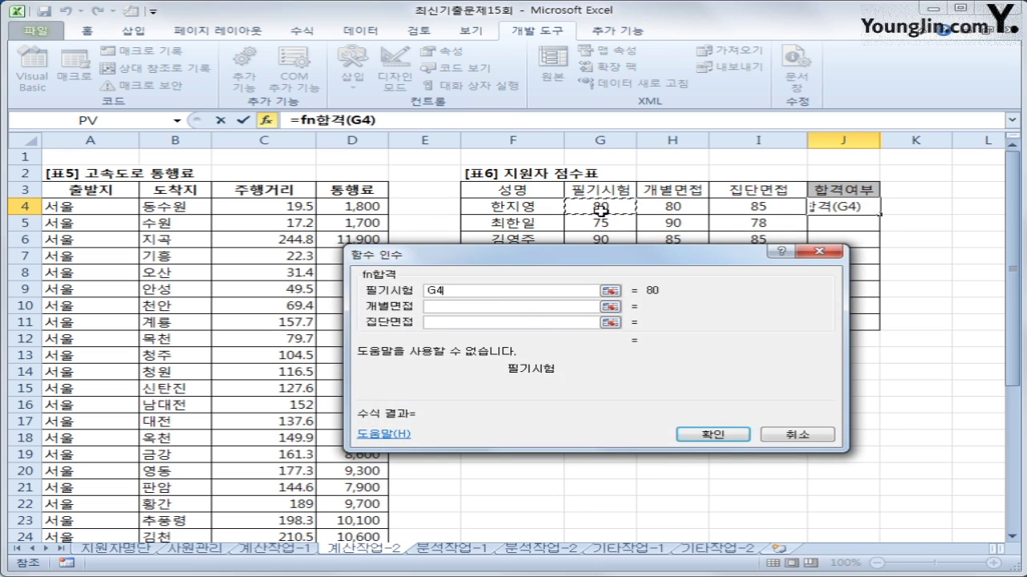
left_click(512, 306)
left_click(661, 206)
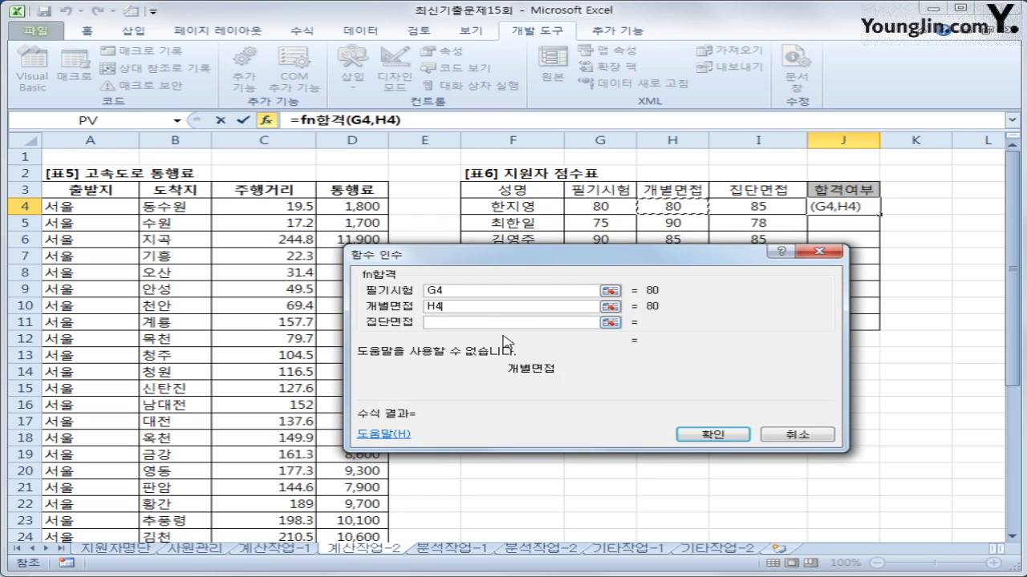
left_click(506, 324)
left_click(790, 211)
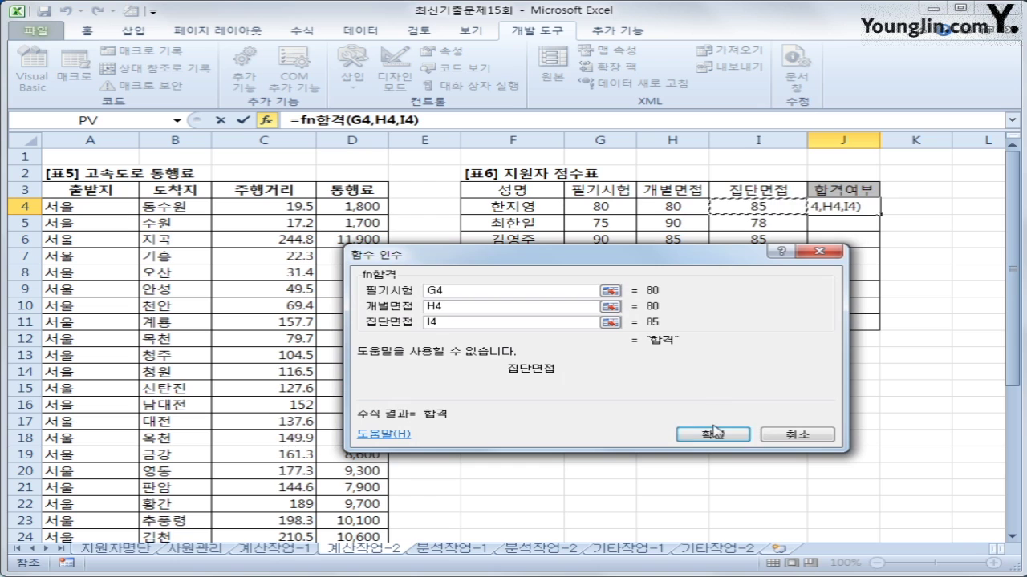
left_click(713, 433)
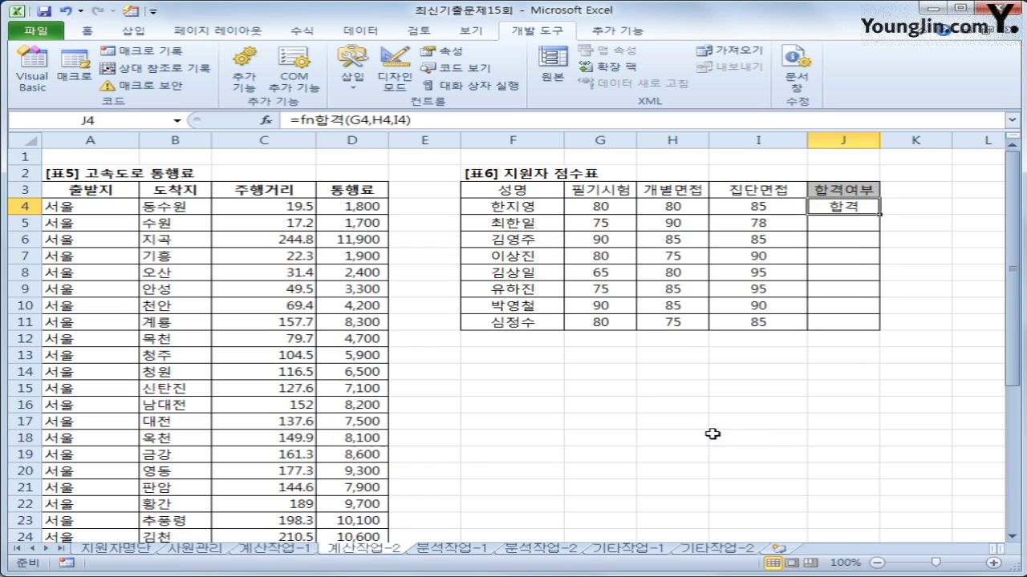
double_click(882, 213)
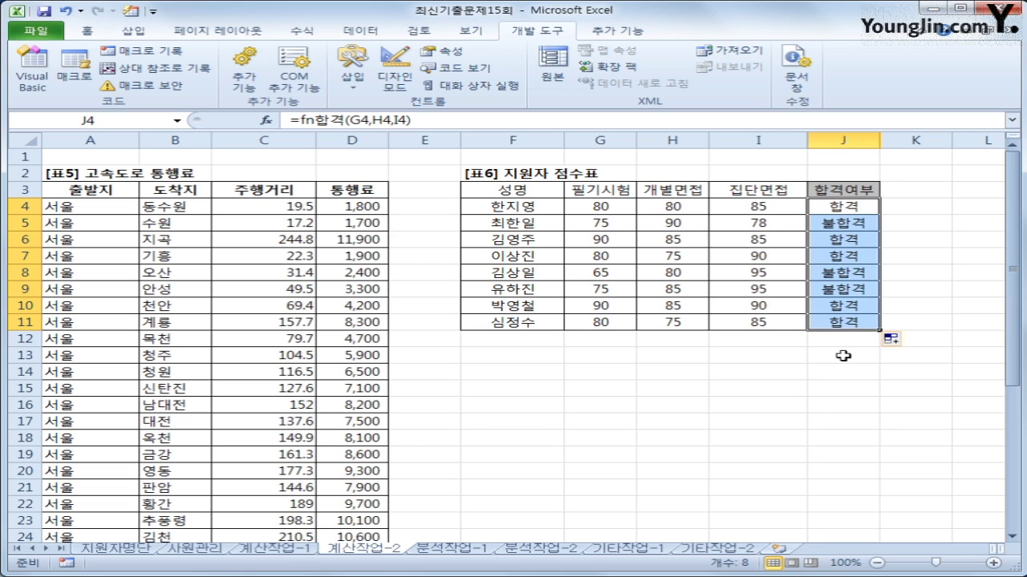
left_click(851, 319)
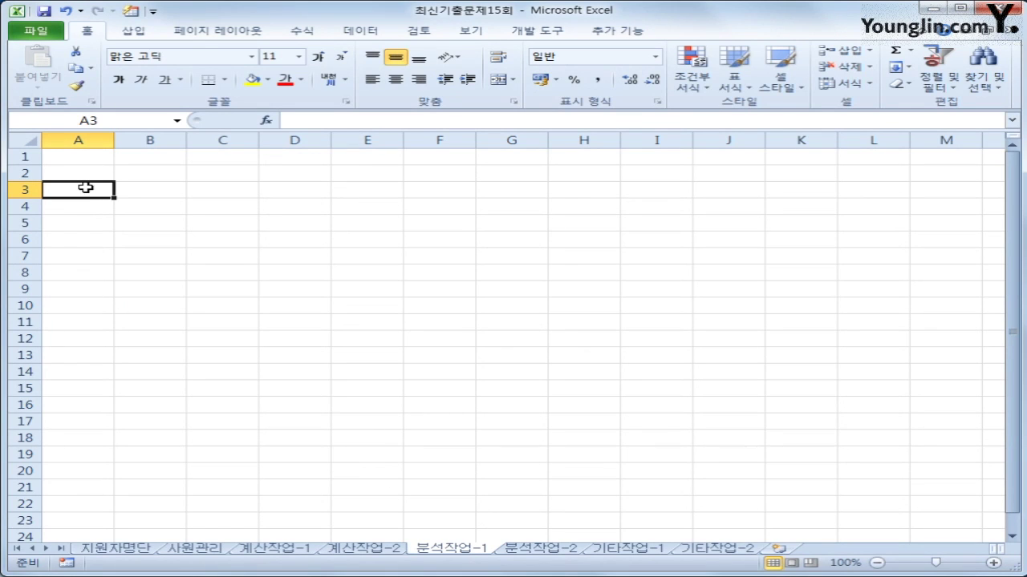
- Start a Microsoft Query import at A5 of 분석작업-1 with the MS Access Database source and open the database containing 매출집계표
left_click(82, 228)
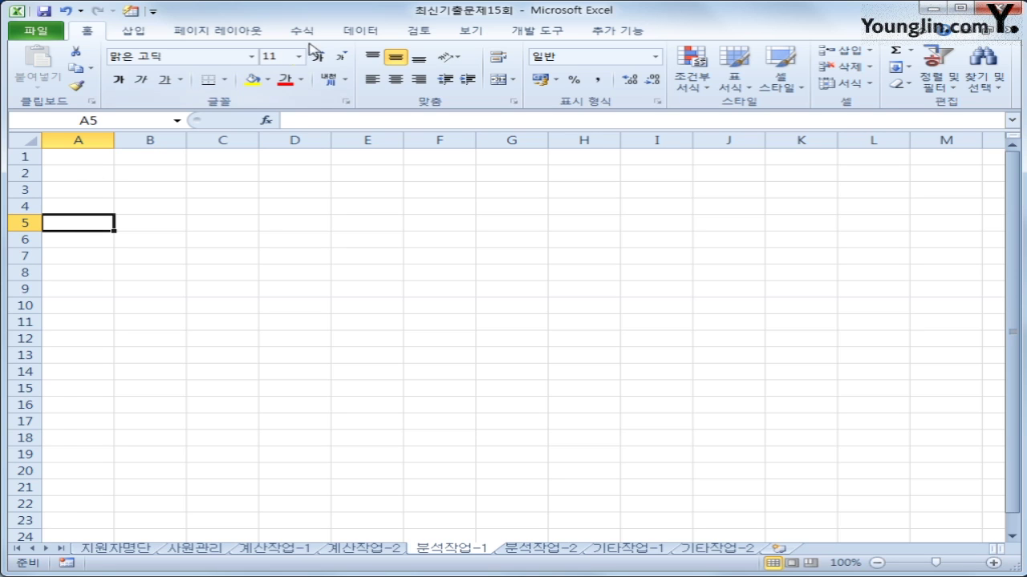
left_click(360, 32)
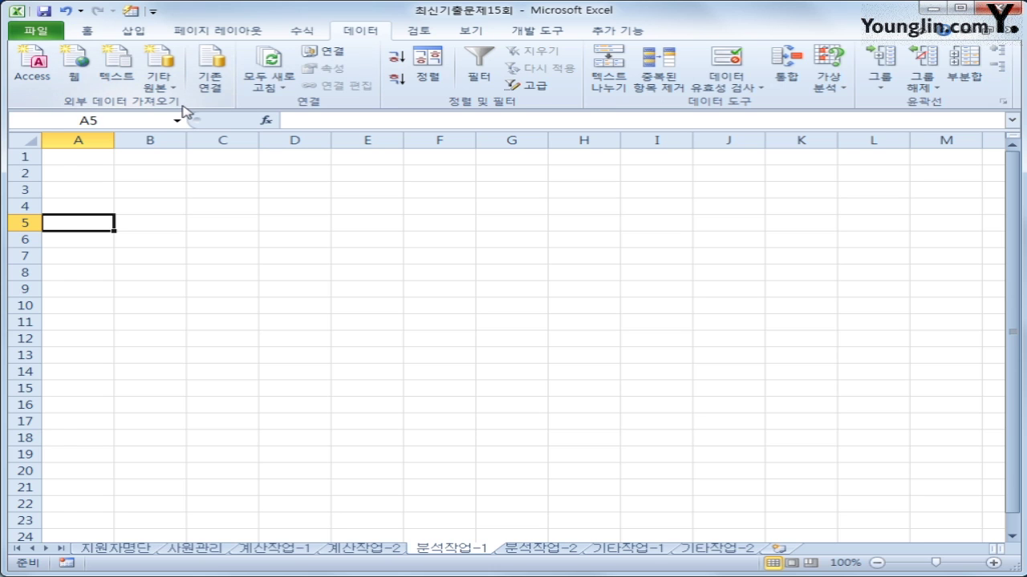
left_click(160, 90)
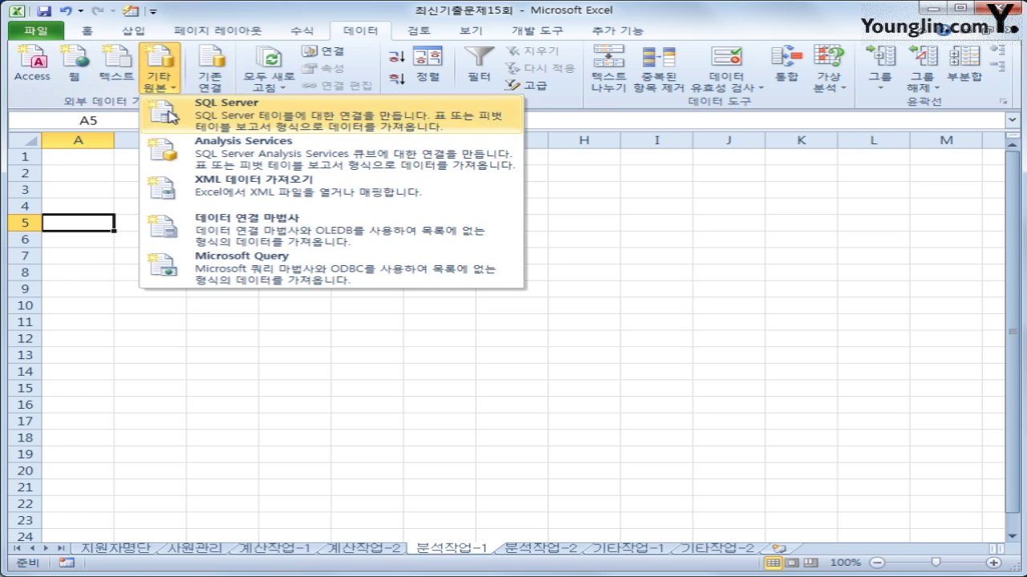
left_click(234, 269)
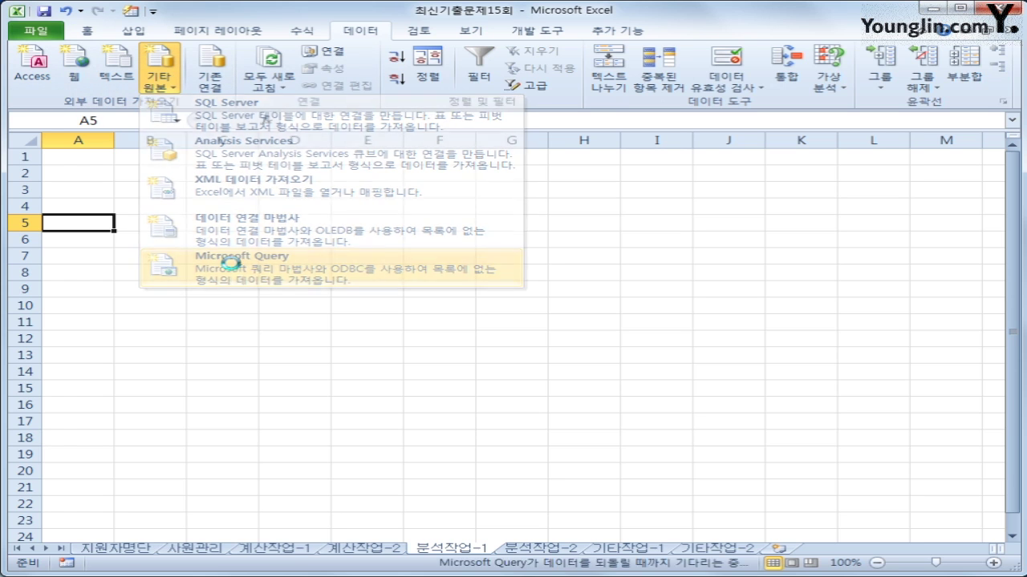
left_click_drag(372, 306, 375, 207)
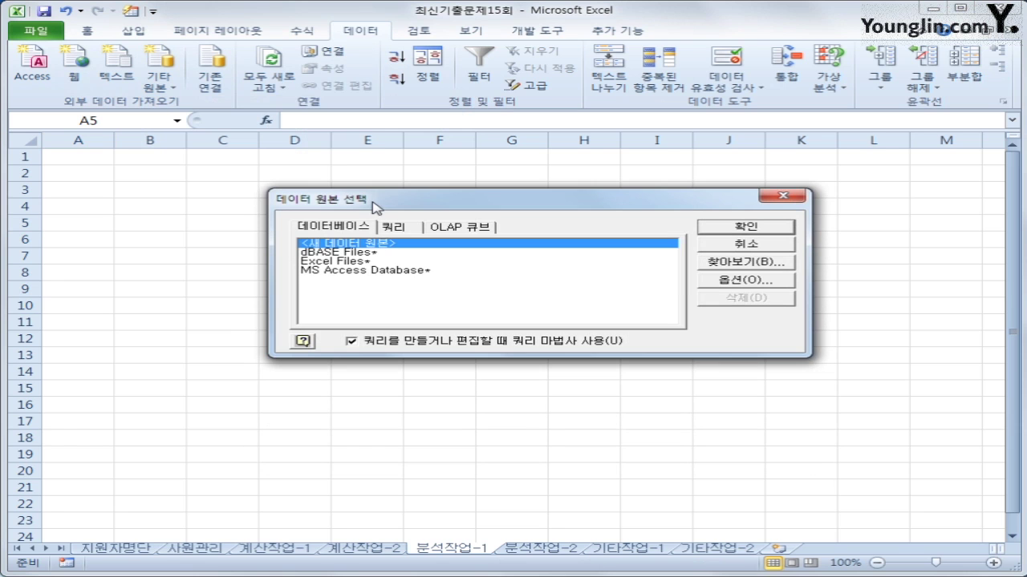
left_click(371, 273)
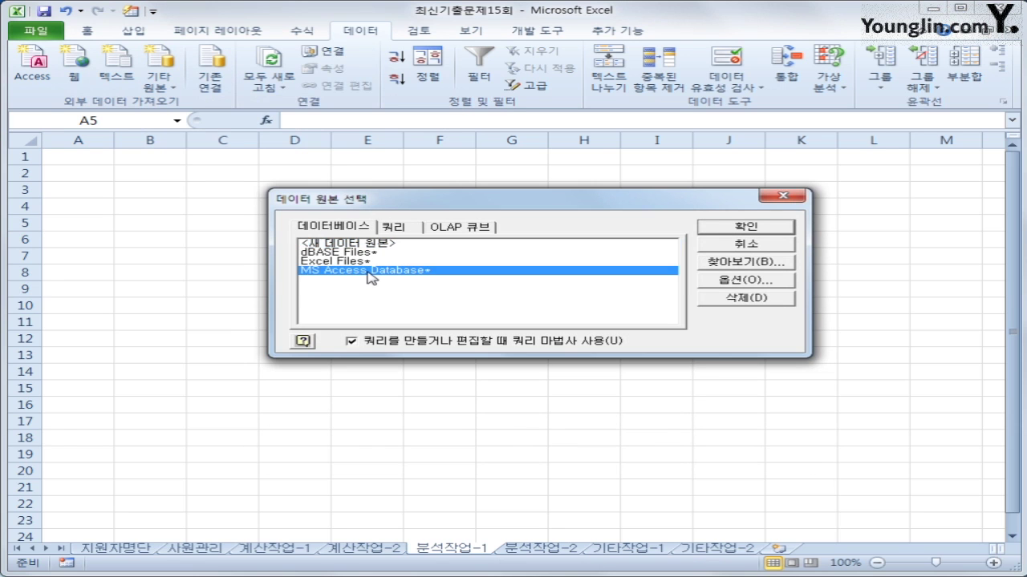
left_click(726, 233)
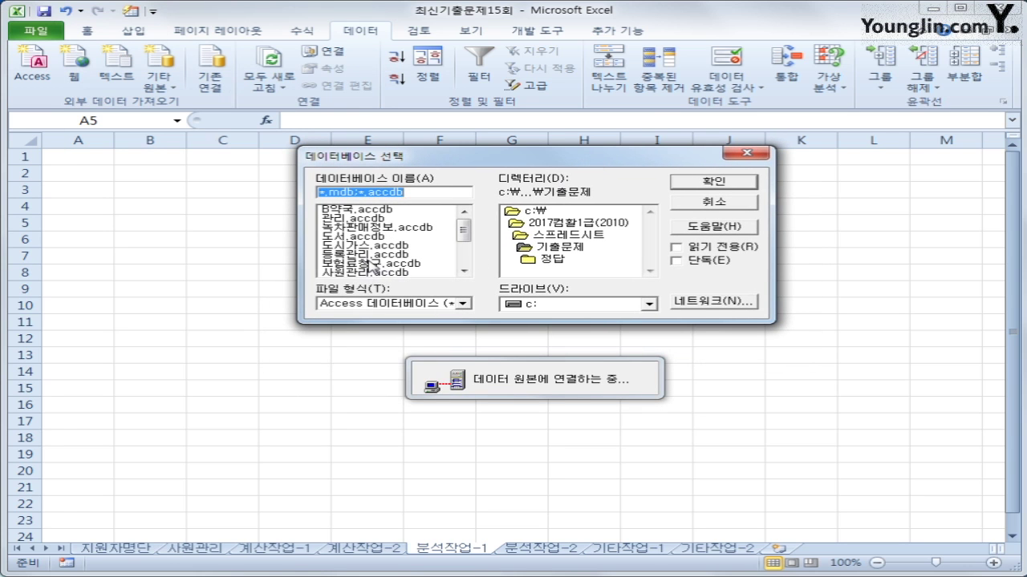
left_click(377, 273)
left_click(717, 195)
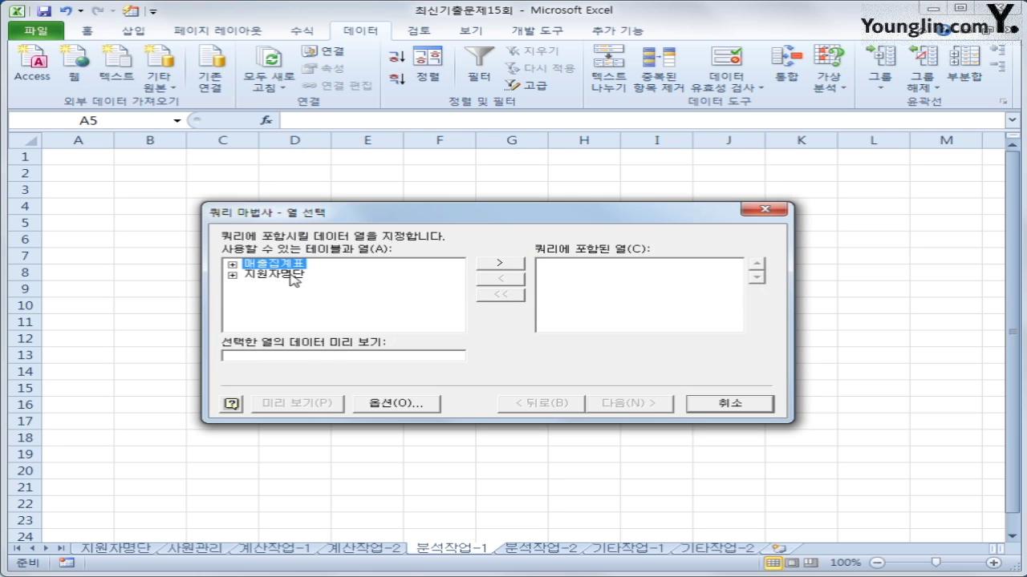
- Include the 매출집계표 columns 일자, 지점, 품목, 개수 and 매출 in the query and continue past filtering without any condition
double_click(293, 265)
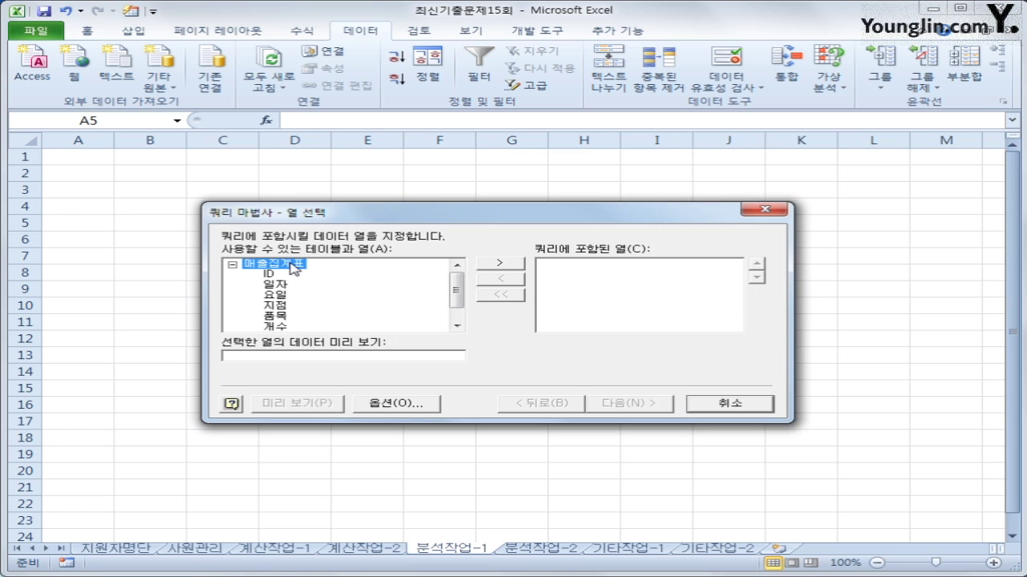
double_click(275, 286)
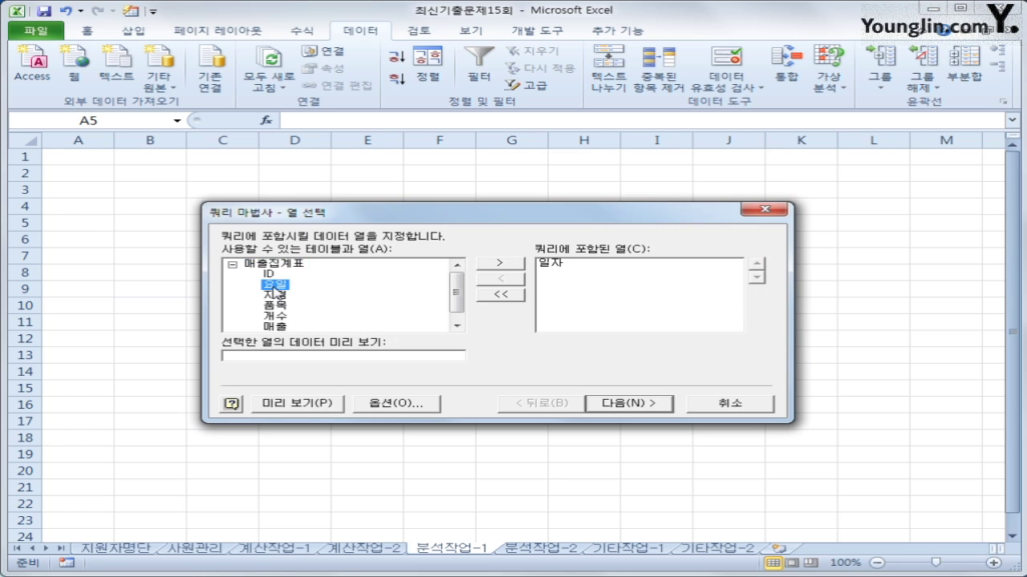
double_click(277, 295)
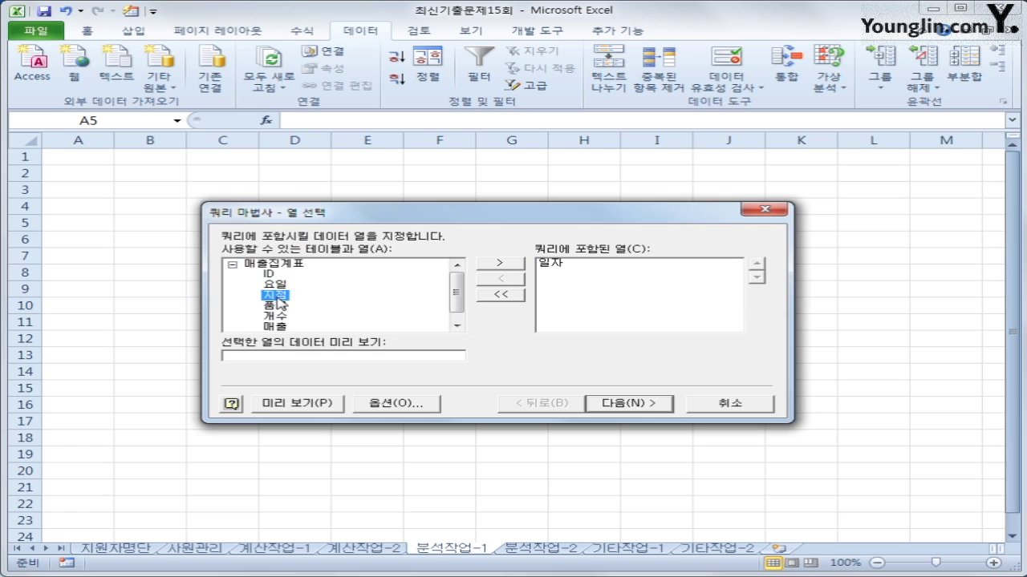
double_click(281, 297)
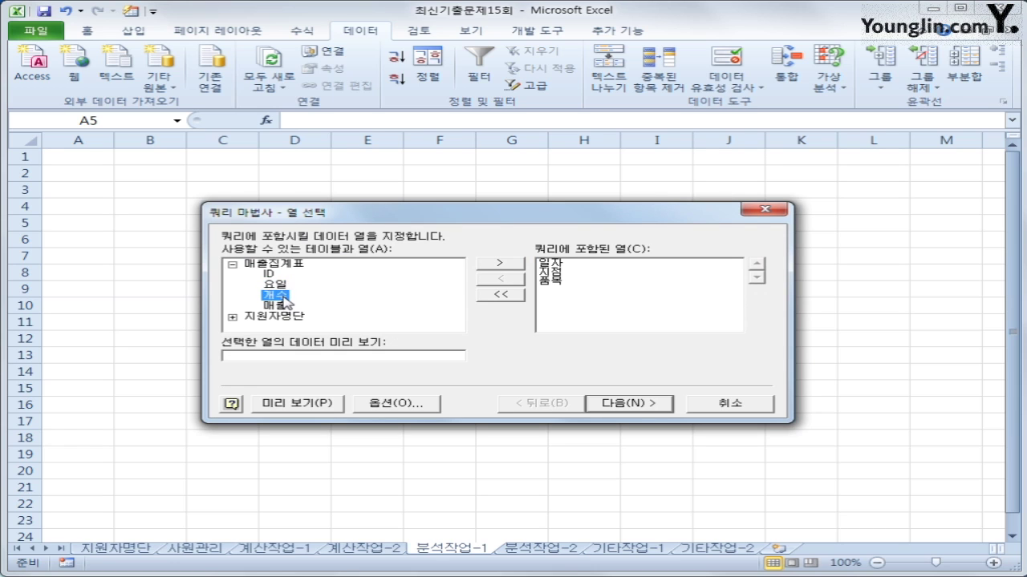
double_click(282, 298)
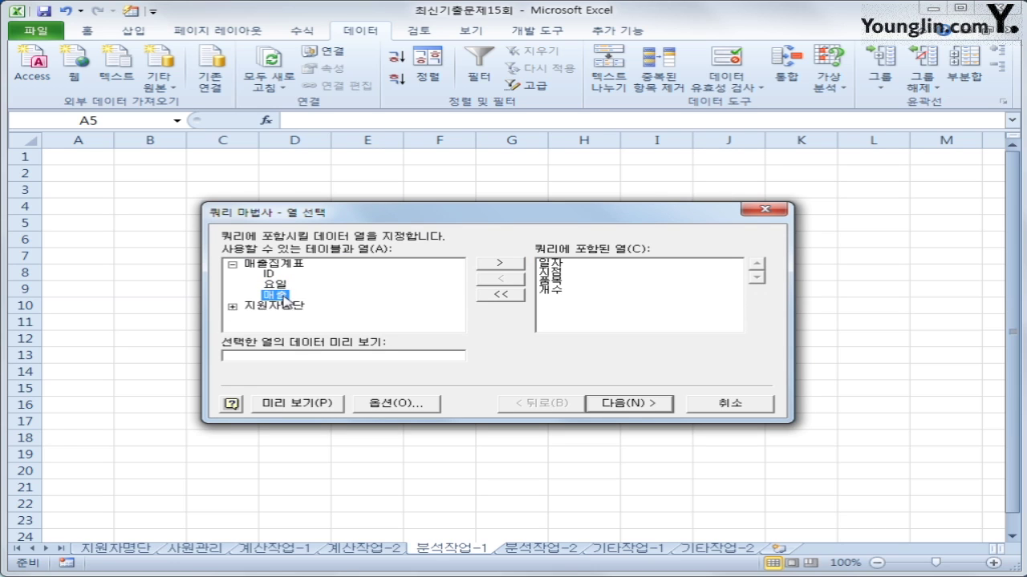
double_click(284, 299)
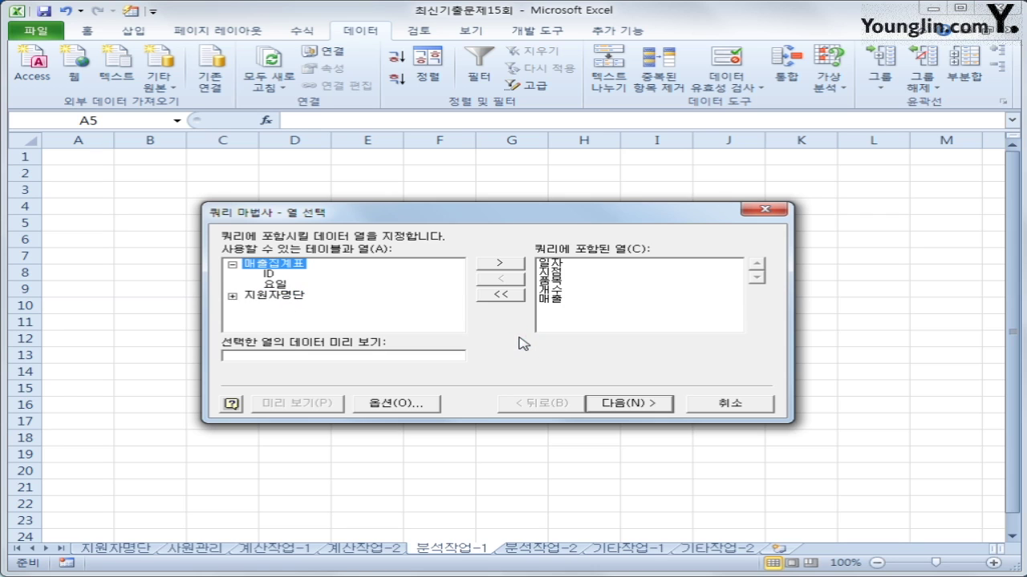
left_click(634, 405)
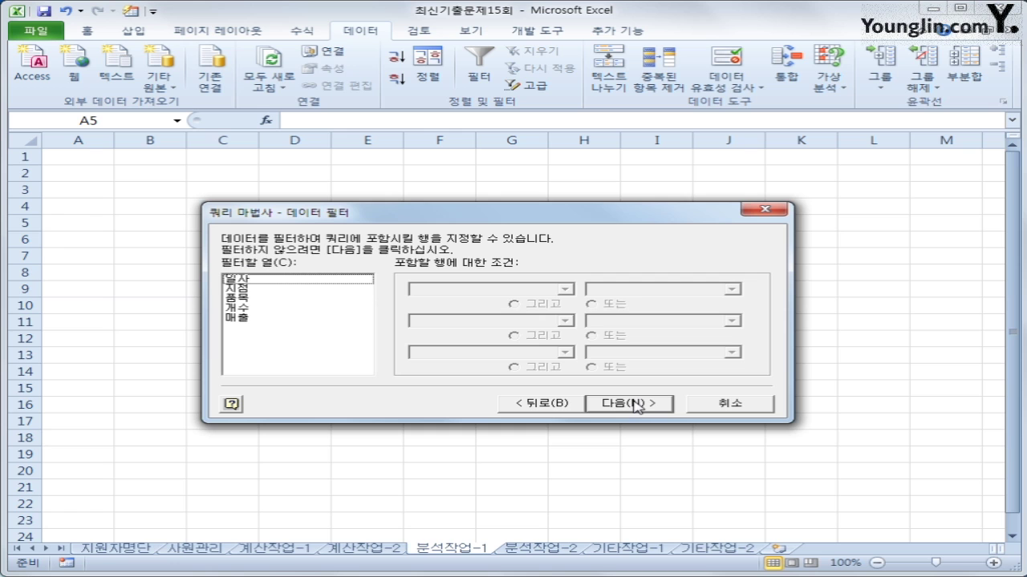
left_click(636, 405)
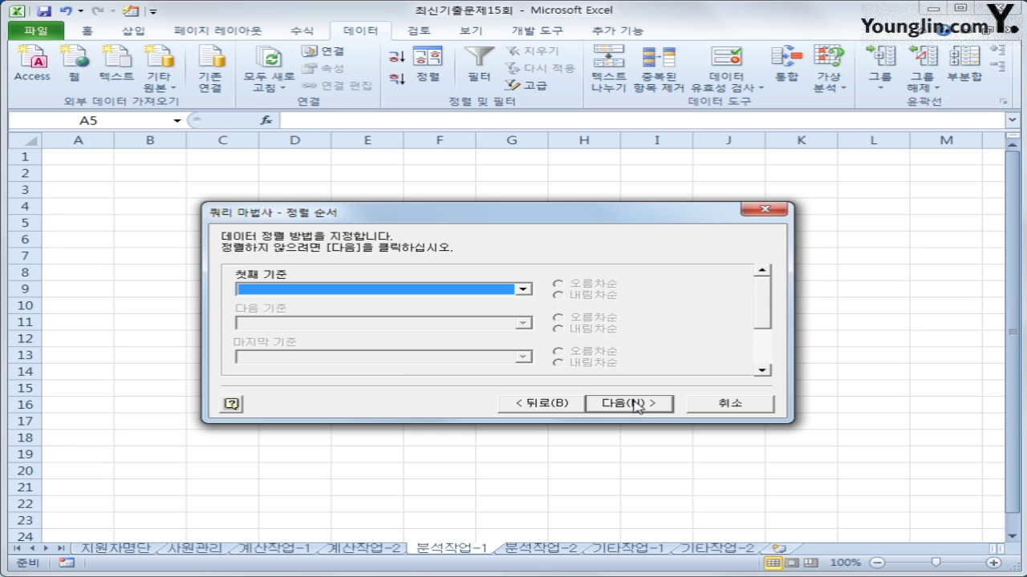
- Finish the query wizard without sorting and return the data as a PivotTable report in cell A5 of the existing worksheet
left_click(636, 404)
left_click(640, 403)
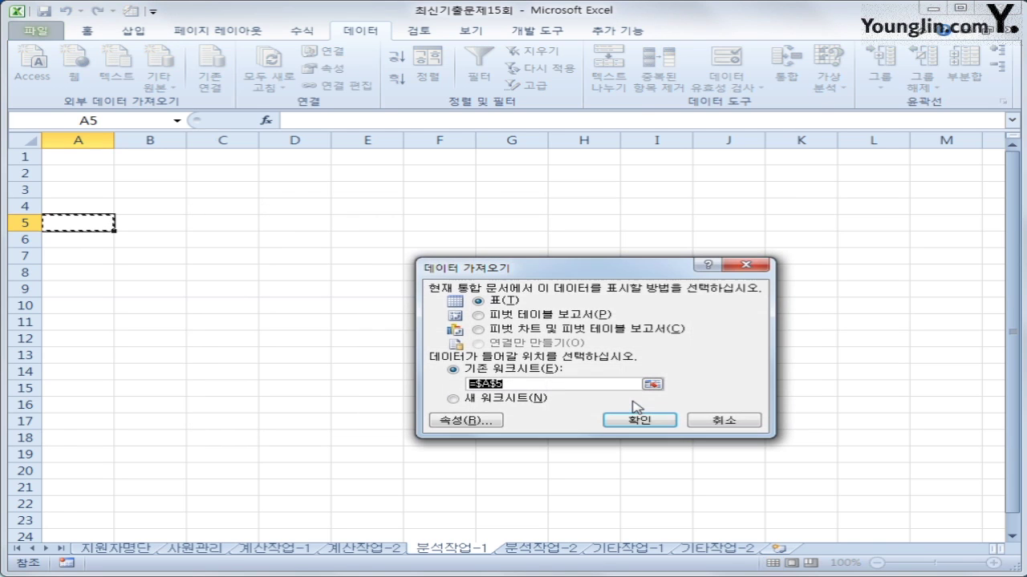
left_click(523, 316)
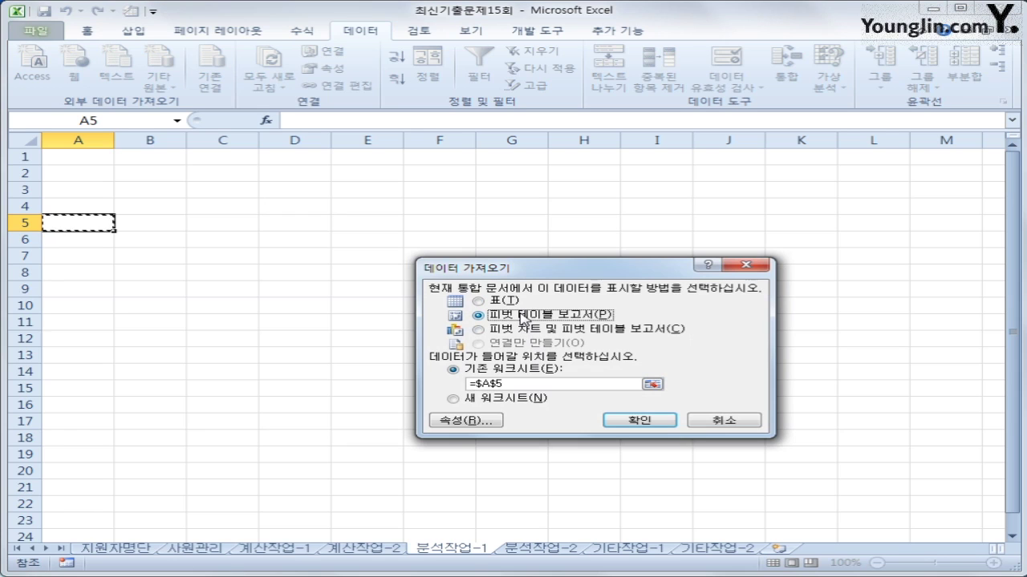
left_click(632, 426)
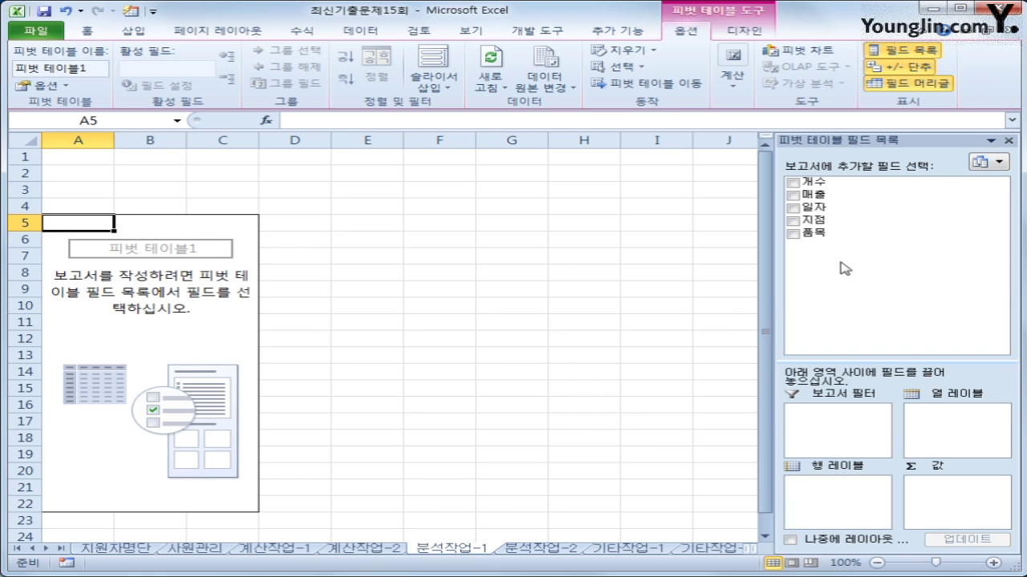
- Lay out the PivotTable with 지점 as report filter, 일자 and 품목 as row labels, and 개수 and 매출 as values
left_click_drag(818, 227, 834, 426)
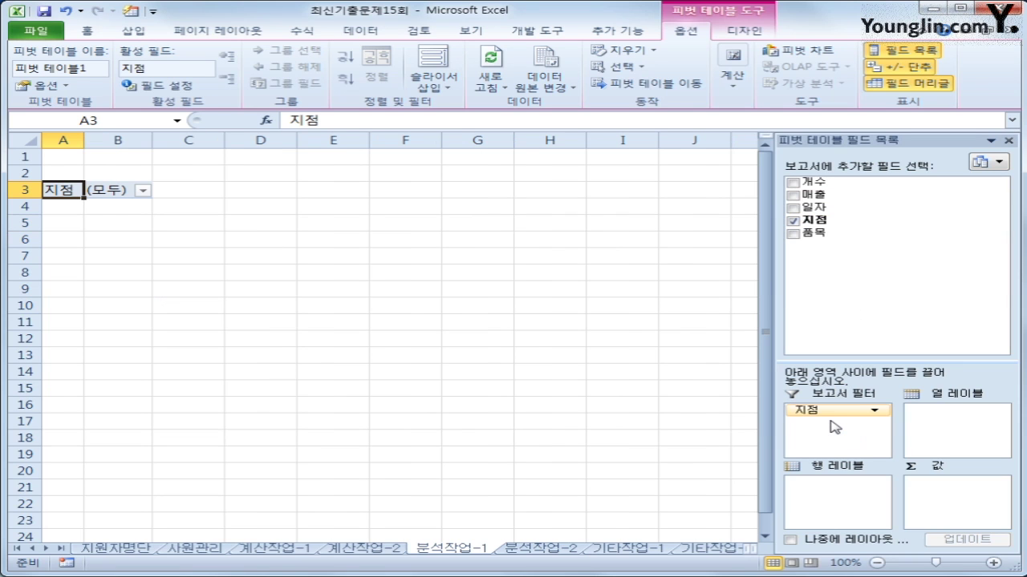
left_click_drag(814, 207, 870, 515)
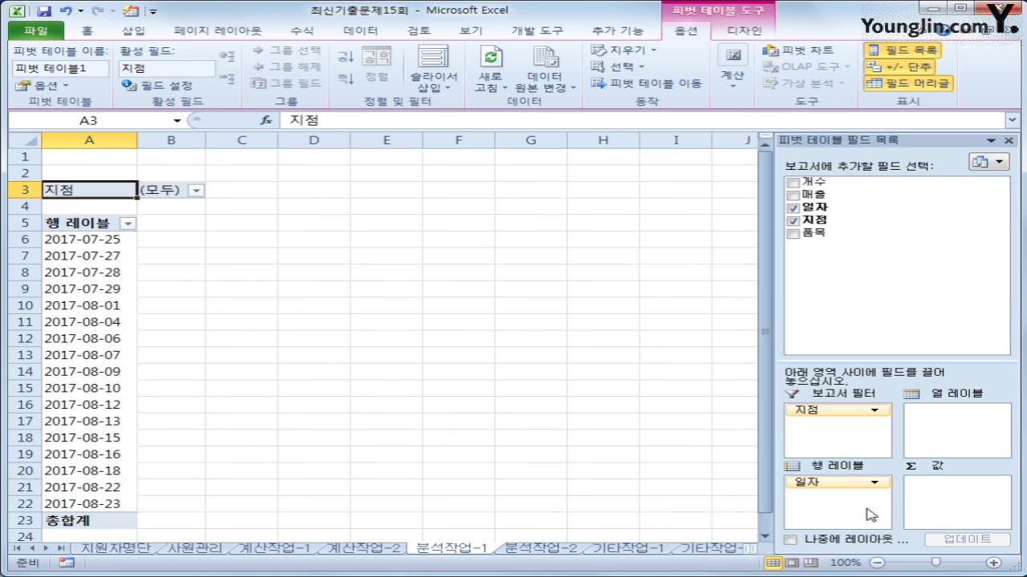
left_click_drag(812, 234, 849, 525)
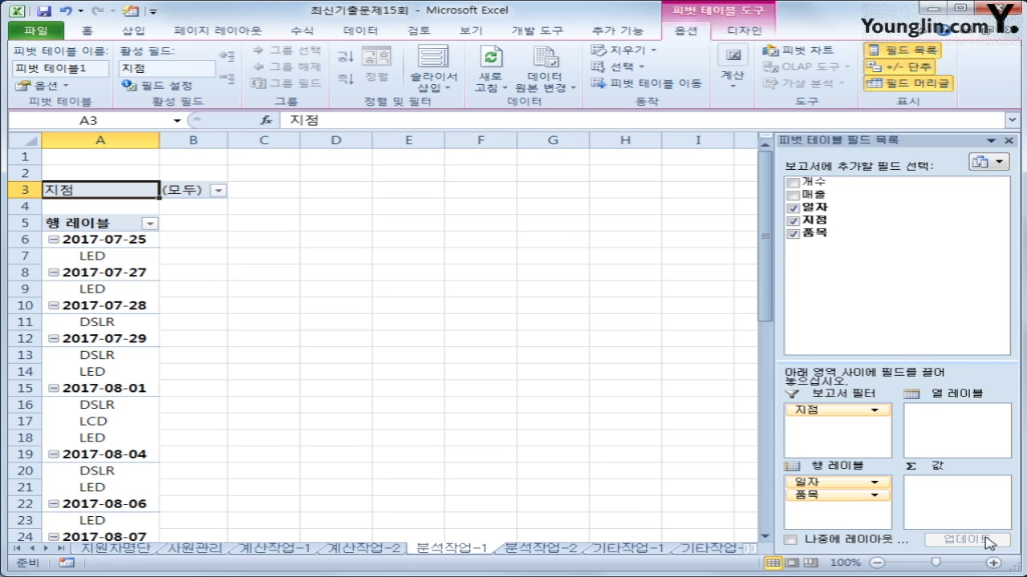
left_click_drag(849, 184, 955, 512)
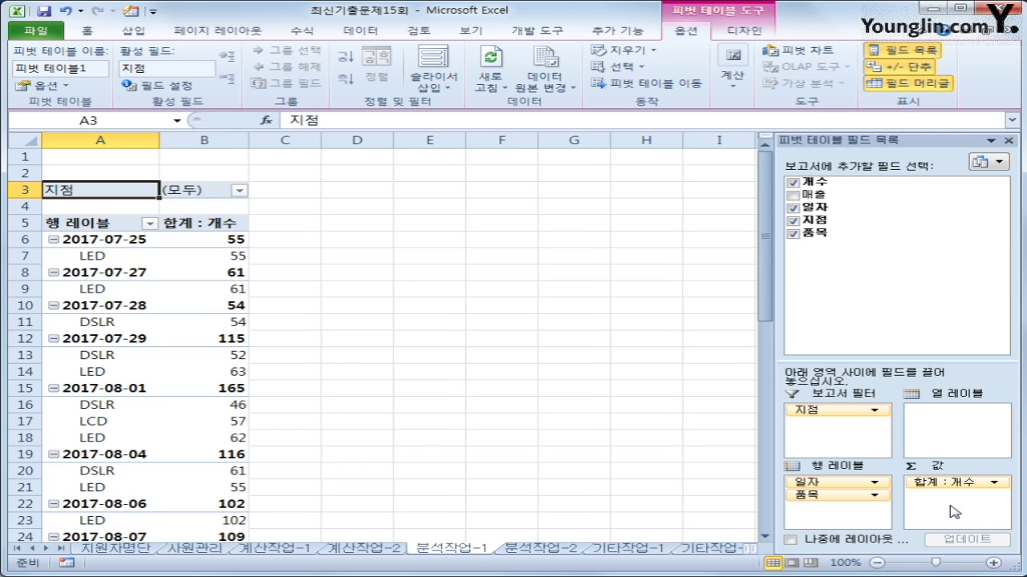
left_click_drag(824, 195, 954, 517)
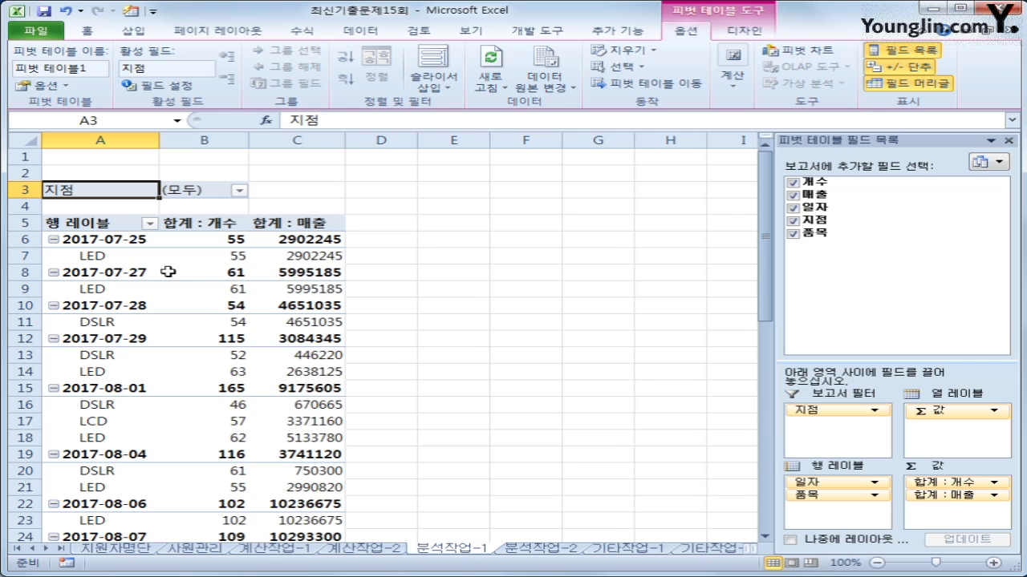
- Change the PivotTable's report layout to tabular form (테이블 형식으로 표시)
left_click(124, 223)
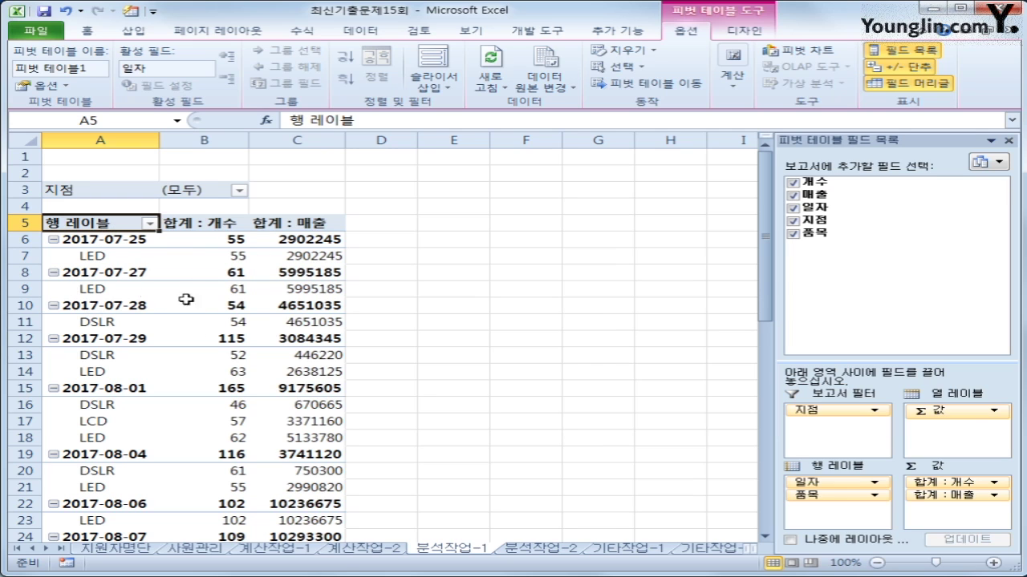
left_click(744, 29)
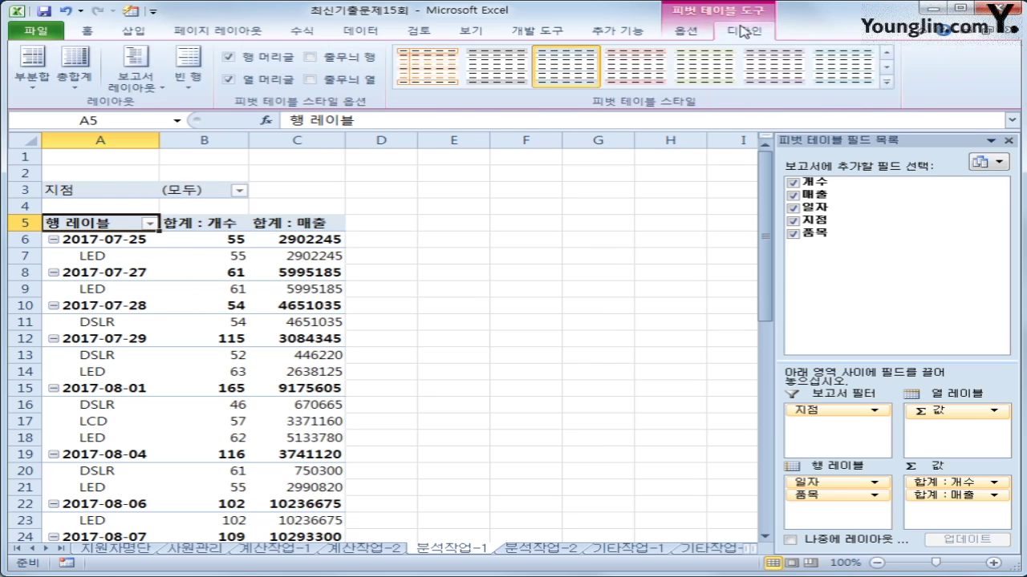
left_click(124, 84)
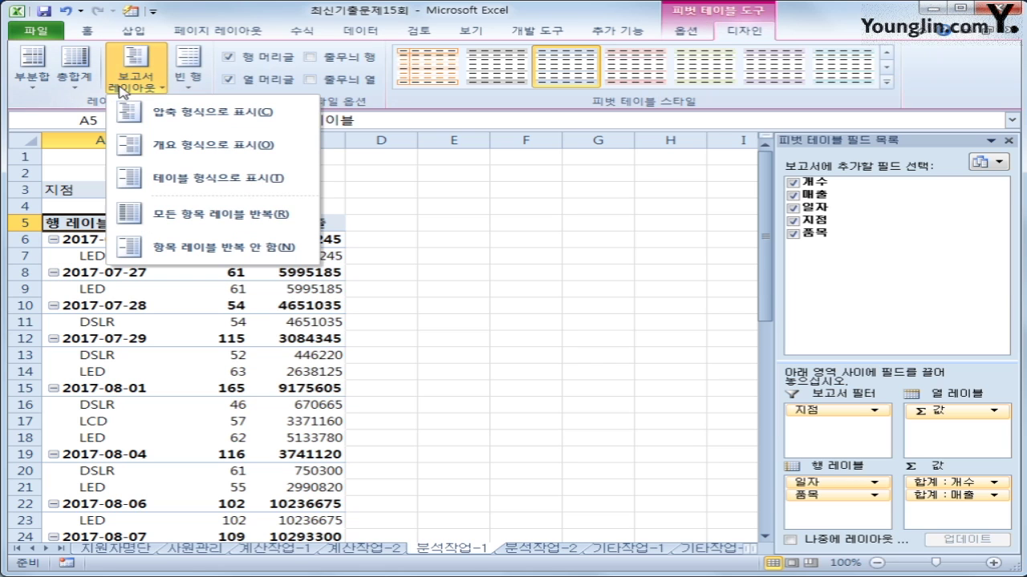
left_click(171, 180)
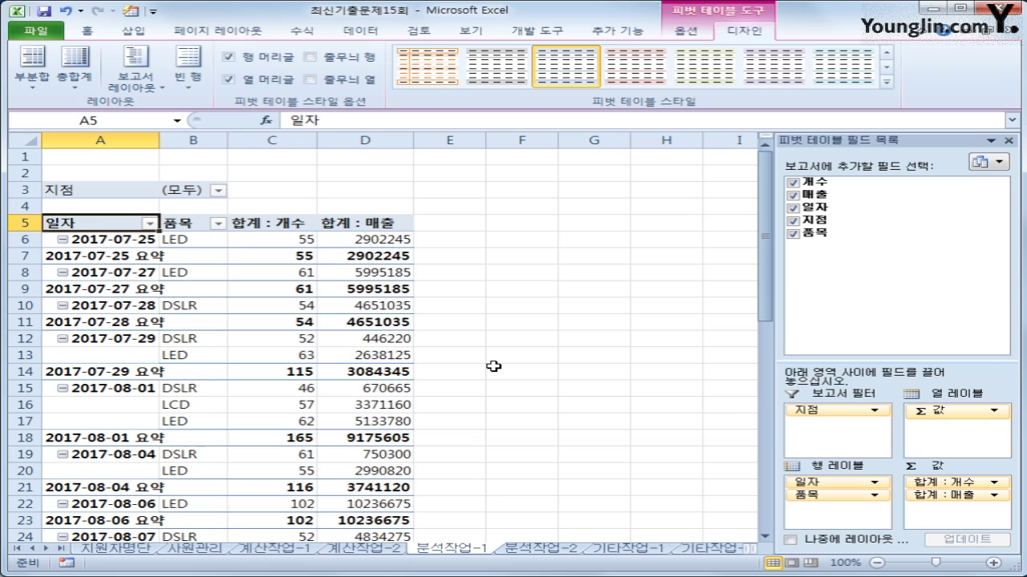
- Group the PivotTable's 일자 field by month (월)
right_click(100, 225)
left_click(204, 373)
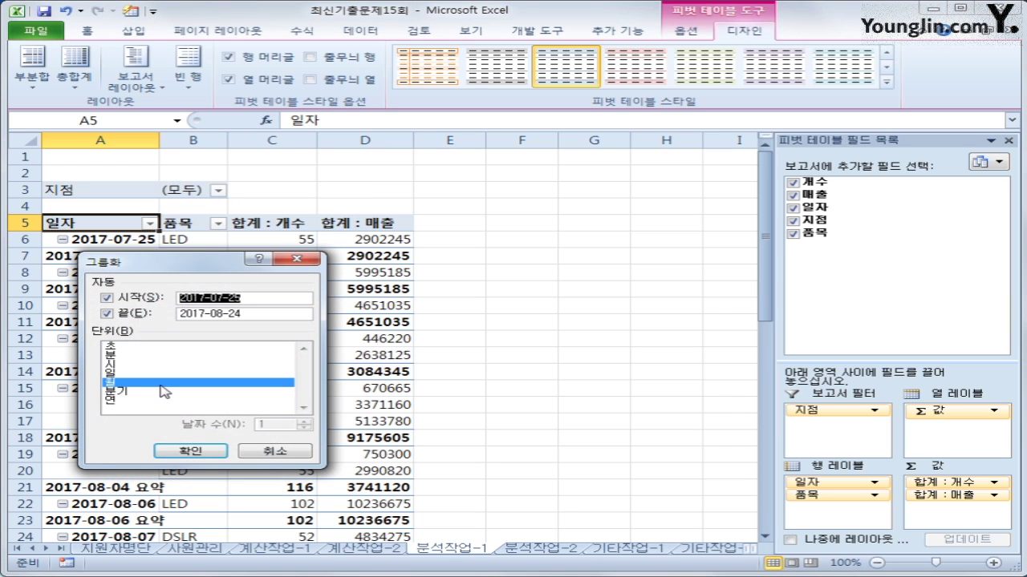
left_click(178, 451)
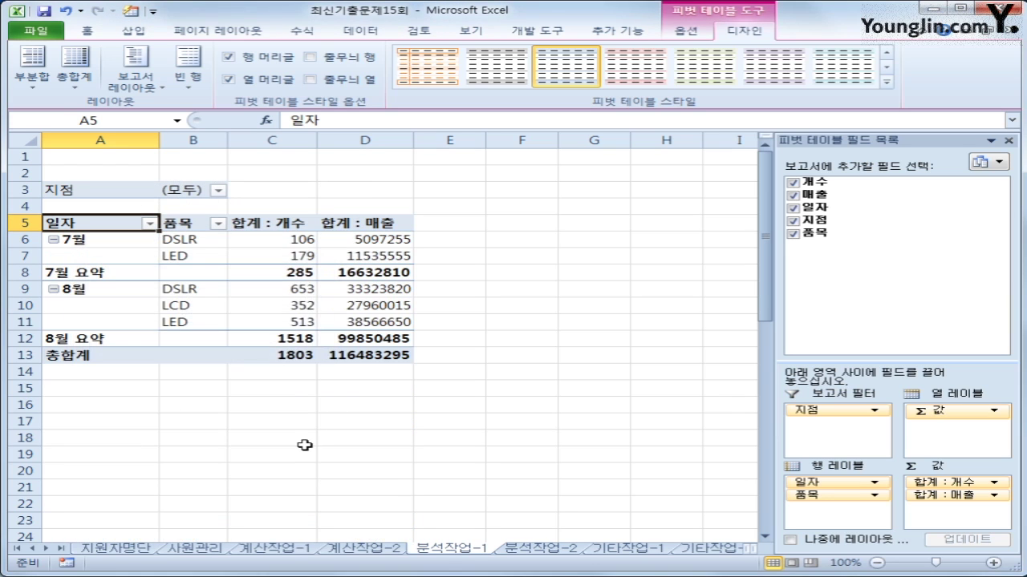
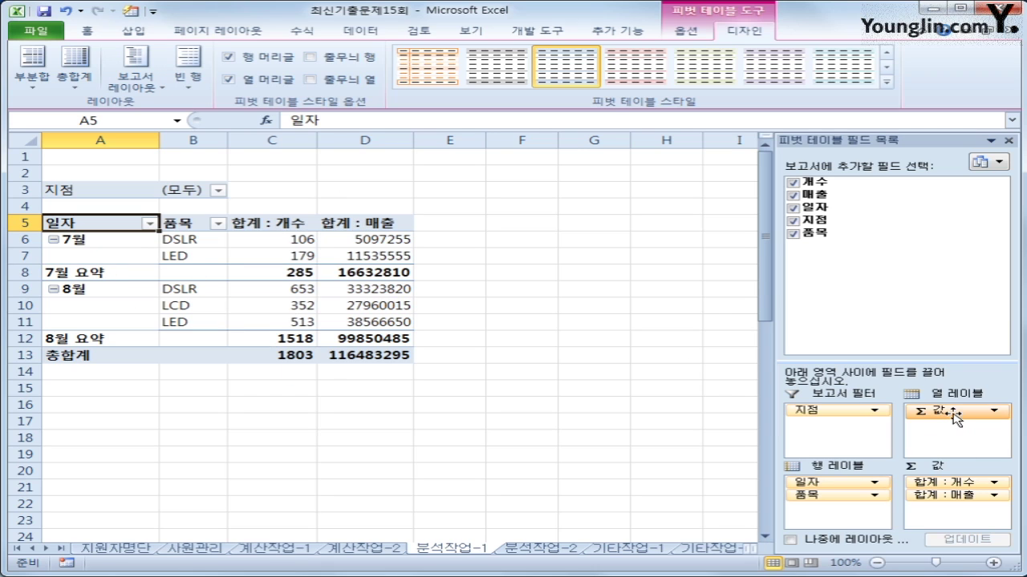
- Move the Σ 값 field below 품목 in the row labels and apply the comma style to the values in D6:D21
left_click_drag(955, 417, 848, 520)
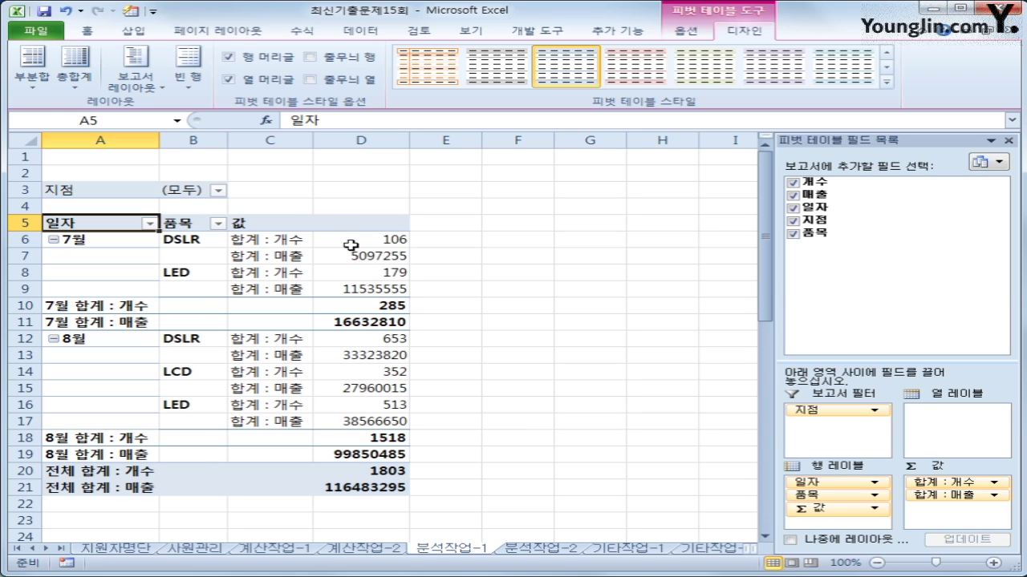
left_click_drag(349, 240, 350, 491)
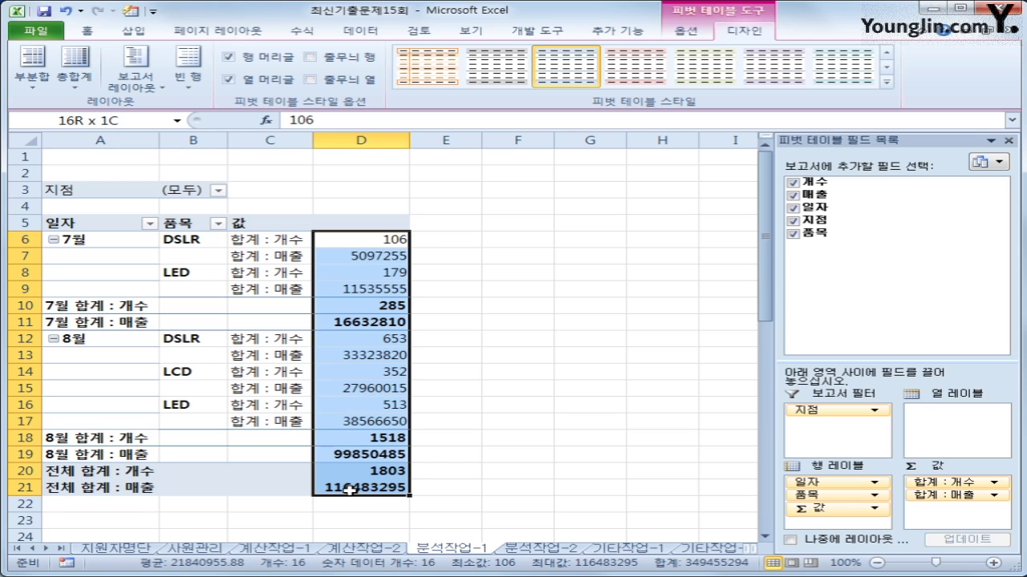
right_click(358, 287)
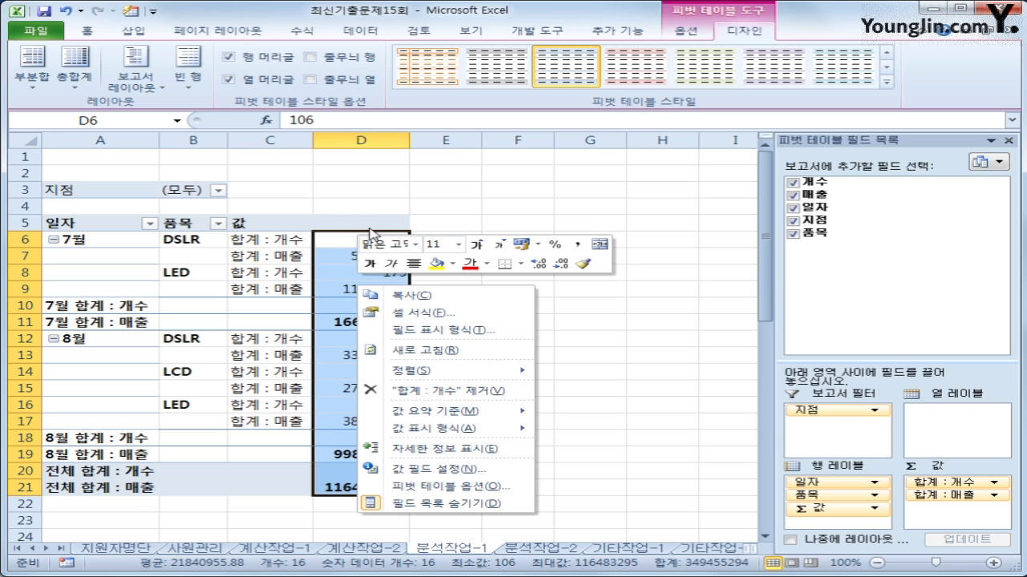
left_click(579, 245)
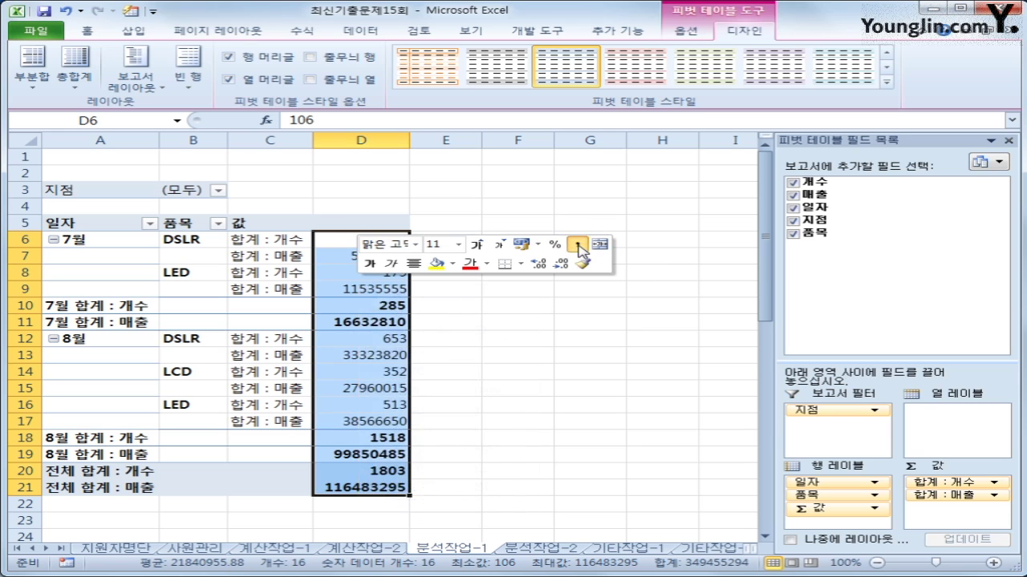
left_click(406, 489)
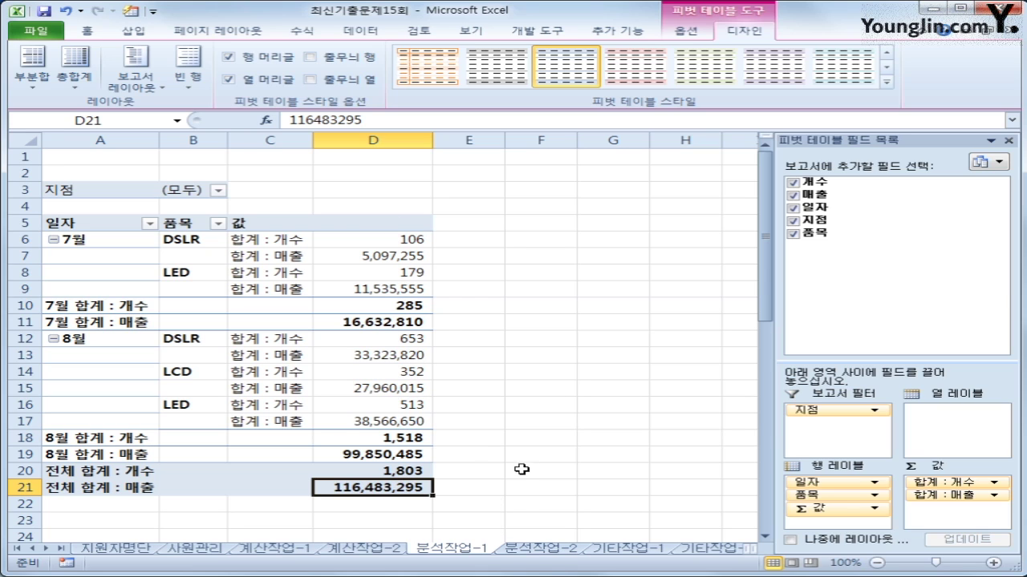
- On the 분석작업-2 sheet, start recording a macro named 포인트 from the empty cell I1
left_click(540, 548)
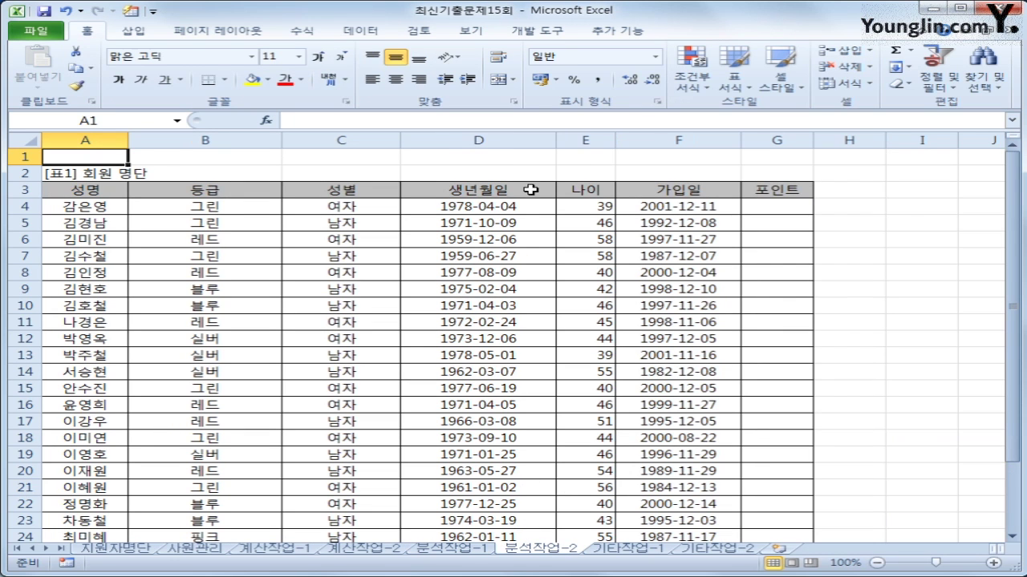
left_click(888, 160)
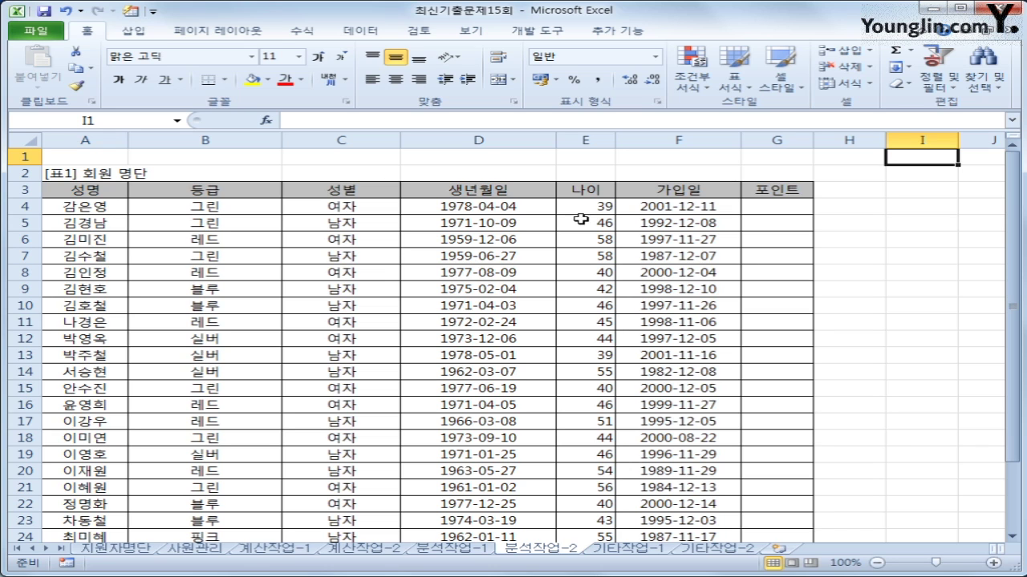
left_click(546, 32)
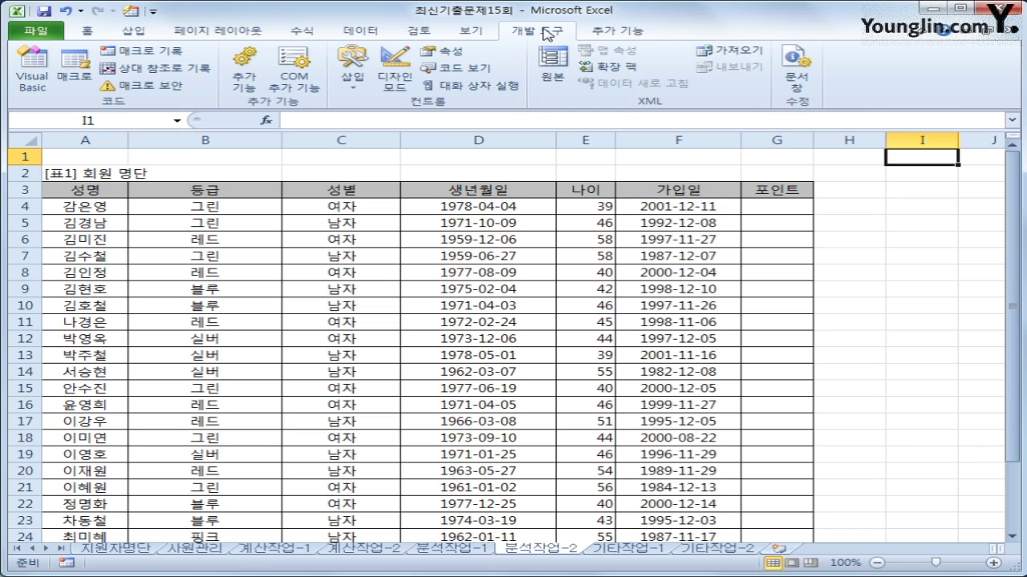
left_click(140, 51)
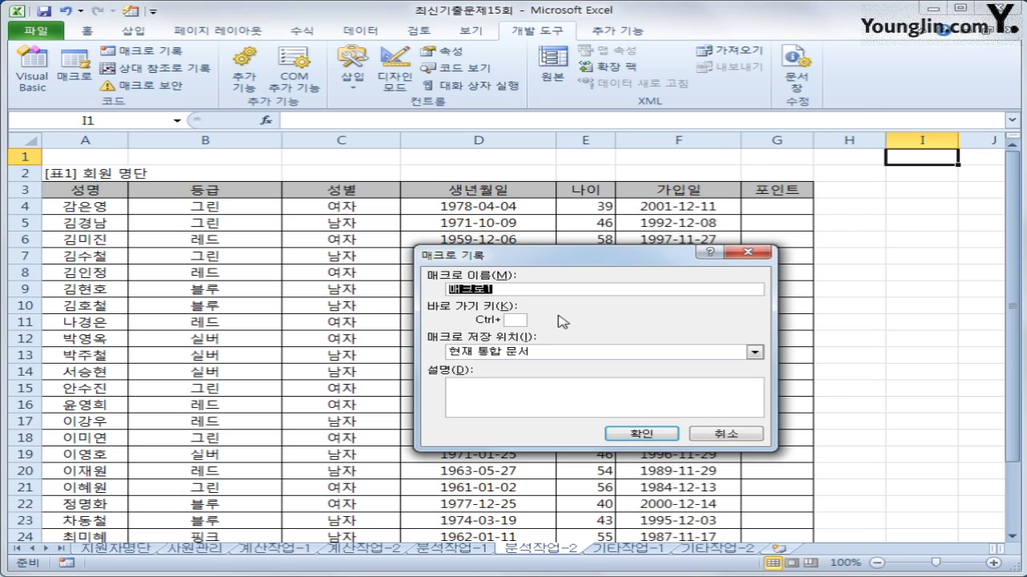
type("ㅂ")
type("ㅗㅇ")
type("인트")
left_click(641, 433)
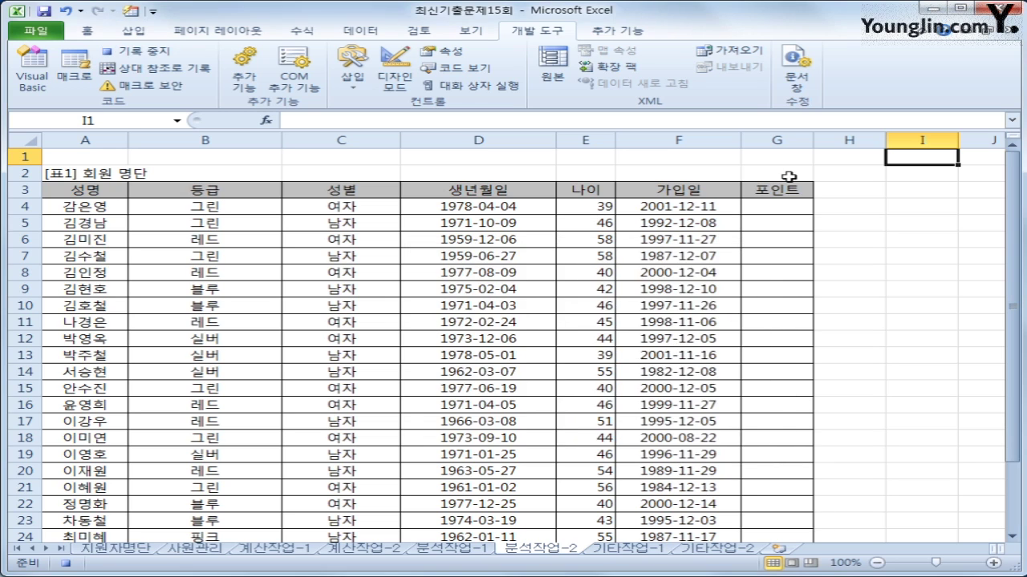
- Enter the formula =IF(B4="그린",300,IF(B4="실버",500,1000)) in cell G4
left_click(789, 208)
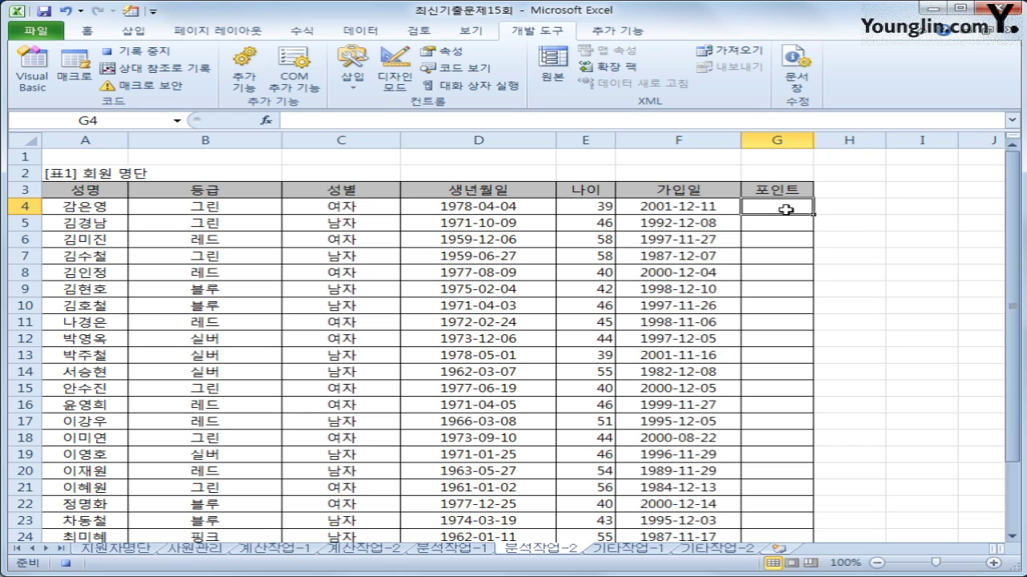
type("=i")
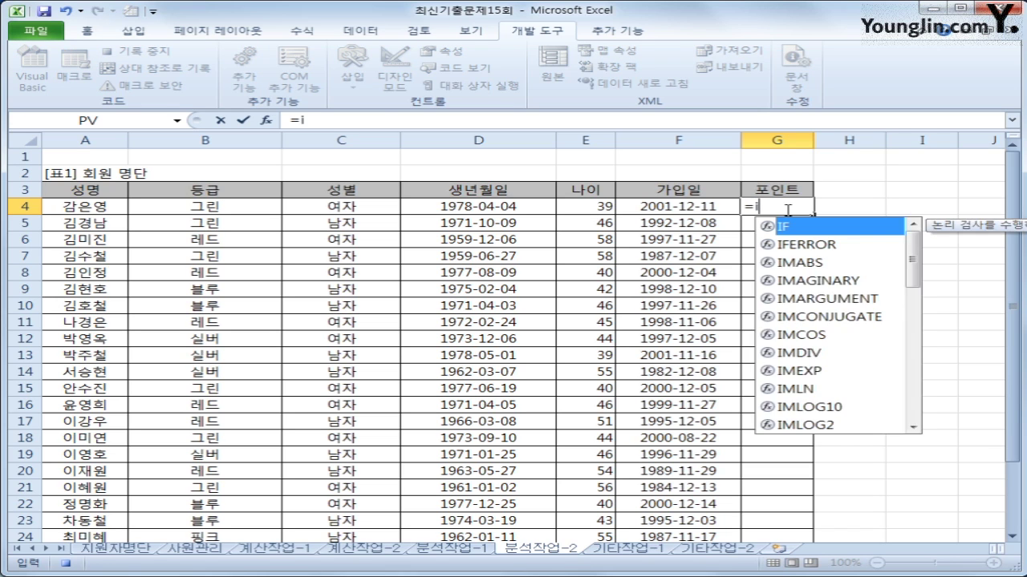
type("f(")
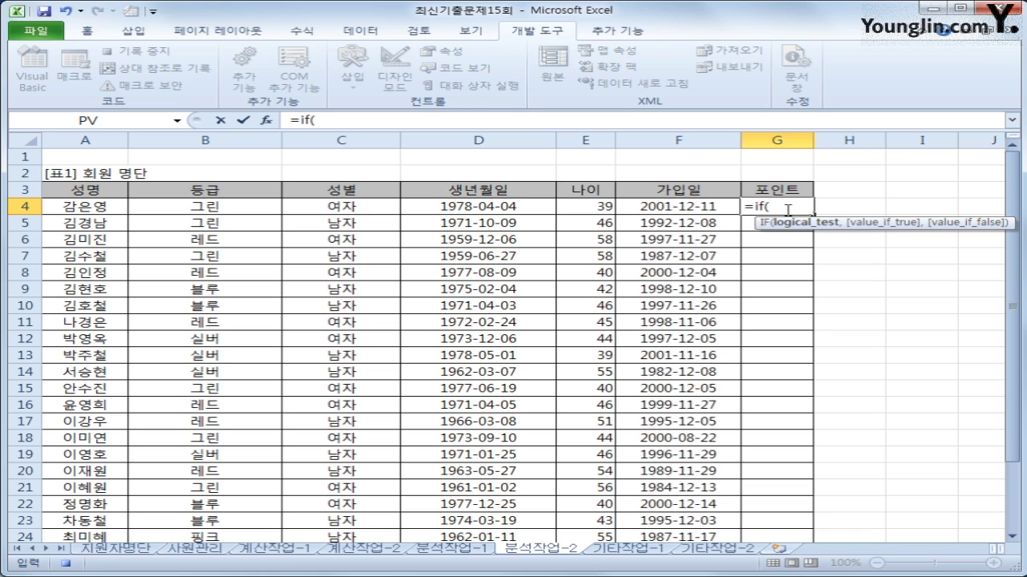
key("Left")
key("Left")
key("Left")
key("Left")
key("Left")
type("=\"")
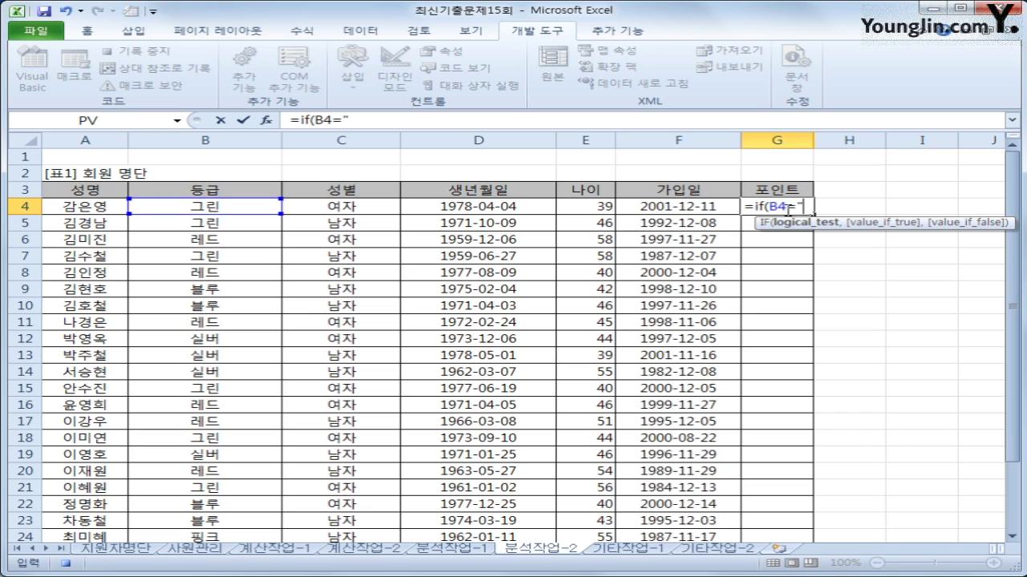
type("그린\",")
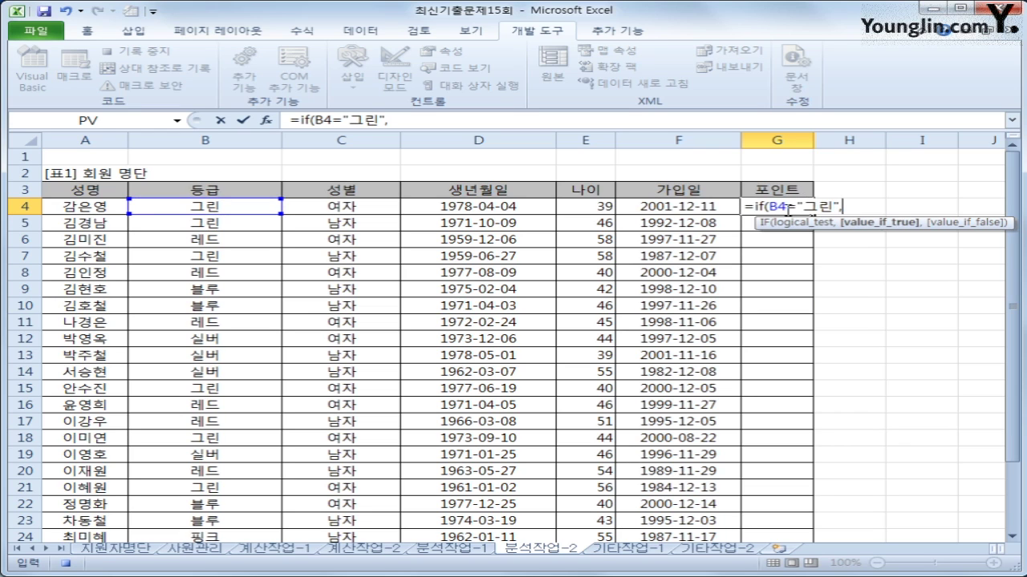
type("300,")
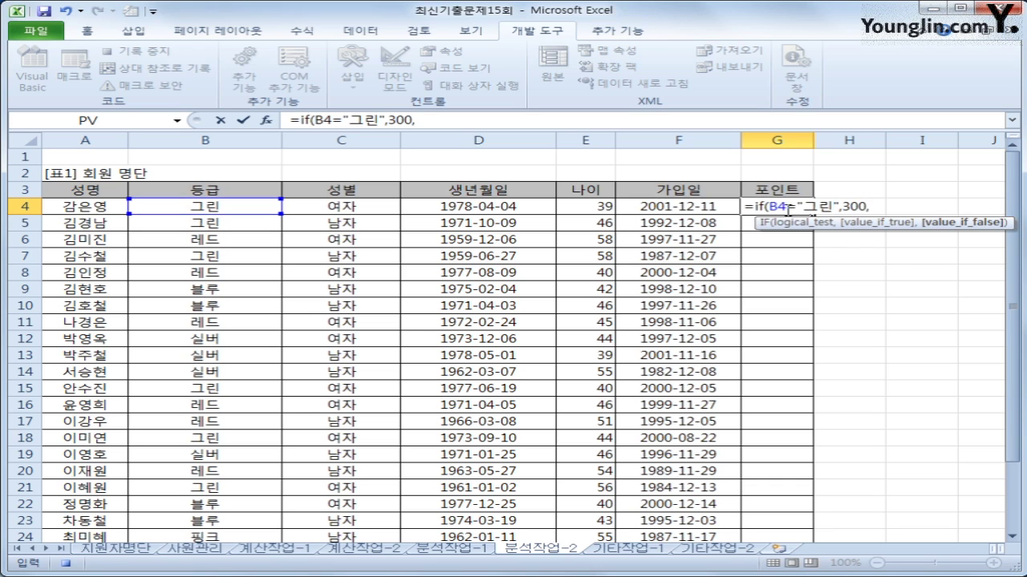
type("if(")
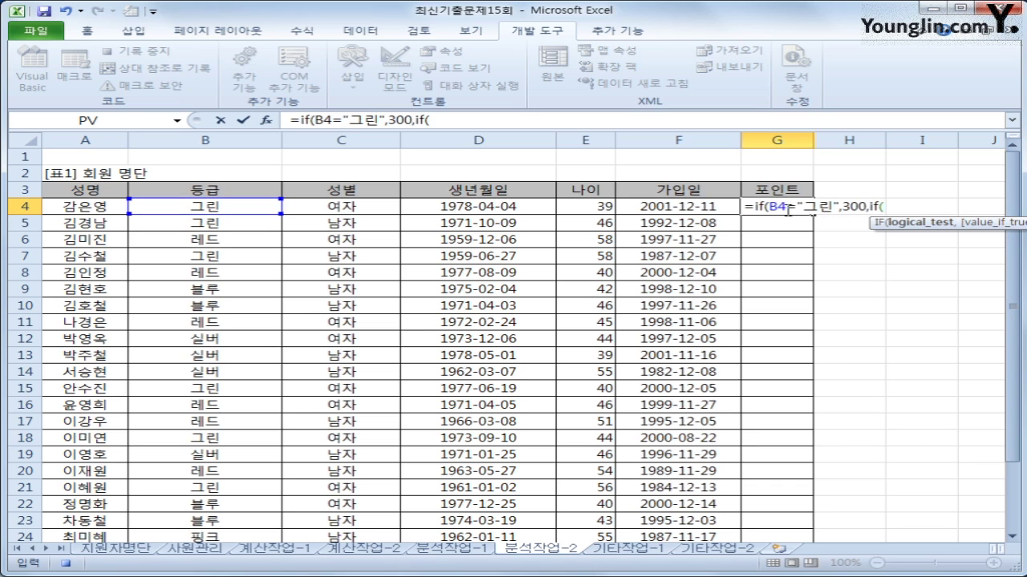
key("Left")
key("Left")
key("Left")
key("Left")
key("Left")
type("=\"실버\",")
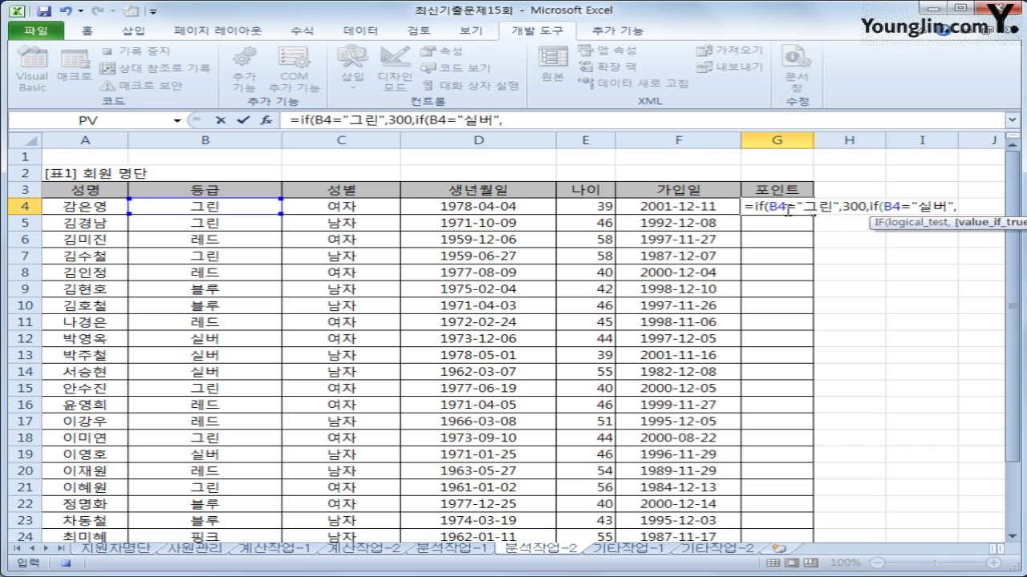
type("500,1000)")
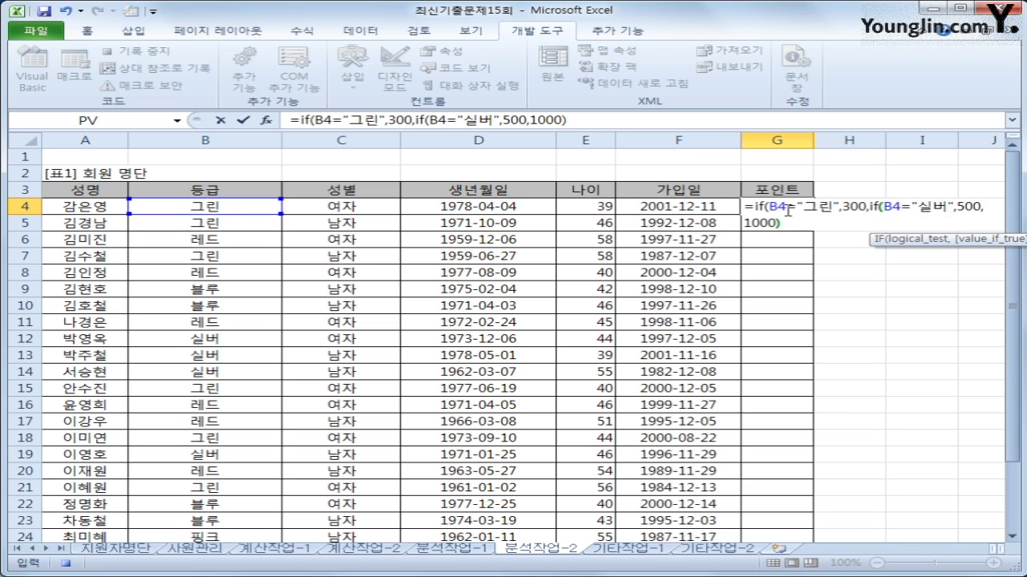
type(")")
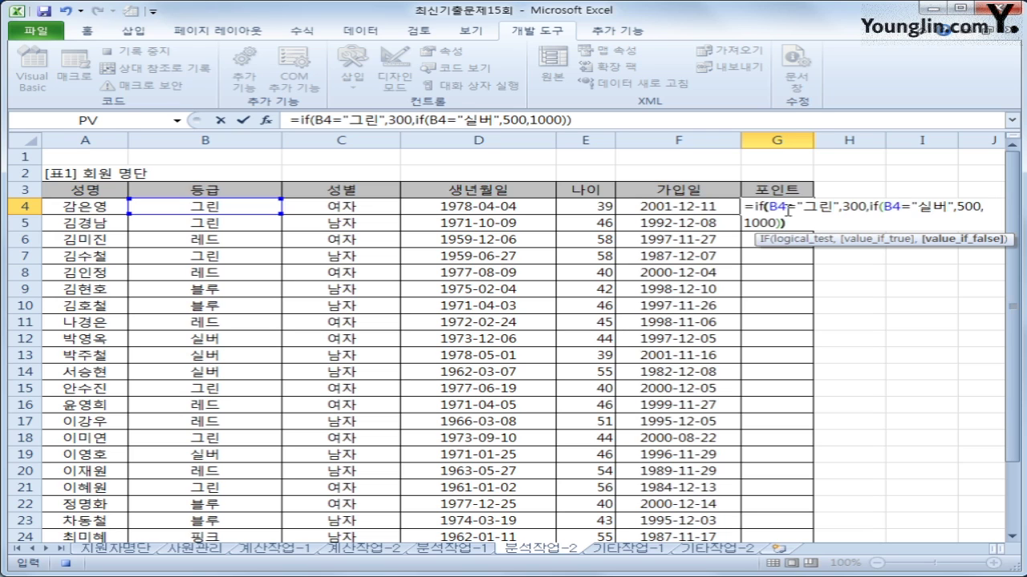
key("Return")
- Fill the G4 formula down the 포인트 column through G28 and stop recording the macro
left_click(786, 207)
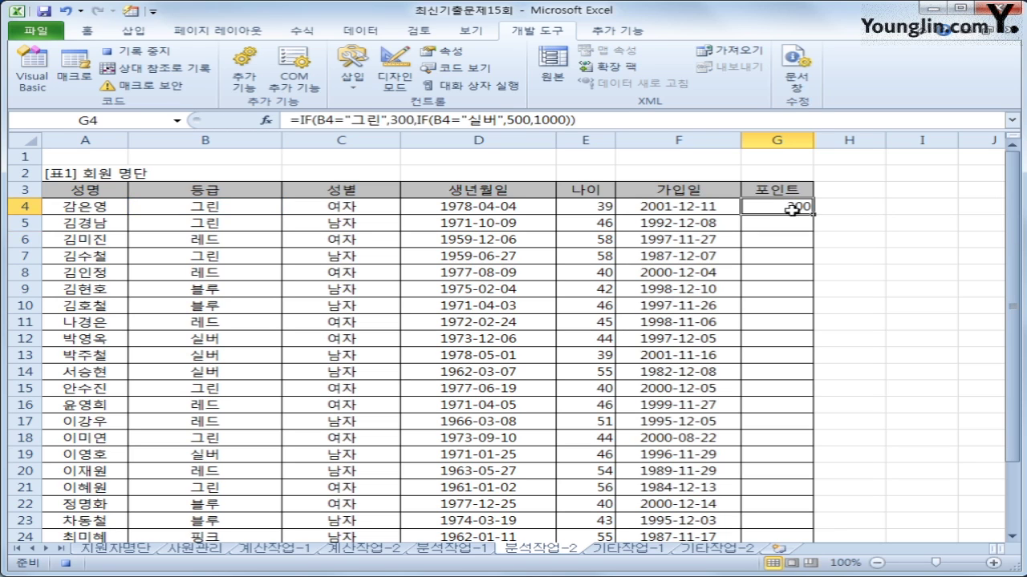
double_click(813, 214)
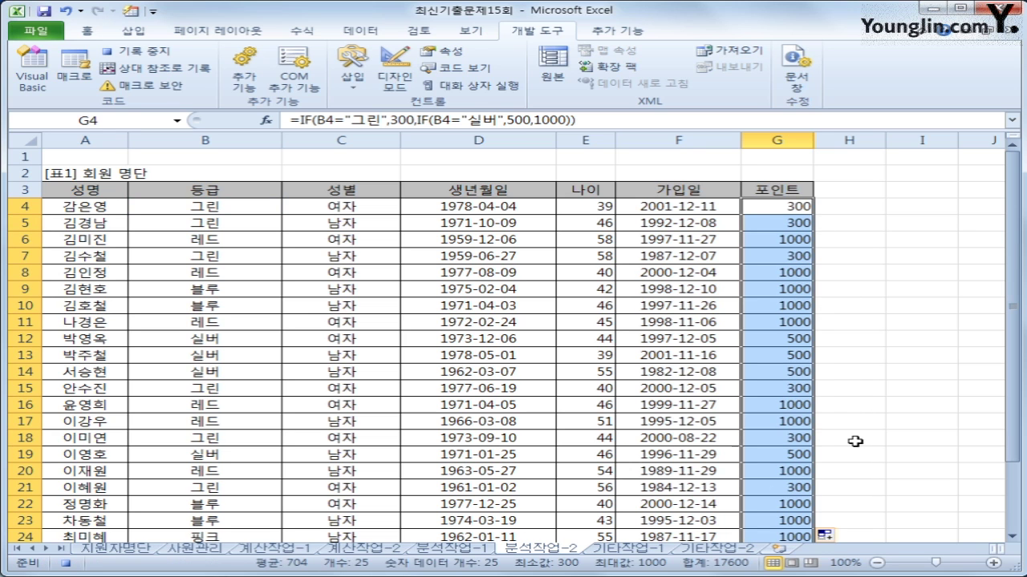
scroll(855, 441, "down", 3)
left_click(802, 454)
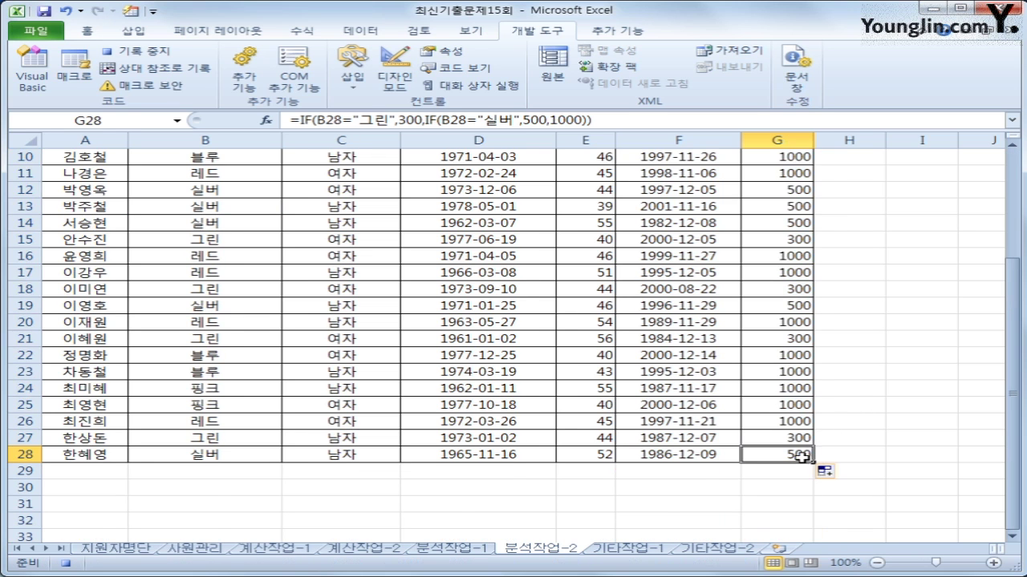
scroll(794, 451, "up", 3)
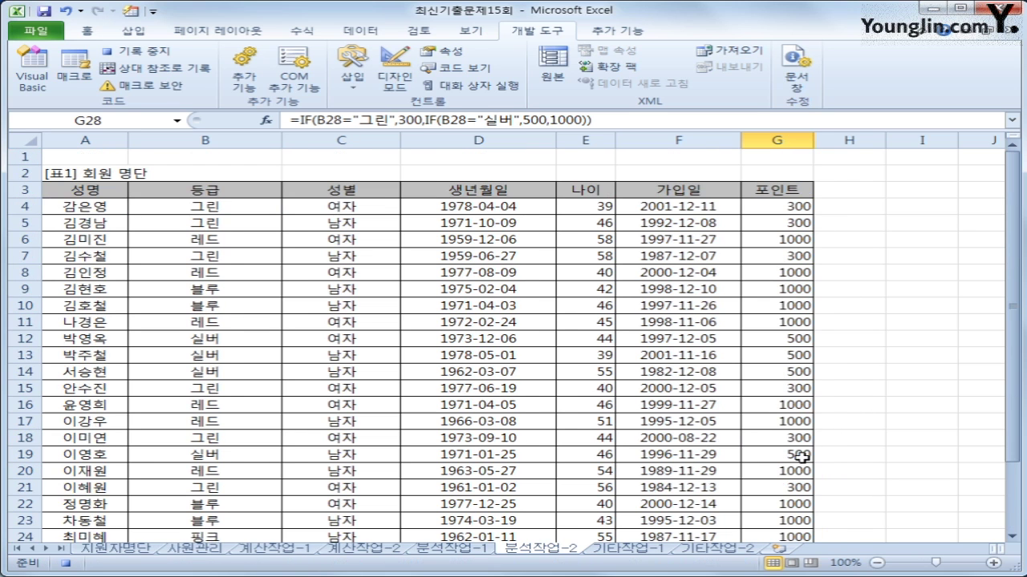
left_click(157, 54)
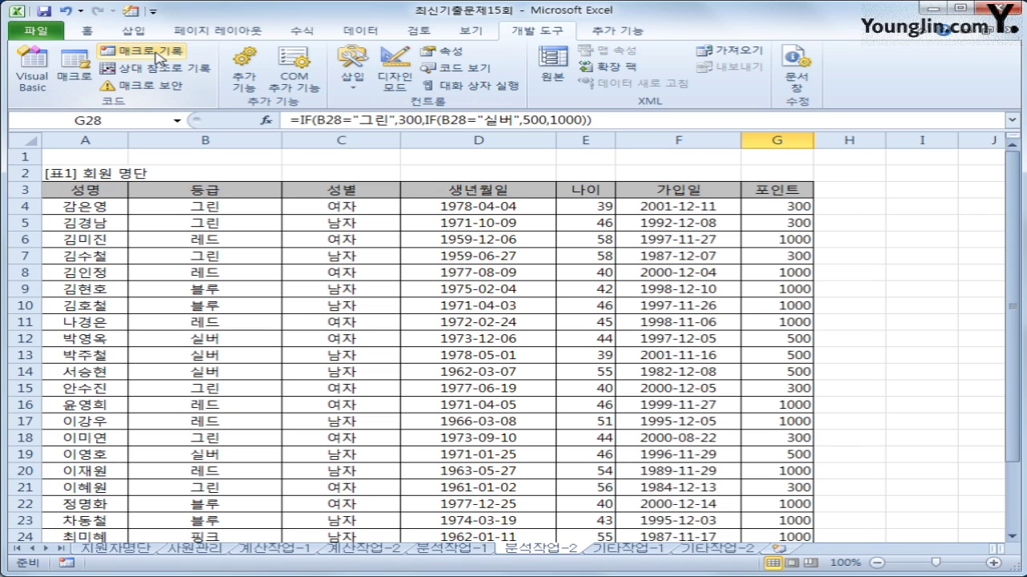
- Insert a rectangle shape covering cells D1:D2 and label it 포인트
left_click(133, 31)
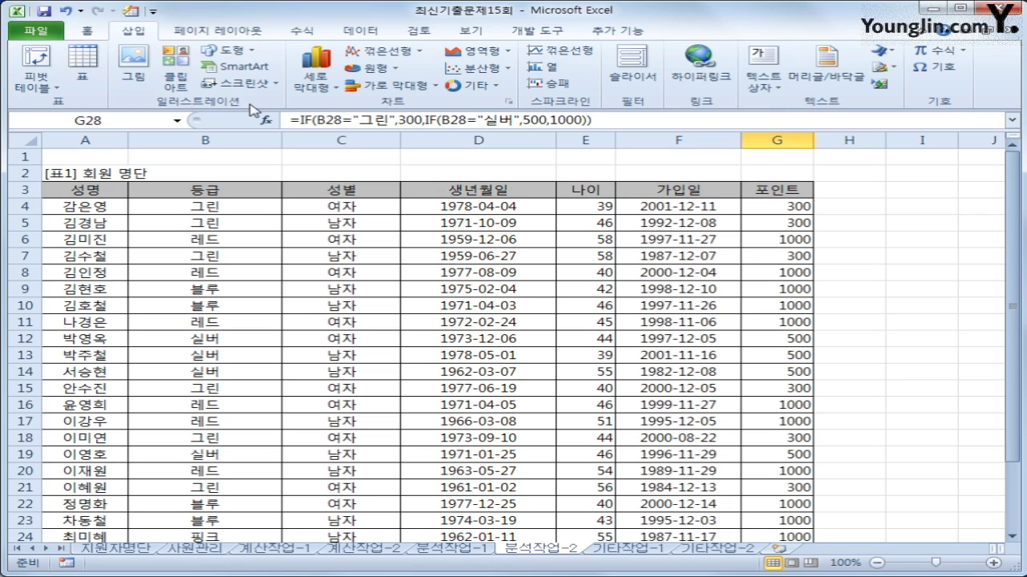
left_click(226, 49)
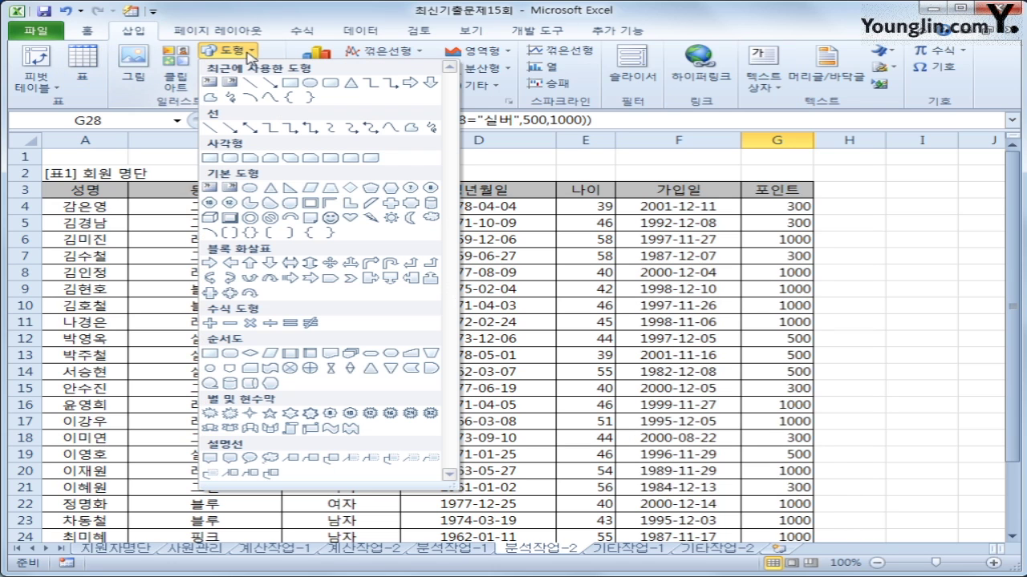
left_click(210, 158)
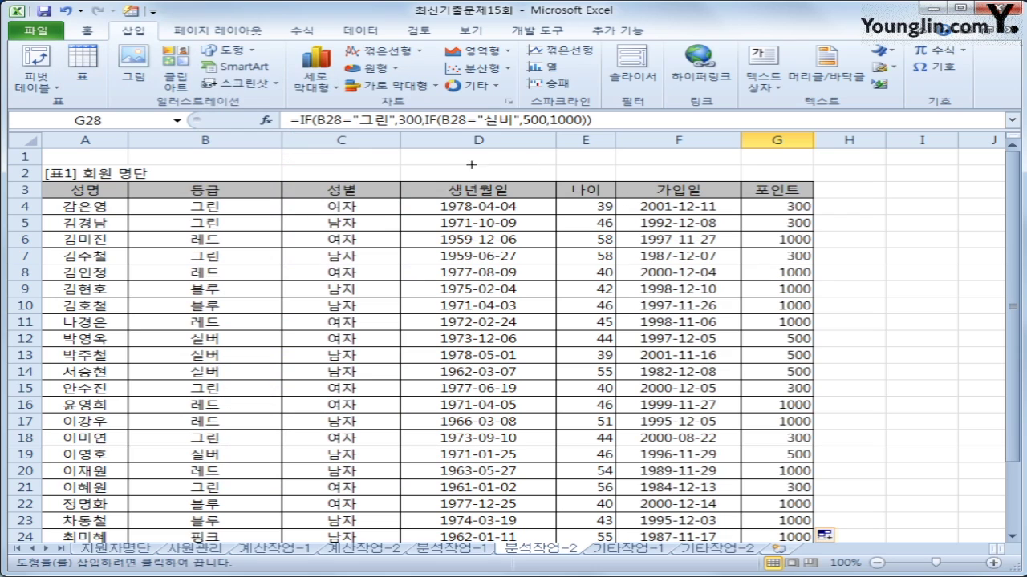
mouse_move(400, 149)
left_mouse_down()
mouse_move(557, 168)
mouse_move(557, 182)
left_mouse_up()
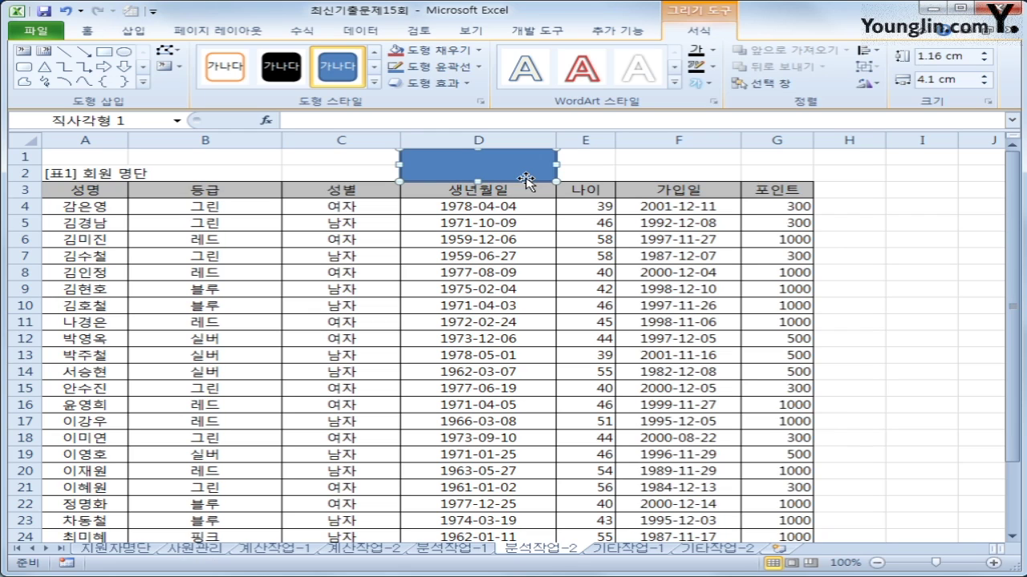
type("포인트")
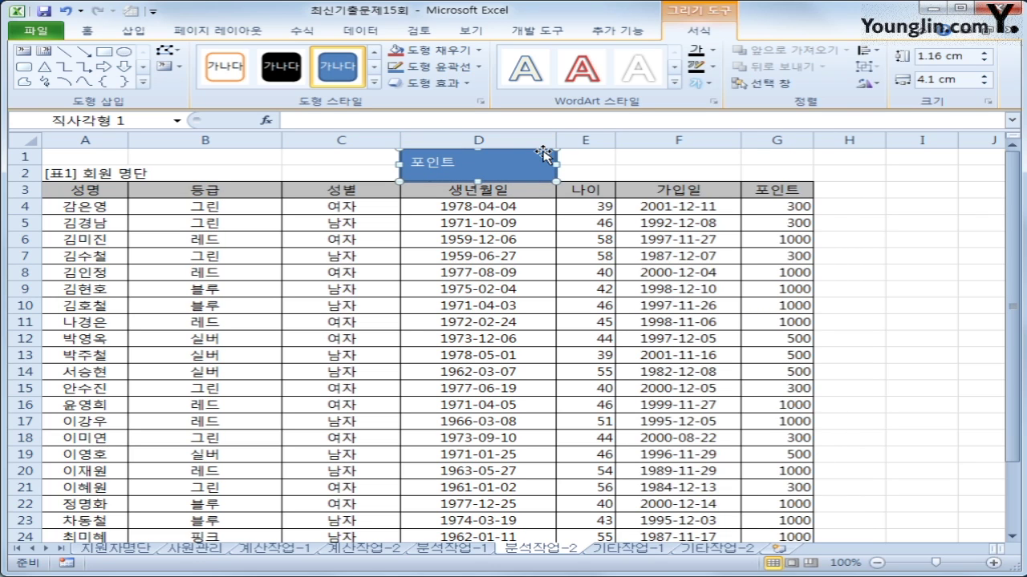
- Center the rectangle's text vertically and horizontally and increase its font size to 12
left_click(85, 31)
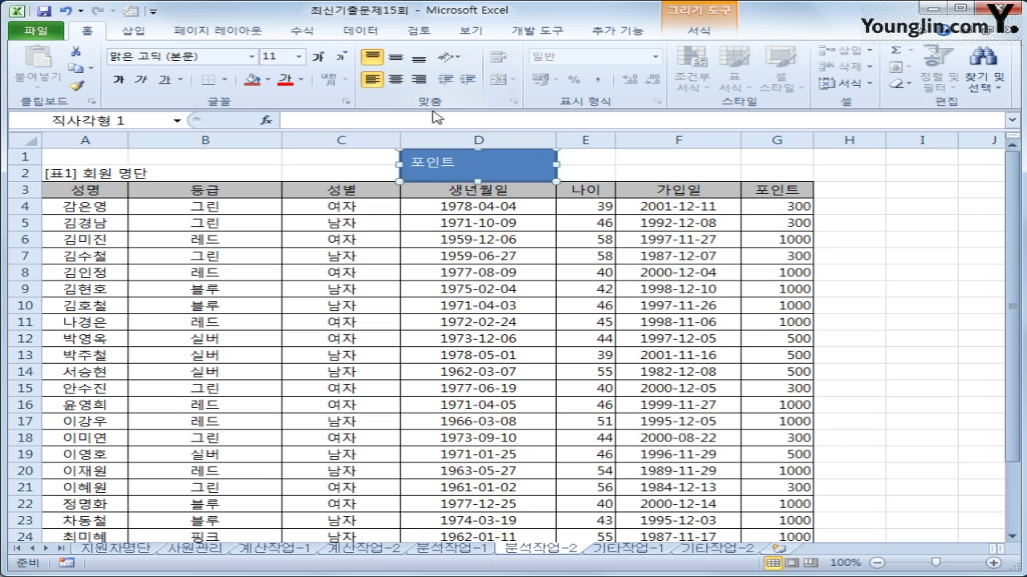
left_click(396, 57)
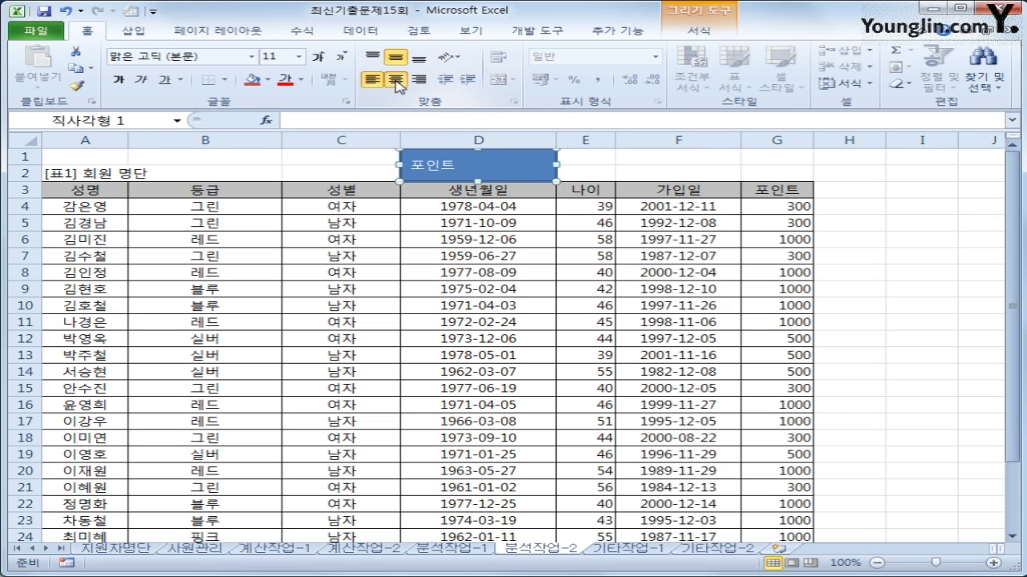
left_click(395, 79)
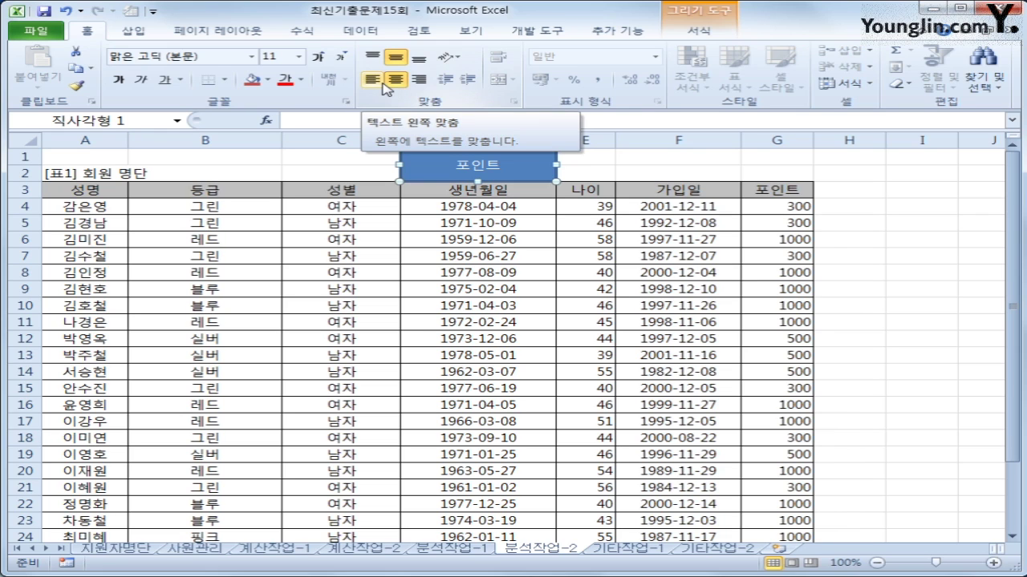
left_click(319, 59)
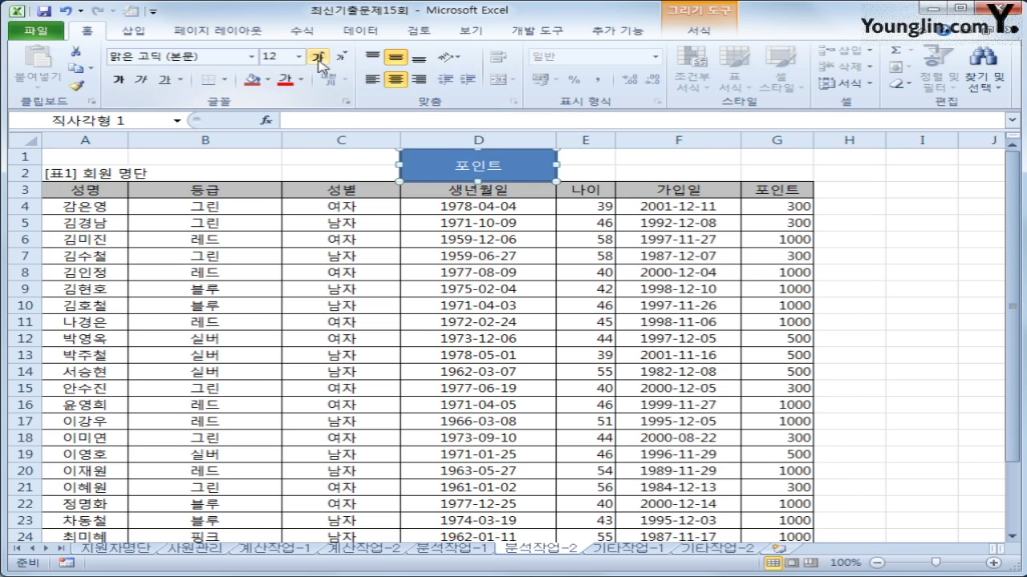
- Assign the 포인트 macro to the rectangle and deselect the shape
right_click(549, 169)
left_click(653, 360)
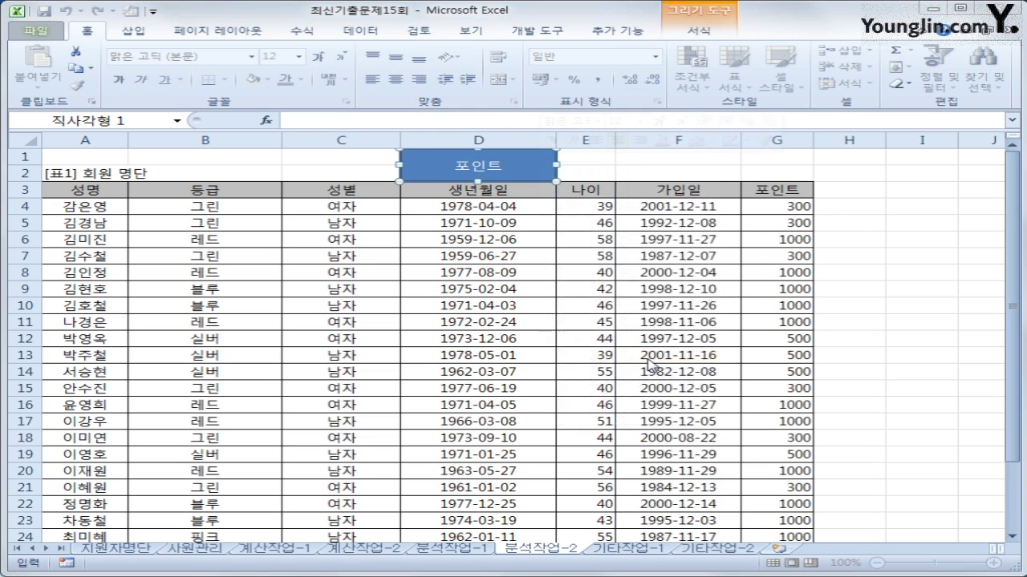
left_click(480, 281)
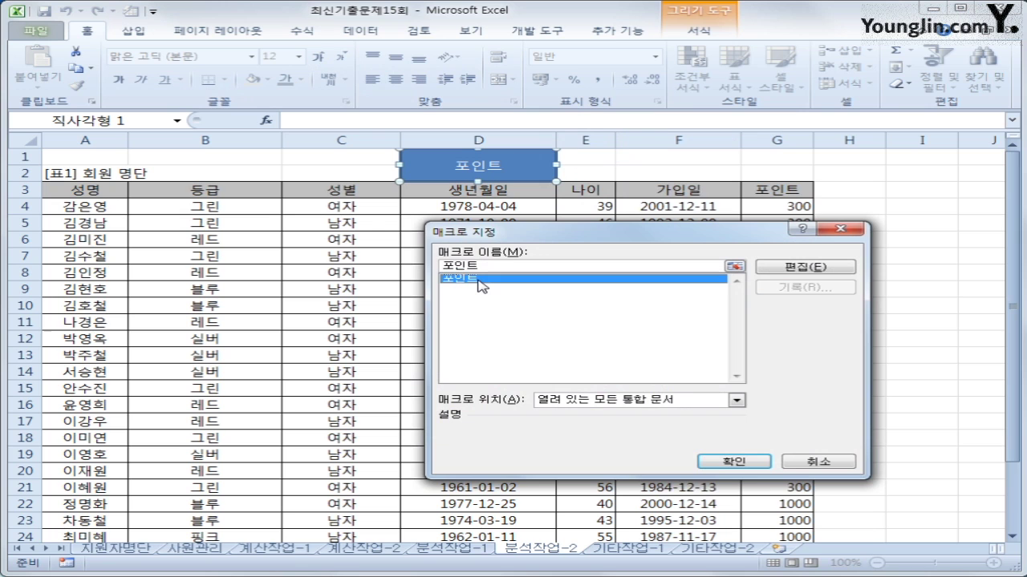
left_click(731, 462)
left_click(868, 287)
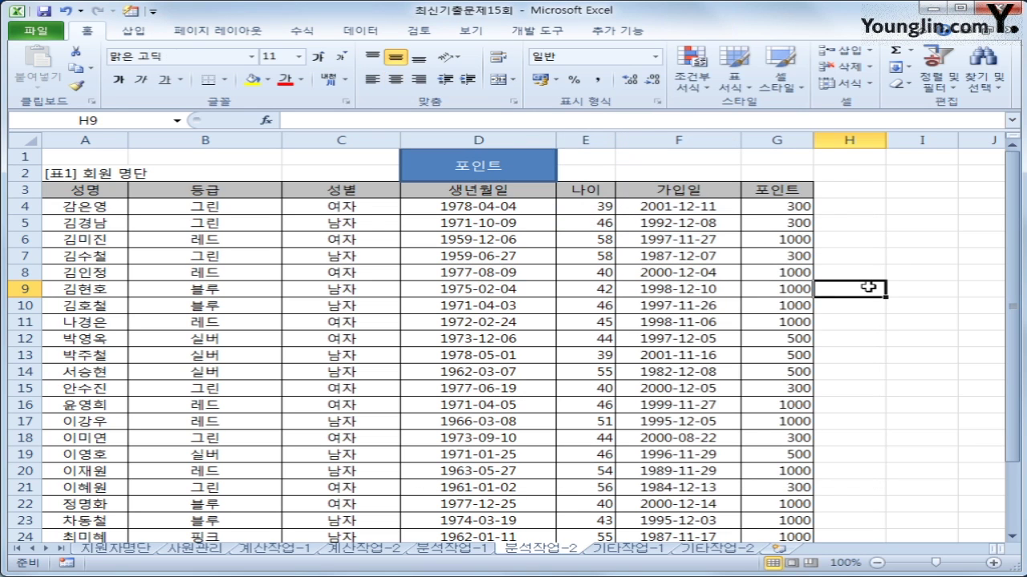
- Clear the point values in G4:G28, run the 포인트 macro from the rectangle to refill them, and return to cell A1
left_click_drag(791, 207, 786, 474)
key("Delete")
scroll(782, 473, "up", 3)
left_click(848, 321)
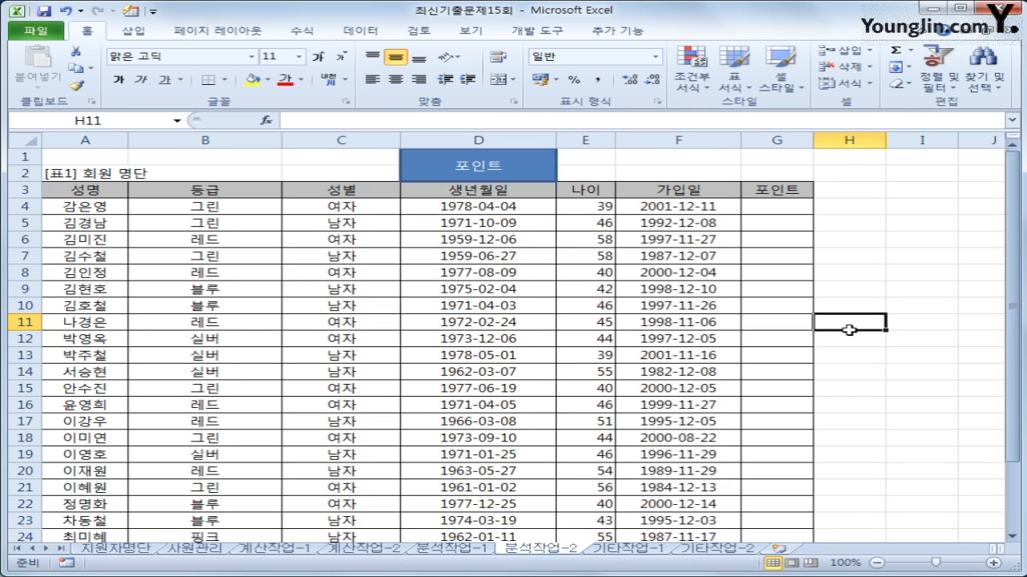
left_click(469, 164)
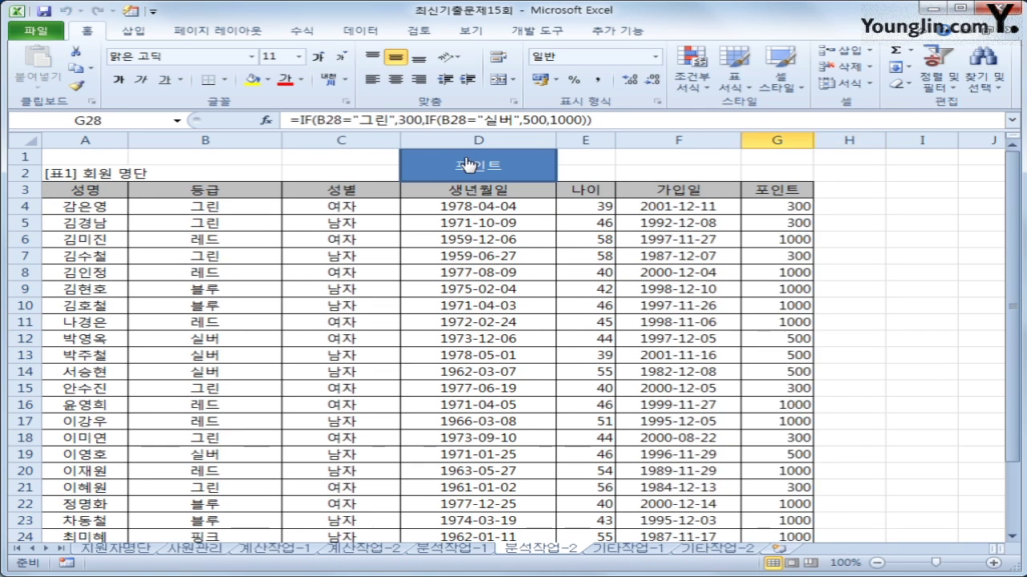
scroll(884, 365, "down", 4)
scroll(883, 365, "up", 4)
left_click(102, 155)
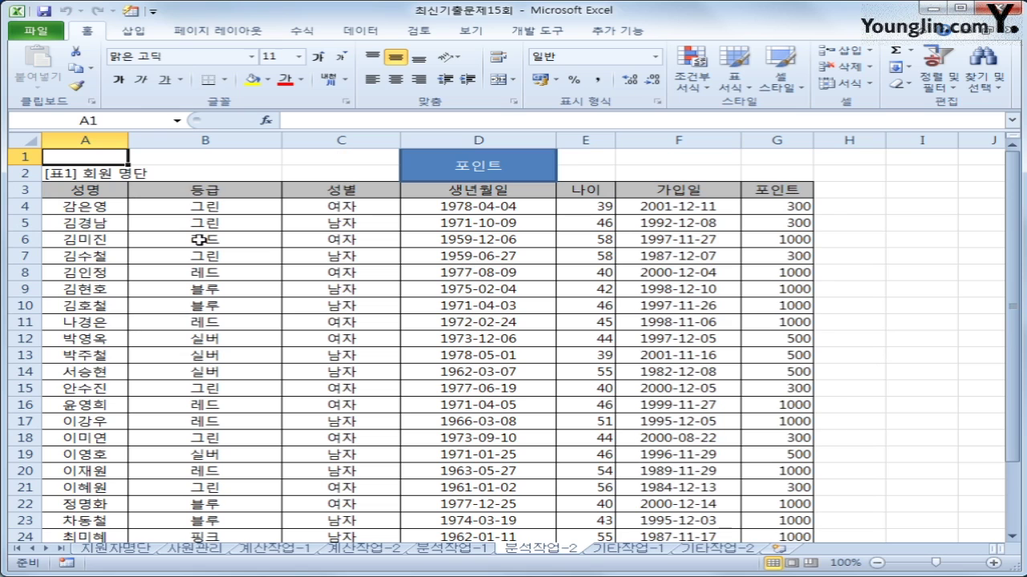
- Open the 기타작업-1 sheet and select the column chart below the 인터넷통계 table
left_click(656, 549)
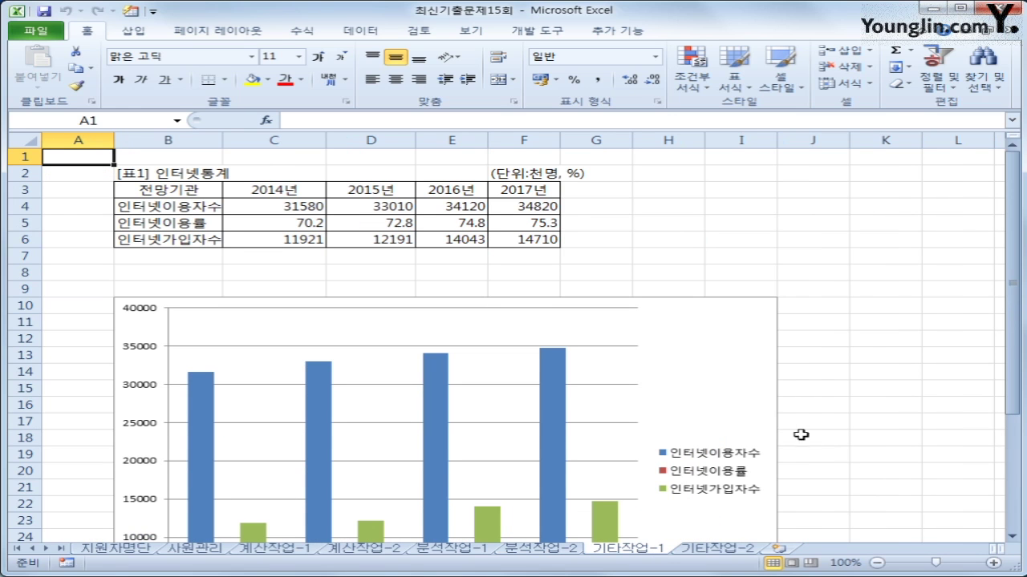
left_click(766, 434)
scroll(778, 409, "down", 2)
scroll(749, 401, "up", 2)
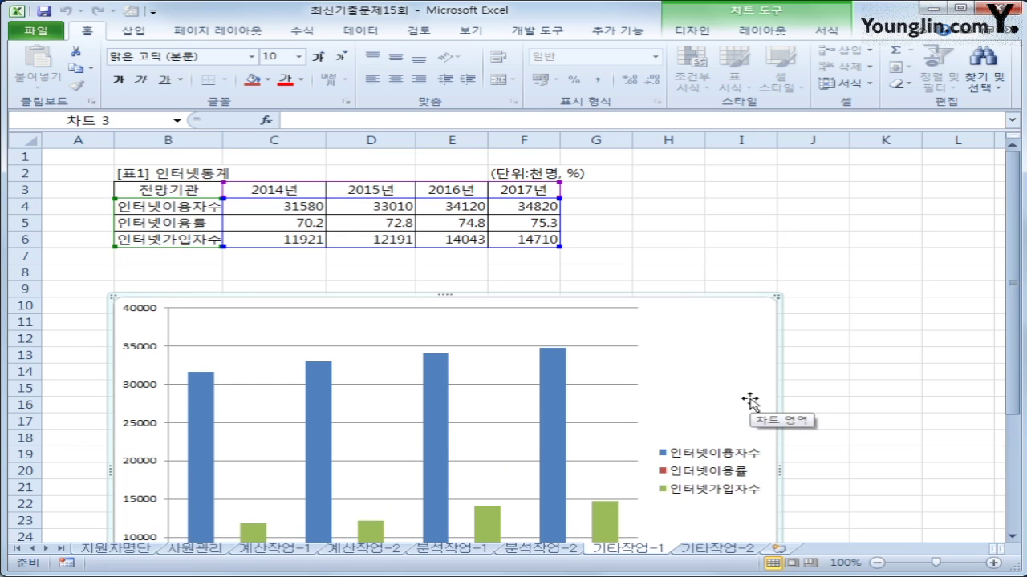
scroll(750, 401, "down", 2)
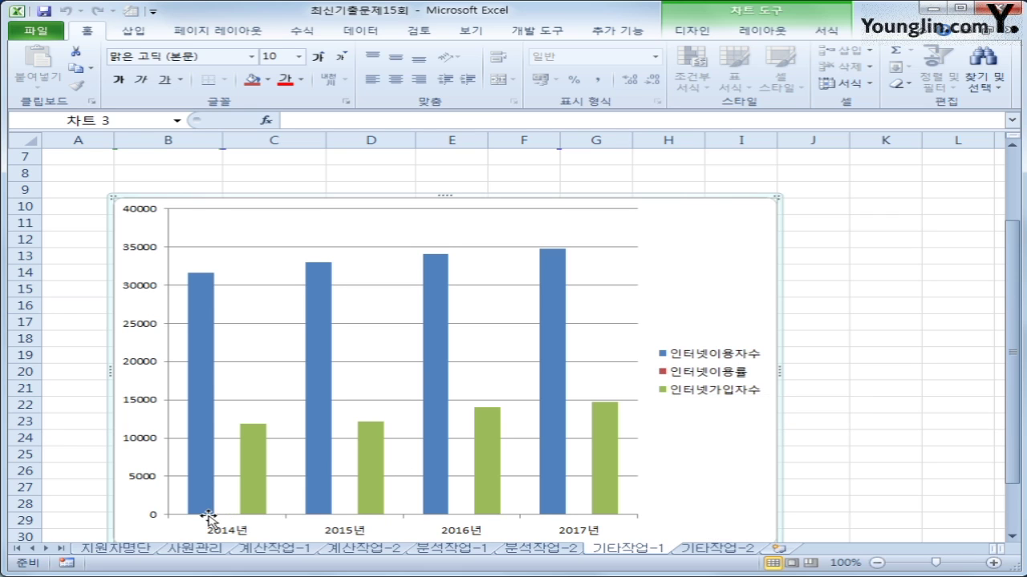
mouse_move(231, 514)
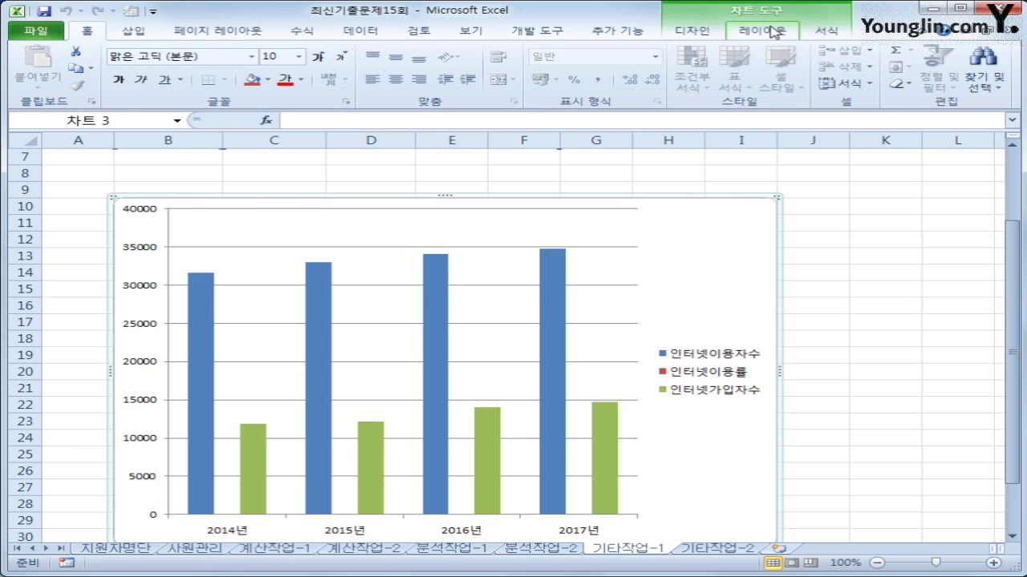
- Select the chart's 인터넷이용률 series and change its chart type to a line with markers
left_click(774, 31)
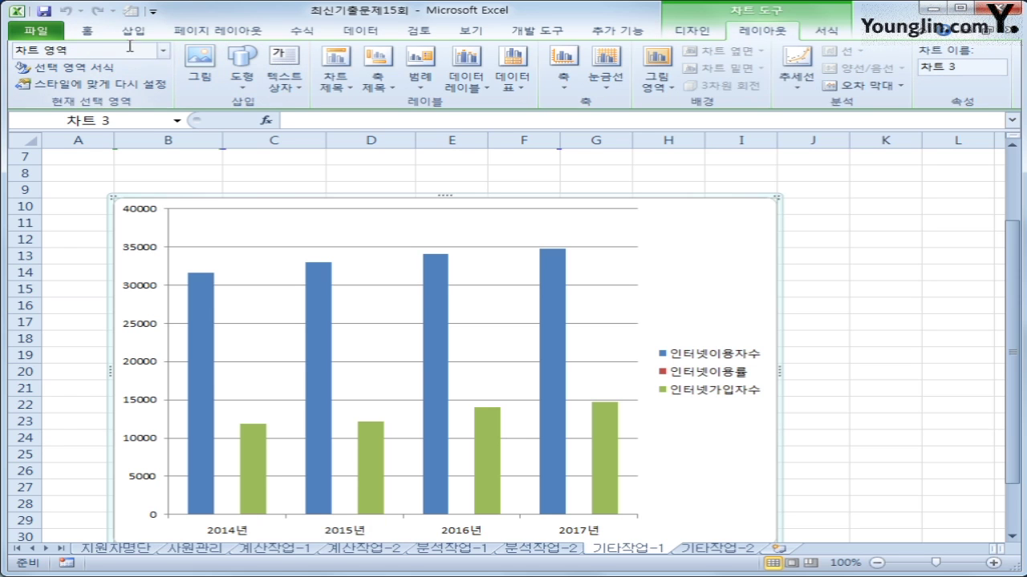
left_click(163, 52)
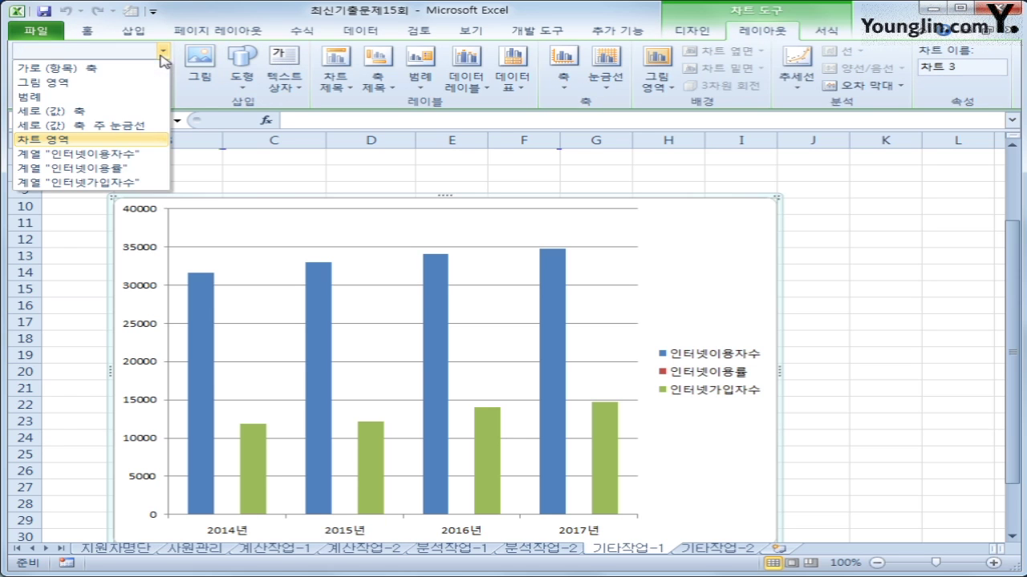
left_click(131, 170)
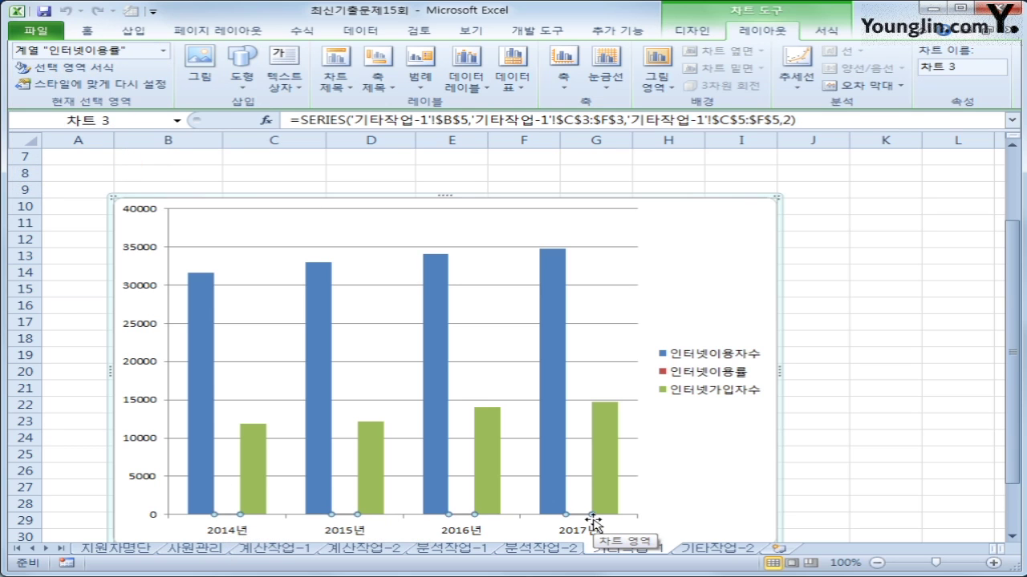
left_click(691, 31)
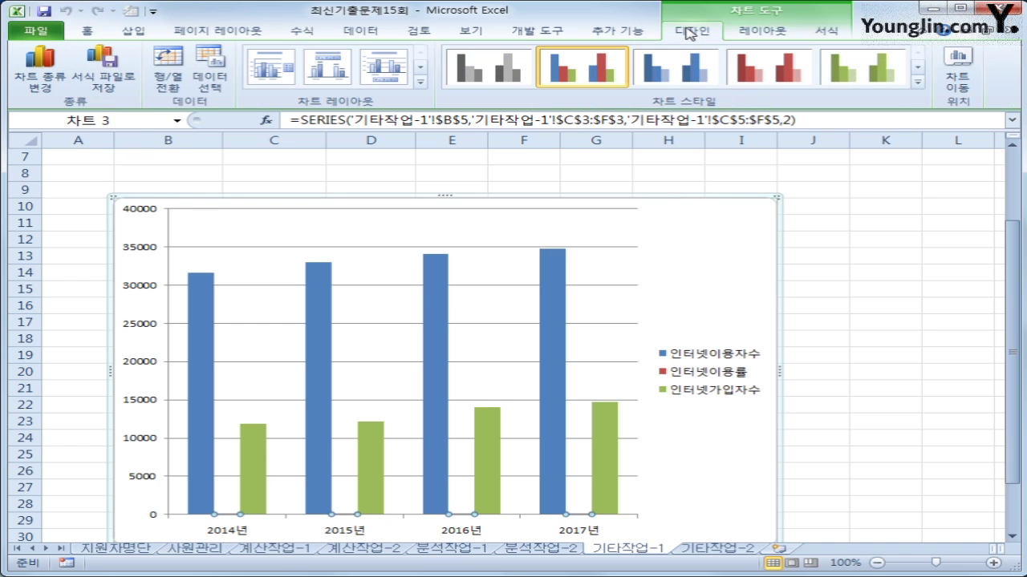
left_click(36, 64)
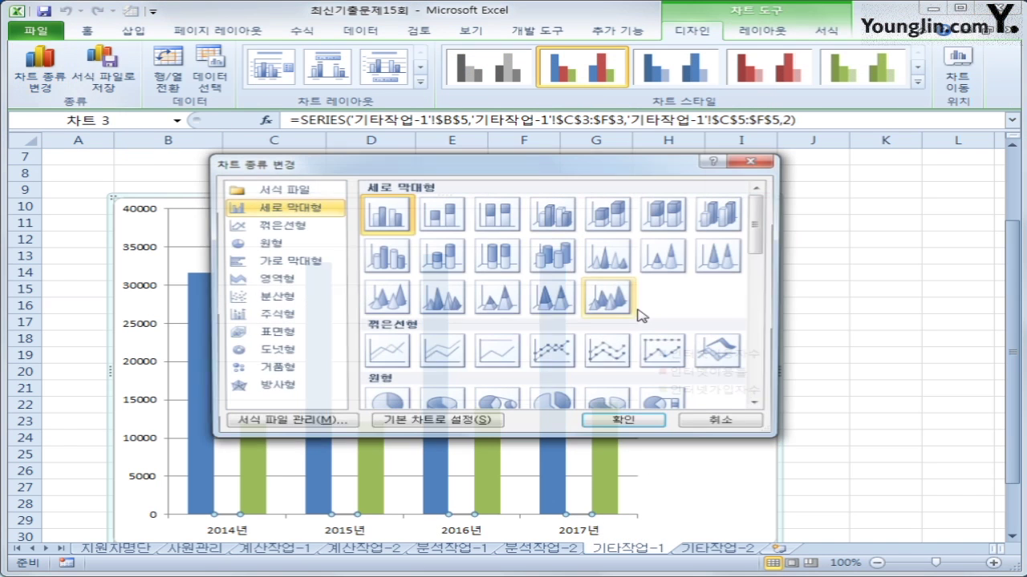
left_click(571, 352)
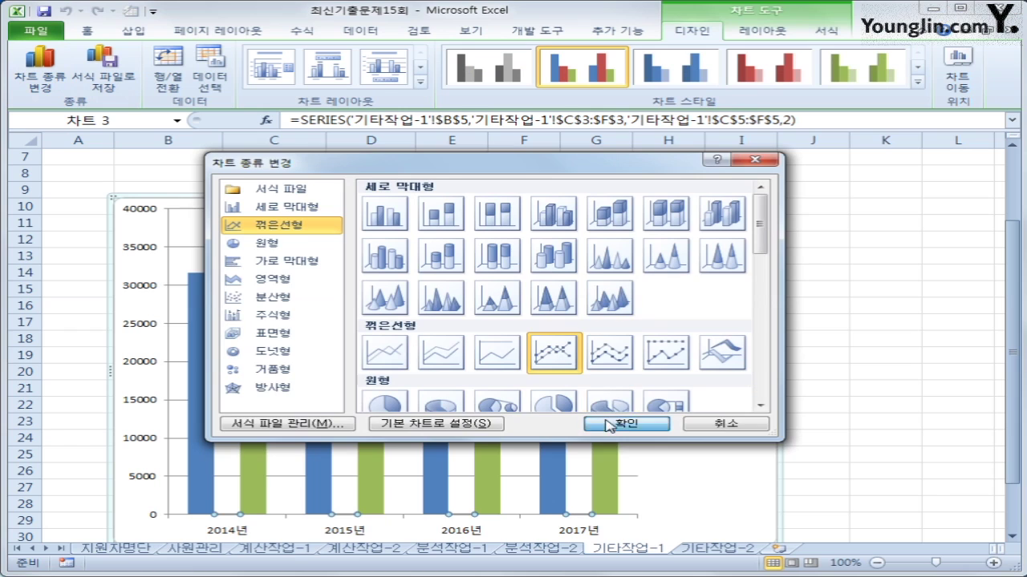
left_click(607, 425)
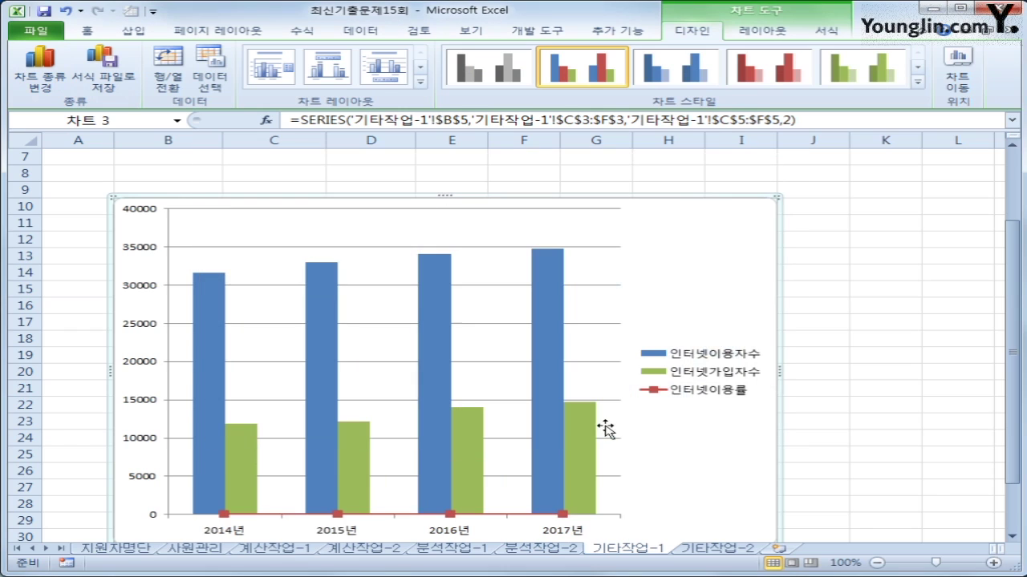
- Plot the 인터넷이용률 line series on the secondary axis (보조 축)
left_click(451, 515)
right_click(452, 520)
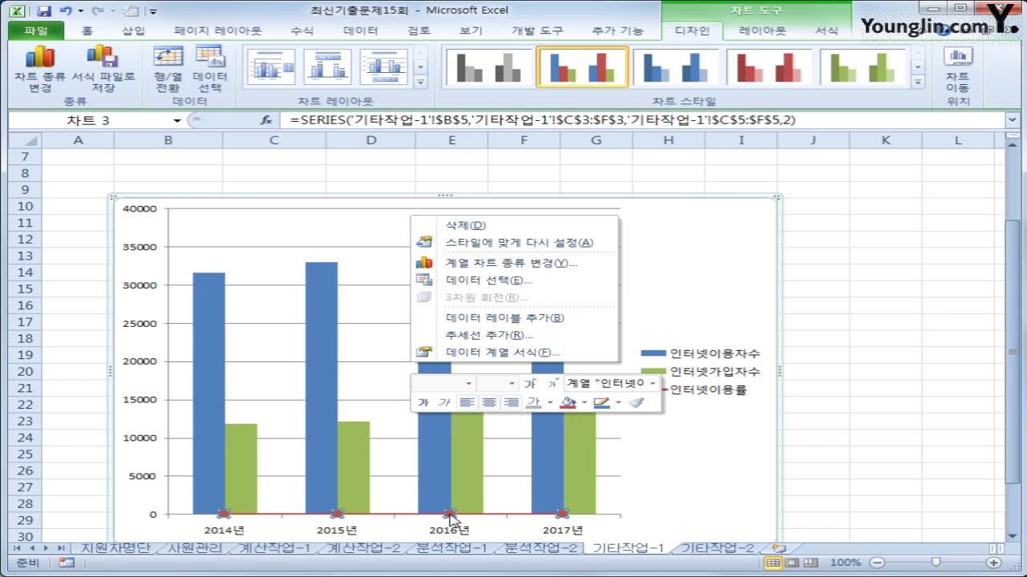
left_click(501, 354)
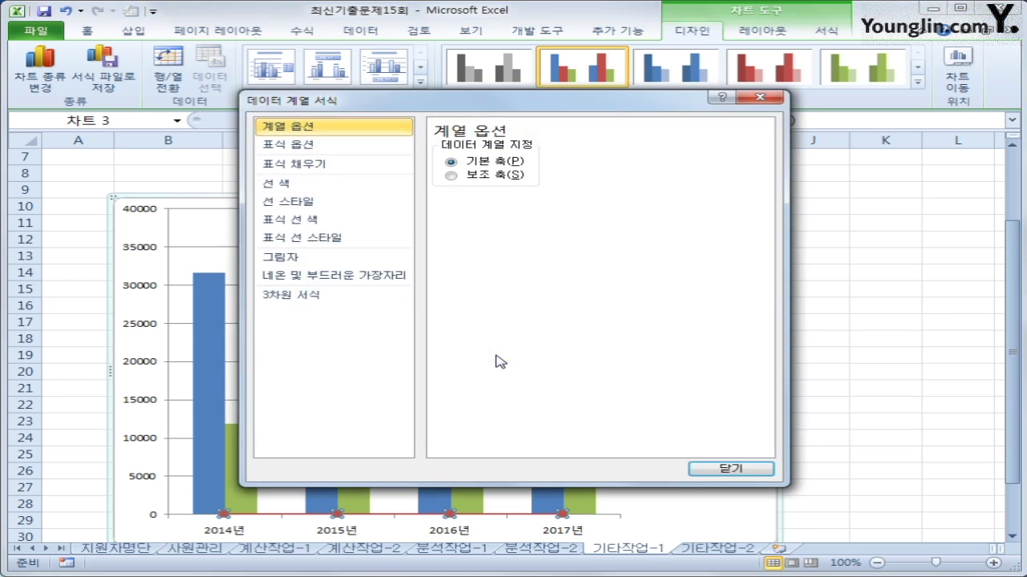
left_click(451, 175)
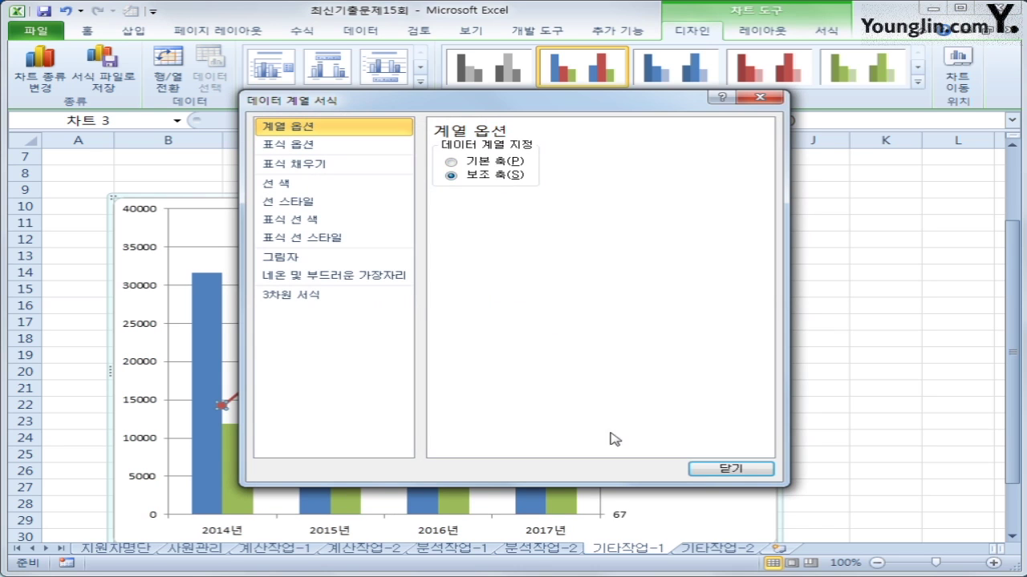
left_click(732, 470)
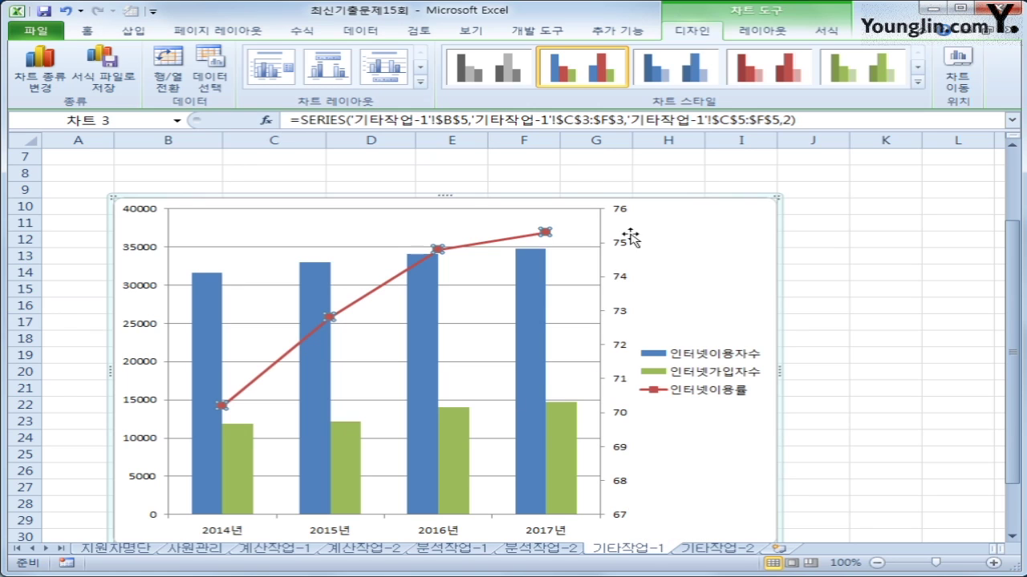
- Open the secondary vertical axis formatting and fix the axis minimum at 66
left_click(620, 280)
right_click(620, 281)
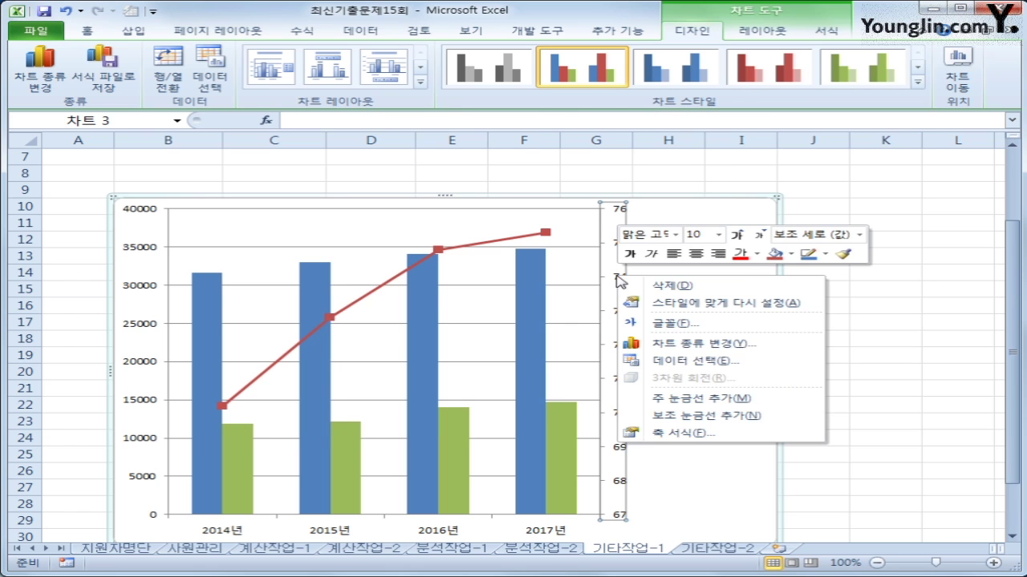
left_click(745, 436)
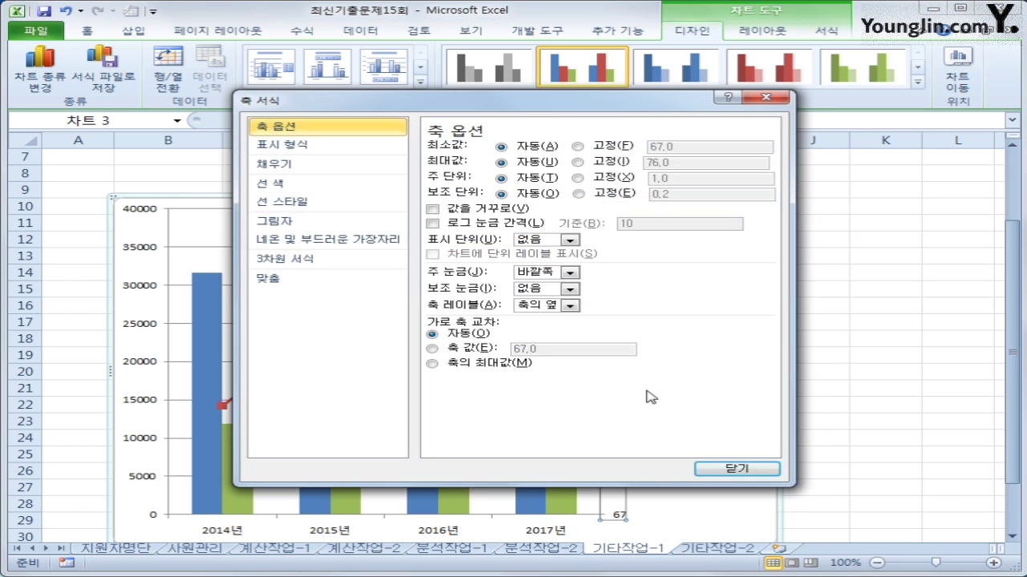
left_click(629, 147)
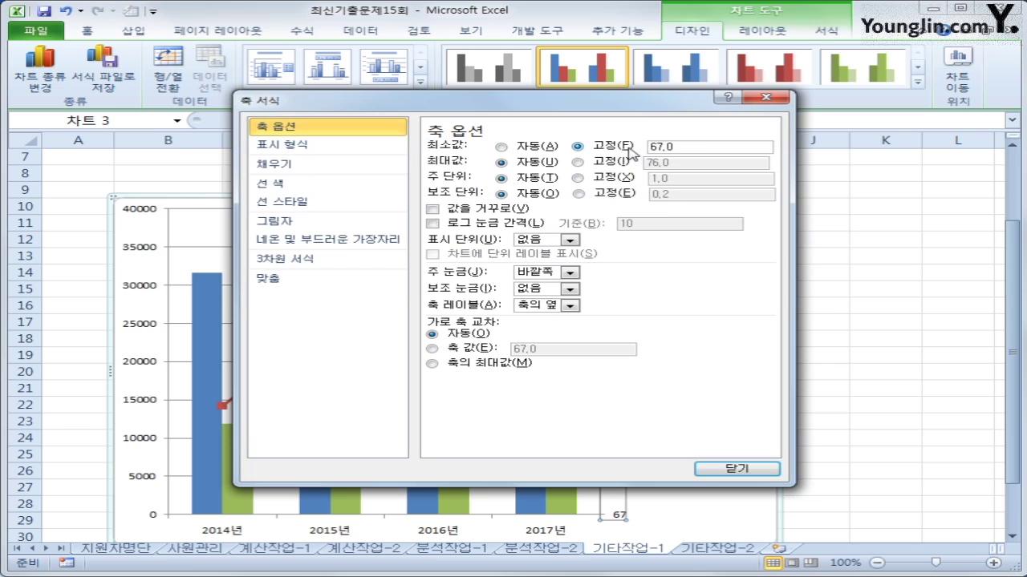
double_click(708, 147)
type("66")
- Fix the secondary vertical axis maximum at 80 and its major unit at 2, and close the axis formatting
left_click(619, 163)
double_click(689, 163)
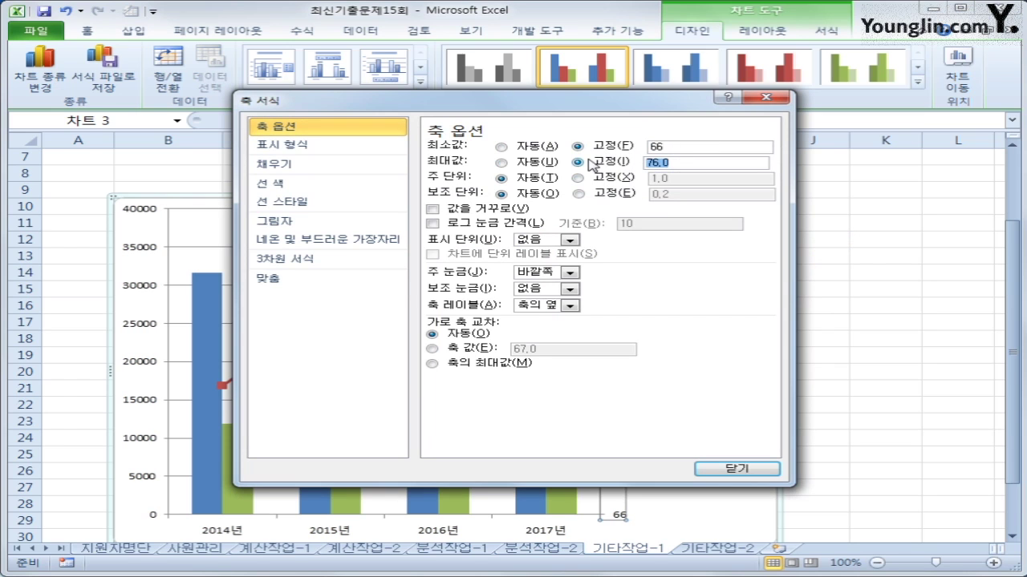
type("80")
left_click(609, 178)
double_click(688, 178)
type("2")
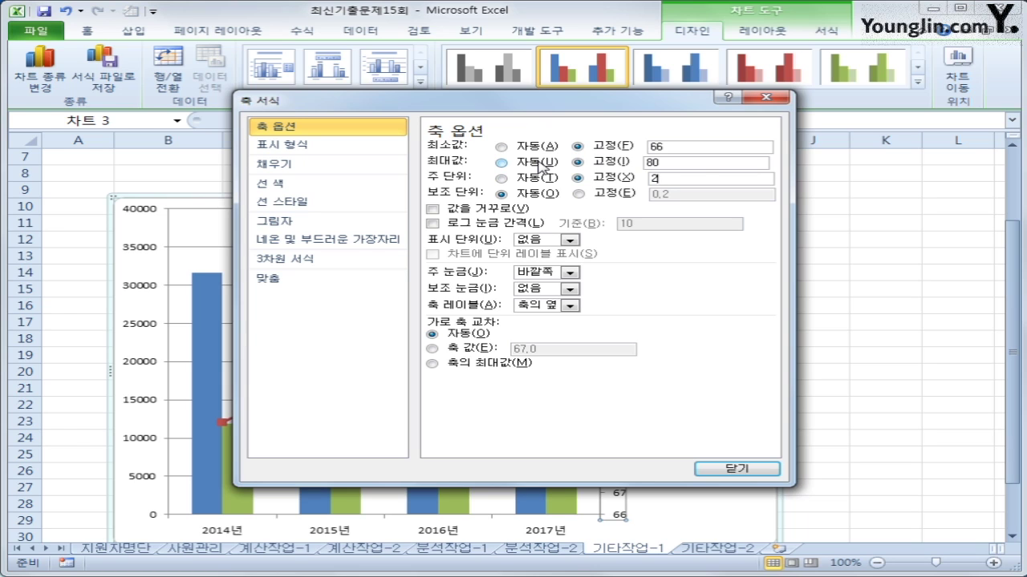
left_click(758, 469)
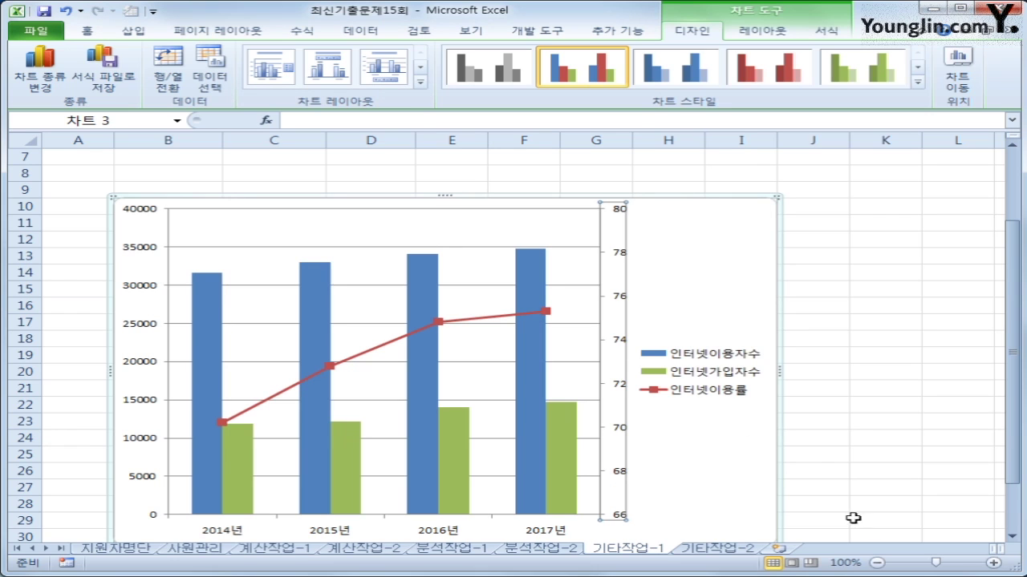
- Add a chart title above the plot area with the text 인터넷 통계
left_click(733, 276)
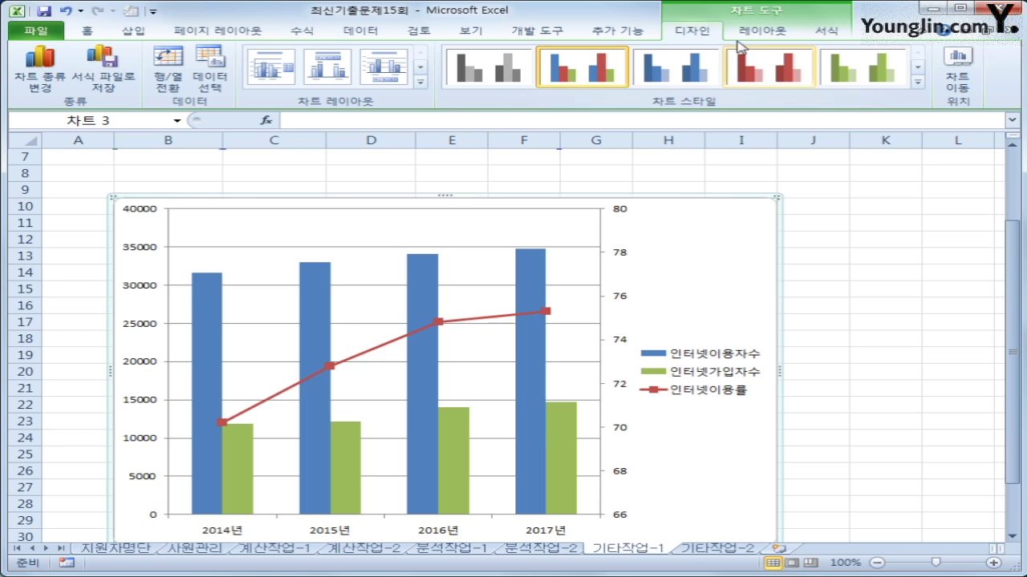
left_click(759, 32)
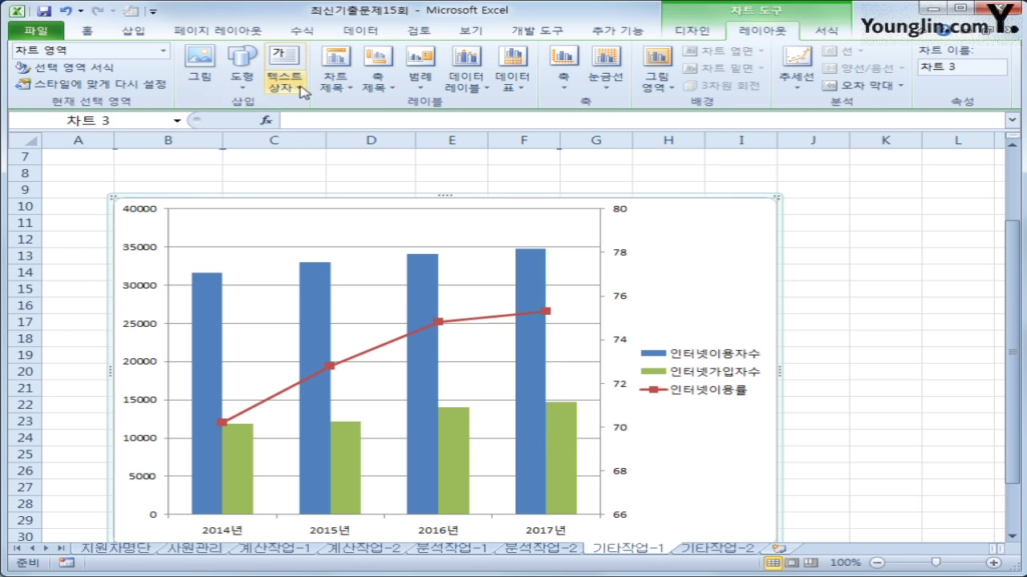
left_click(341, 80)
left_click(391, 204)
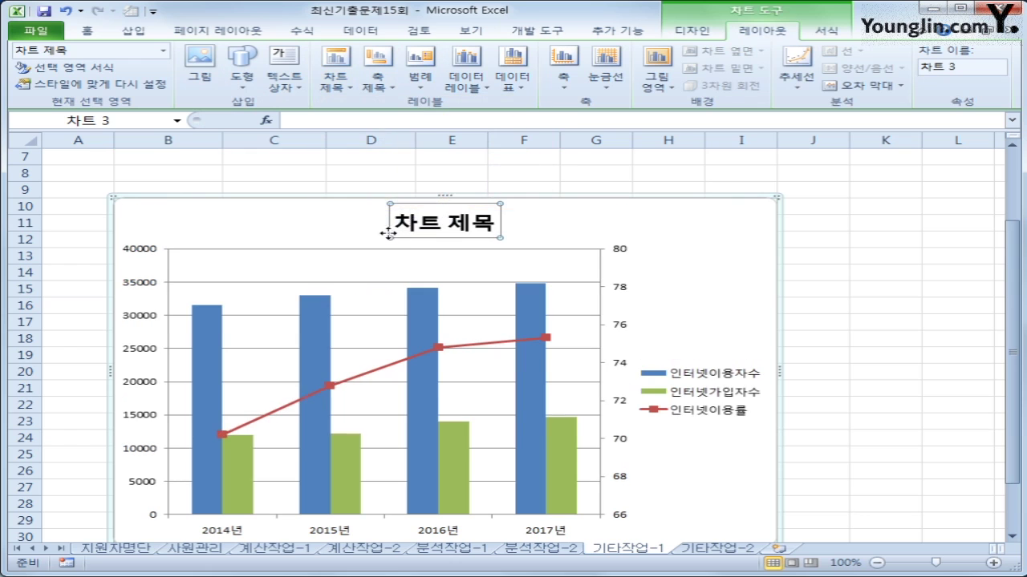
left_click_drag(393, 223, 501, 224)
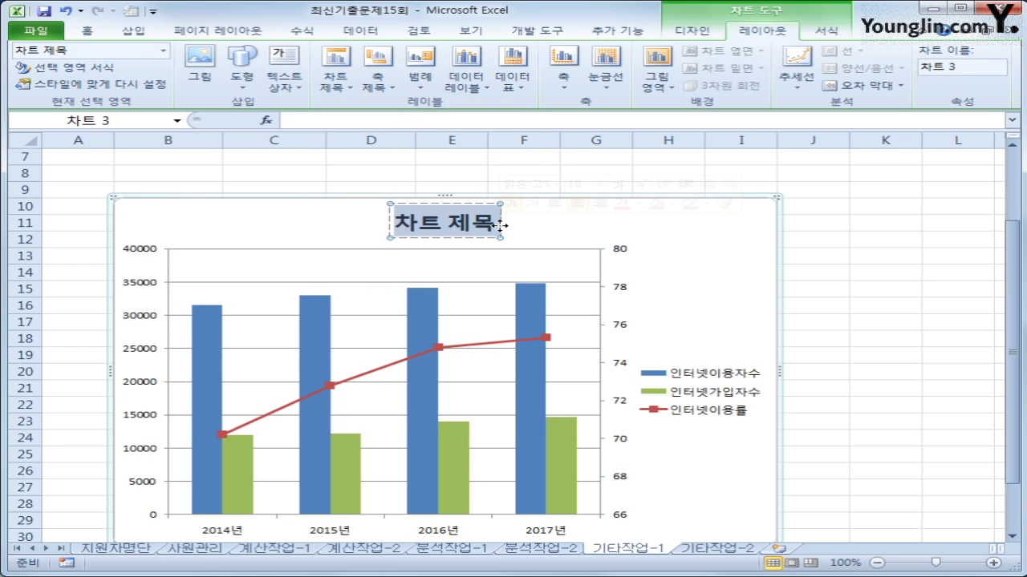
type("인")
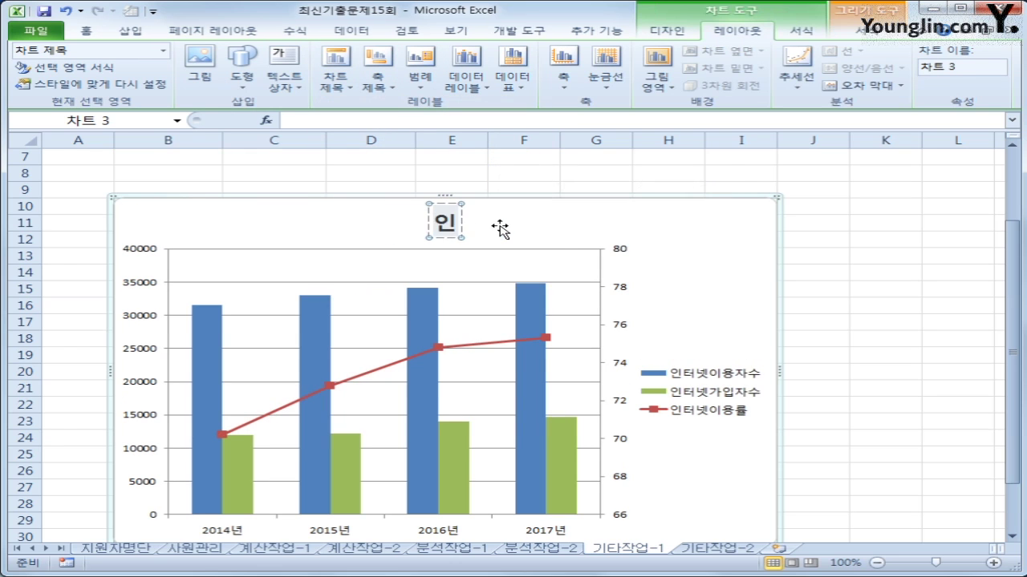
type("터넷 통ㄱㅖ")
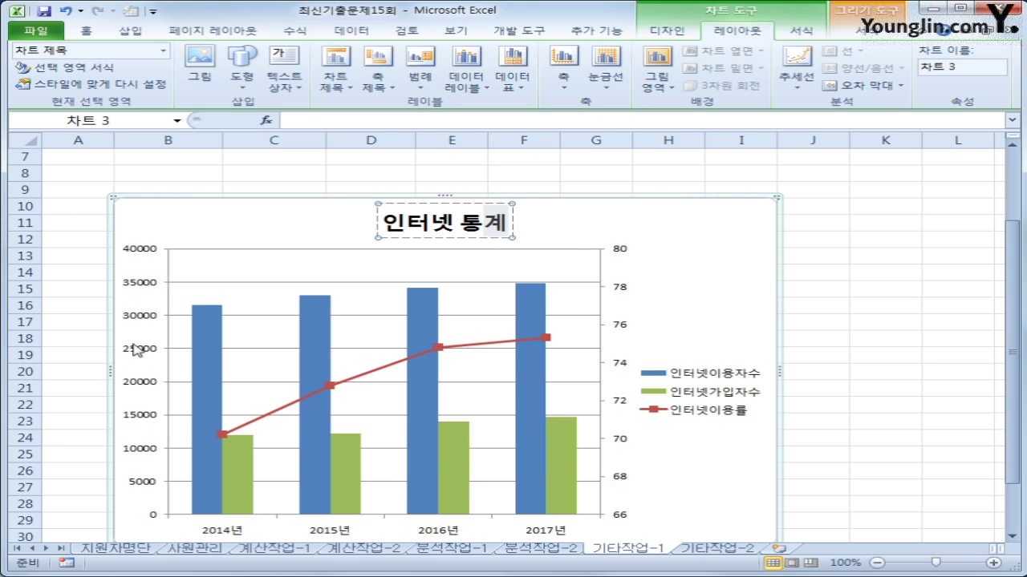
- Add a primary vertical axis title in vertical text (세로 제목) reading 인원
left_click(373, 94)
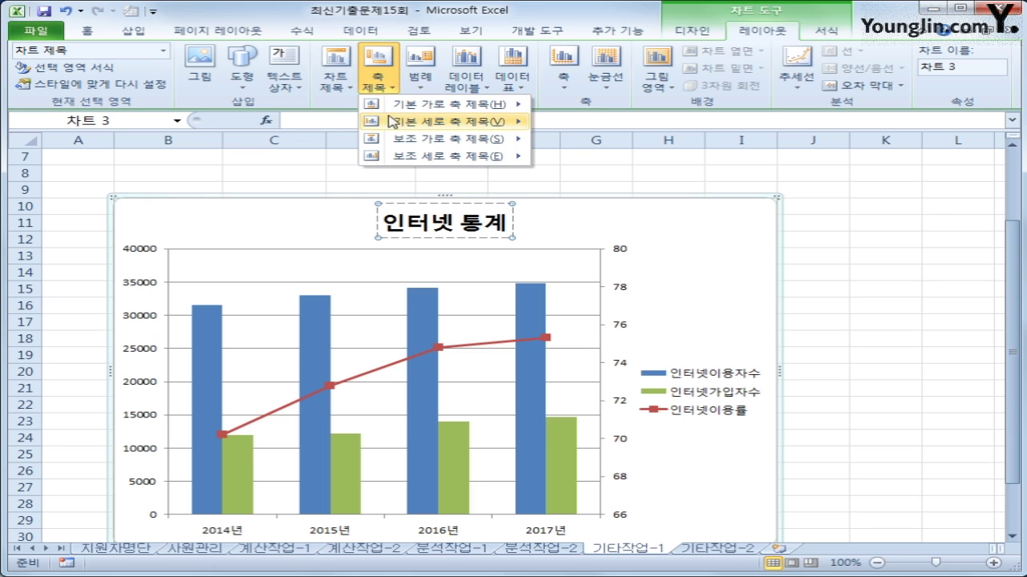
mouse_move(395, 124)
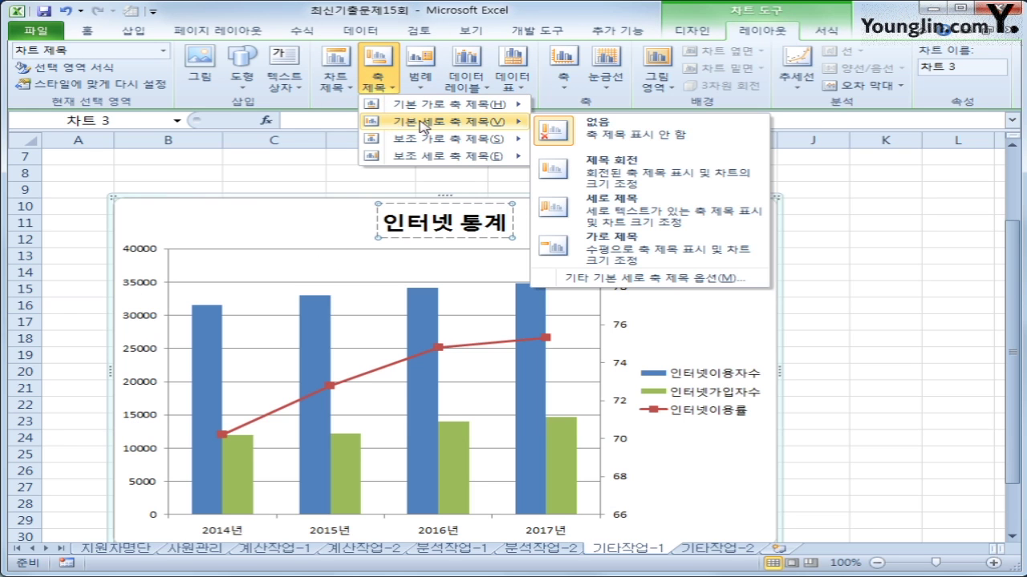
left_click(627, 207)
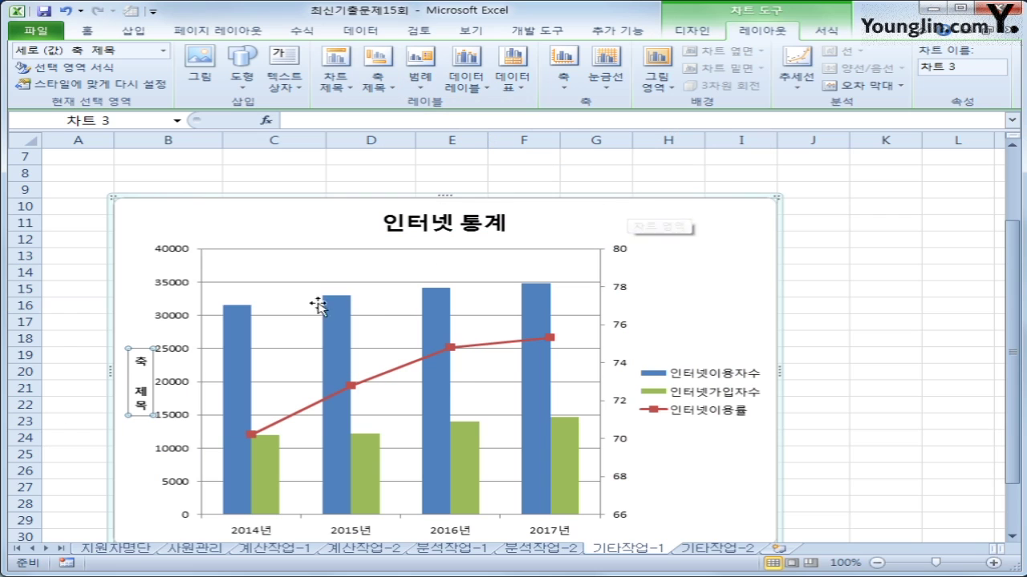
left_click_drag(142, 361, 152, 422)
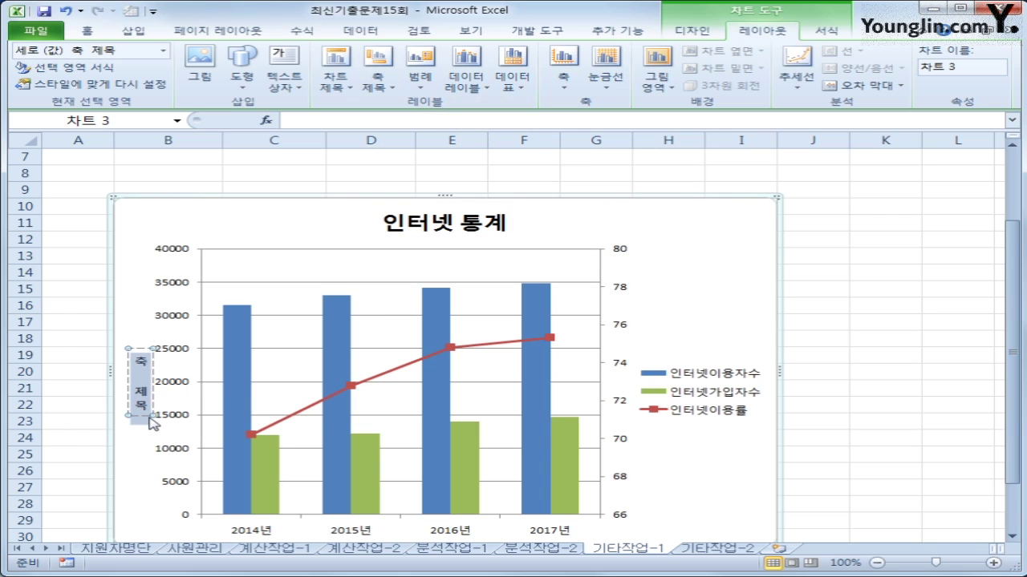
type("인원")
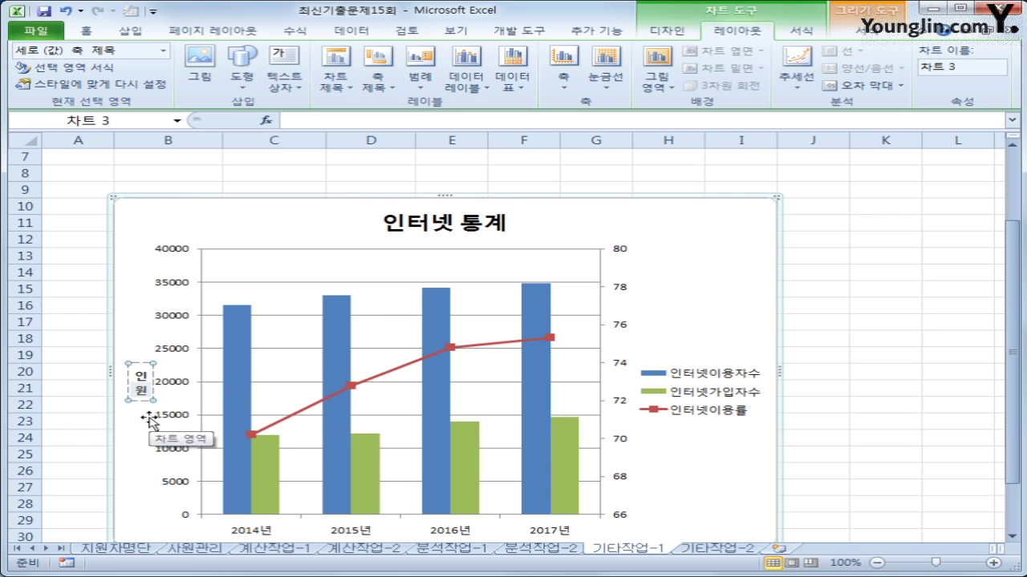
- Add a secondary vertical axis title in vertical text (세로 제목) reading 이용률
left_click(399, 88)
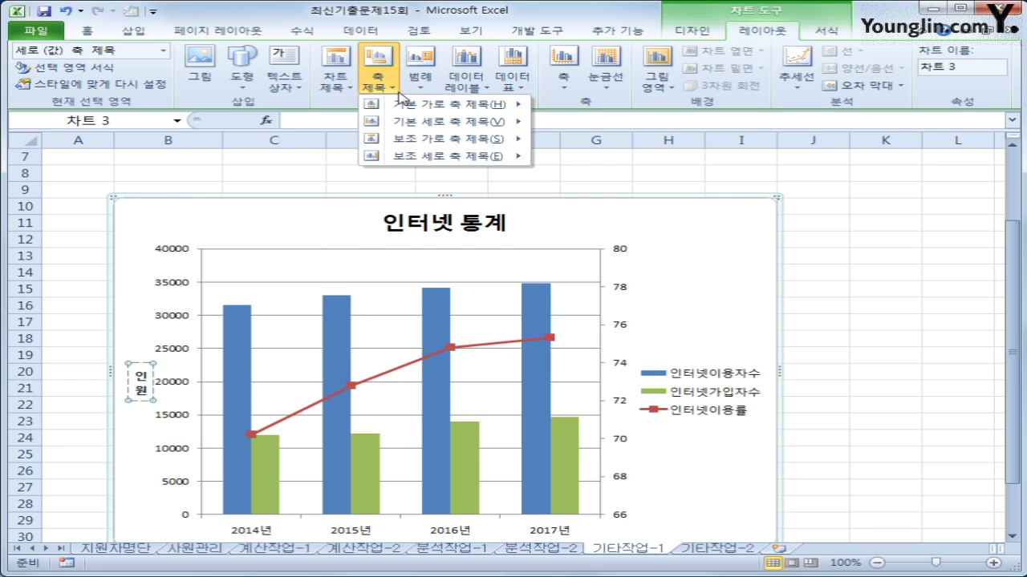
mouse_move(437, 158)
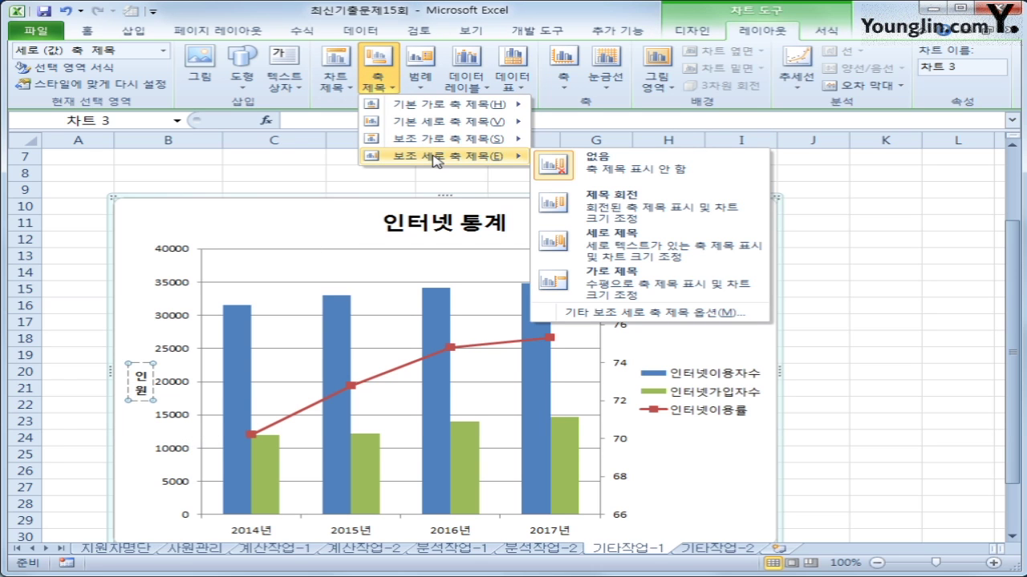
left_click(618, 241)
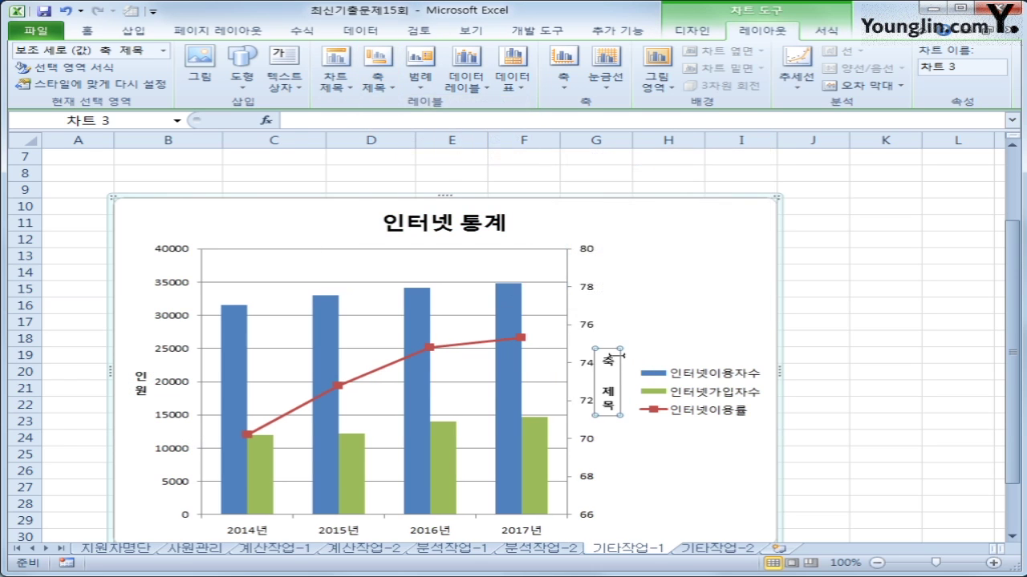
left_click_drag(617, 355, 607, 415)
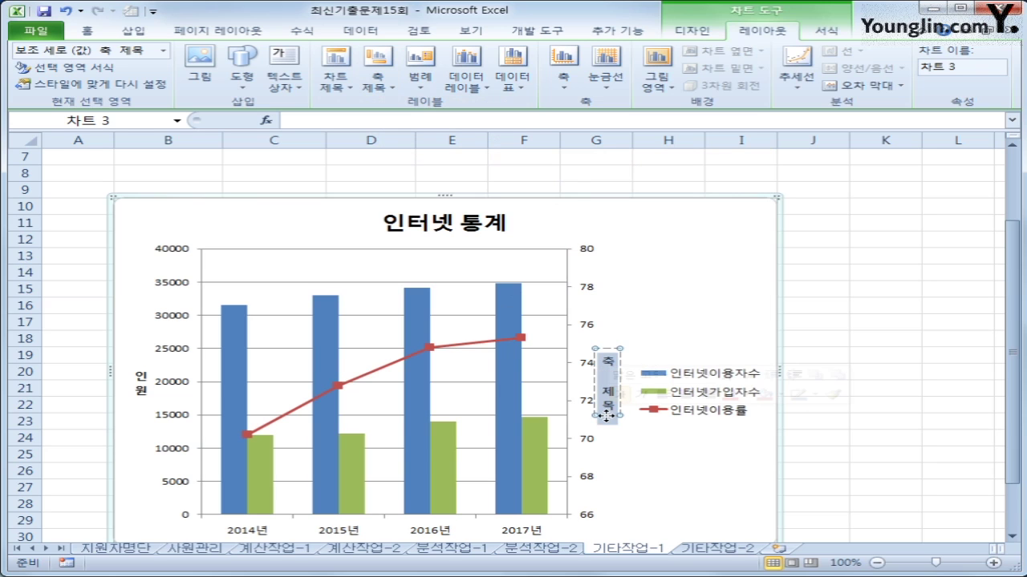
type("ㅇ")
type("용률")
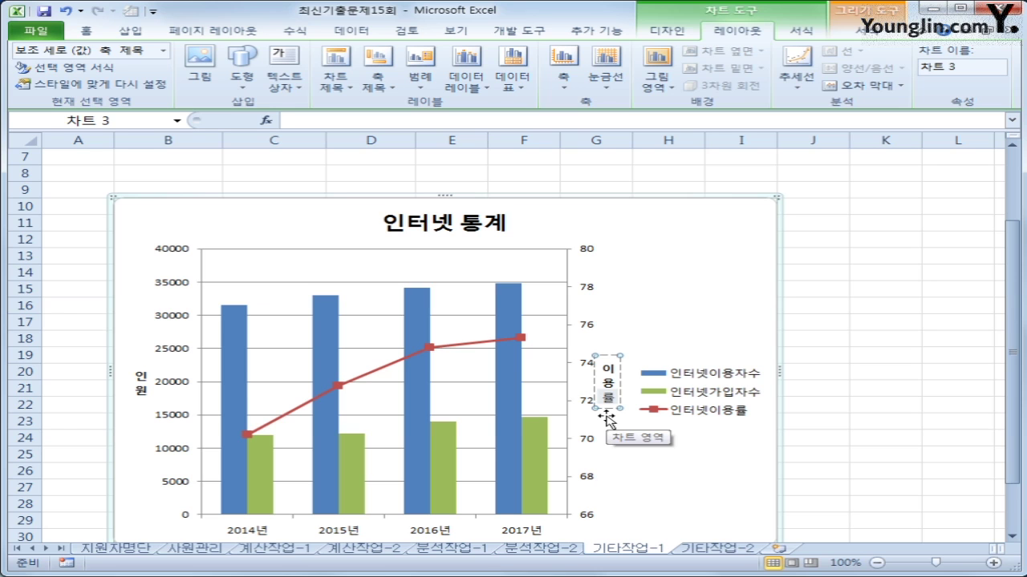
left_click(661, 513)
- Add a primary horizontal axis title below the axis with the text 연도
scroll(674, 496, "down", 1)
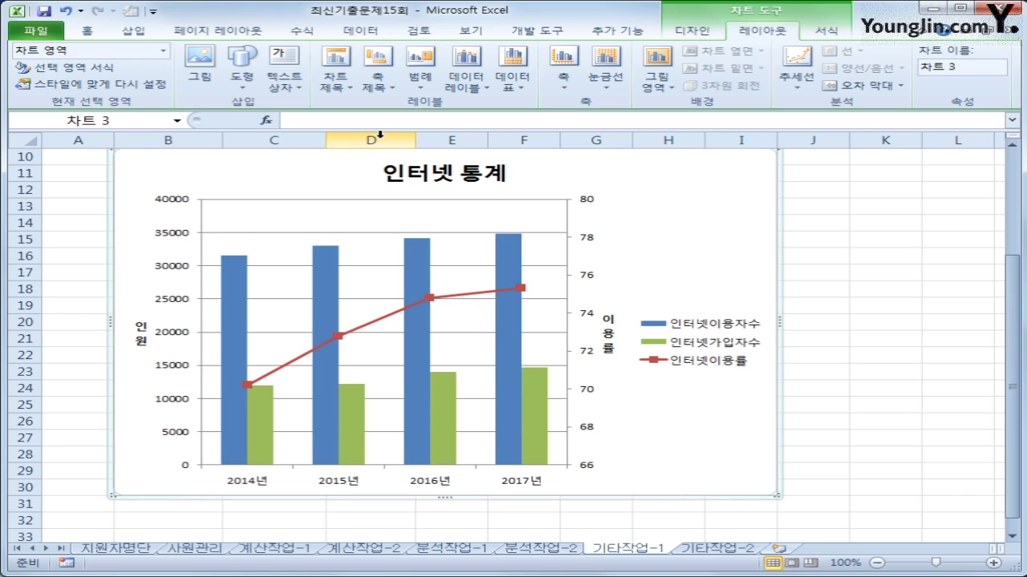
left_click(378, 78)
mouse_move(405, 107)
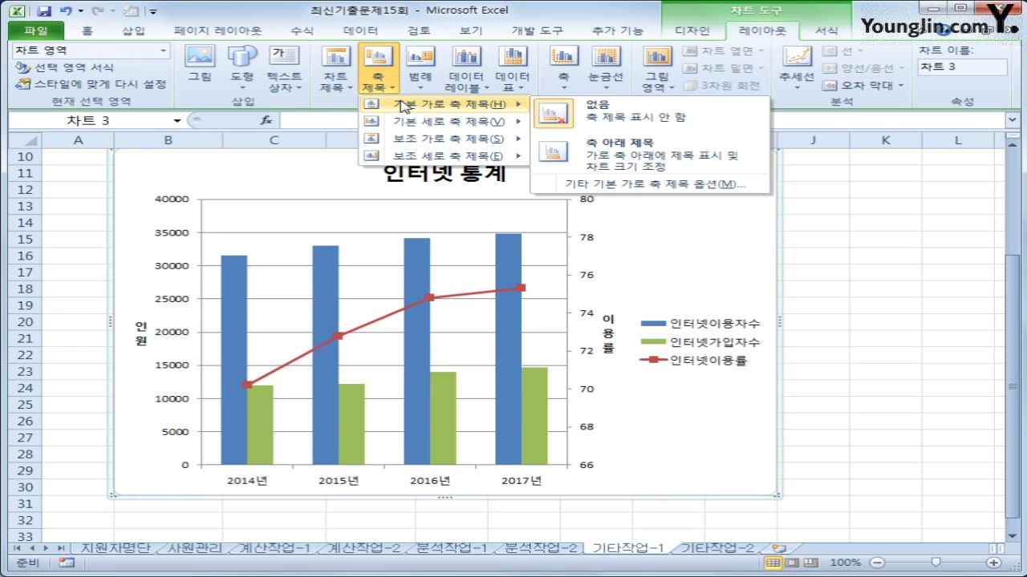
left_click(637, 155)
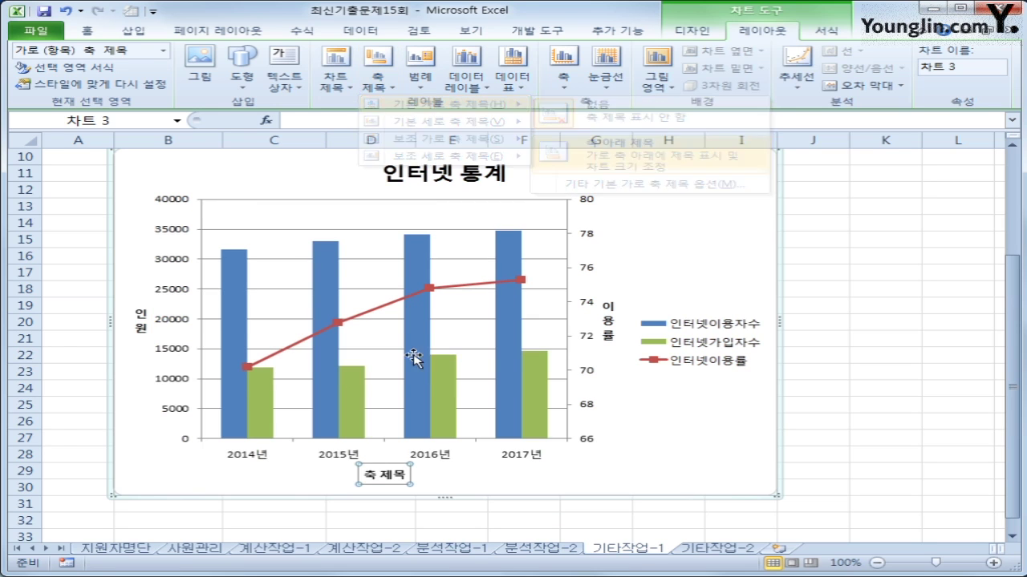
left_click_drag(360, 474, 408, 474)
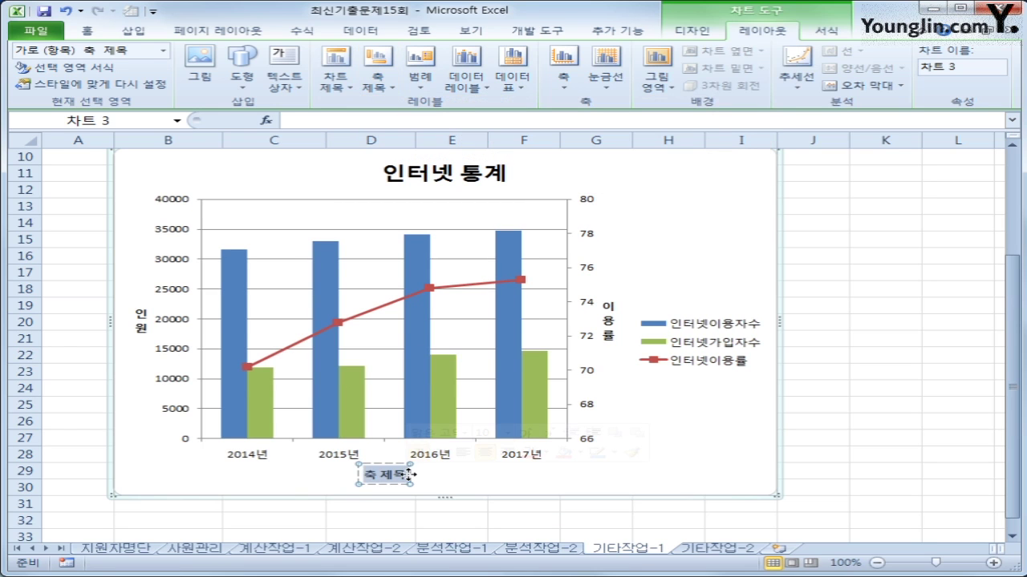
type("연도")
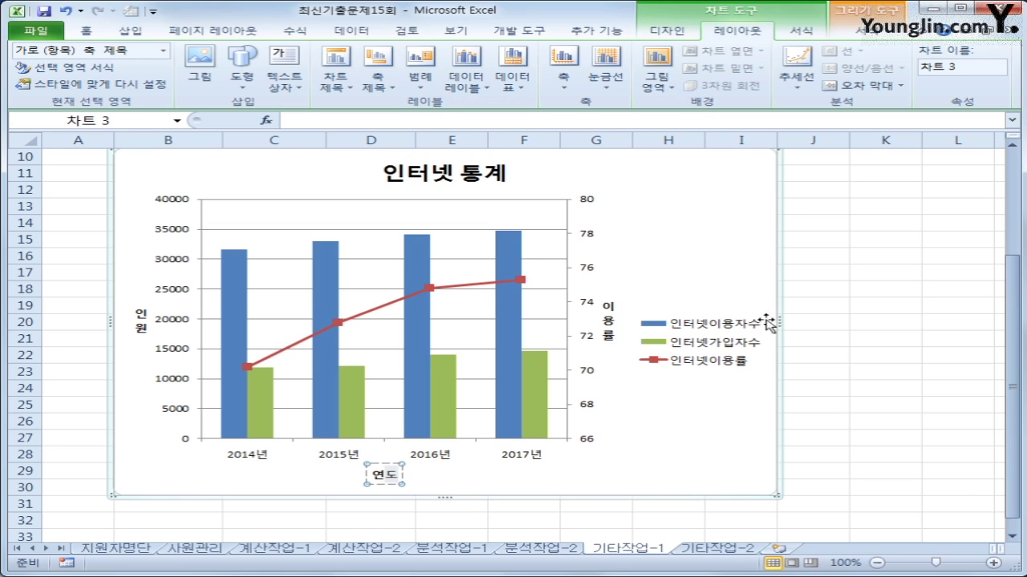
left_click(751, 226)
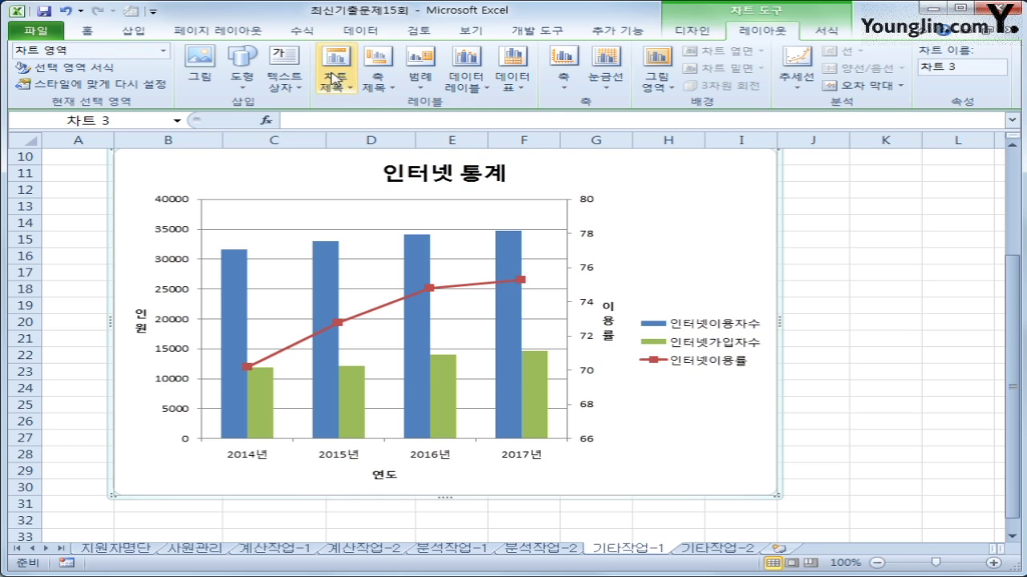
- Place the legend at the top of the chart and give it a solid black border
left_click(421, 76)
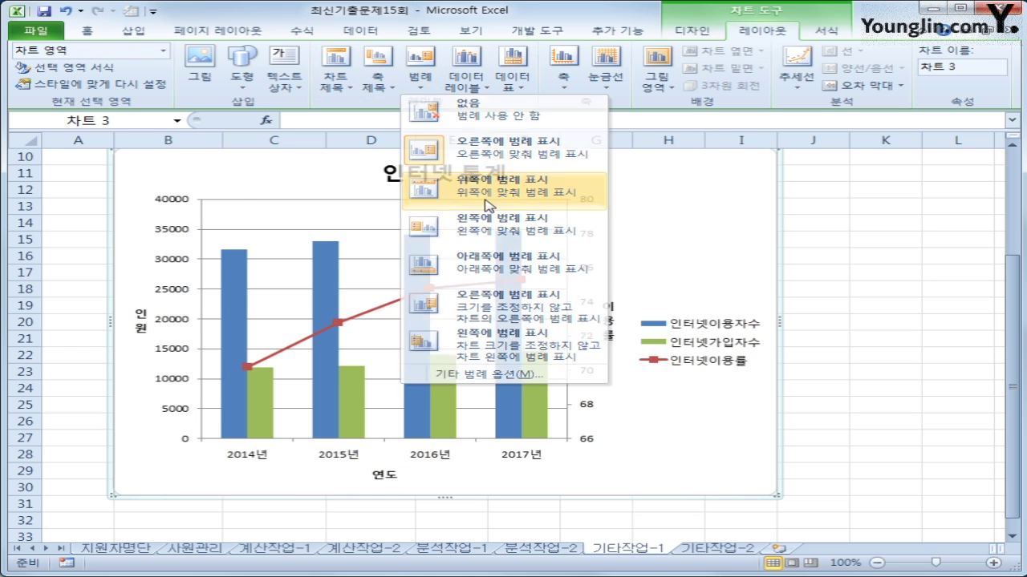
left_click(485, 205)
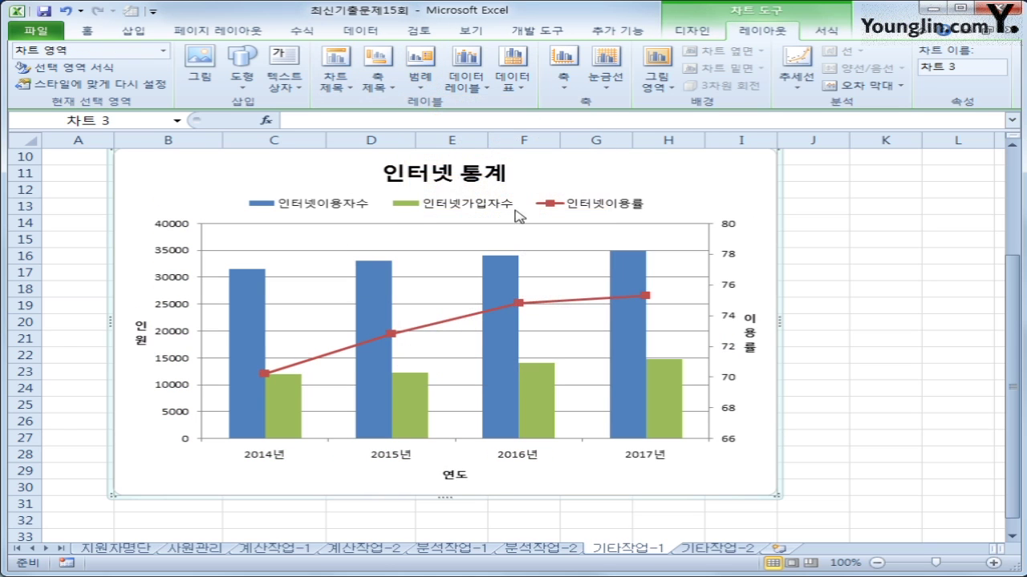
left_click(594, 215)
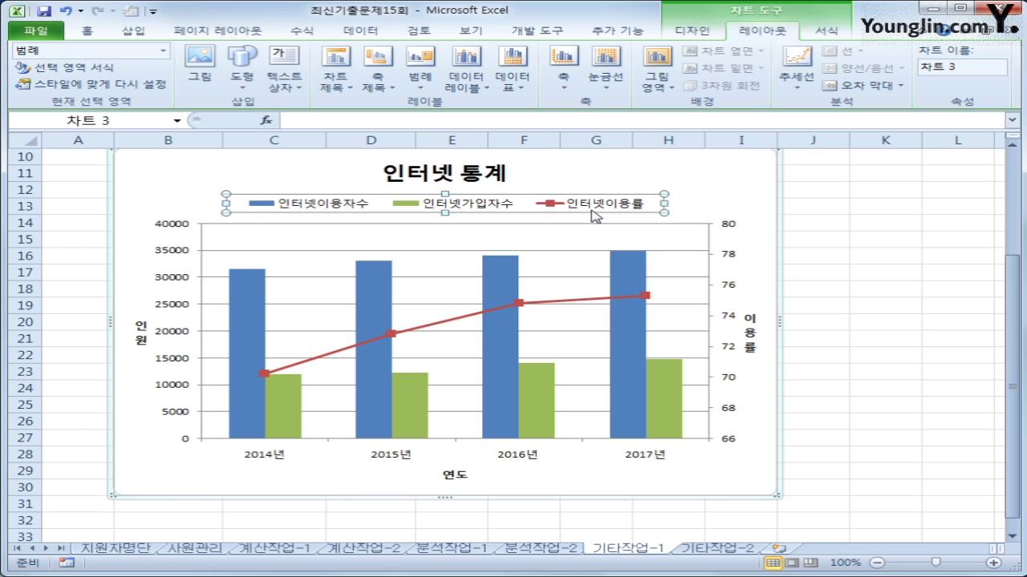
right_click(593, 215)
left_click(639, 335)
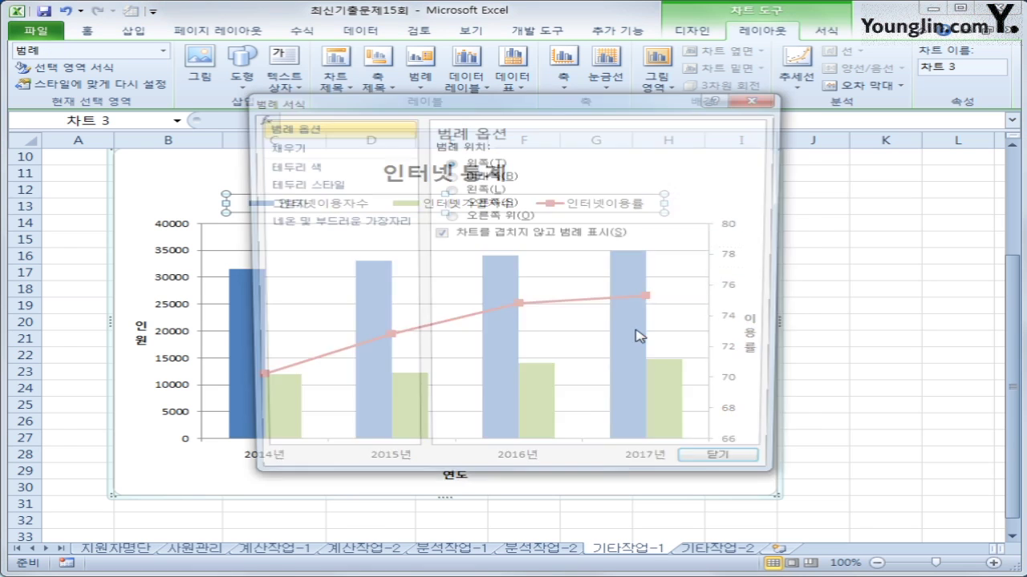
left_click(343, 166)
left_click(456, 163)
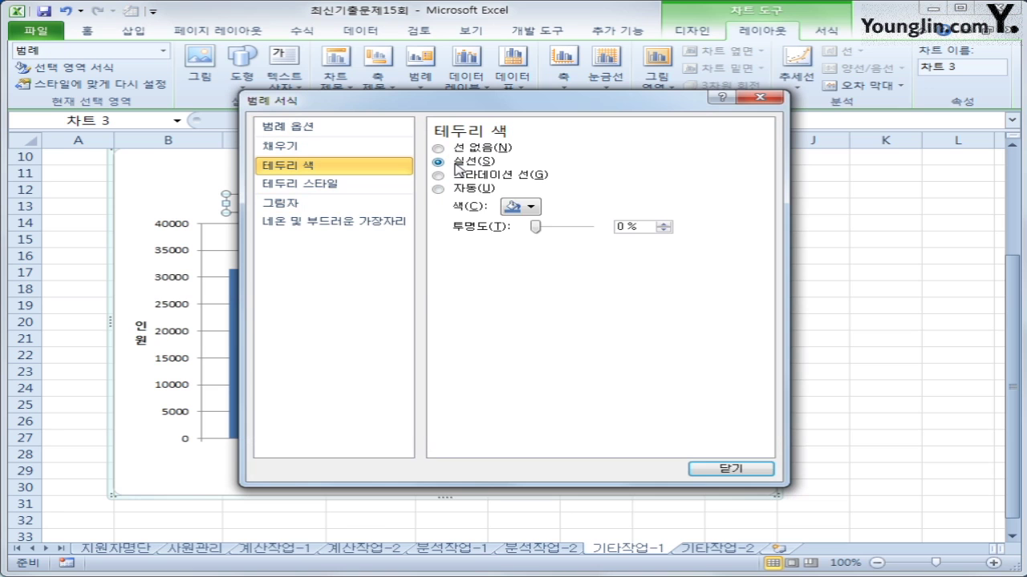
left_click(521, 207)
left_click(524, 236)
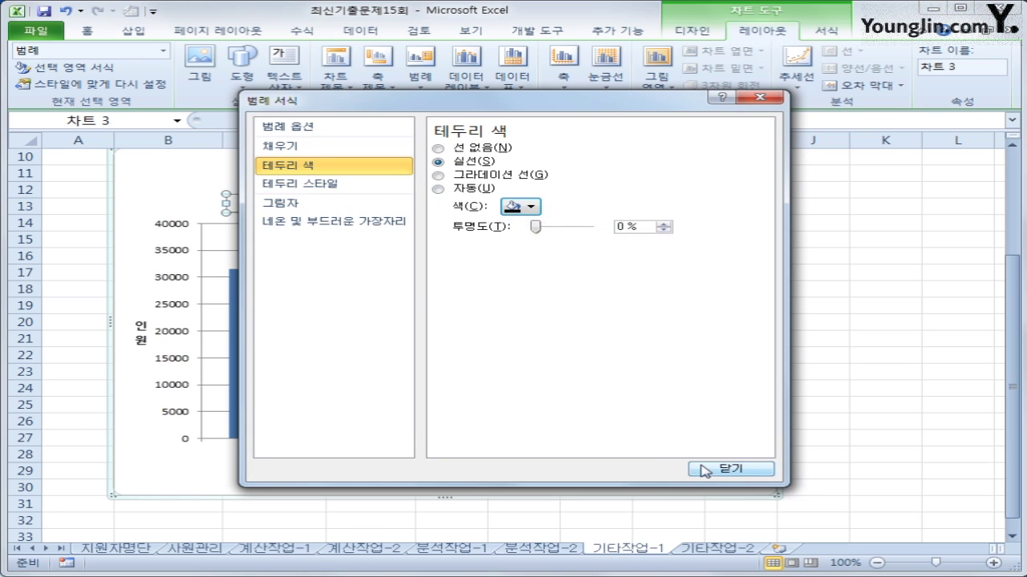
left_click(714, 469)
left_click(819, 471)
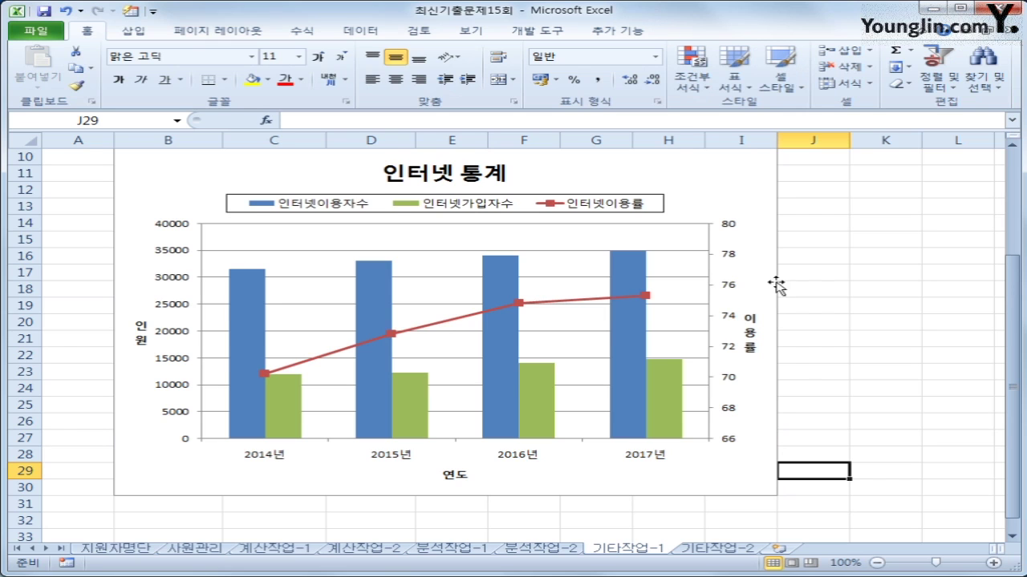
- Apply rounded corners (둥근 모서리) to the border style of the chart area
scroll(717, 176, "up", 1)
left_click(698, 234)
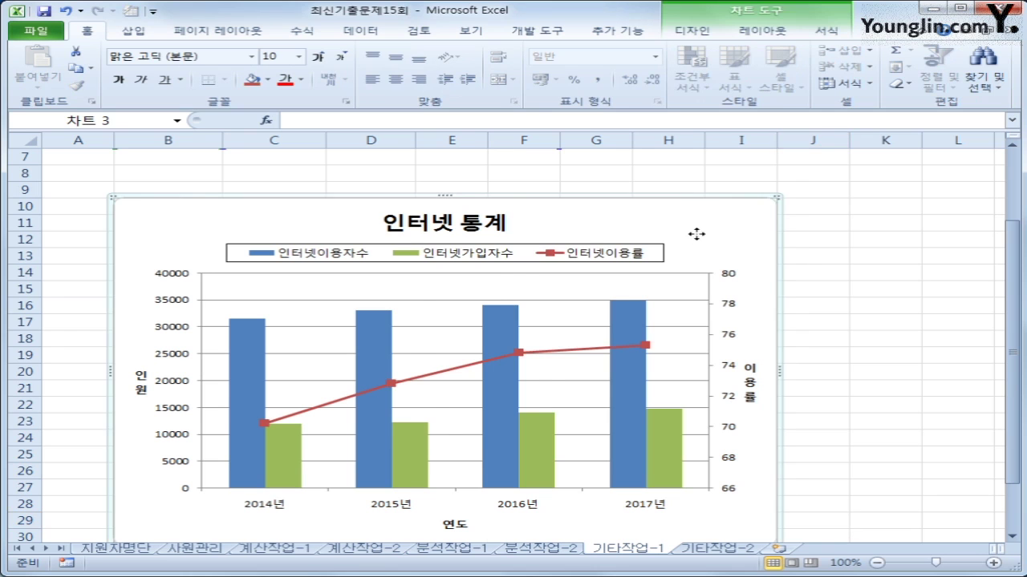
right_click(412, 438)
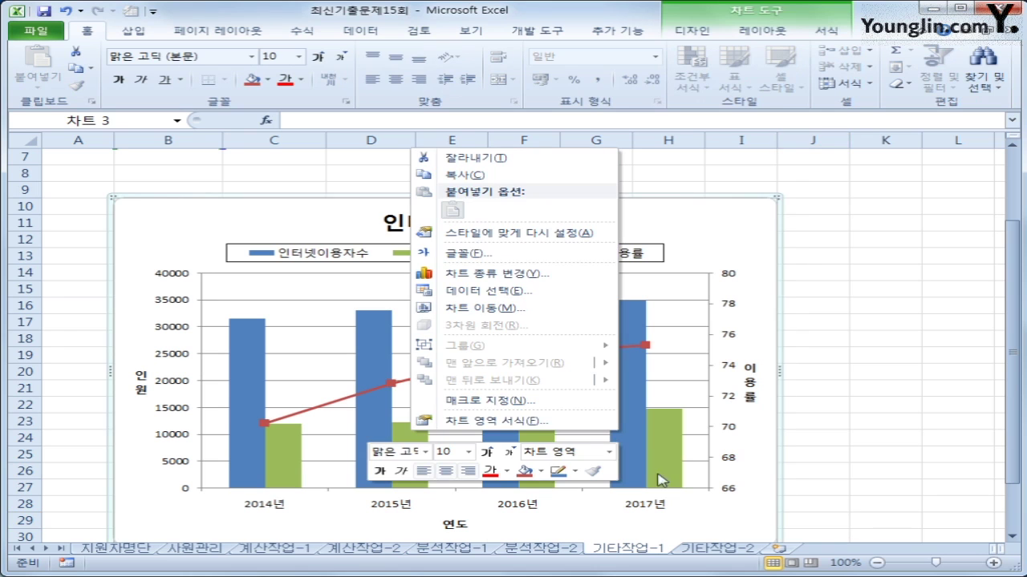
left_click(544, 427)
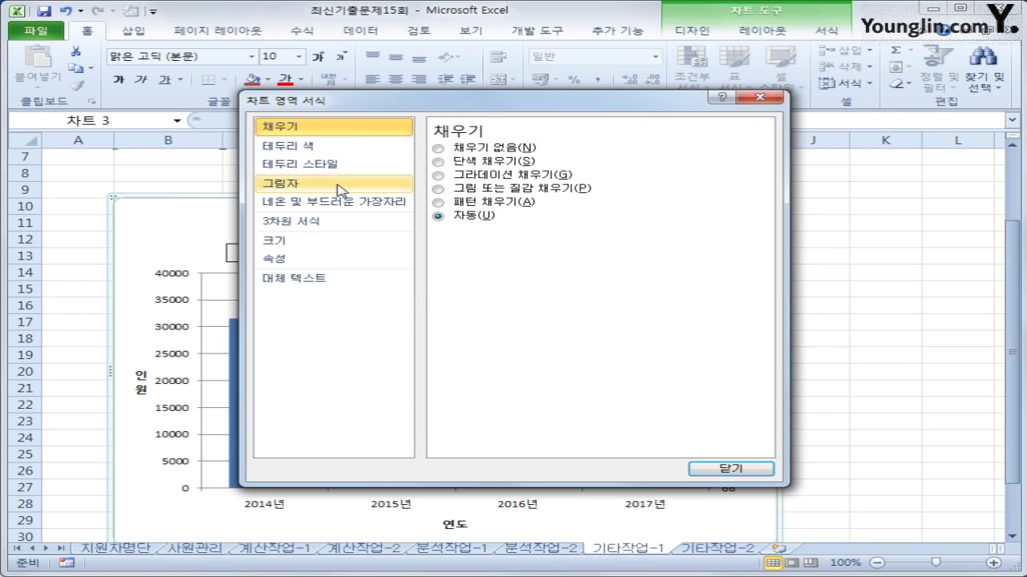
left_click(338, 165)
left_click(507, 300)
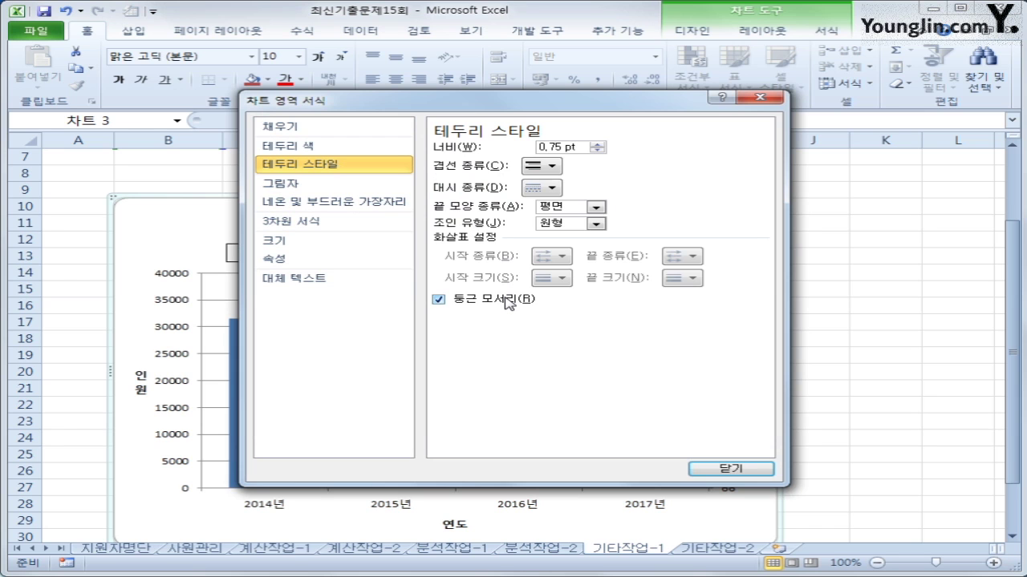
left_click(718, 469)
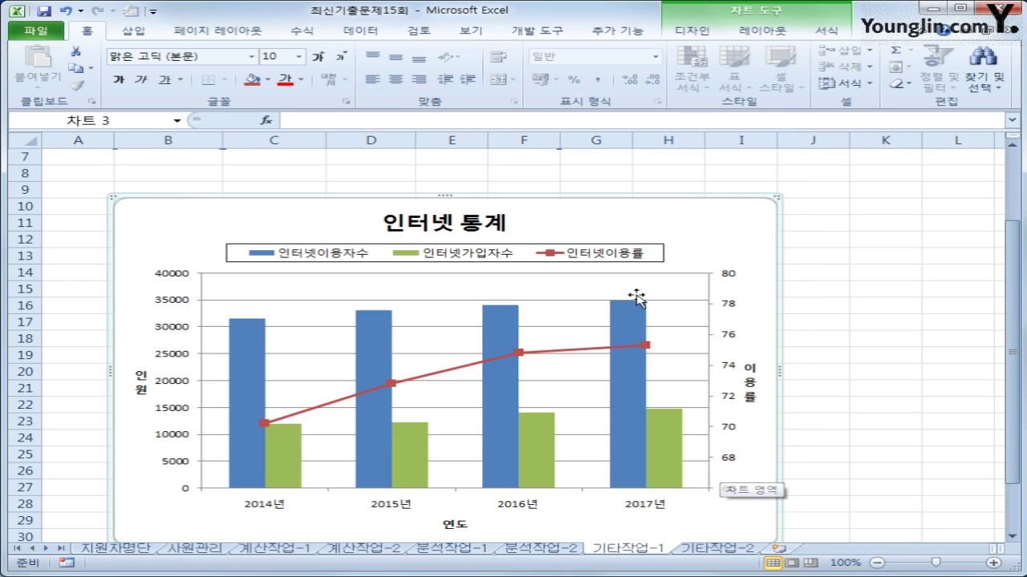
- Set the font size of the whole chart to 10 and deselect the chart
left_click(298, 56)
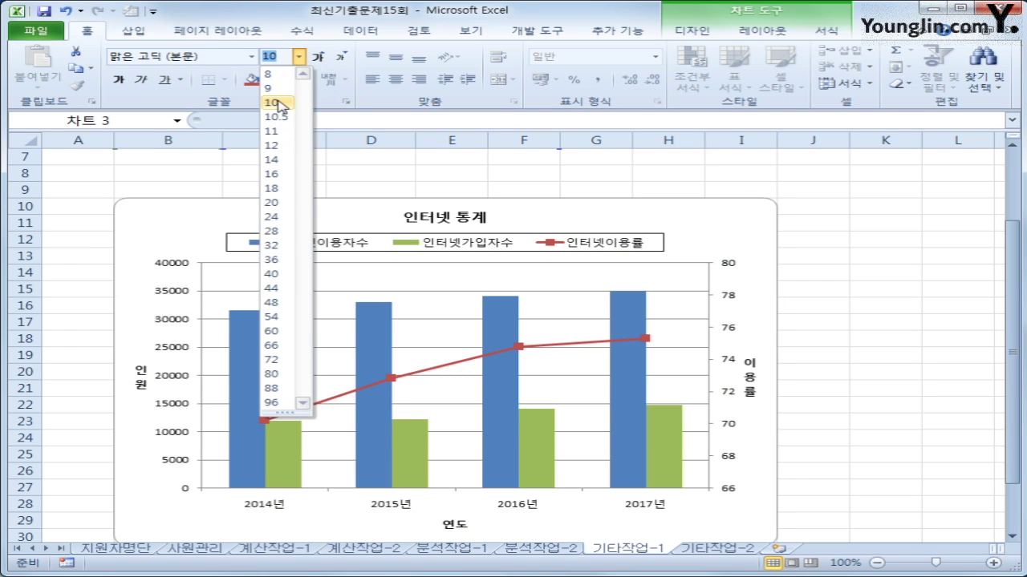
left_click(272, 103)
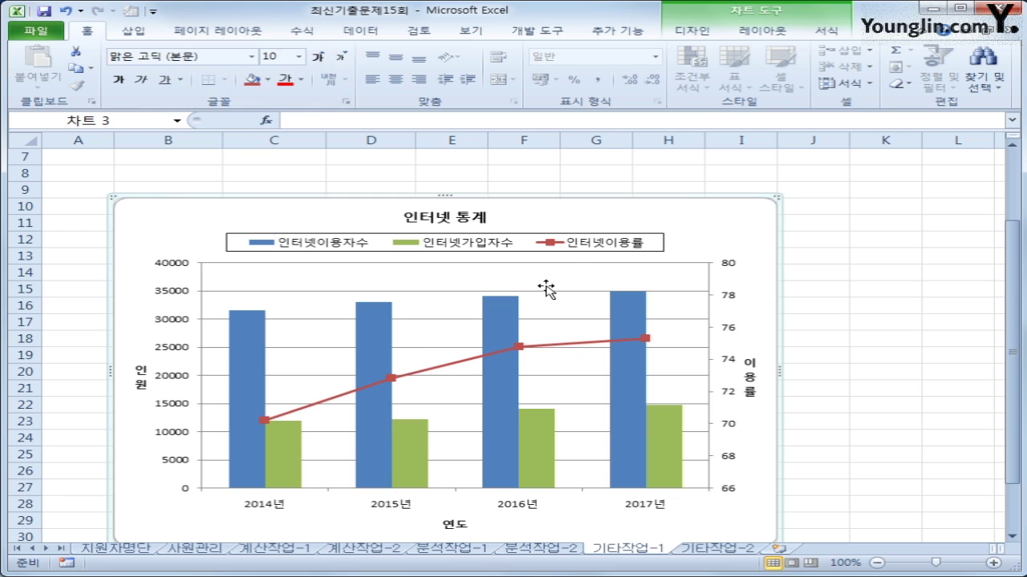
left_click(819, 295)
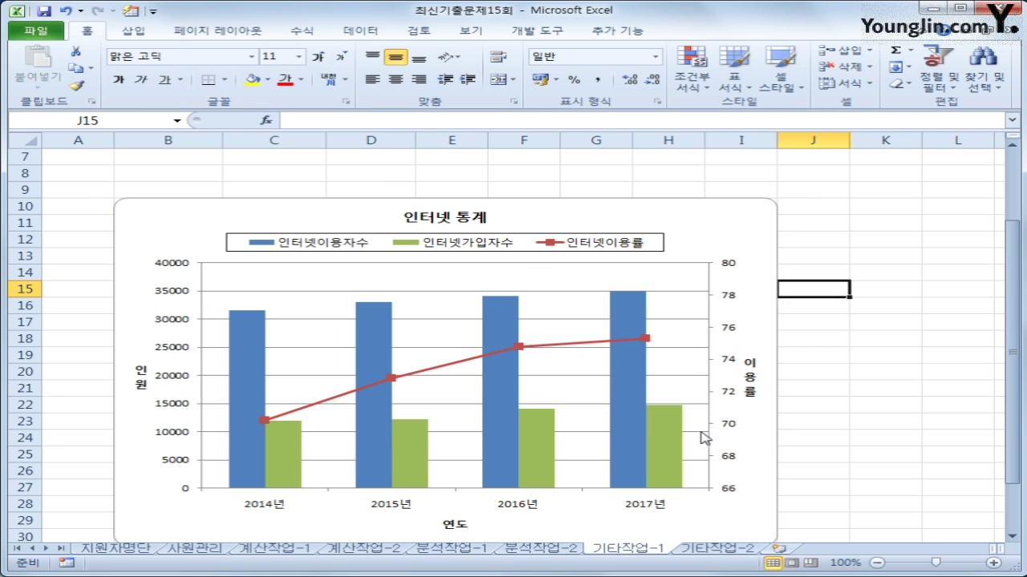
scroll(701, 434, "down", 1)
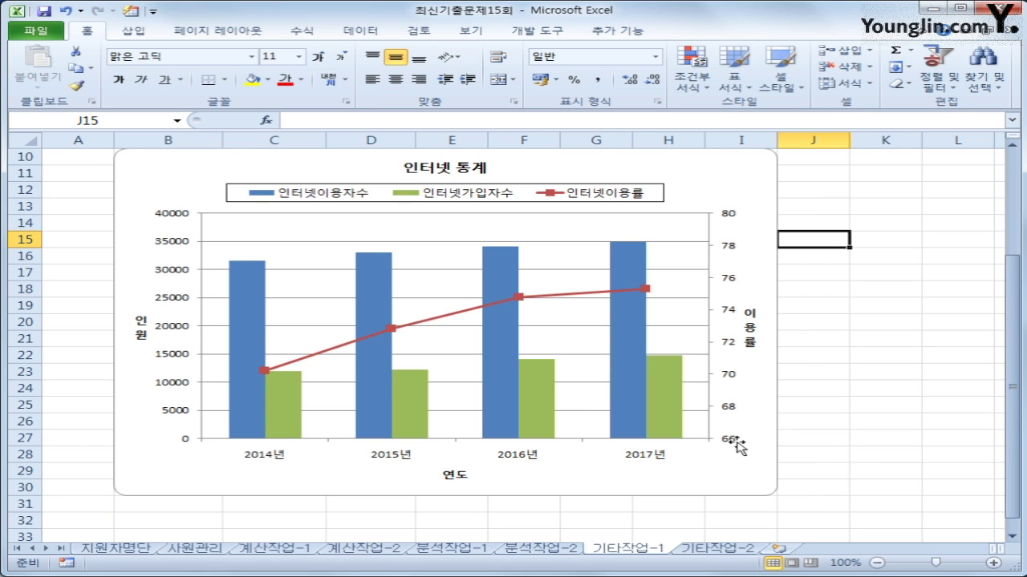
- On the 기타작업-2 sheet, turn on design mode and open the click event code of the 매출입력 command button
left_click(739, 549)
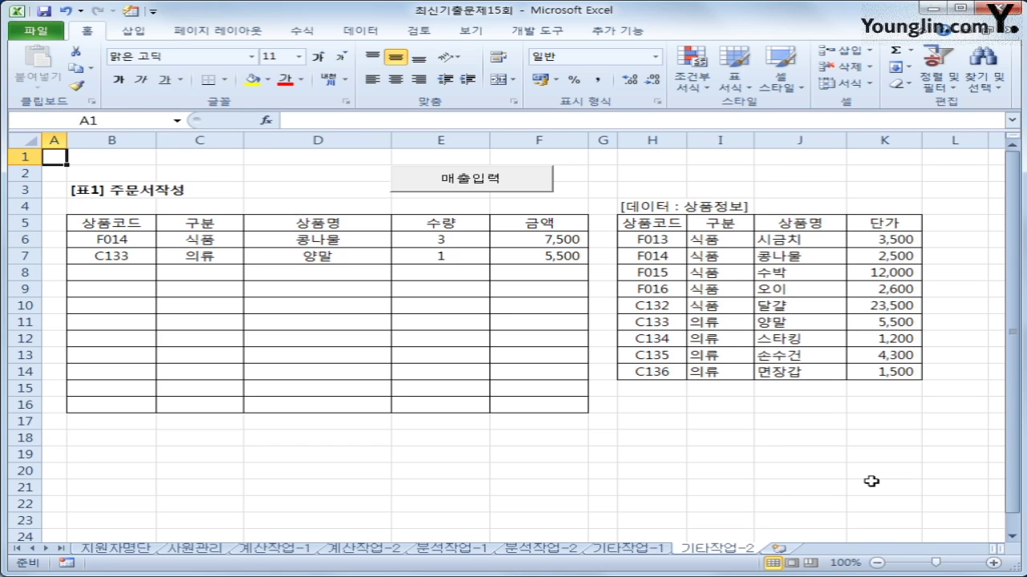
left_click(871, 481)
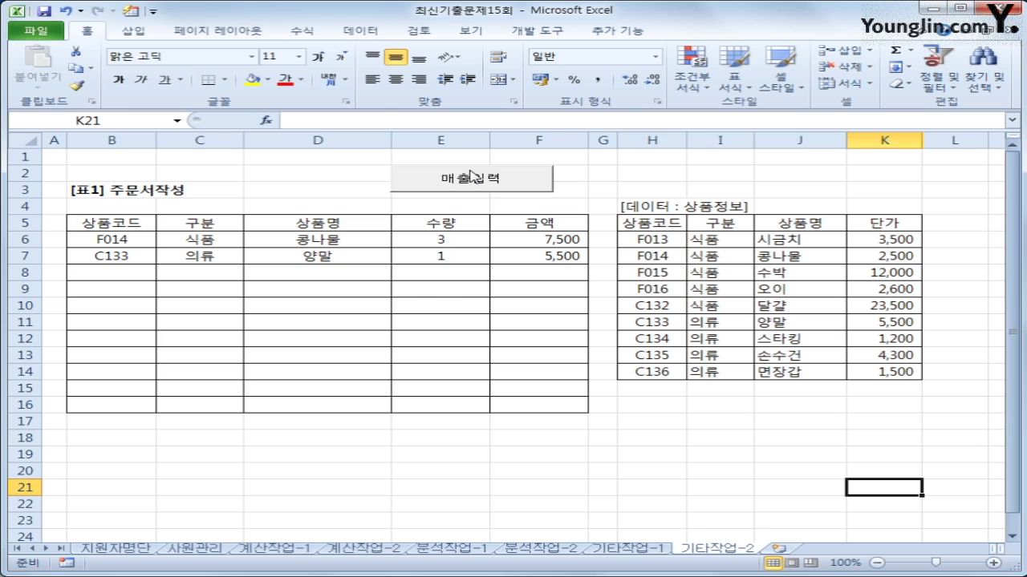
left_click(543, 32)
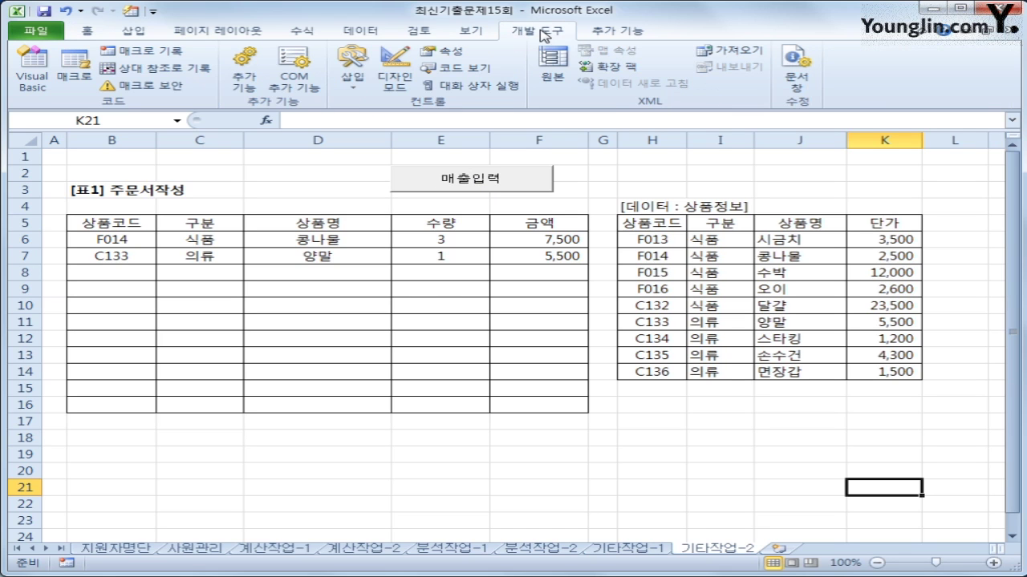
left_click(393, 74)
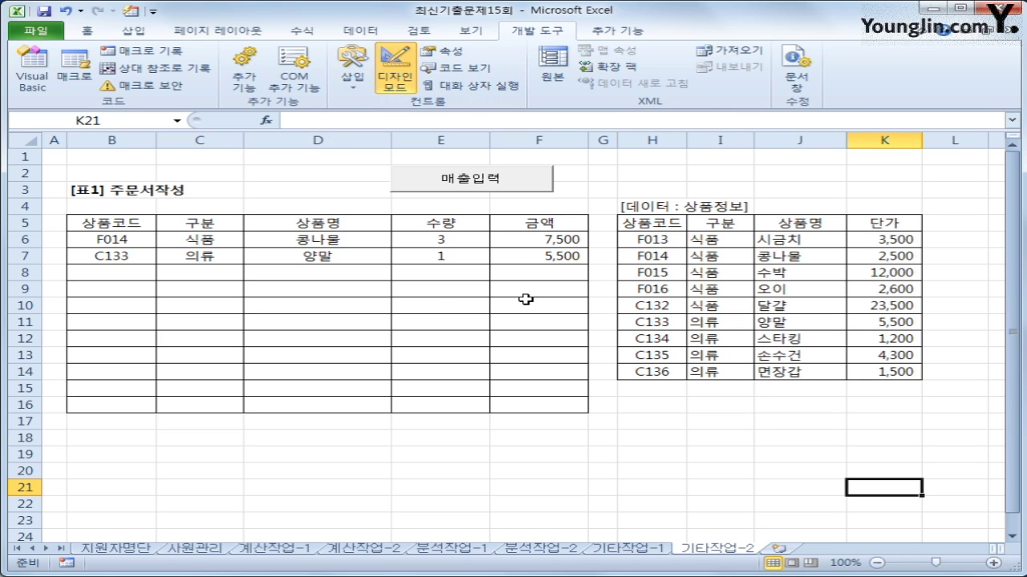
left_click(465, 178)
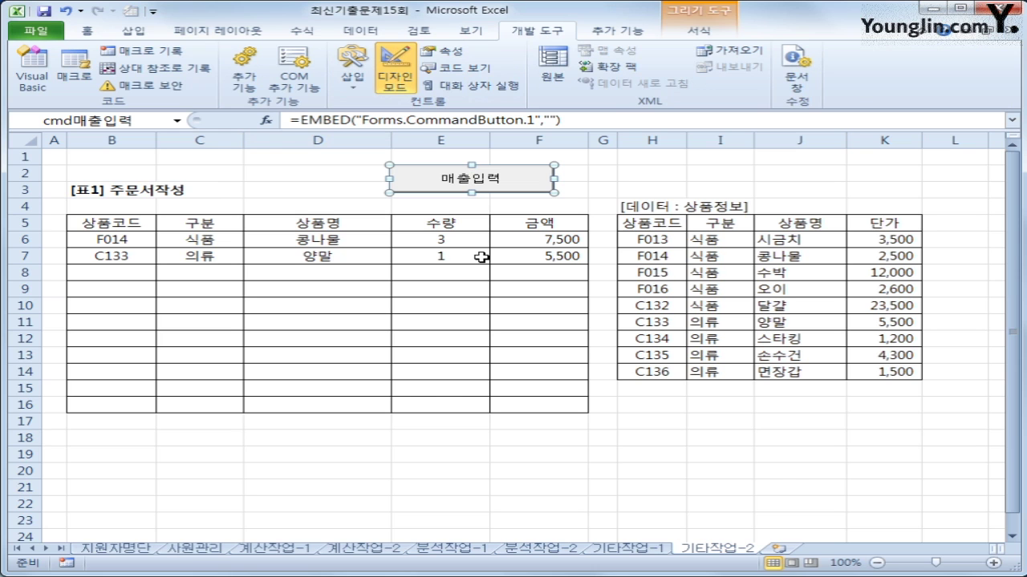
double_click(503, 184)
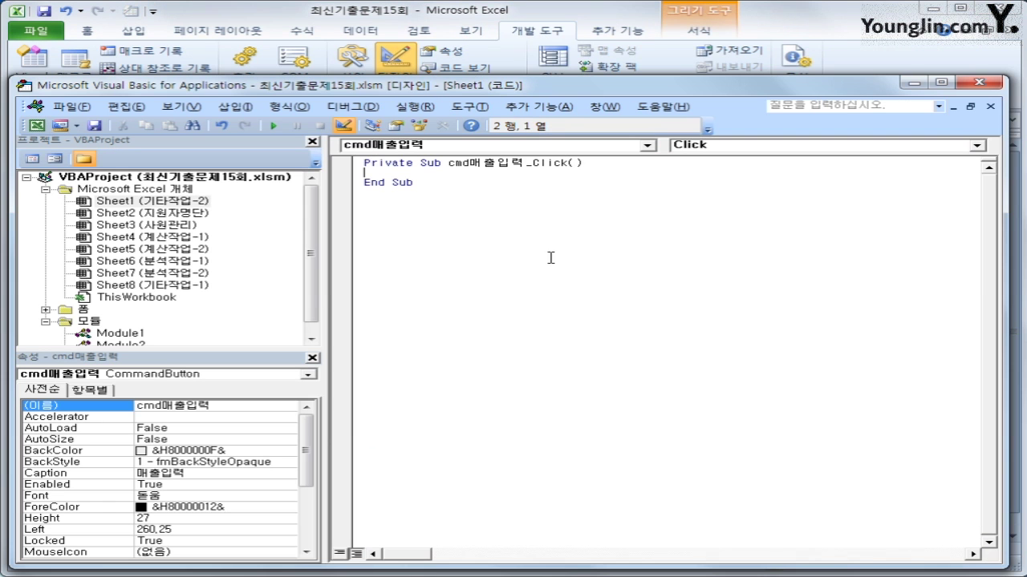
- Add the statement 매출입력.Show to the cmd매출입력_Click procedure
key("Tab")
type("매출입력.")
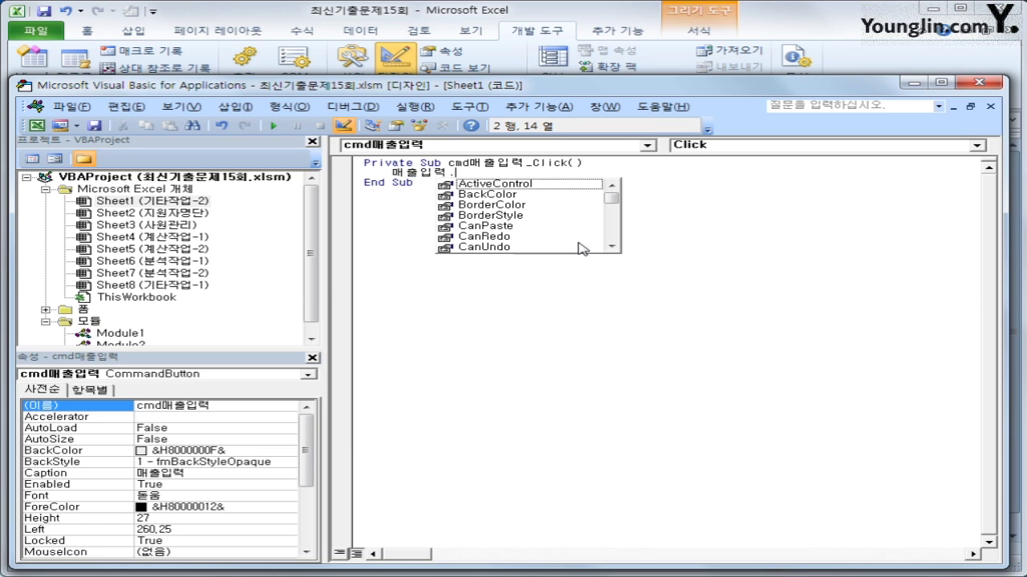
key("BackSpace")
key("Hangul")
type("sh")
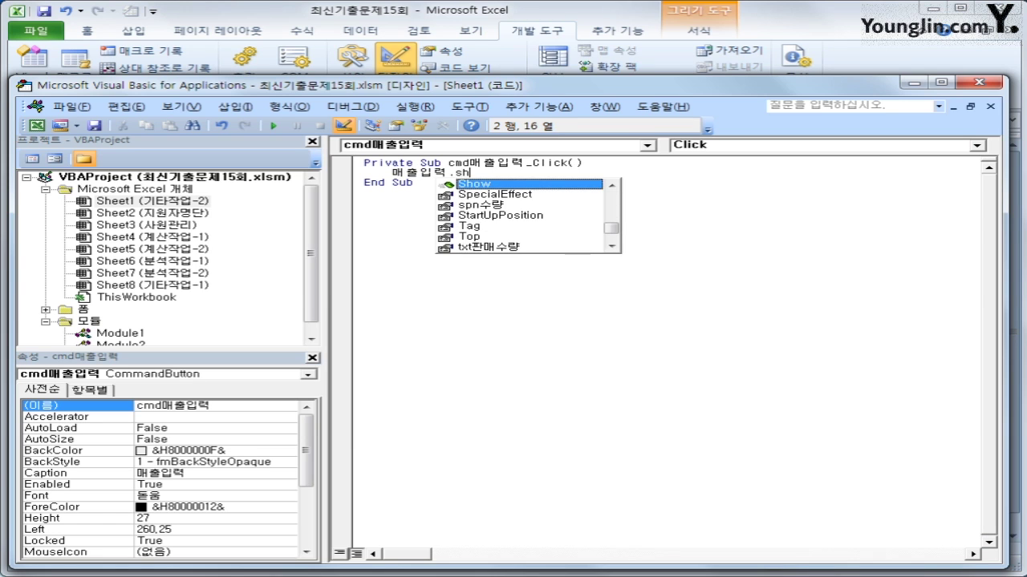
type("o")
key("Tab")
key("Down")
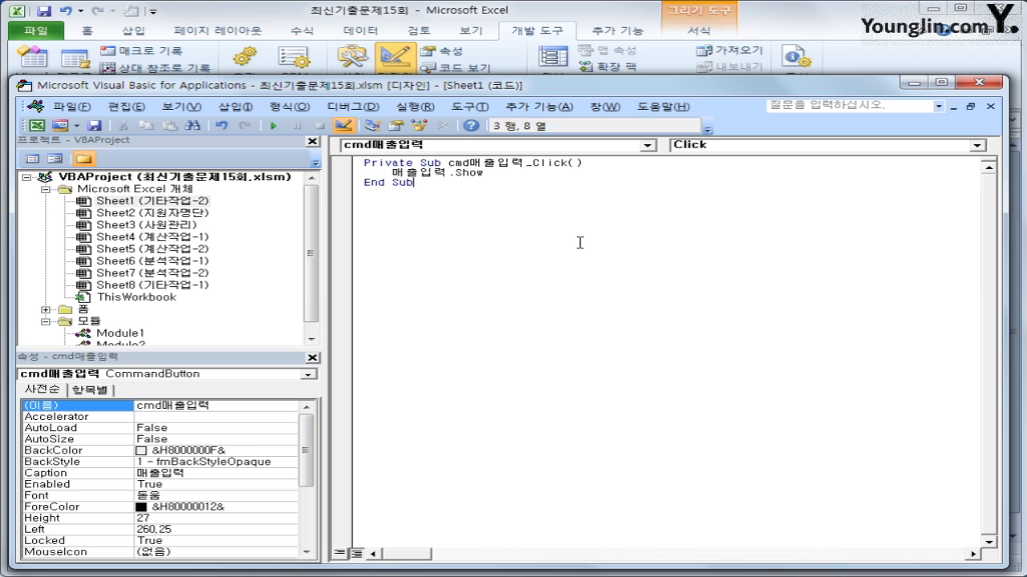
key("Return")
- Open the code of the 매출입력 form and create its UserForm Initialize event procedure
double_click(83, 310)
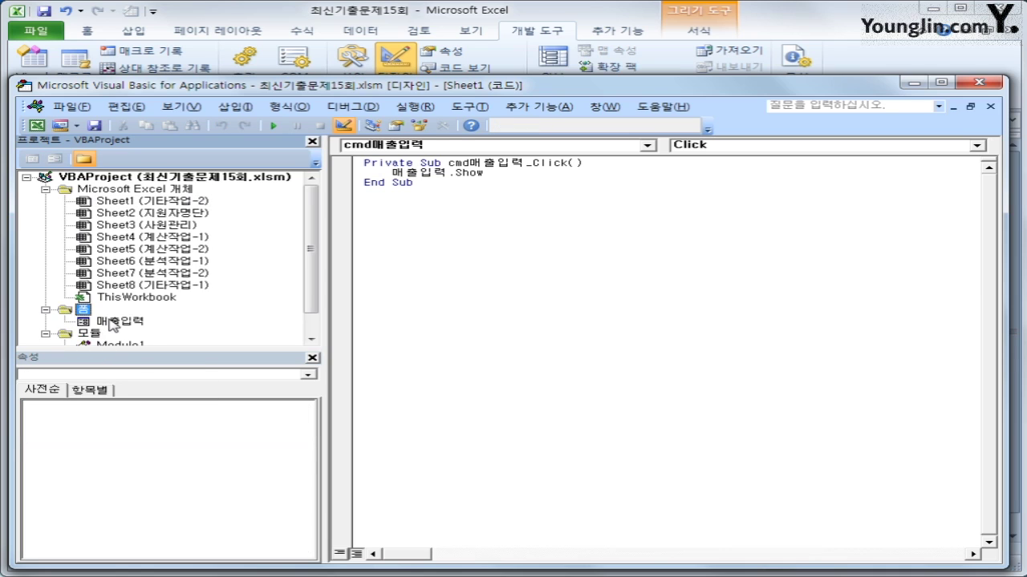
left_click(112, 322)
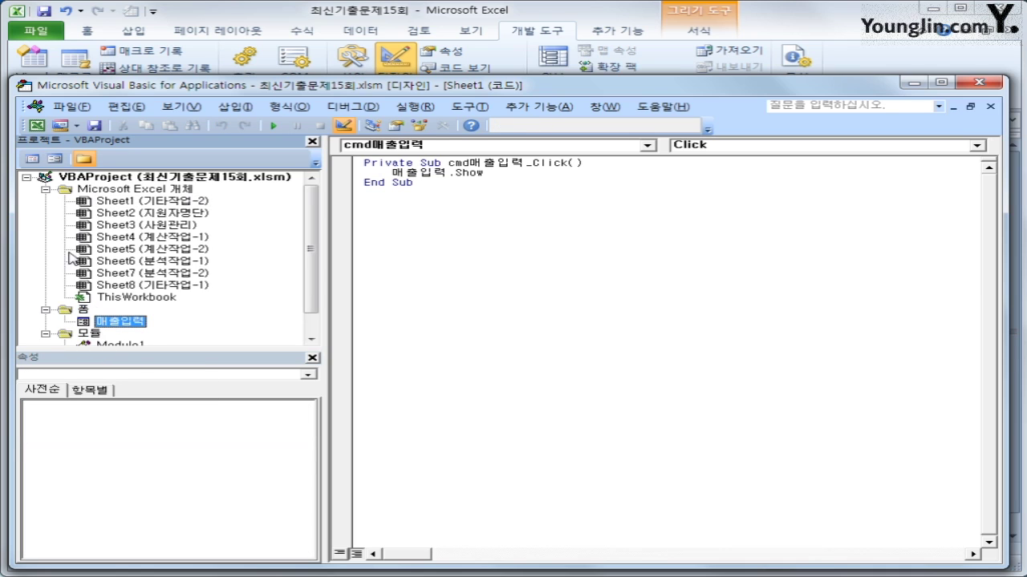
left_click(32, 158)
left_click(610, 365)
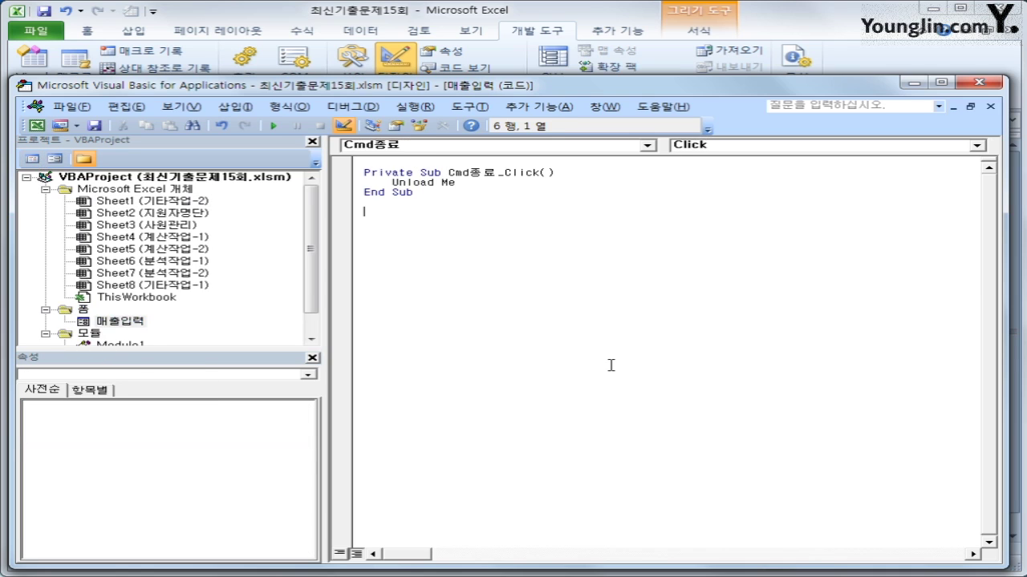
left_click(459, 146)
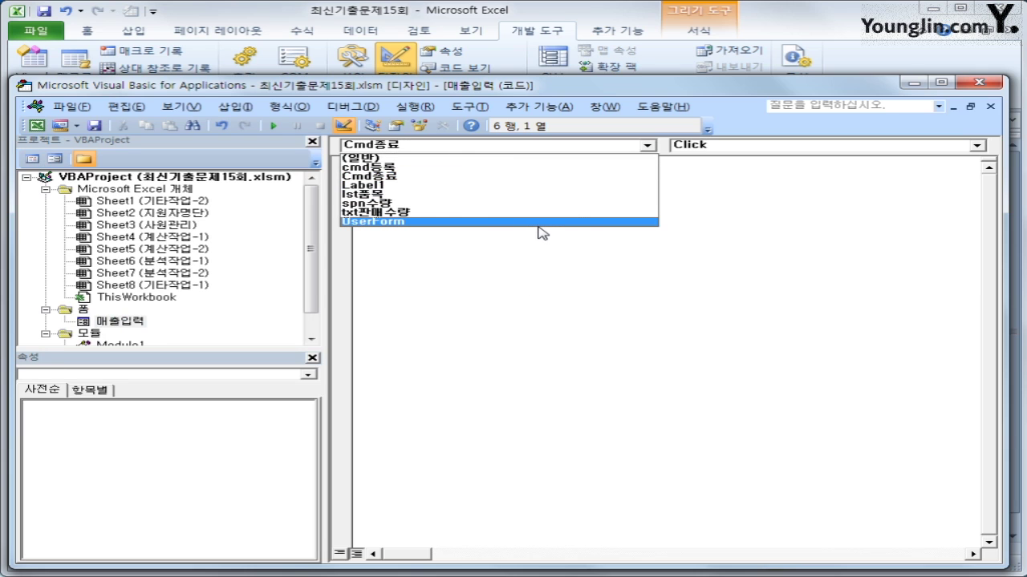
left_click(534, 222)
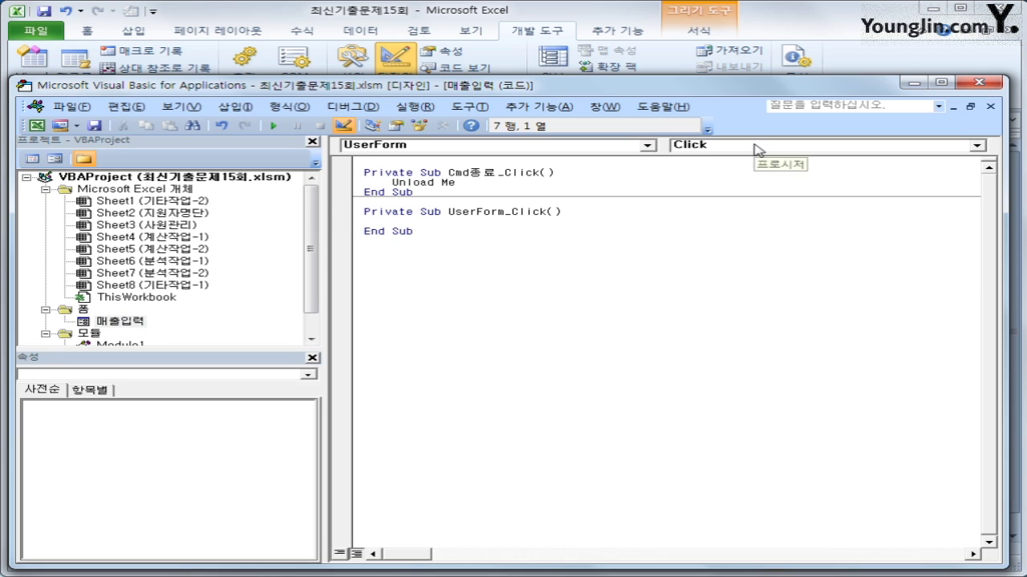
left_click(755, 149)
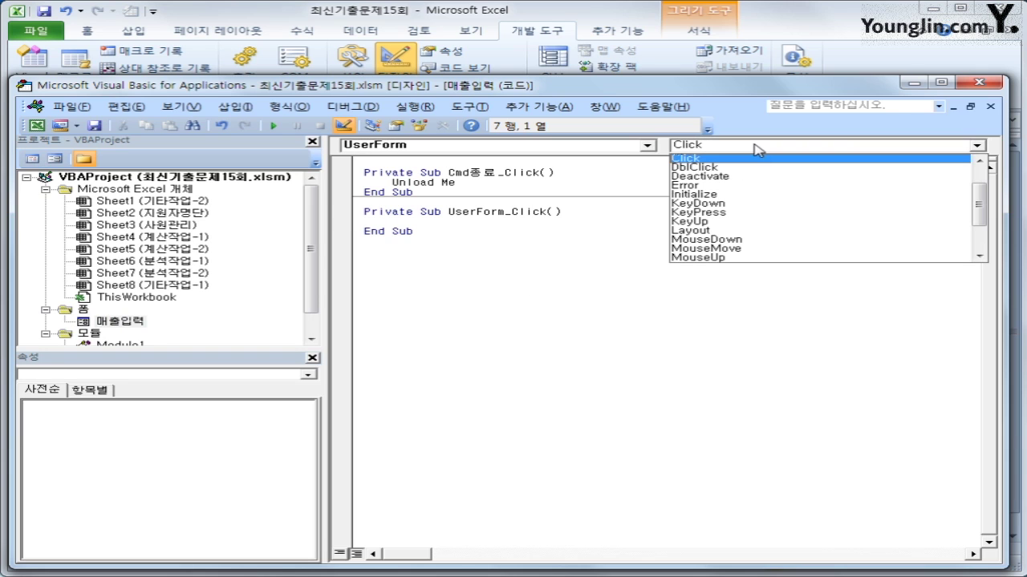
left_click(757, 194)
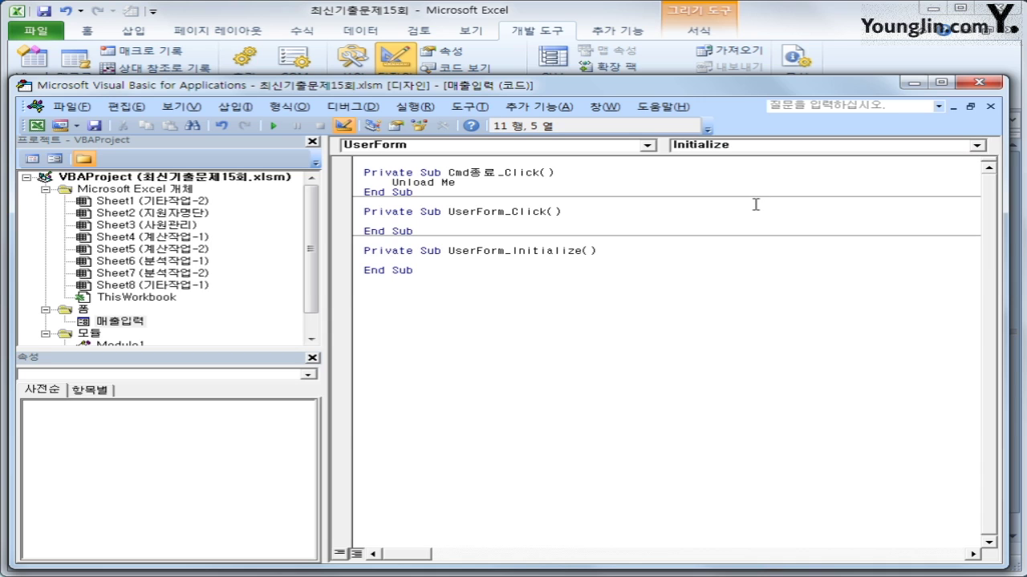
- In UserForm_Initialize, add the line lst품목.RowSource = "H5:K14"
type("lst품목.")
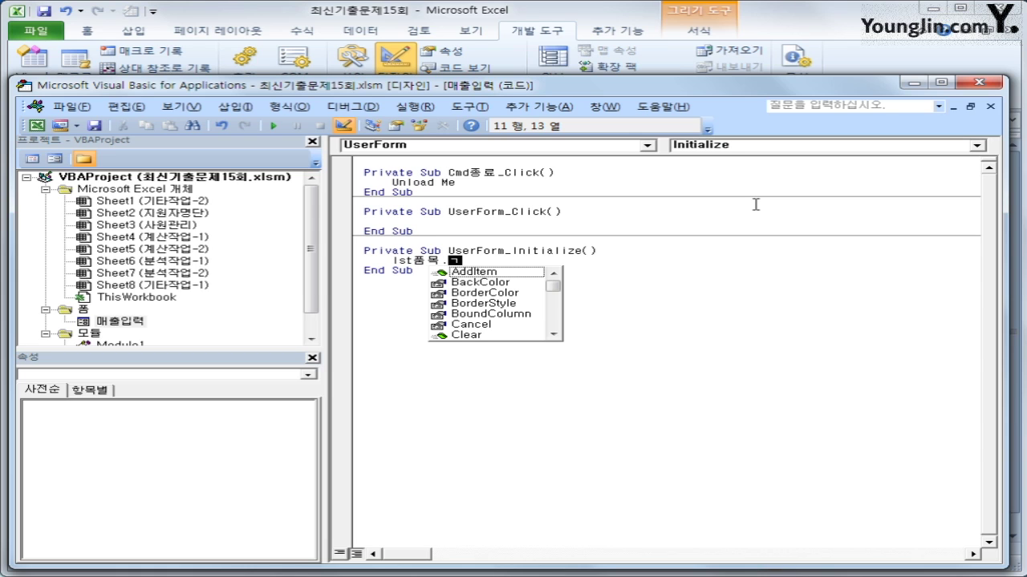
type("ropw")
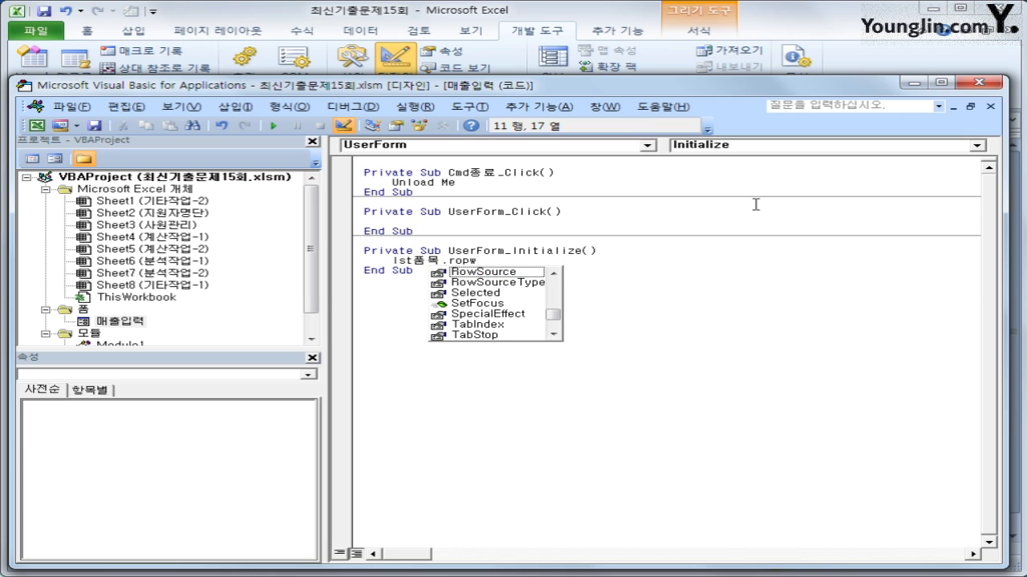
key("Tab")
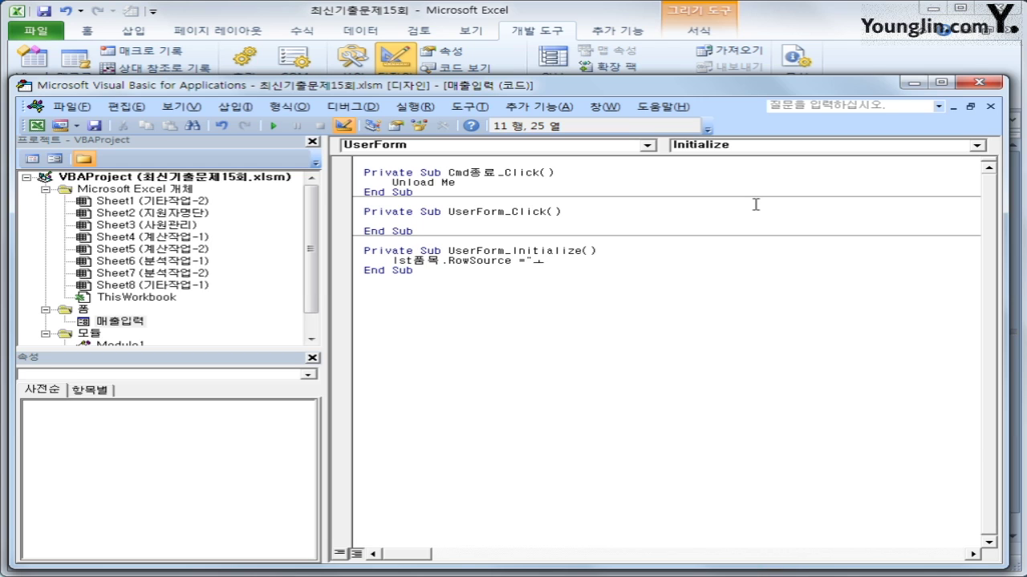
key("BackSpace")
key("BackSpace")
type("H5:K14\"")
key("Return")
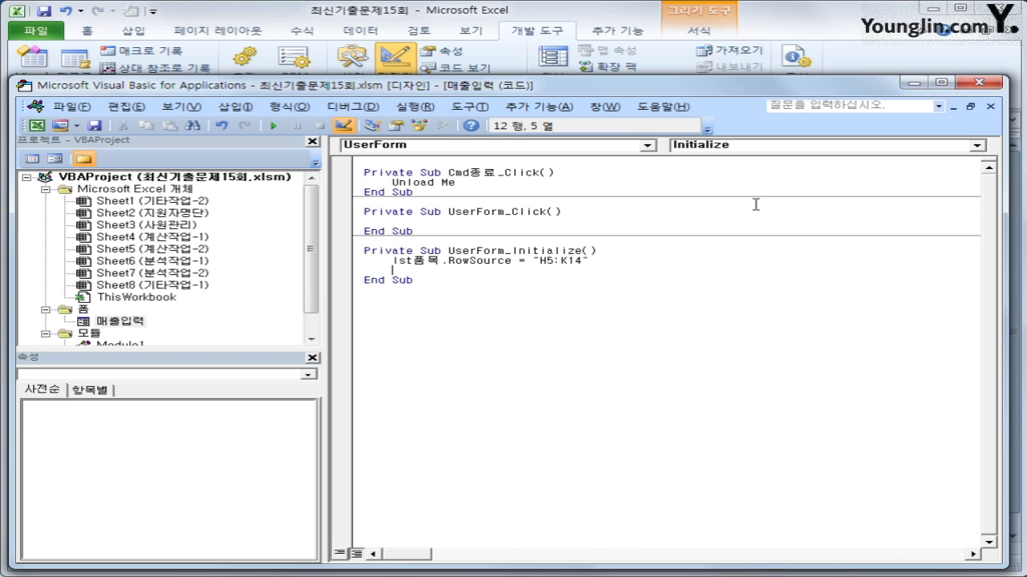
- Below the RowSource line, add lst품목.ColumnCount = 4 to UserForm_Initialize
type("lst품목.")
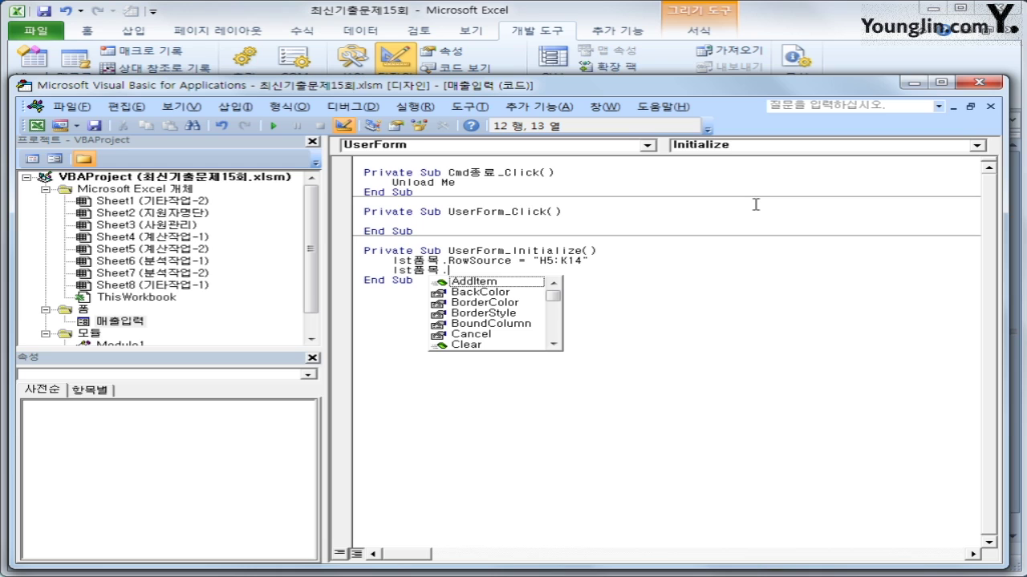
type("cl")
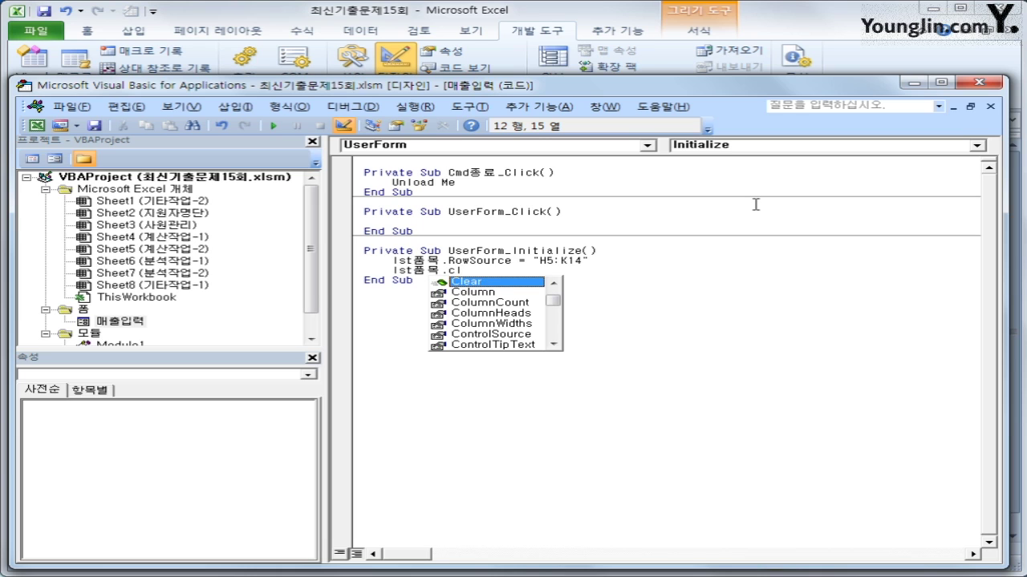
key("Down")
key("Down")
key("Tab")
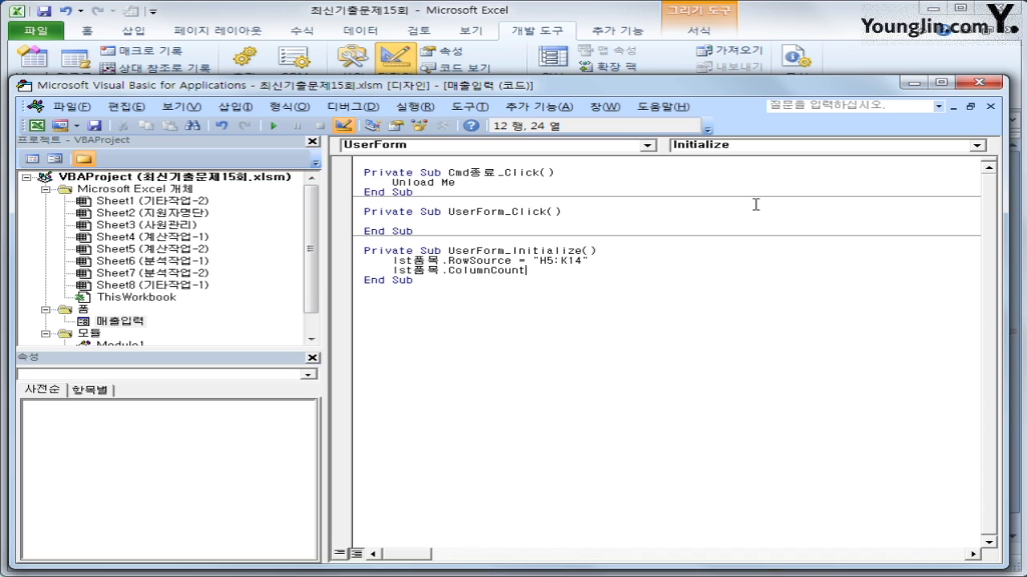
type("= 4")
key("Down")
- Create the Change event procedure of spn수량 containing txt판매수량 = spn수량.Value
left_click(646, 145)
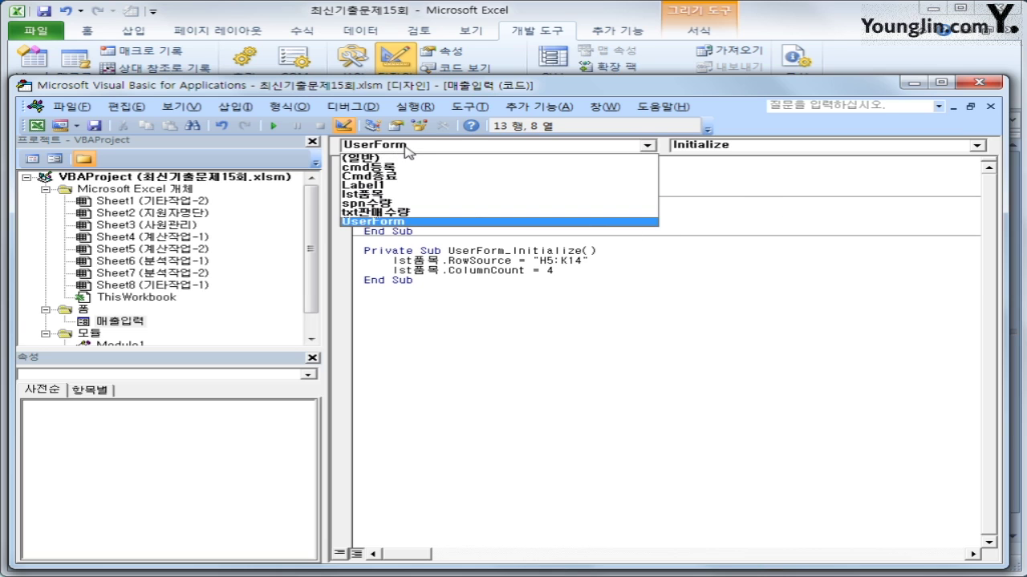
left_click(418, 206)
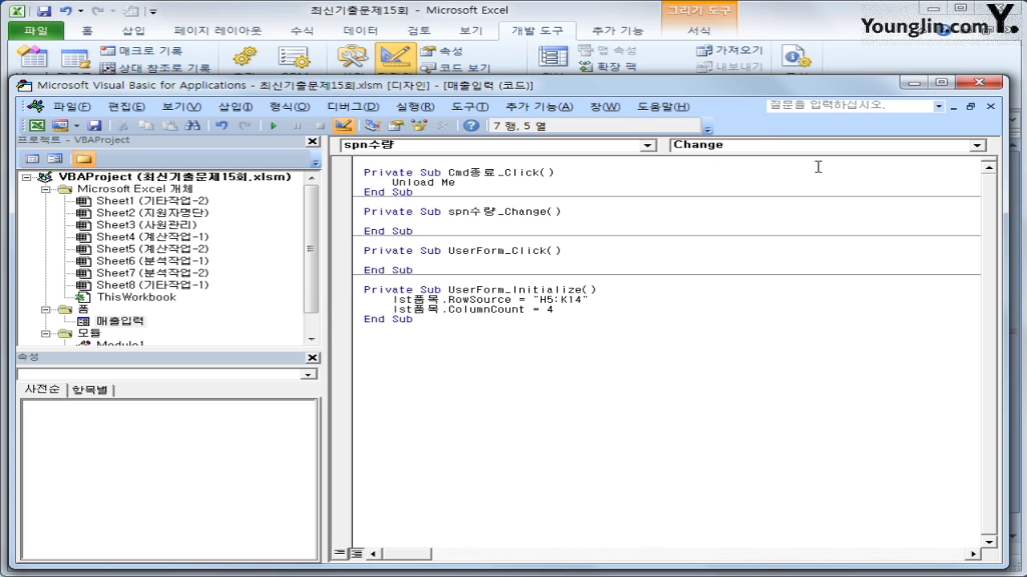
type("txt판매수량 = spn")
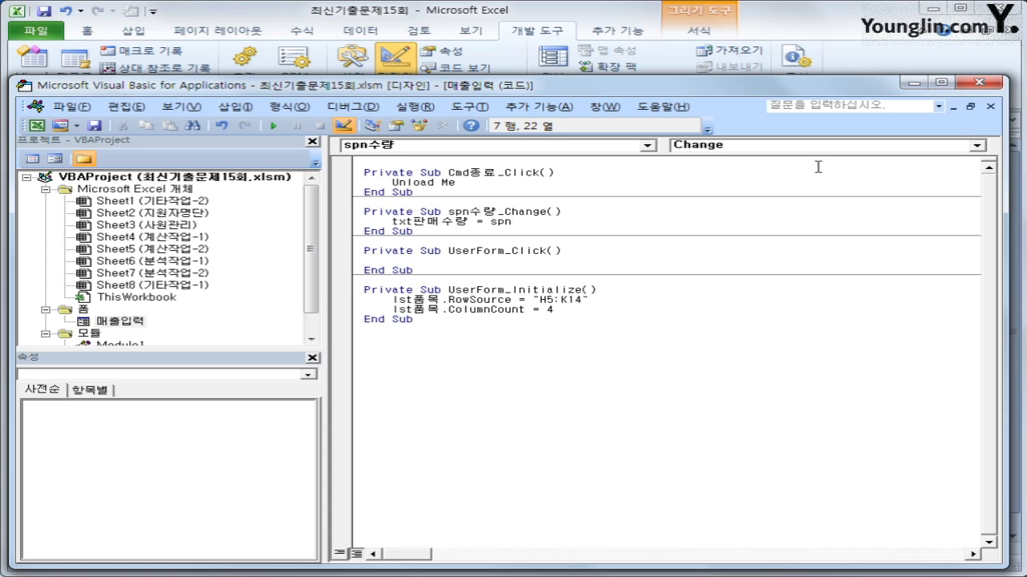
type("수량.va")
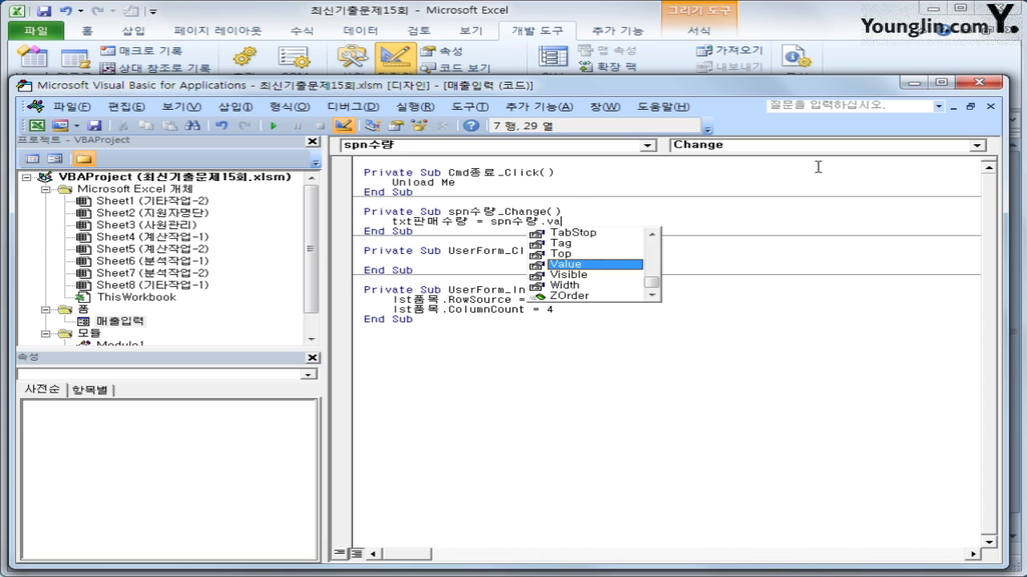
key("Tab")
key("Down")
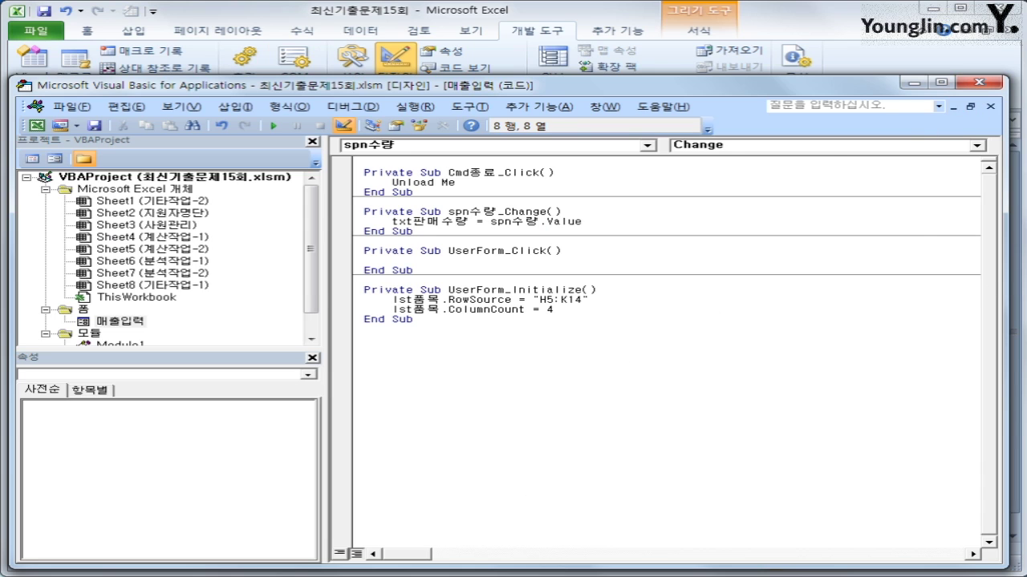
- Close the code editor, turn off design mode, and launch the 매출 입력 form from the sheet, moving it below the order table's filled rows
left_click(980, 83)
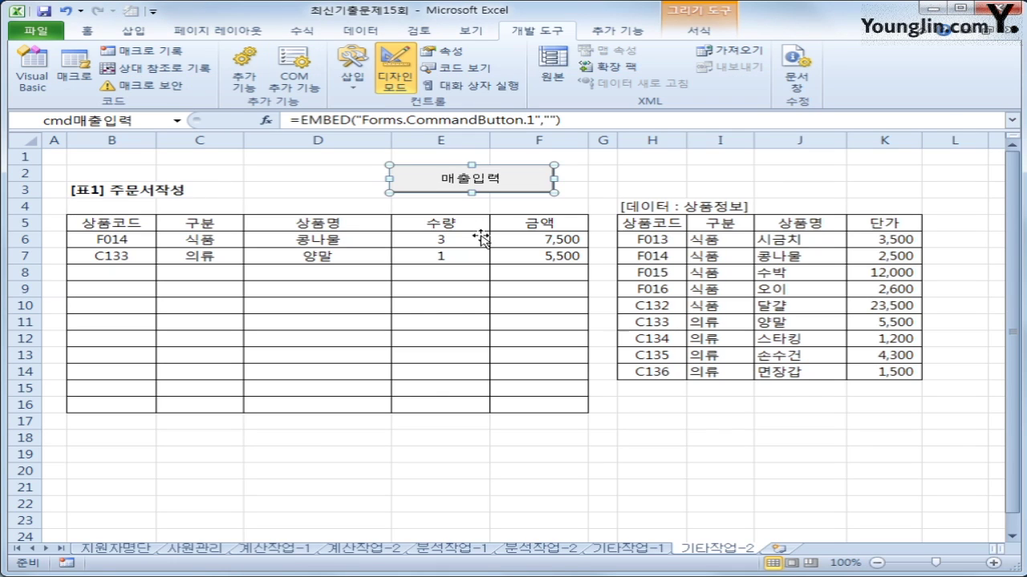
left_click(397, 72)
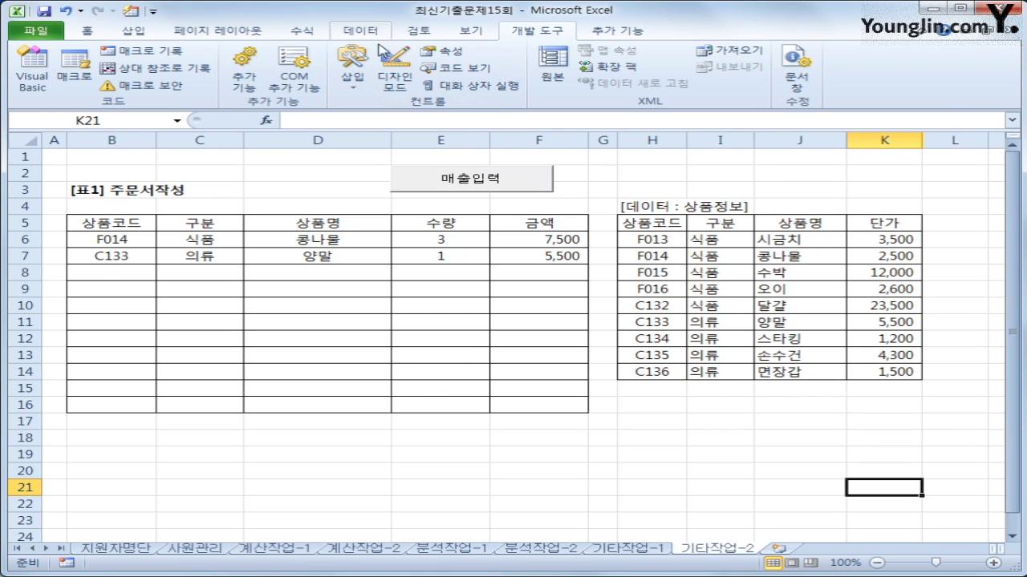
left_click(504, 188)
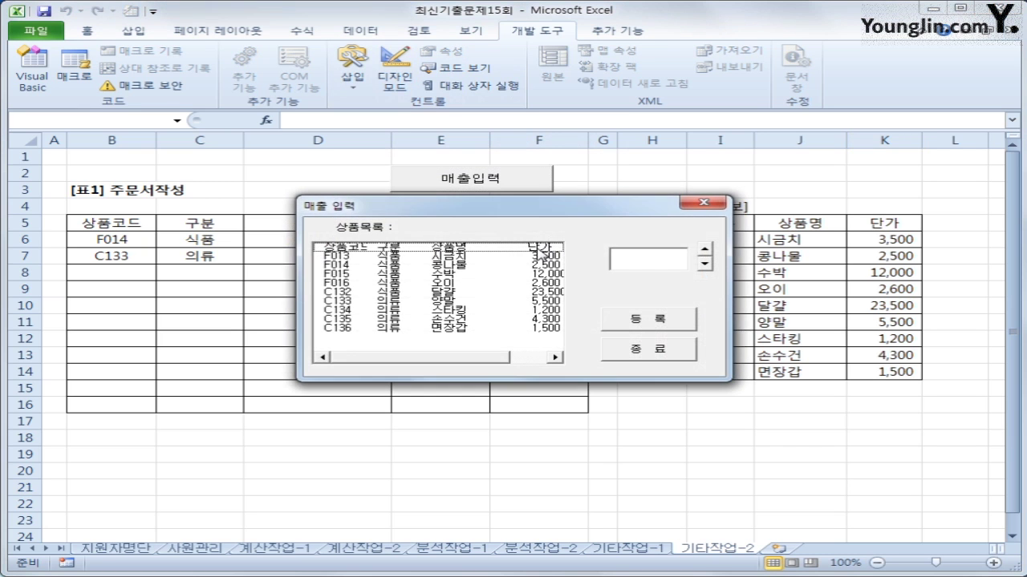
left_click_drag(531, 208, 591, 271)
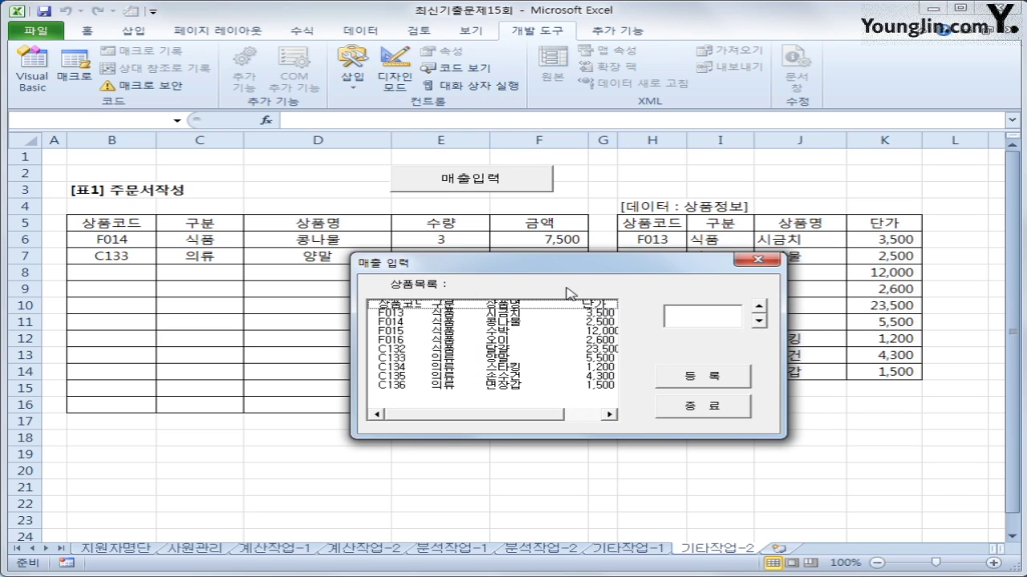
left_click_drag(568, 269, 583, 305)
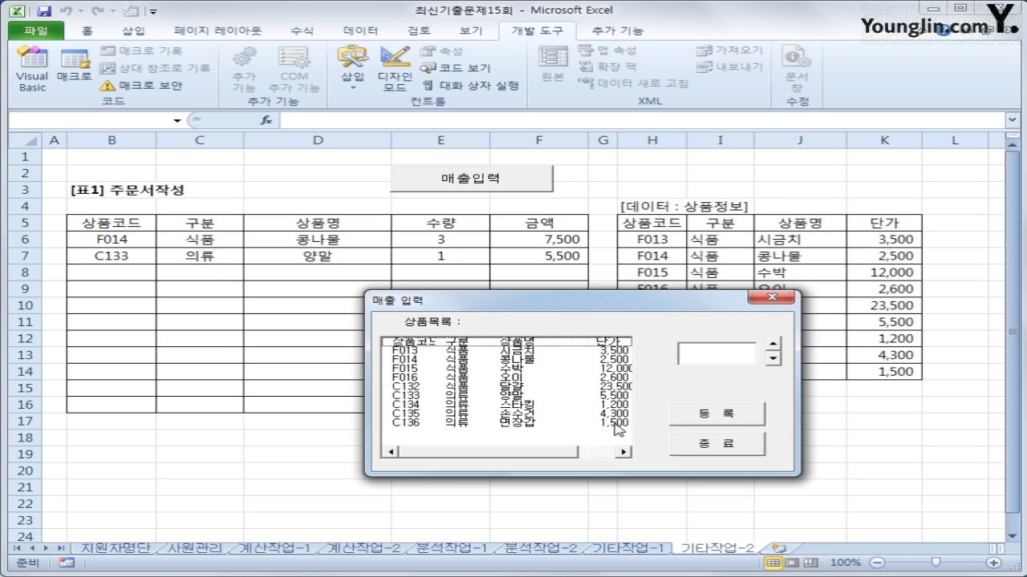
- Test the form by selecting several products, ending on F013 시금치, and stepping the quantity up and down to 3
left_click(450, 349)
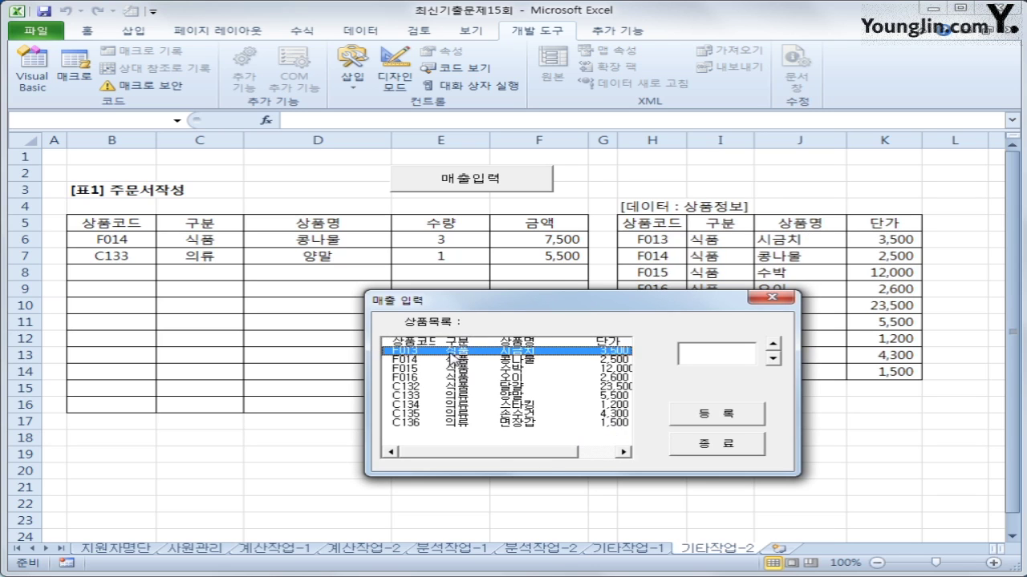
left_click(448, 362)
left_click(452, 369)
left_click(457, 351)
left_click(773, 344)
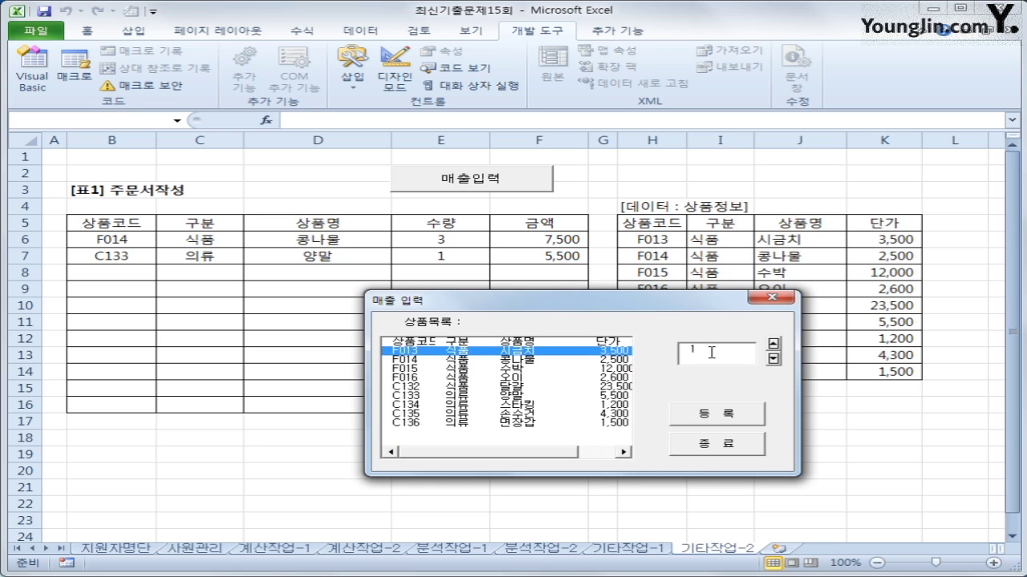
double_click(773, 343)
left_click(774, 344)
double_click(773, 358)
left_click(773, 359)
double_click(773, 343)
key("ctrl+2")
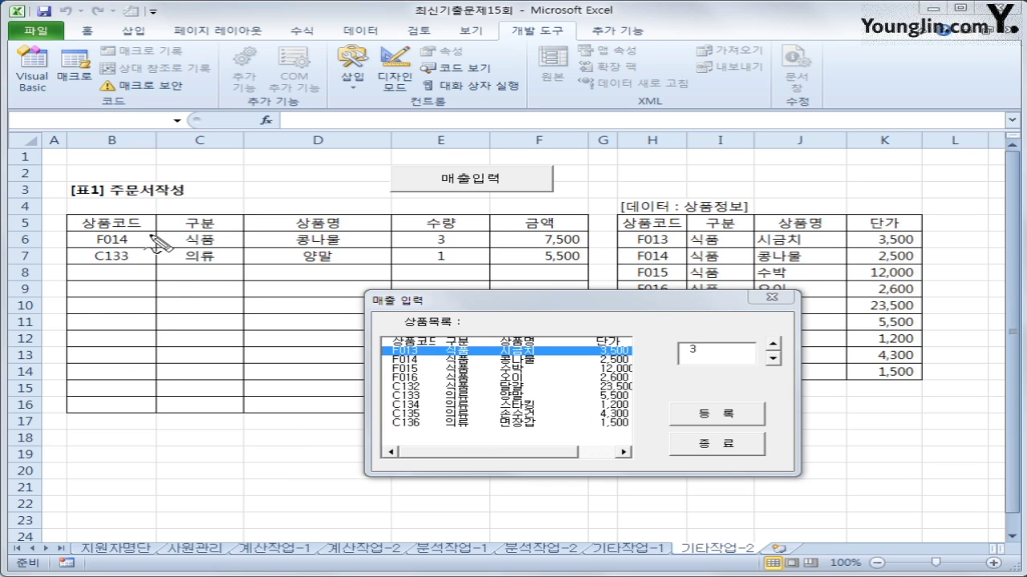
mouse_move(154, 235)
left_mouse_down()
mouse_move(80, 227)
mouse_move(138, 229)
left_mouse_up()
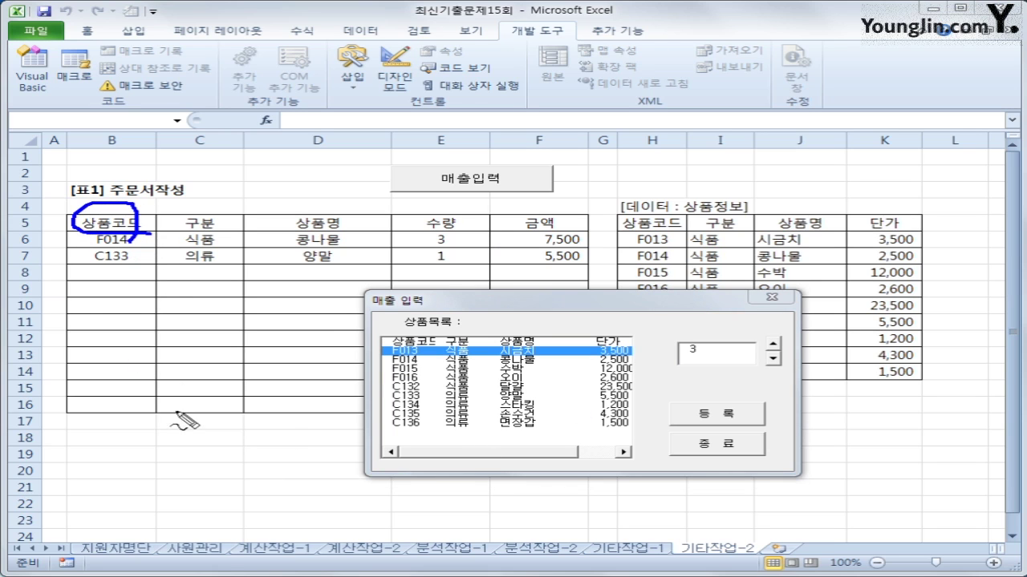
mouse_move(100, 218)
left_mouse_down()
mouse_move(88, 235)
mouse_move(101, 258)
left_mouse_up()
mouse_move(157, 239)
left_mouse_down()
mouse_move(163, 256)
mouse_move(192, 271)
left_mouse_up()
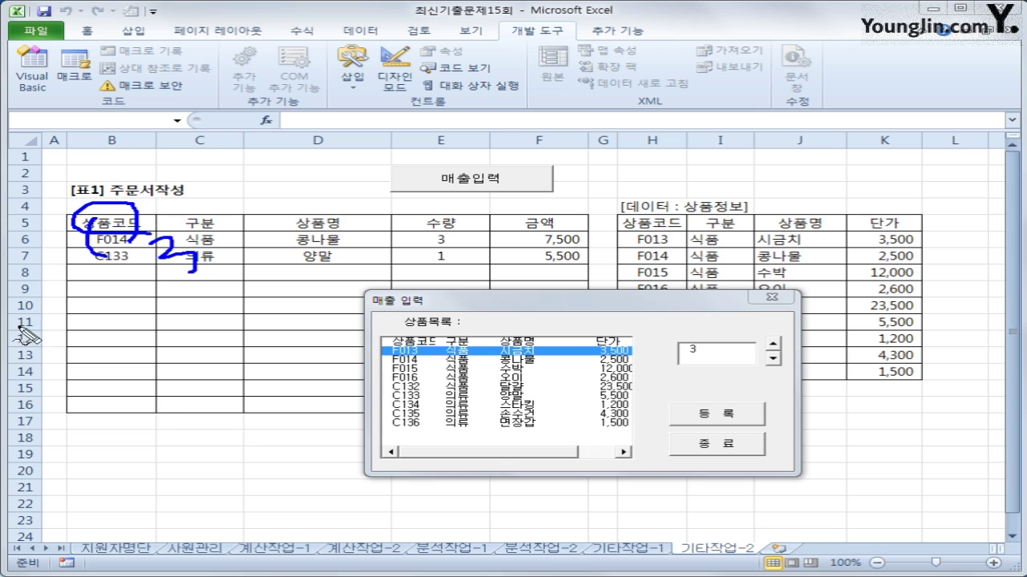
mouse_move(16, 282)
left_mouse_down()
mouse_move(64, 280)
mouse_move(56, 286)
left_mouse_up()
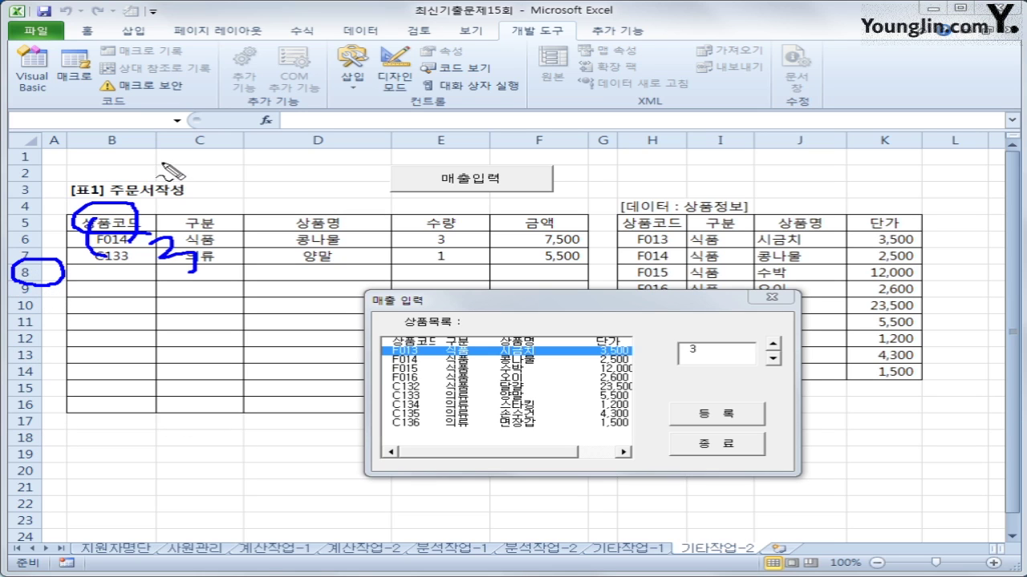
mouse_move(159, 157)
left_mouse_down()
mouse_move(197, 156)
mouse_move(227, 207)
mouse_move(287, 195)
mouse_move(256, 214)
left_mouse_up()
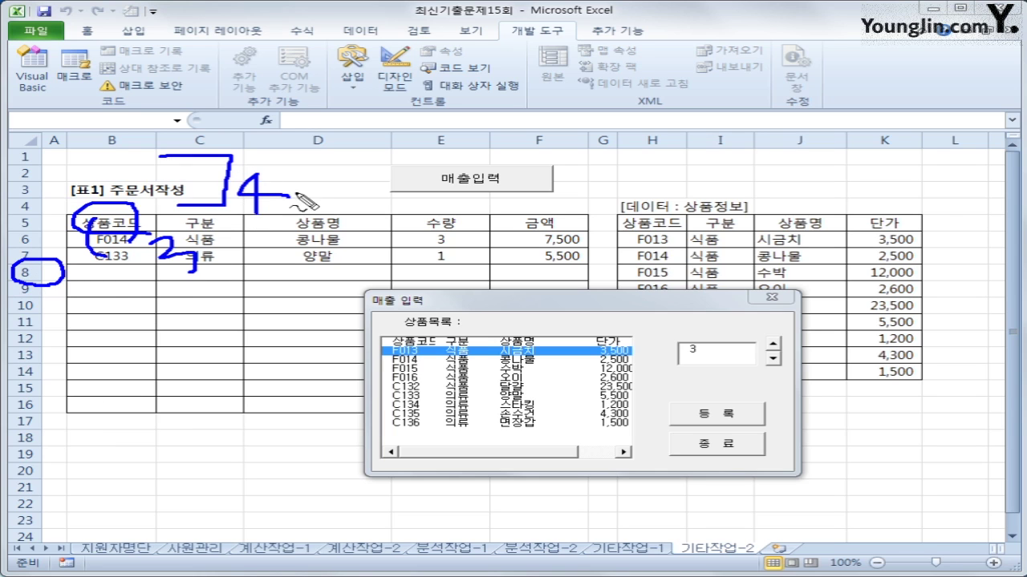
mouse_move(314, 184)
left_mouse_down()
mouse_move(307, 212)
mouse_move(319, 193)
mouse_move(327, 206)
left_mouse_up()
mouse_move(213, 210)
left_mouse_down()
mouse_move(332, 161)
mouse_move(341, 205)
left_mouse_up()
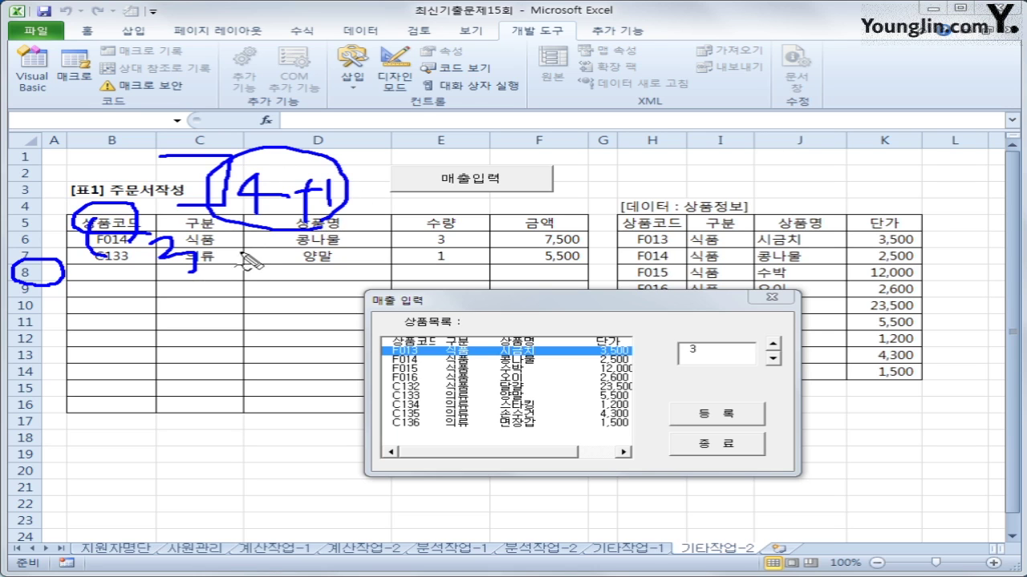
mouse_move(215, 251)
left_mouse_down()
mouse_move(242, 249)
mouse_move(230, 269)
left_mouse_up()
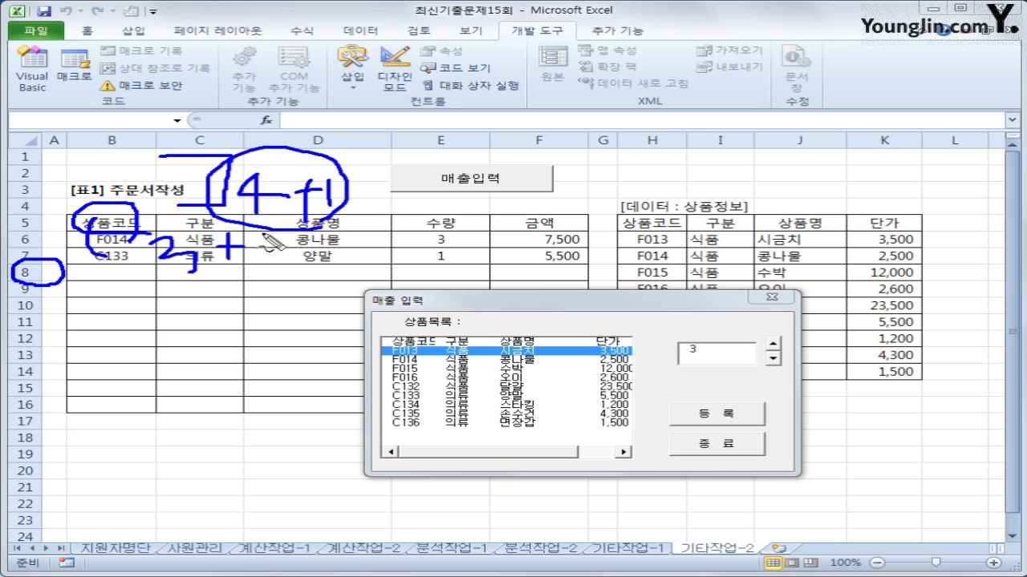
left_click_drag(261, 235, 281, 268)
left_click_drag(64, 274, 130, 273)
left_click_drag(377, 349, 435, 366)
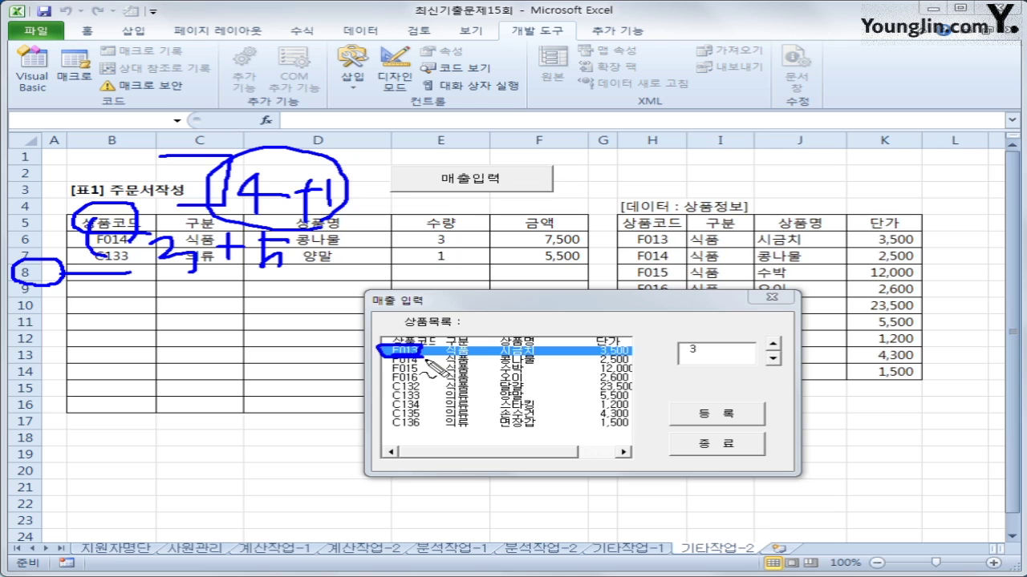
mouse_move(622, 215)
left_mouse_down()
mouse_move(894, 218)
mouse_move(924, 382)
mouse_move(682, 390)
mouse_move(637, 221)
mouse_move(750, 227)
mouse_move(804, 247)
mouse_move(817, 233)
mouse_move(856, 249)
mouse_move(883, 223)
left_mouse_up()
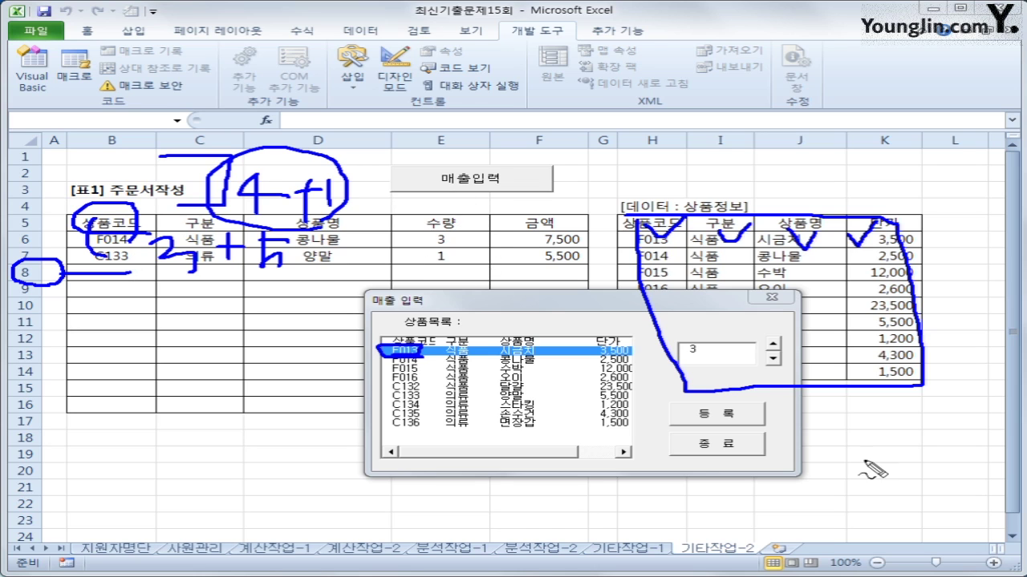
mouse_move(746, 383)
left_mouse_down()
mouse_move(754, 388)
mouse_move(654, 317)
mouse_move(439, 257)
left_mouse_up()
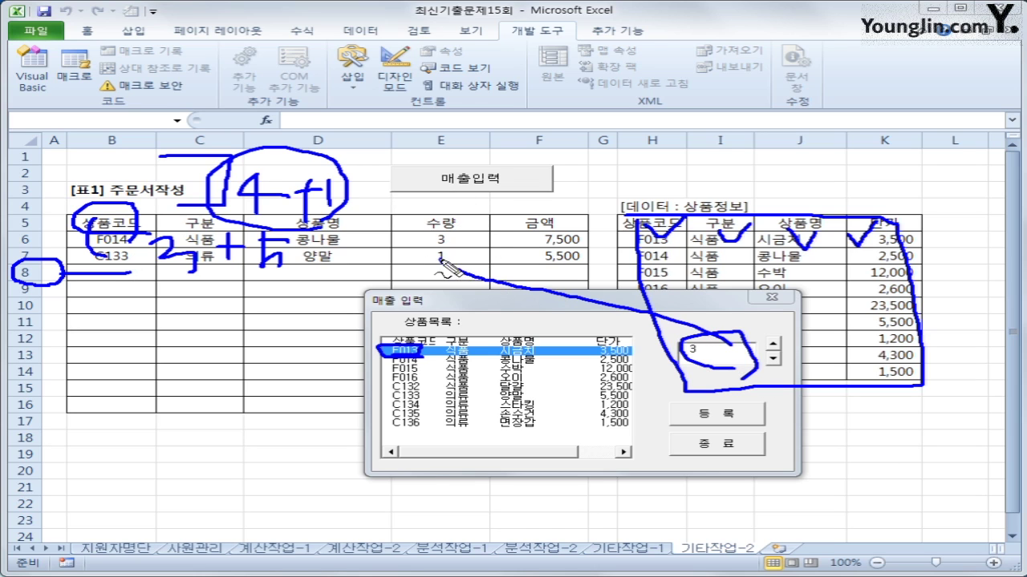
left_click_drag(572, 389, 589, 385)
key("Escape")
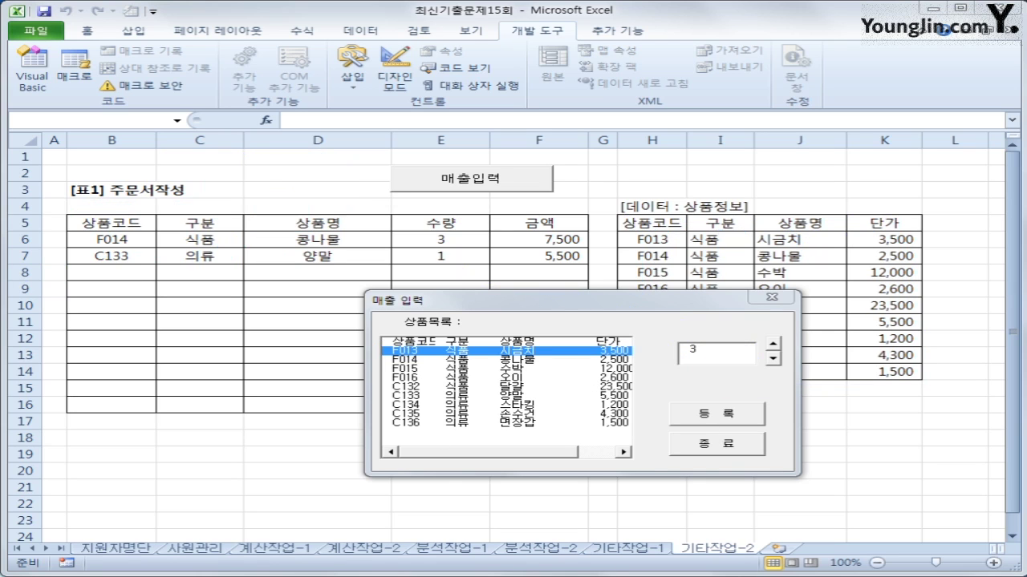
left_click(401, 344)
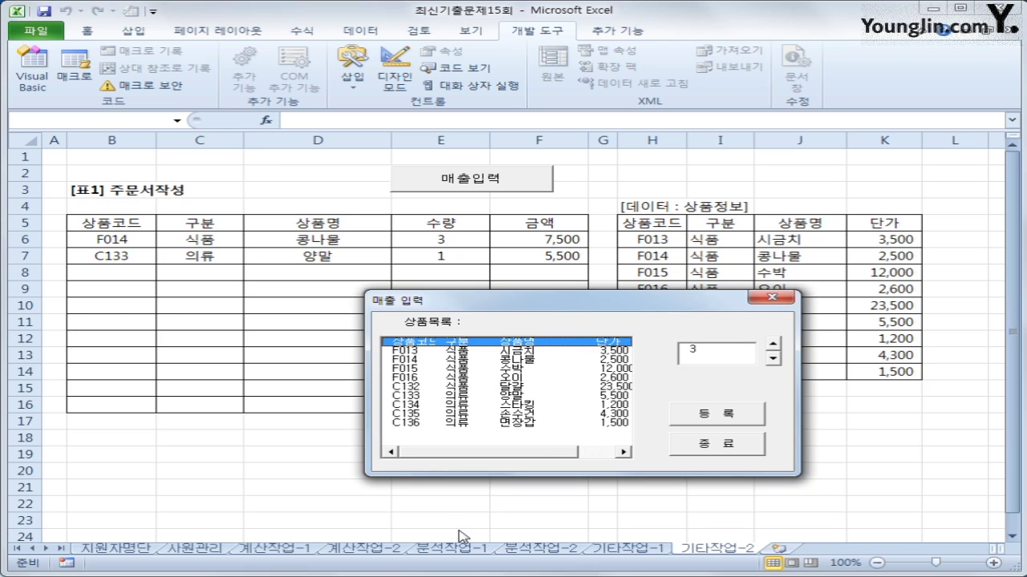
key("ctrl+2")
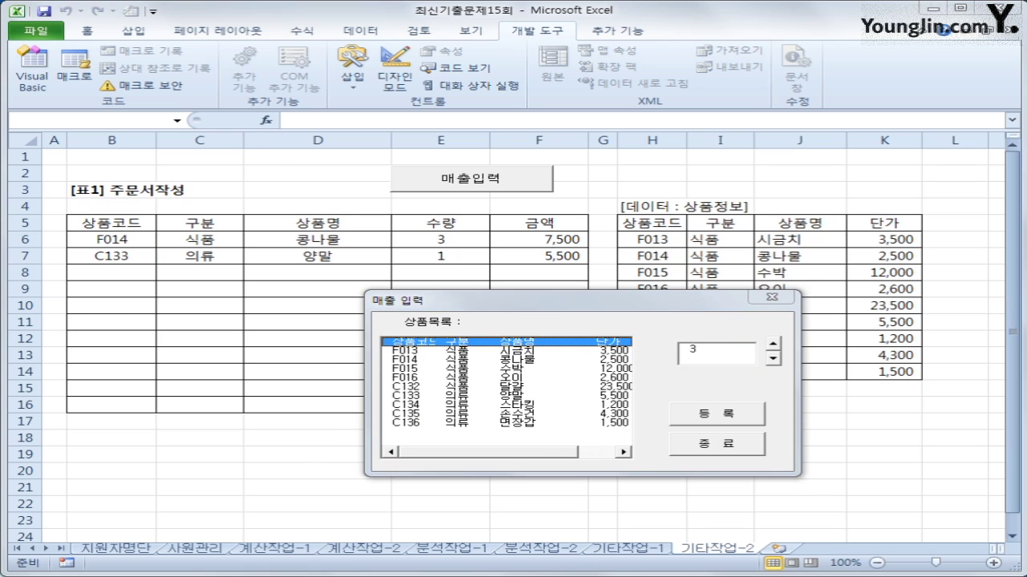
mouse_move(383, 336)
left_mouse_down()
mouse_move(384, 345)
mouse_move(465, 353)
mouse_move(433, 334)
mouse_move(383, 335)
mouse_move(378, 346)
left_mouse_up()
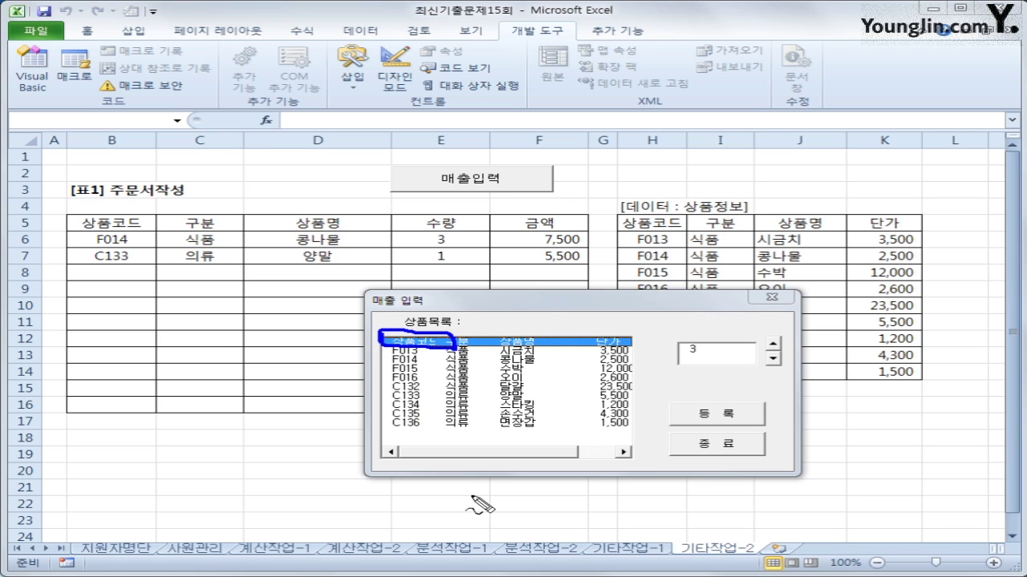
mouse_move(452, 349)
left_mouse_down()
mouse_move(487, 326)
mouse_move(516, 329)
mouse_move(526, 315)
left_mouse_up()
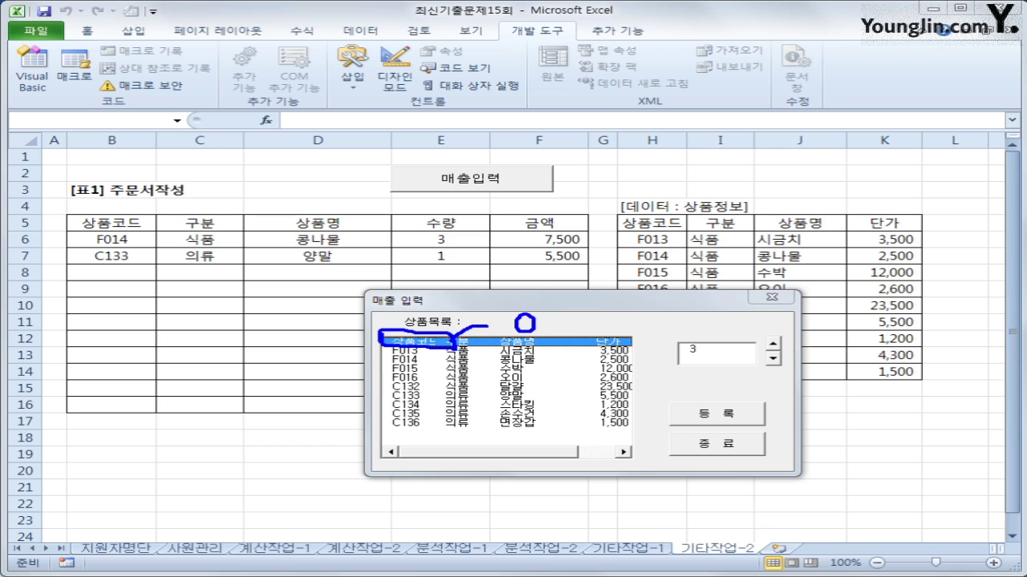
mouse_move(619, 213)
left_mouse_down()
mouse_move(616, 229)
mouse_move(923, 234)
mouse_move(907, 213)
mouse_move(616, 227)
mouse_move(624, 238)
mouse_move(851, 228)
left_mouse_up()
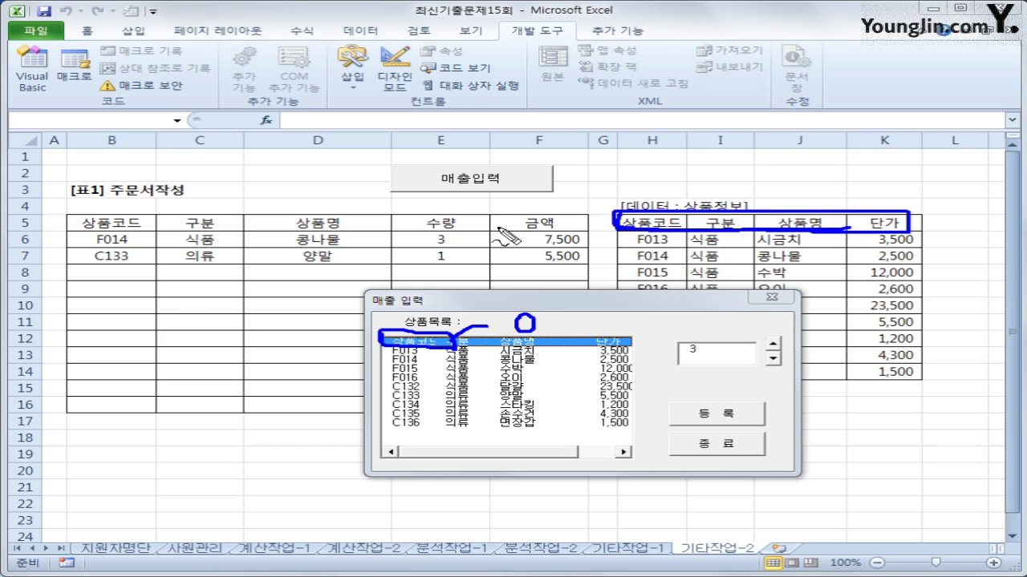
left_click_drag(615, 223, 281, 225)
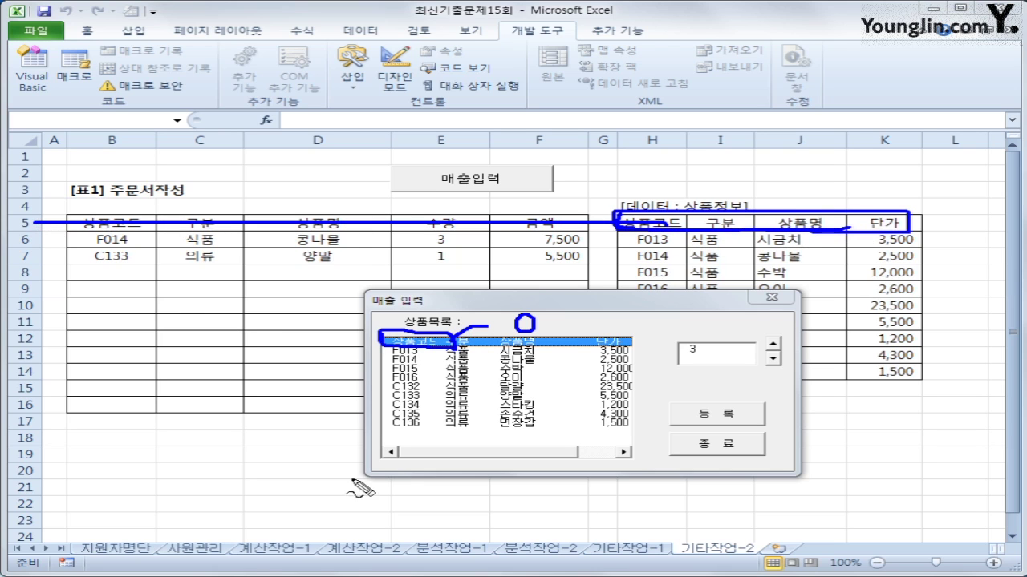
mouse_move(540, 325)
left_mouse_down()
mouse_move(574, 324)
mouse_move(562, 342)
left_mouse_up()
left_click_drag(580, 299, 602, 321)
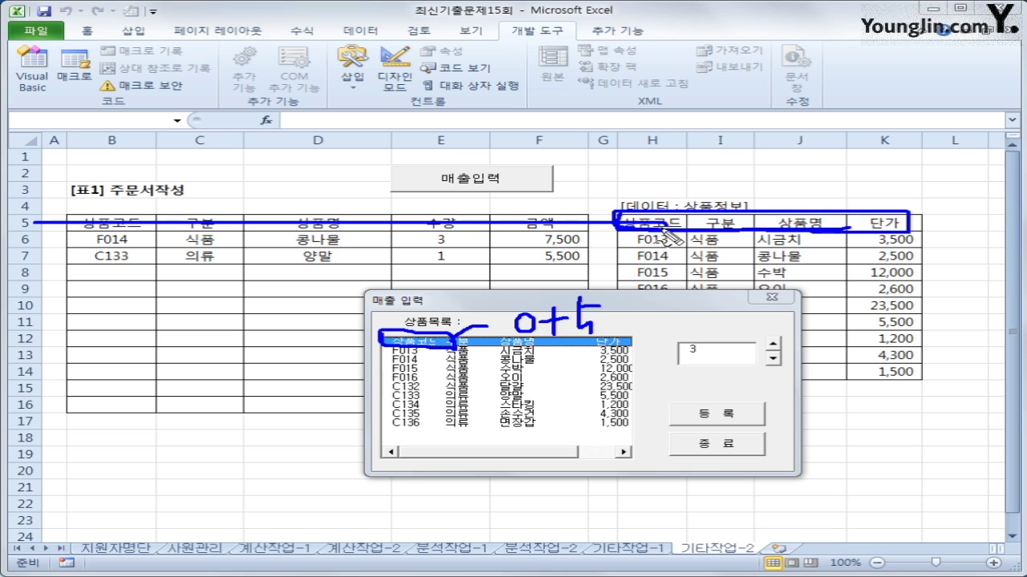
left_click_drag(657, 227, 896, 232)
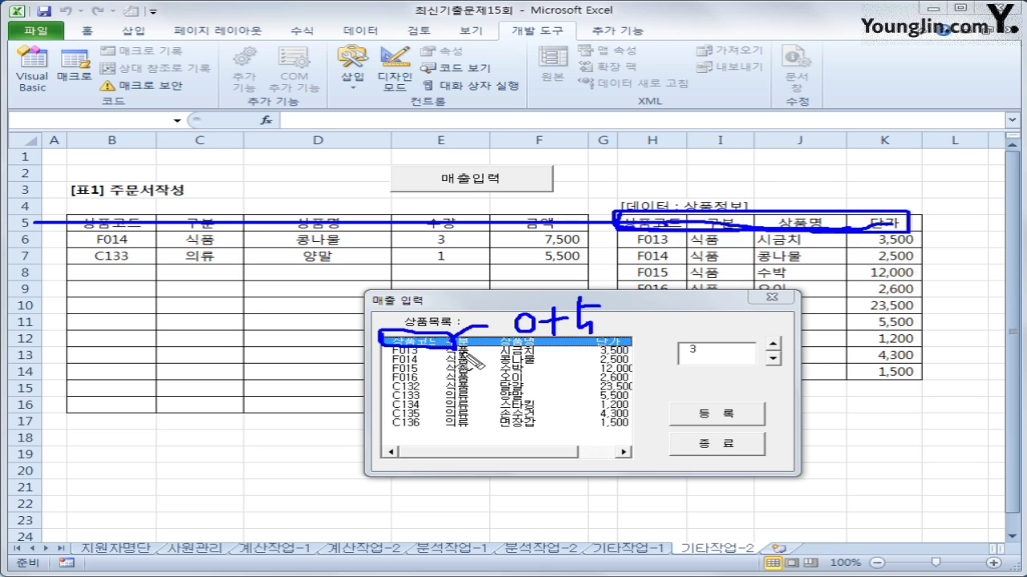
mouse_move(381, 351)
left_mouse_down()
mouse_move(421, 351)
mouse_move(426, 376)
left_mouse_up()
mouse_move(415, 348)
left_mouse_down()
mouse_move(467, 423)
mouse_move(440, 424)
left_mouse_up()
mouse_move(523, 394)
left_mouse_down()
mouse_move(524, 446)
mouse_move(579, 421)
mouse_move(571, 439)
left_mouse_up()
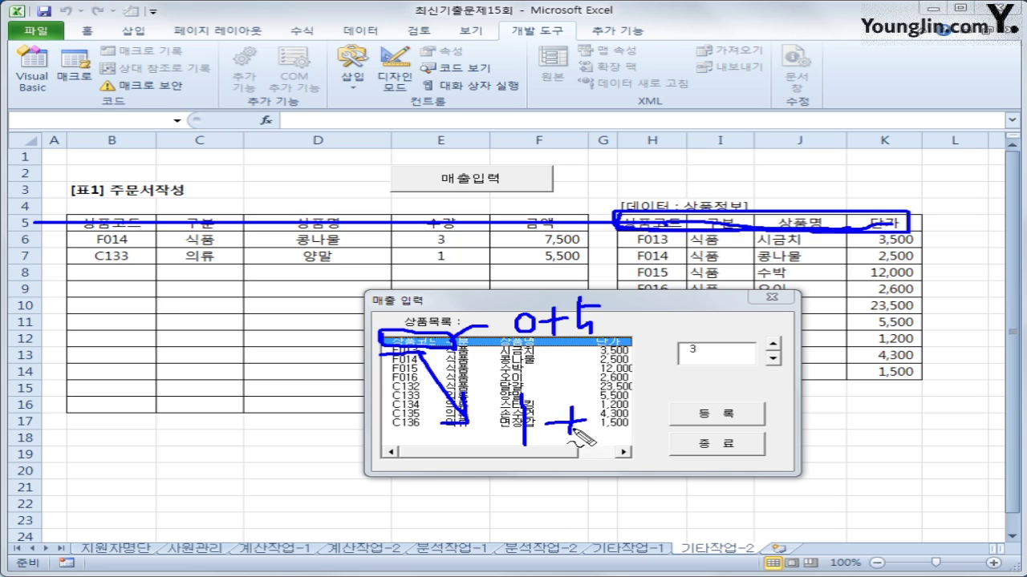
mouse_move(612, 386)
left_mouse_down()
mouse_move(610, 435)
mouse_move(647, 400)
left_mouse_up()
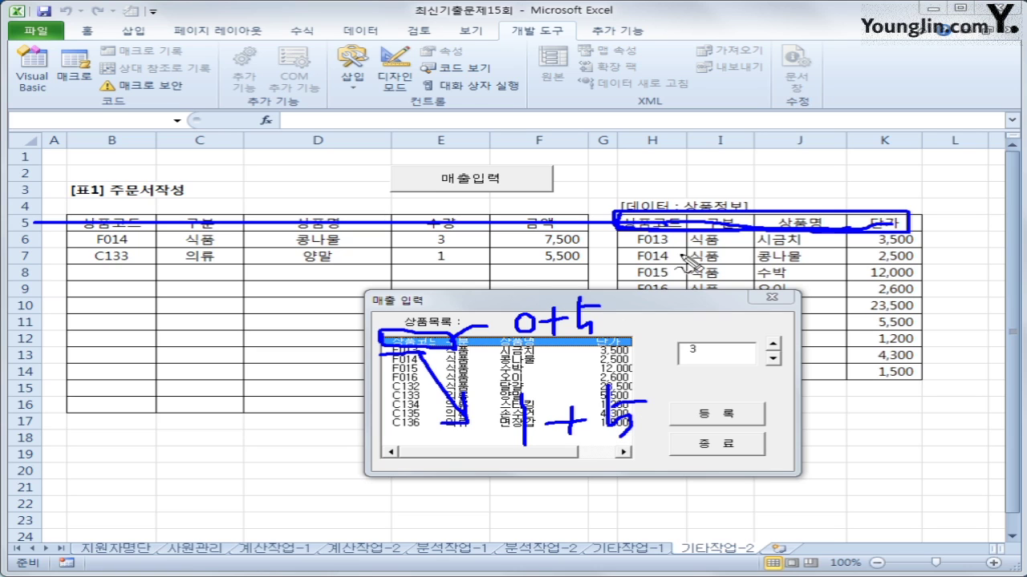
mouse_move(670, 235)
left_mouse_down()
mouse_move(634, 259)
mouse_move(674, 247)
left_mouse_up()
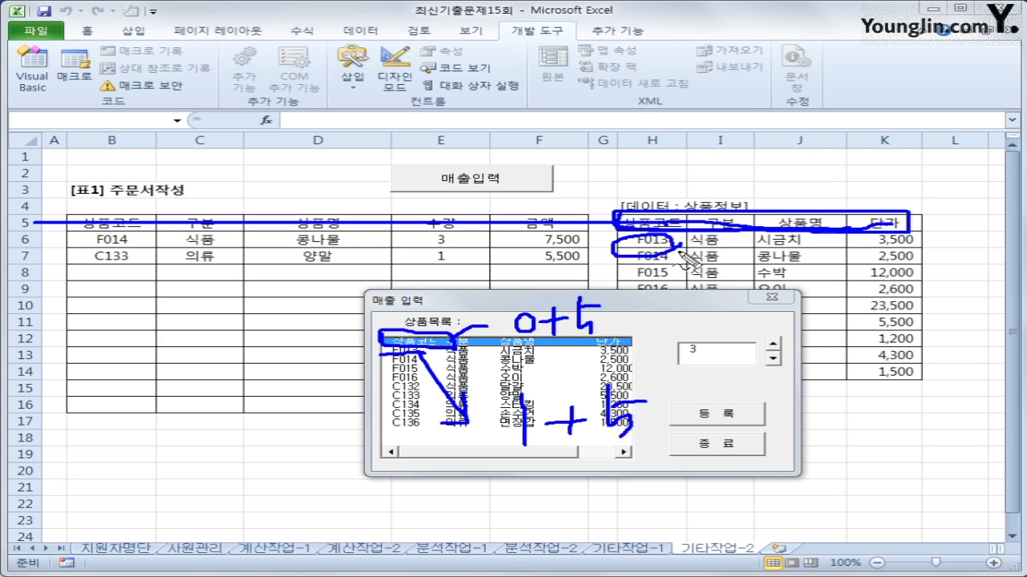
mouse_move(654, 439)
left_mouse_down()
mouse_move(568, 461)
mouse_move(545, 321)
mouse_move(648, 344)
mouse_move(674, 441)
left_mouse_up()
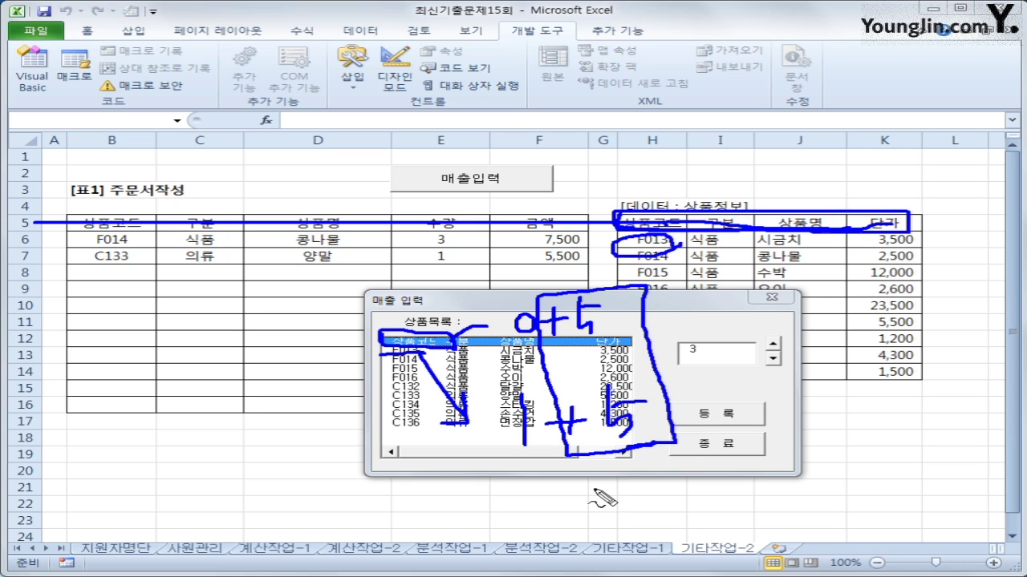
left_click_drag(654, 134, 662, 170)
mouse_move(46, 146)
left_mouse_down()
mouse_move(46, 167)
mouse_move(225, 171)
left_mouse_up()
mouse_move(292, 149)
left_mouse_down()
mouse_move(297, 175)
mouse_move(324, 171)
mouse_move(321, 186)
left_mouse_up()
mouse_move(441, 148)
left_mouse_down()
mouse_move(433, 171)
mouse_move(485, 150)
left_mouse_up()
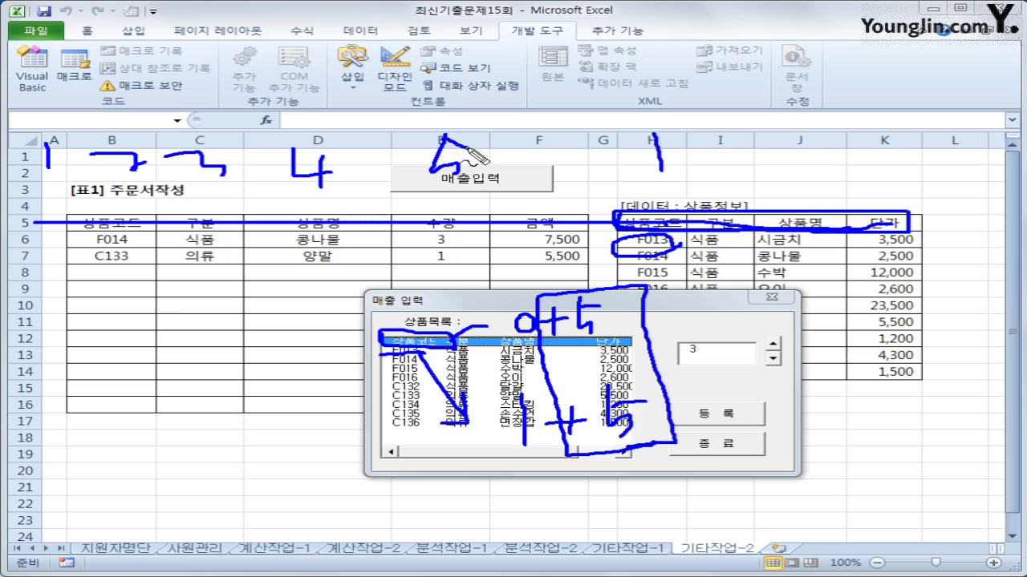
mouse_move(557, 145)
left_mouse_down()
mouse_move(545, 174)
mouse_move(560, 165)
mouse_move(595, 181)
left_mouse_up()
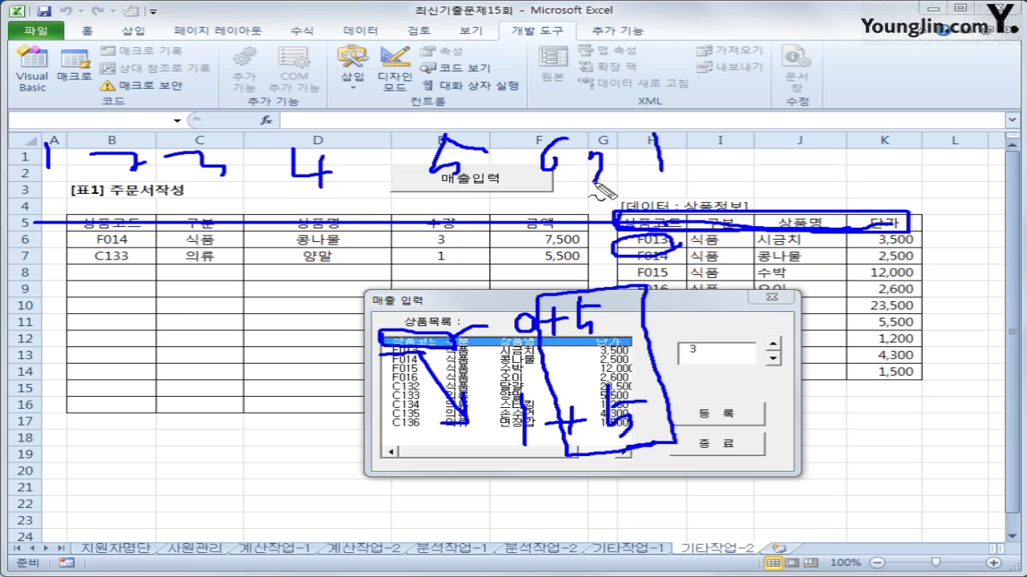
mouse_move(658, 143)
left_mouse_down()
mouse_move(682, 161)
mouse_move(651, 170)
left_mouse_up()
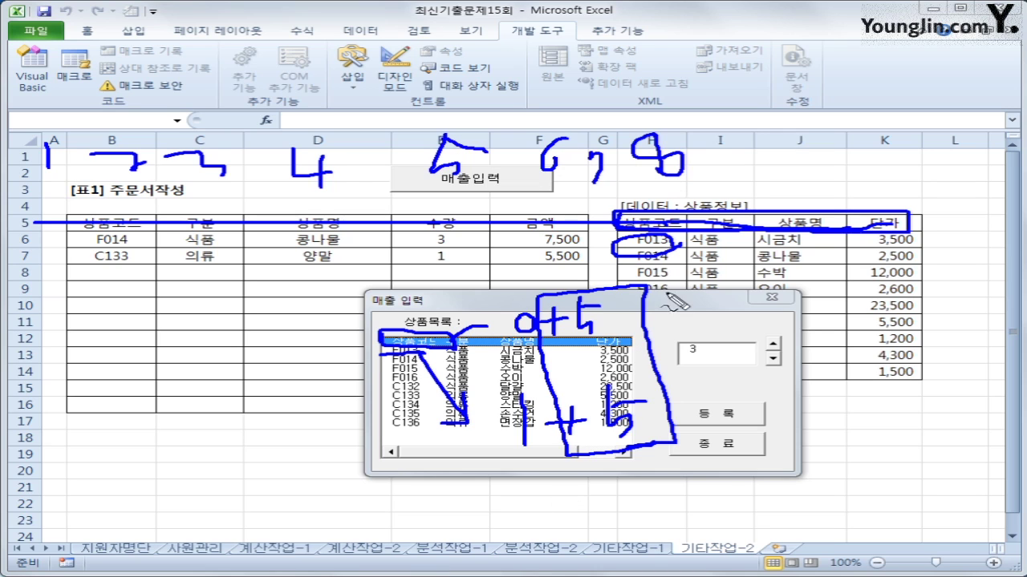
mouse_move(706, 170)
left_mouse_down()
mouse_move(748, 170)
mouse_move(752, 207)
left_mouse_up()
left_click_drag(724, 239, 741, 236)
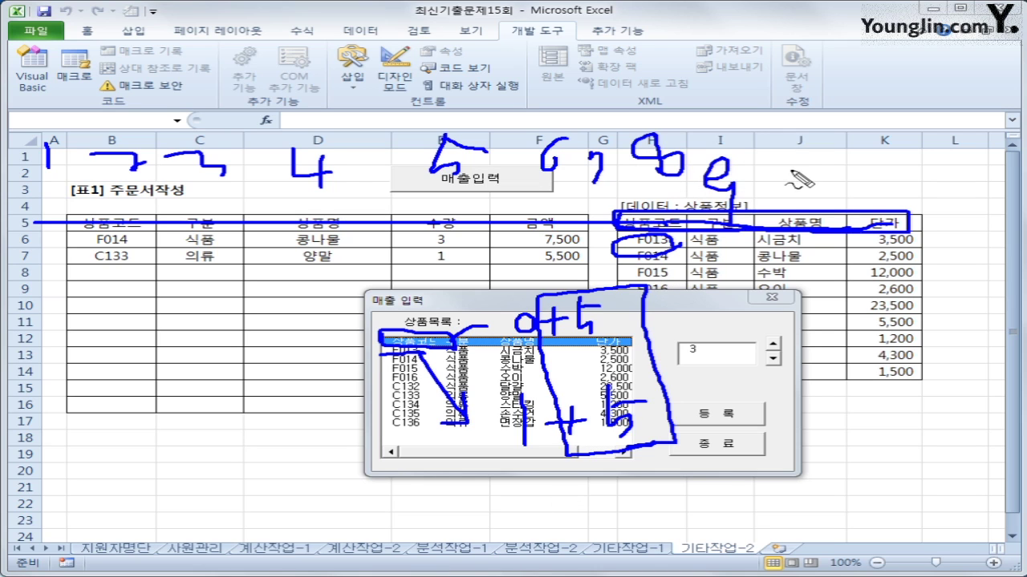
mouse_move(788, 169)
left_mouse_down()
mouse_move(776, 200)
mouse_move(797, 191)
mouse_move(802, 201)
left_mouse_up()
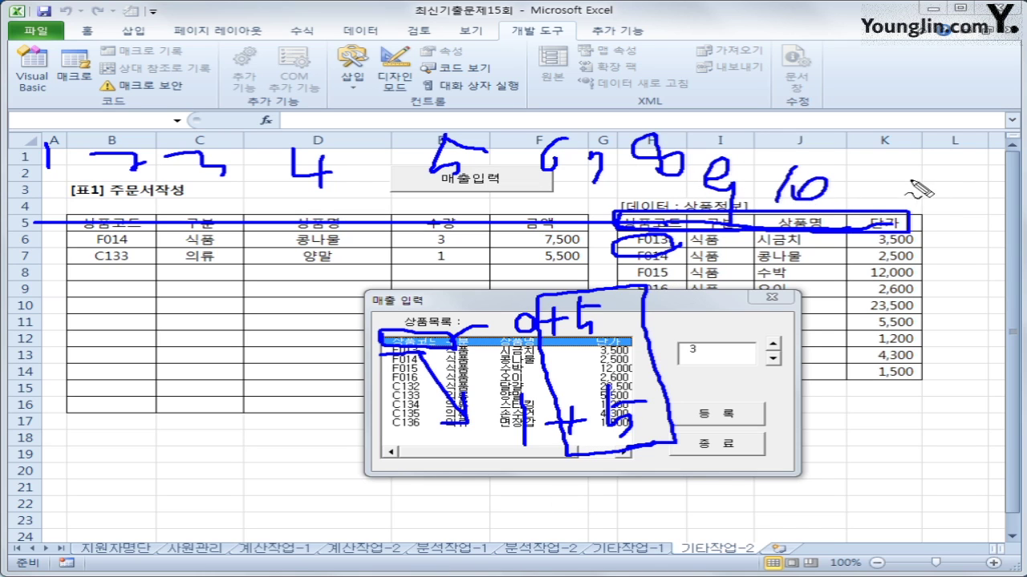
mouse_move(892, 181)
left_mouse_down()
mouse_move(887, 200)
mouse_move(911, 197)
mouse_move(913, 213)
left_mouse_up()
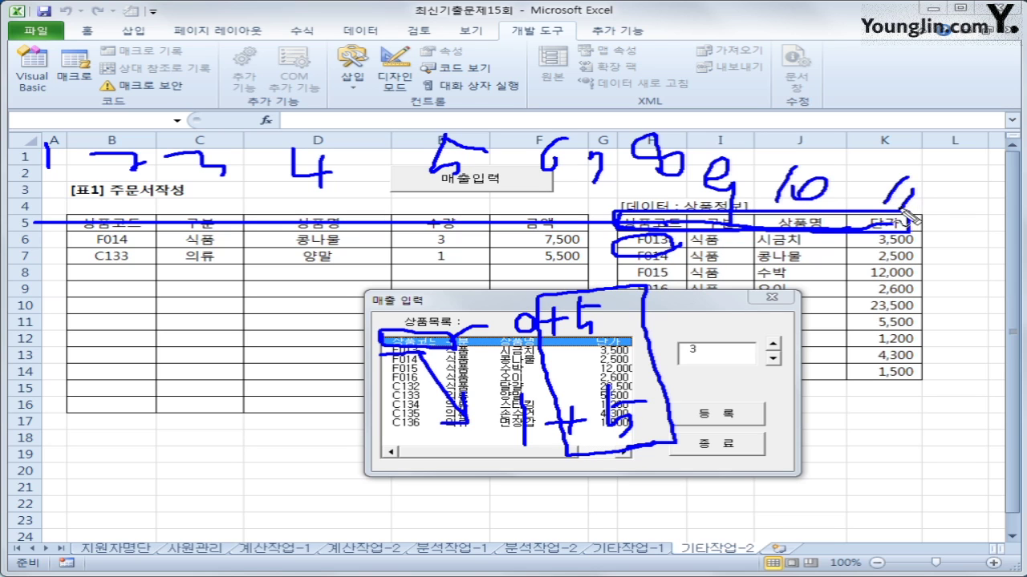
key("Escape")
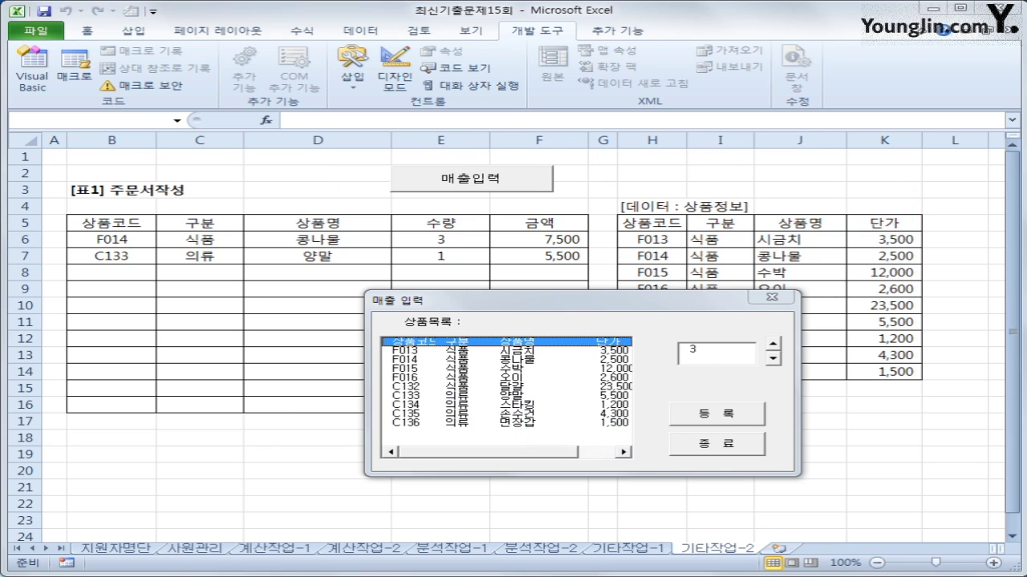
- Close the 매출 입력 form and create the Click event procedure of cmd등록 in the form's code
left_click(771, 297)
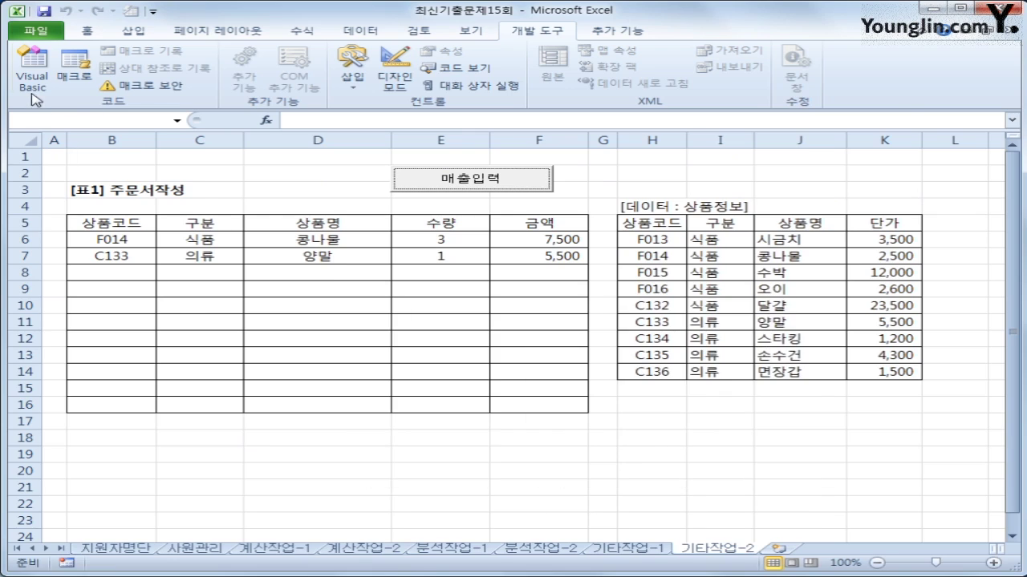
left_click(449, 146)
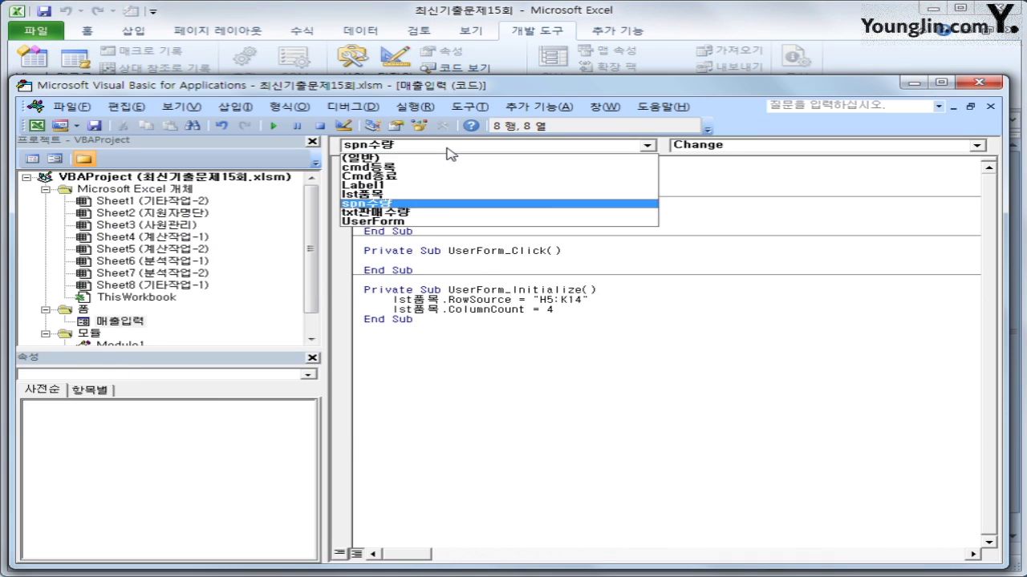
left_click(453, 175)
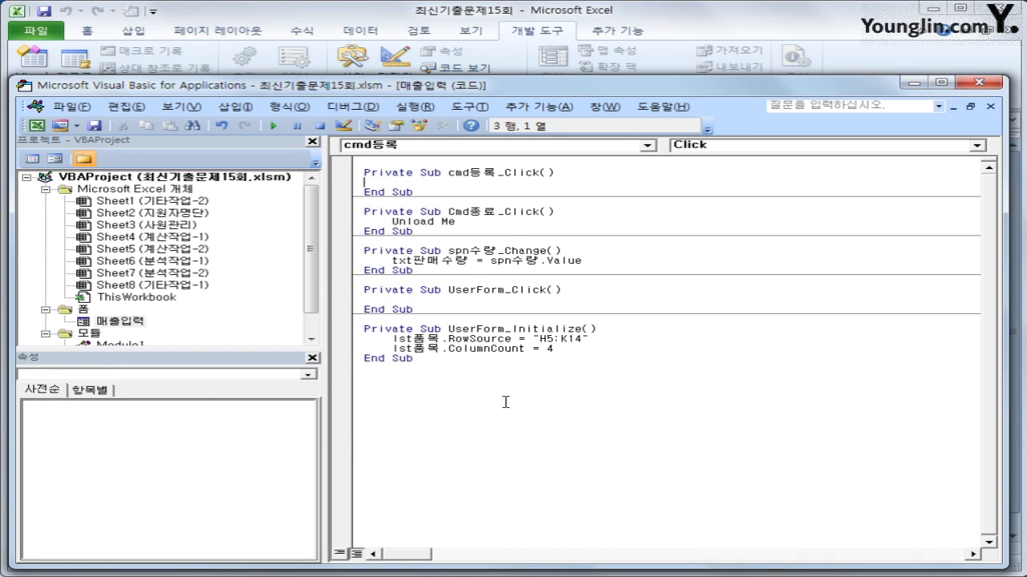
- In the cmd등록 Click procedure, add the line i = Range("B5").CurrentRegion.Rows.Count + 5
key("Return")
type("i")
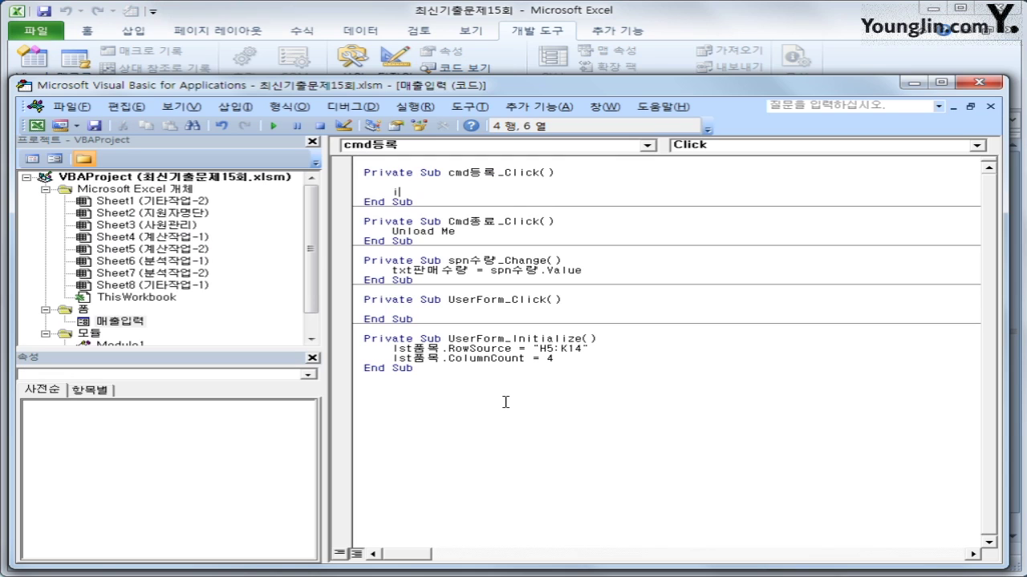
type(" =range(\"")
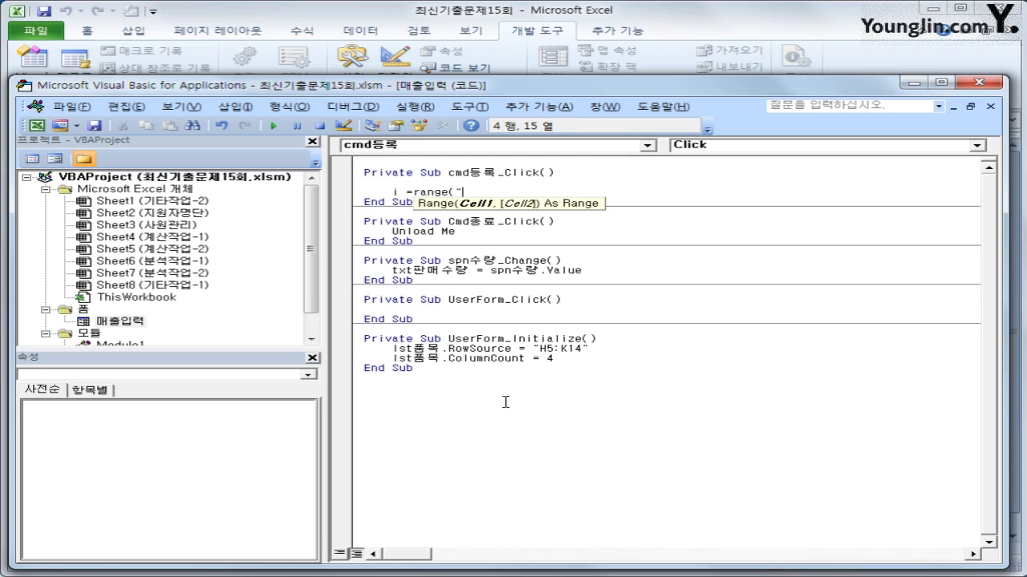
type("B5\").cu")
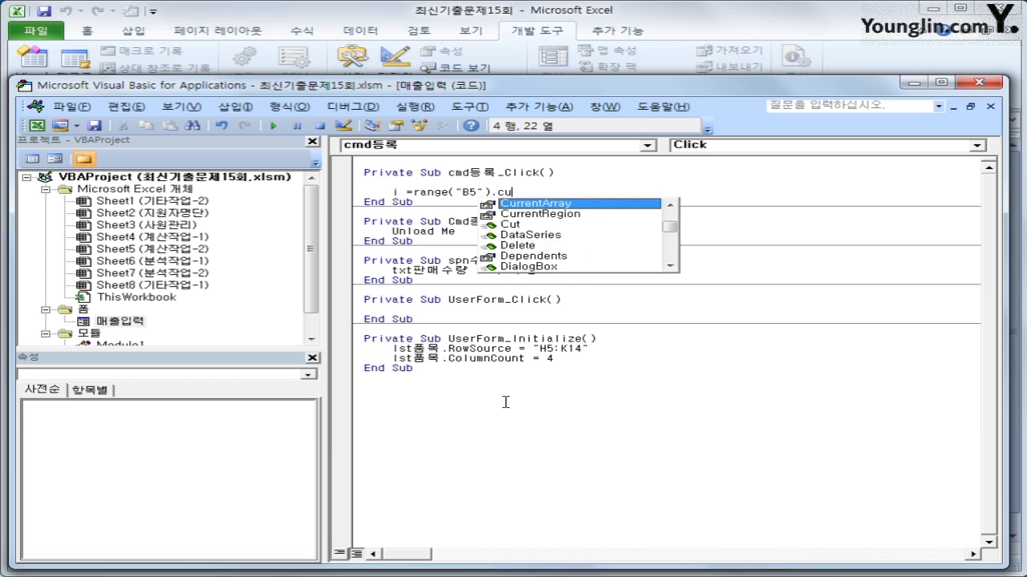
key("Down")
key("Tab")
type(".row")
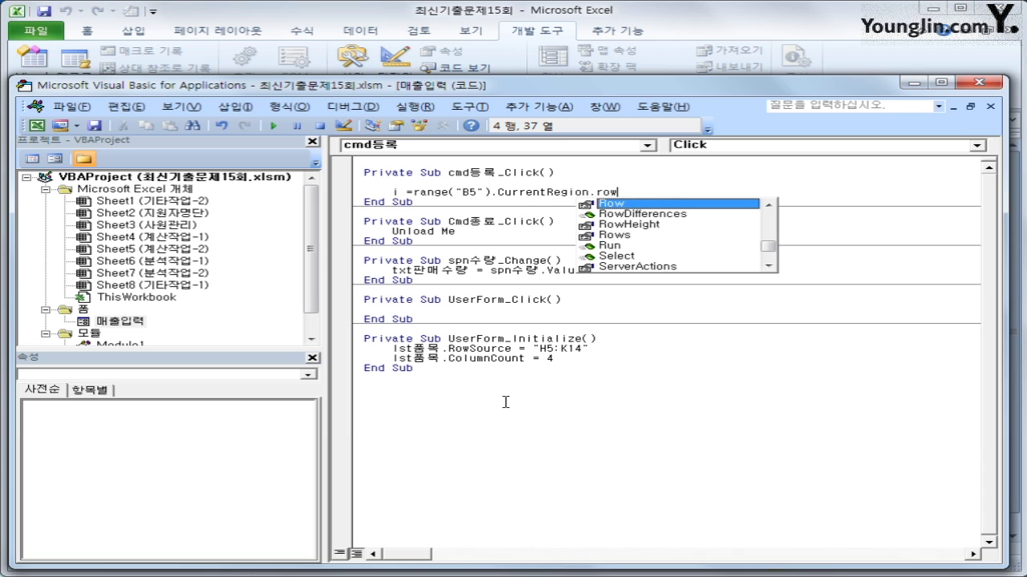
key("Down")
key("Down")
key("Down")
key("Tab")
type(".coun")
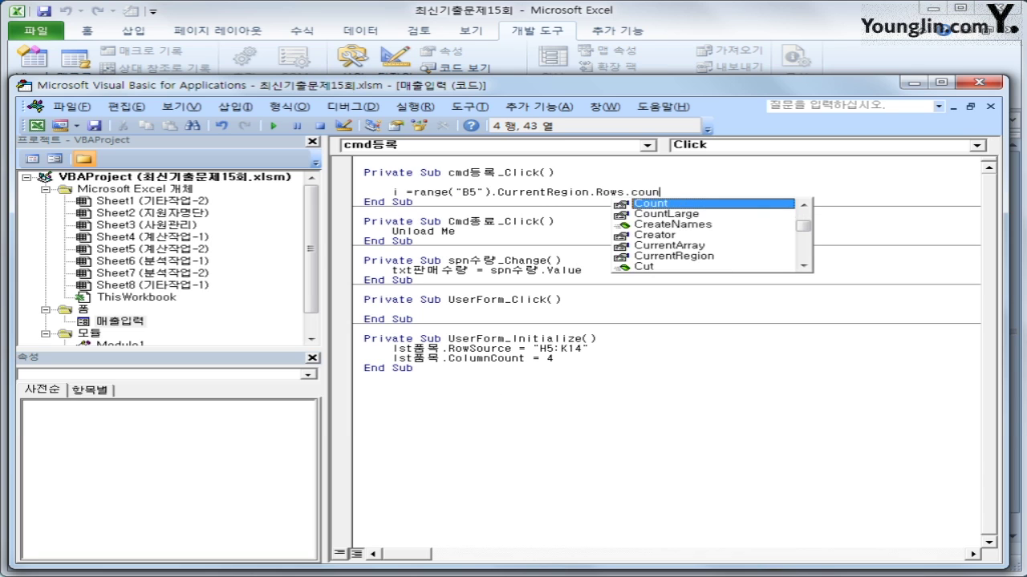
type("t + ")
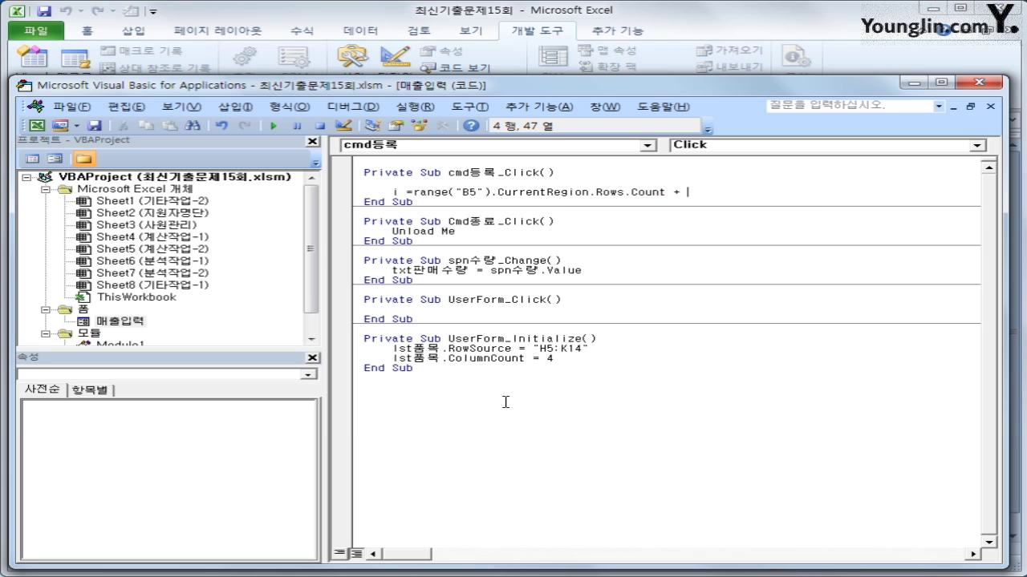
type("5")
key("Return")
key("Return")
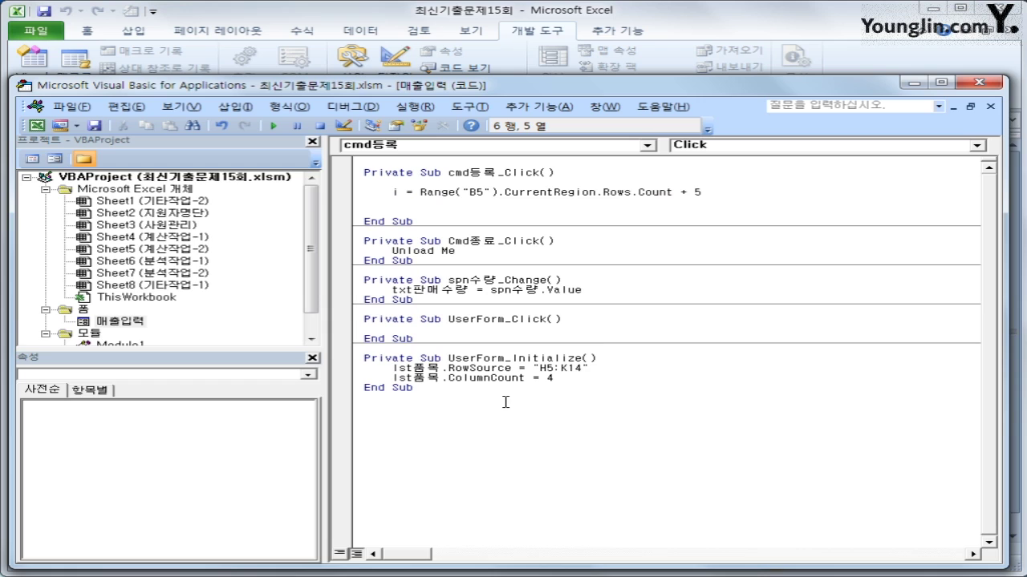
- In the cmd등록 Click procedure, add the line iRow = lst품목.ListIndex + 5
type("i")
type("Row ")
type("=")
type(" lst")
type("푸")
type("모")
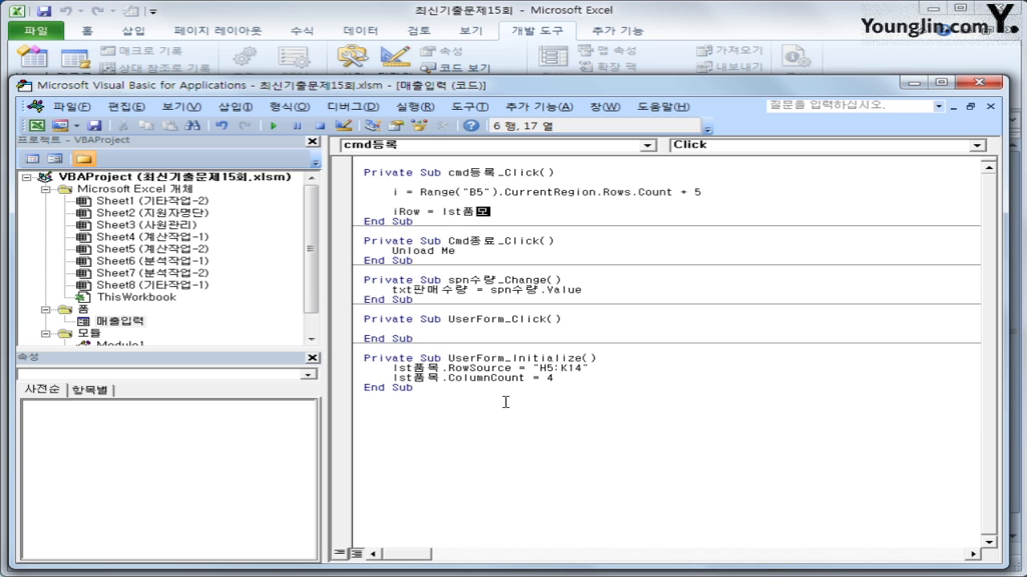
type(".list")
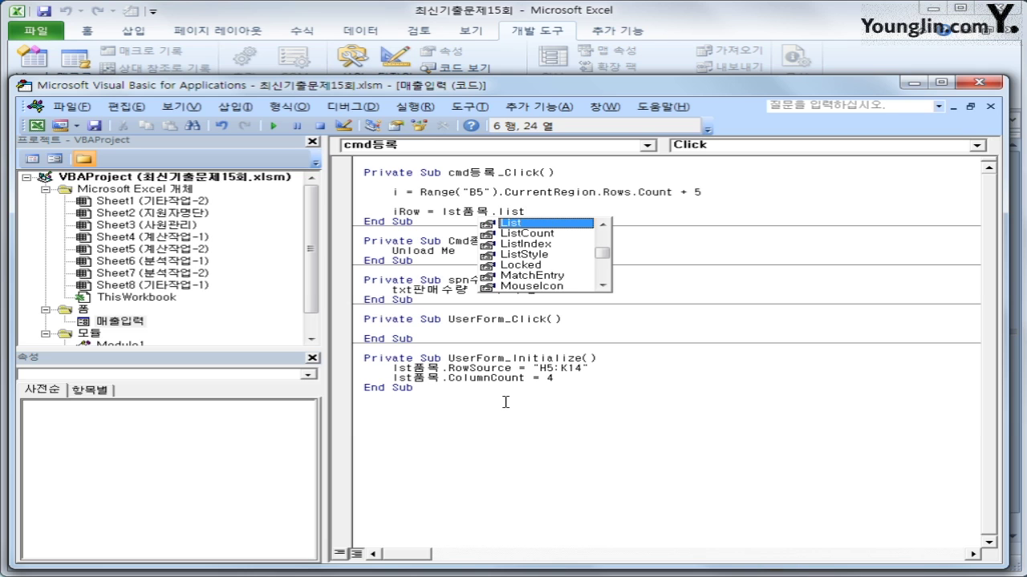
type("in")
key("Tab")
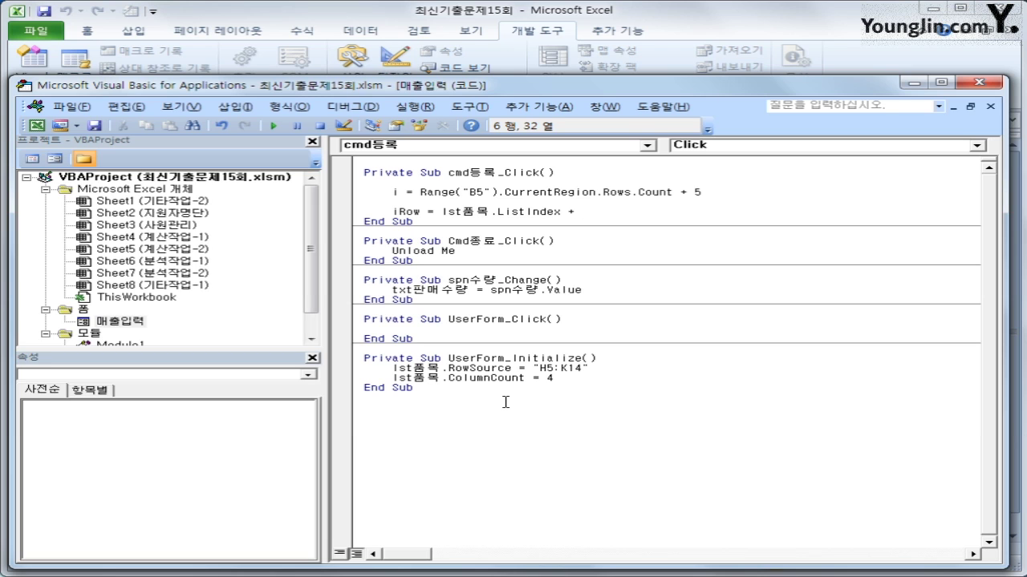
type("+ 5")
key("Return")
key("Return")
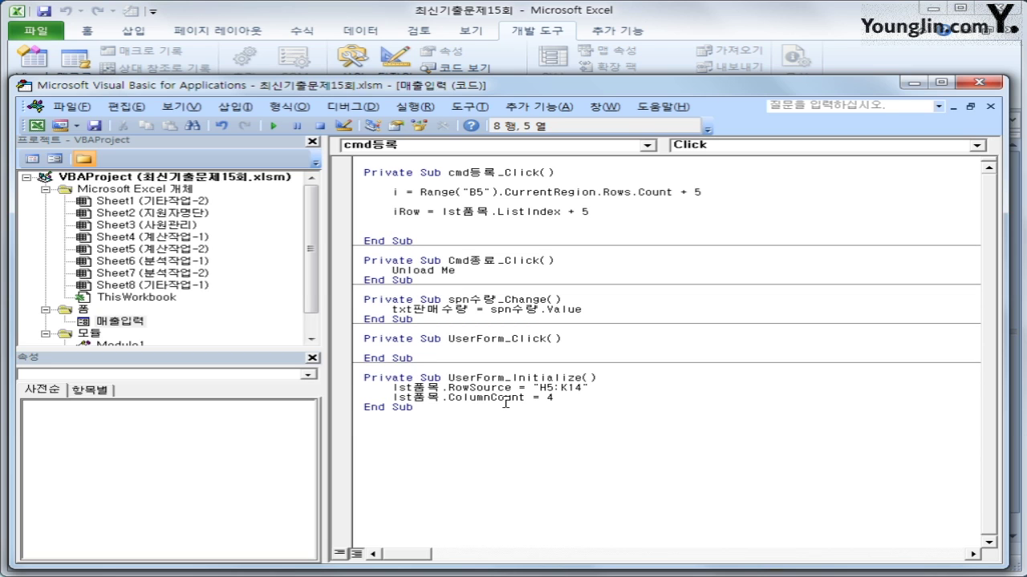
- Below the iRow line, add the statement Cells(i, 2) = Cells(iRow, 8) to write the product code
type("cells(i,")
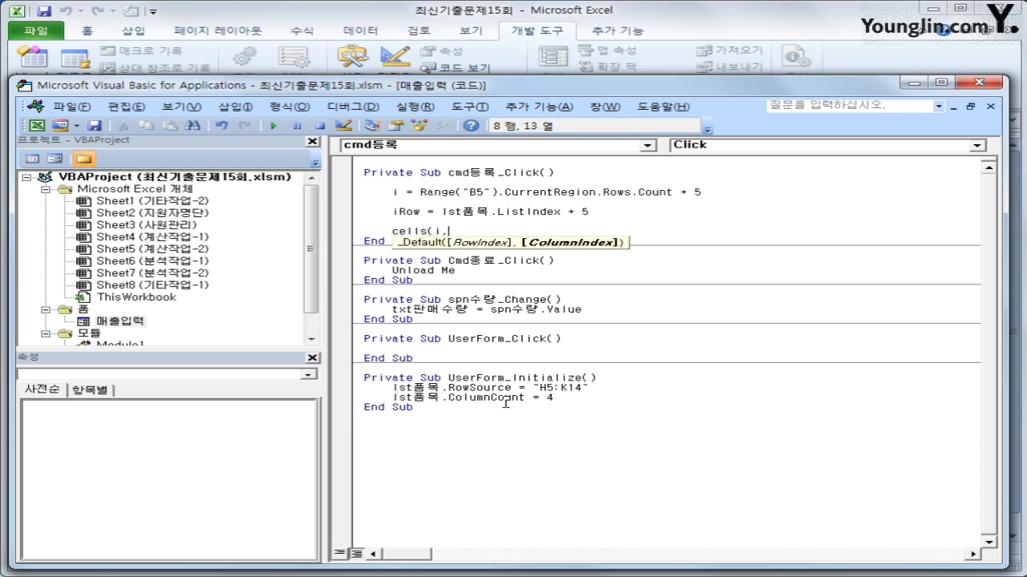
type("2)")
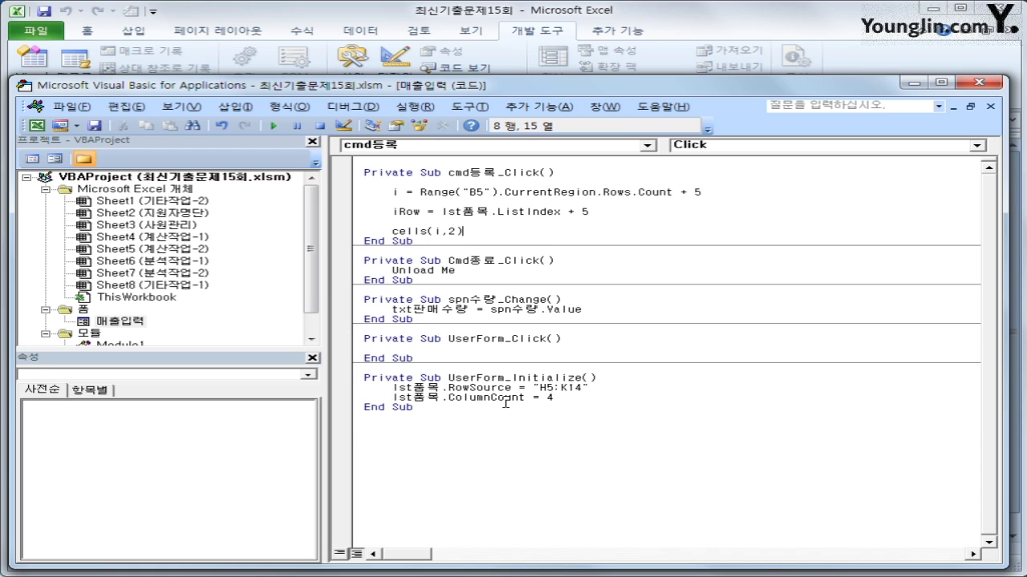
type(" = cells(")
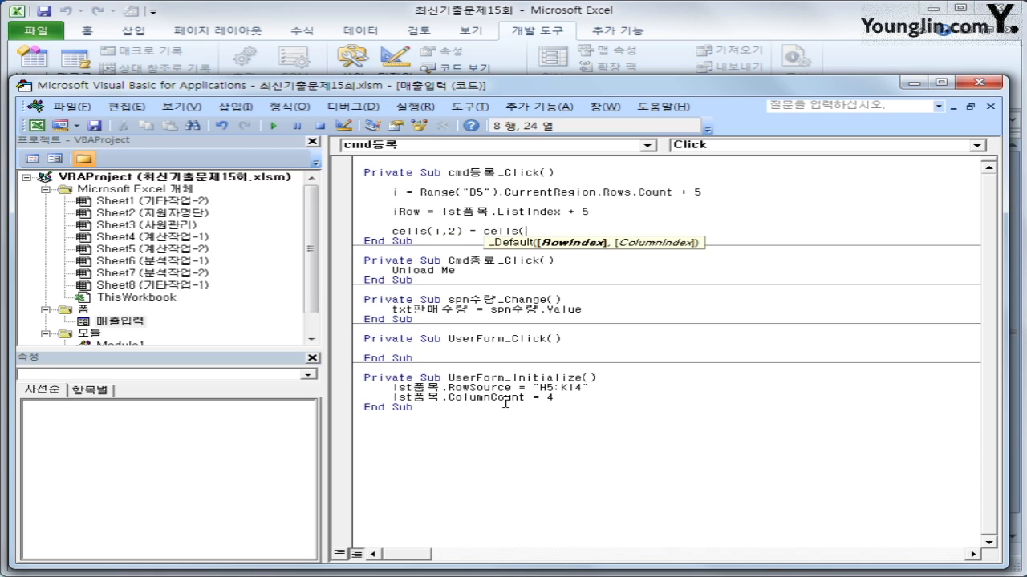
type("iRow, ")
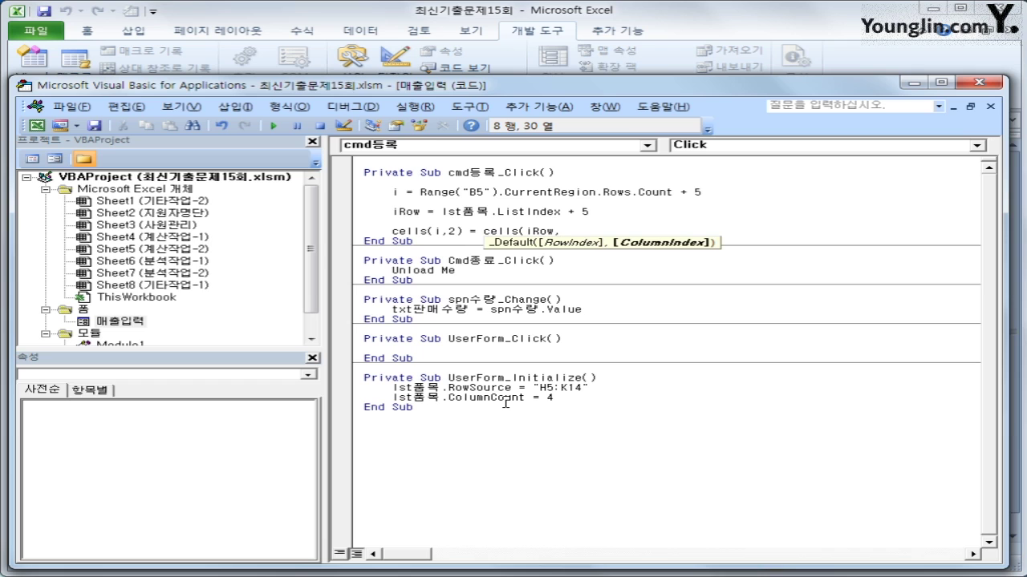
type("8)")
key("Return")
key("Return")
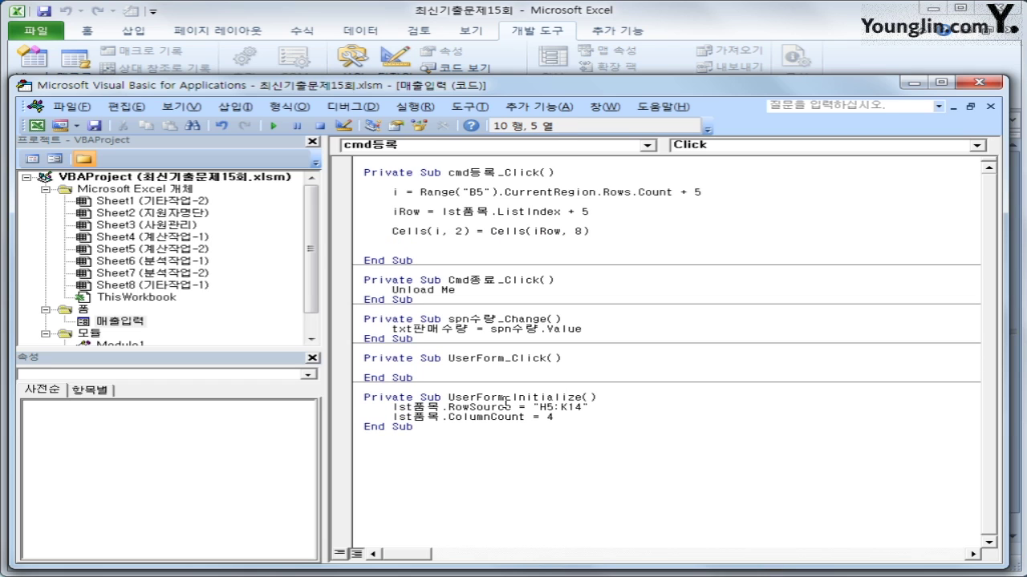
- Copy the Cells(i, 2) statement to the line below and change it to Cells(i, 3) = Cells(iRow, 9)
key("Up")
key("Up")
key("shift+End")
key("ctrl+c")
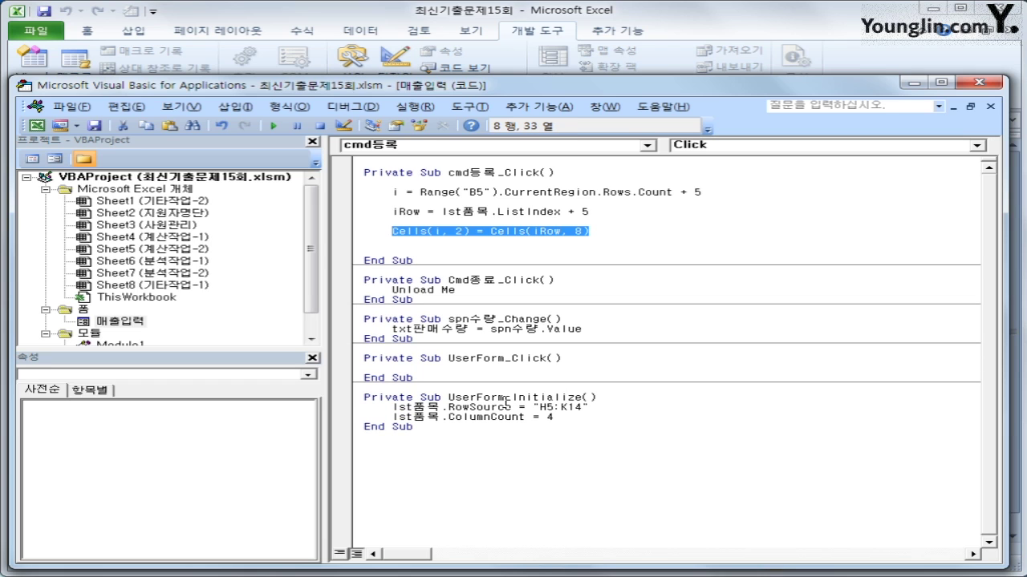
key("Down")
key("ctrl+v")
key("Left")
key("Left")
key("Left")
key("Left")
key("Left")
key("Left")
key("Left")
key("Left")
key("Left")
key("Left")
key("Left")
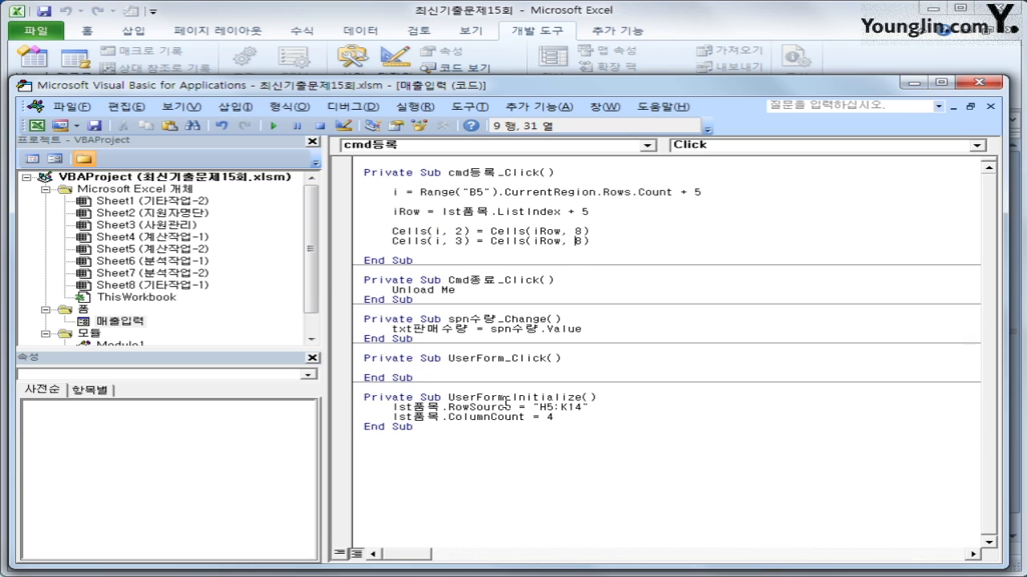
key("Delete")
type("9")
key("End")
- Paste the copied statement on a new line and edit it to Cells(i, 4) = Cells(iRow, 10)
key("Return")
key("ctrl+v")
key("Left")
key("Left")
key("Left")
key("Left")
key("Left")
key("Left")
key("Left")
key("Left")
key("Left")
key("Left")
key("Left")
key("Left")
key("Left")
key("Left")
key("Left")
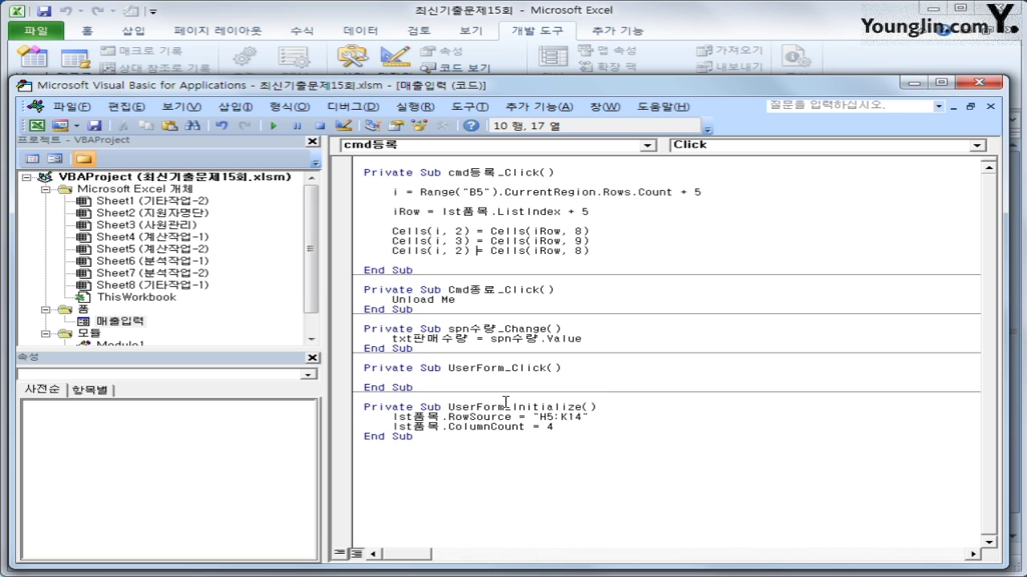
key("End")
key("Left")
type("10")
- Paste the copied statement on another line and edit it to Cells(i, 5) = txt판매수량.Value
key("Return")
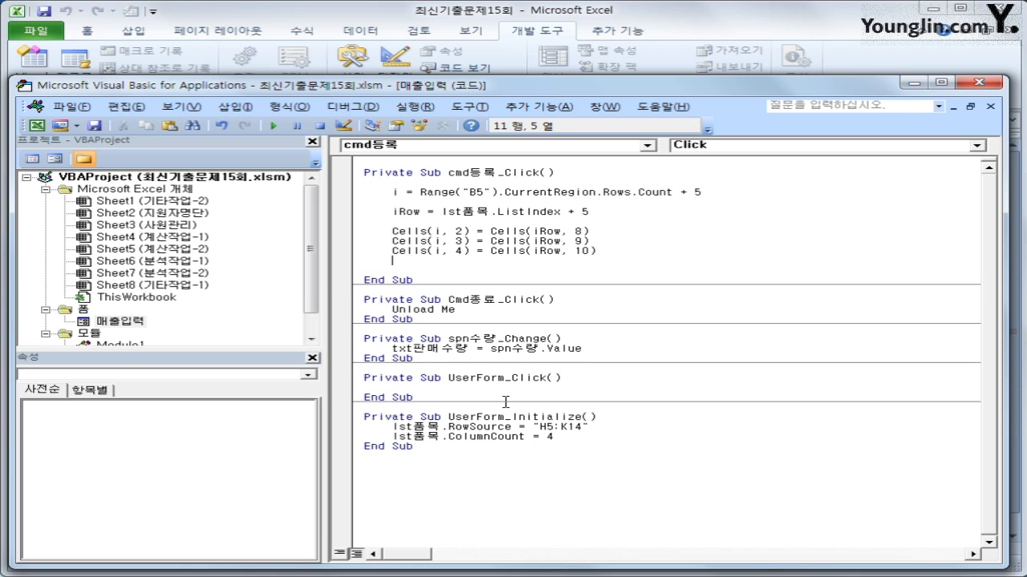
key("ctrl+v")
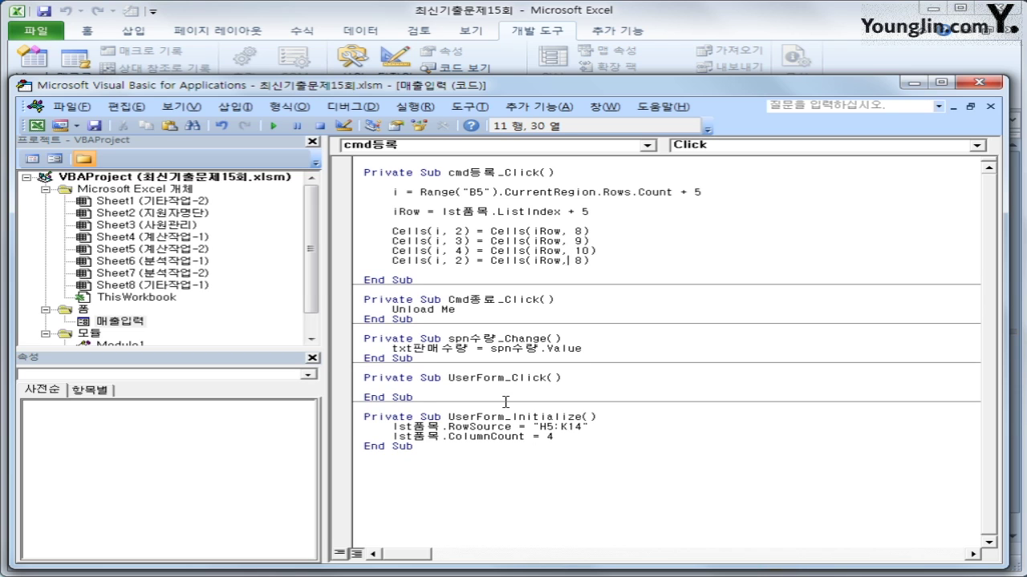
key("Left")
key("Left")
key("Left")
key("Left")
key("Left")
key("Left")
key("Left")
key("Left")
key("Left")
key("Left")
key("Left")
key("Left")
type("5")
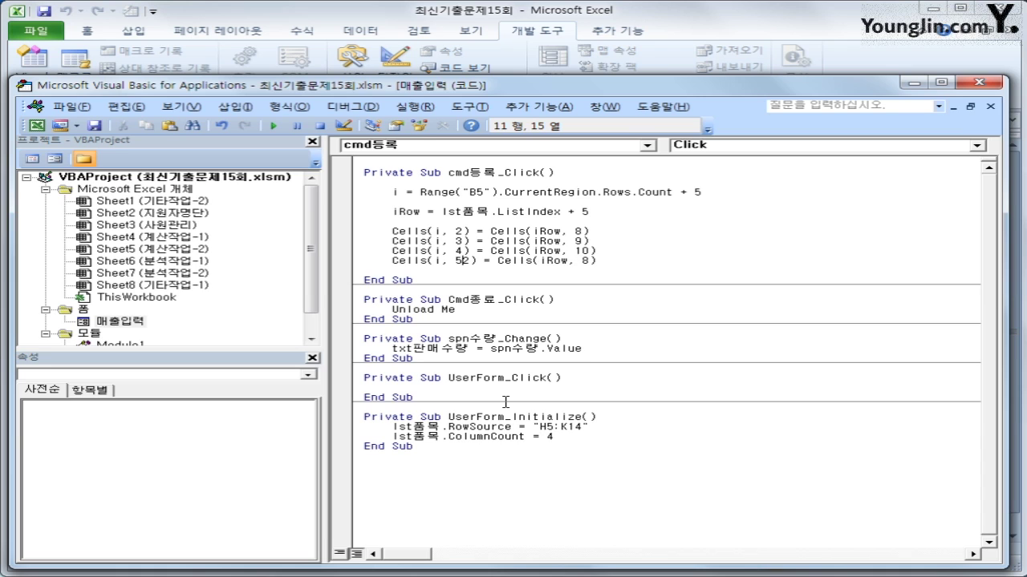
key("Delete")
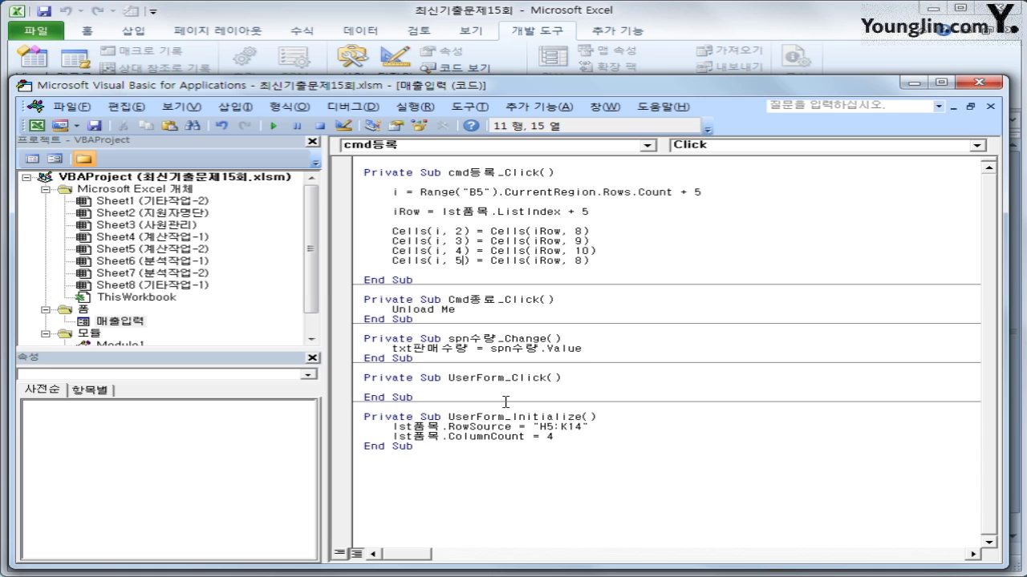
key("shift+End")
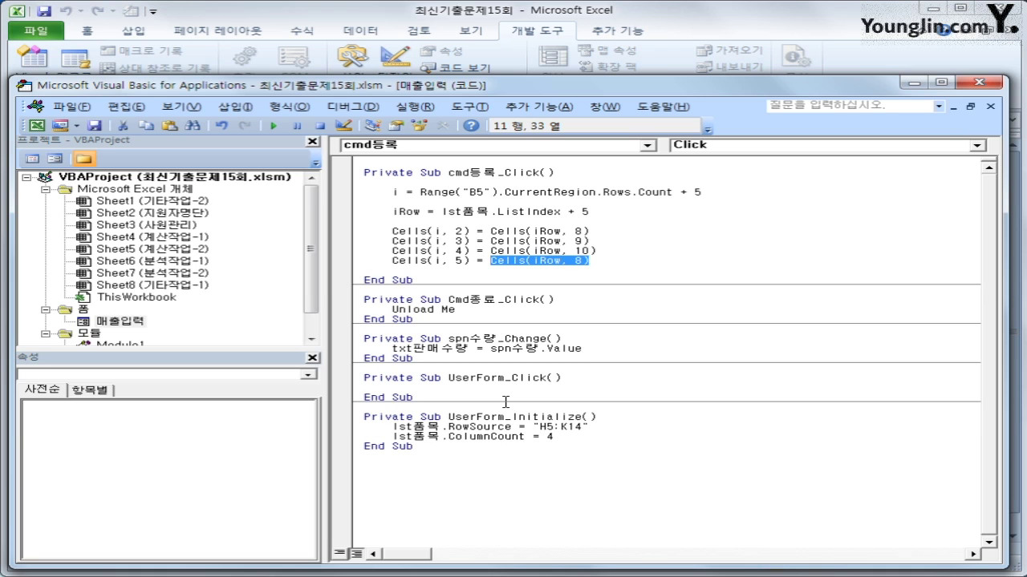
key("Delete")
type("t")
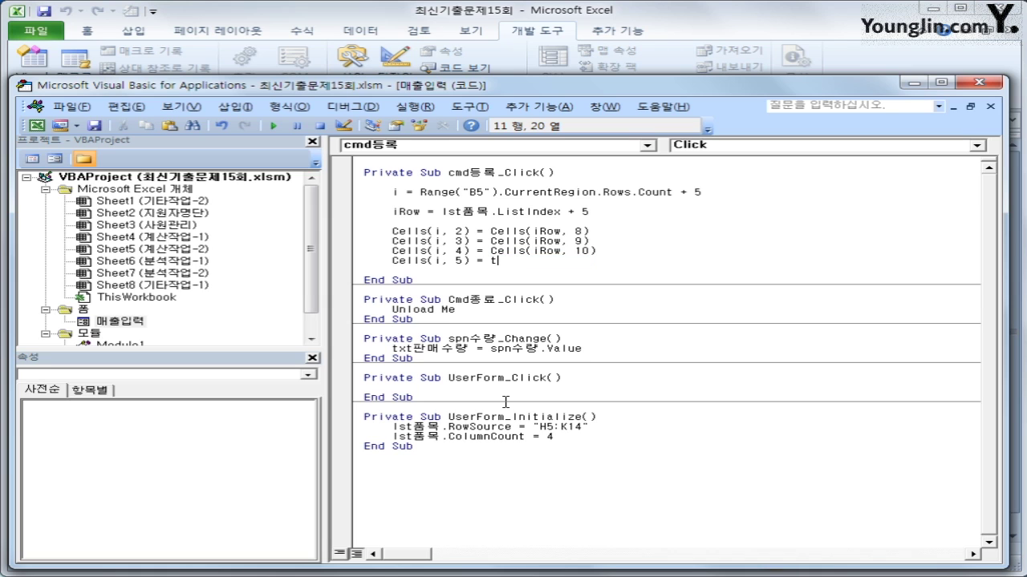
type("xt판매수량.")
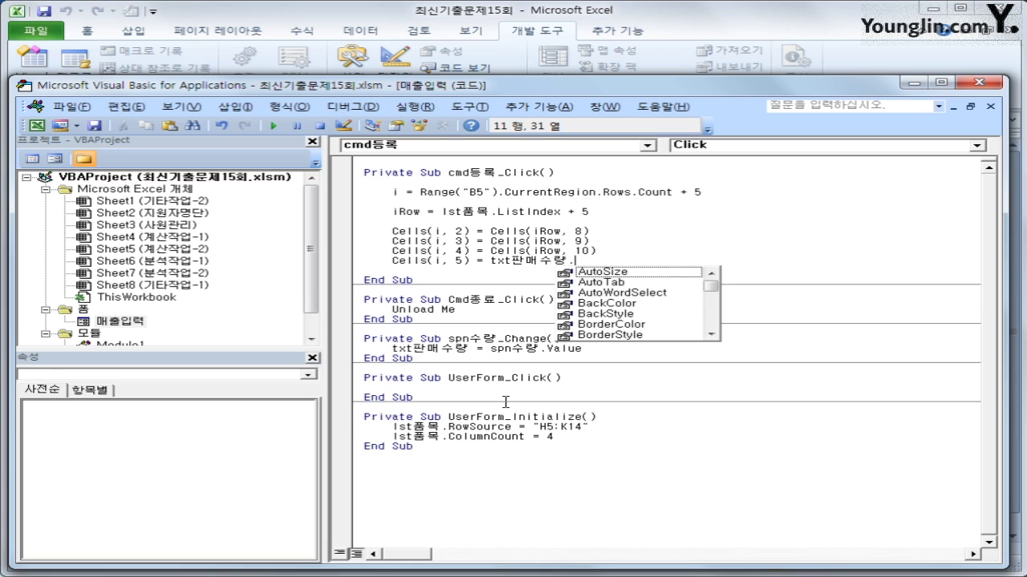
type("va")
key("Tab")
- Paste the copied statement once more and edit it to Cells(i, 6) = Cells(iRow, 11) * Cells(i, 5)
key("Return")
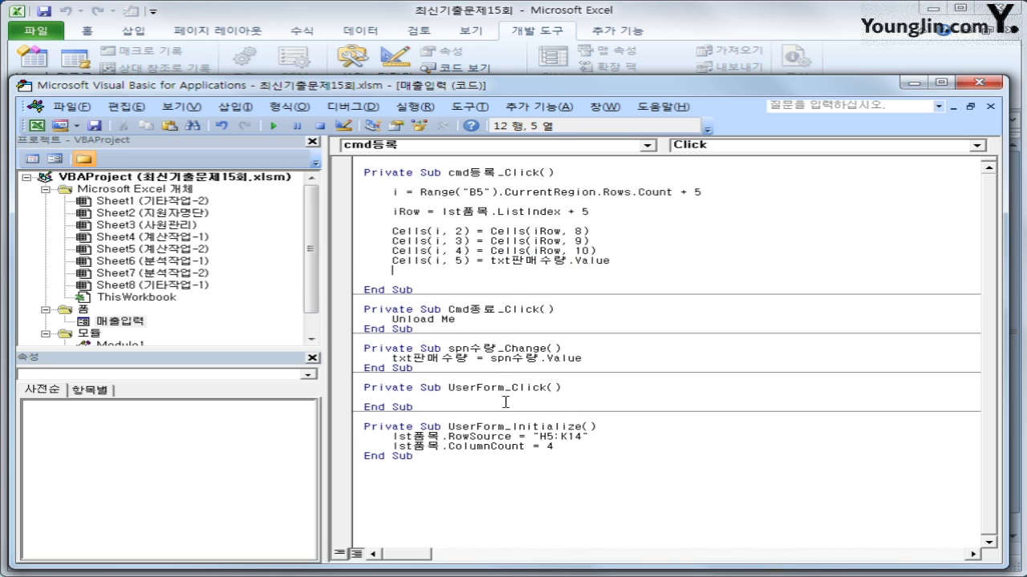
key("ctrl+v")
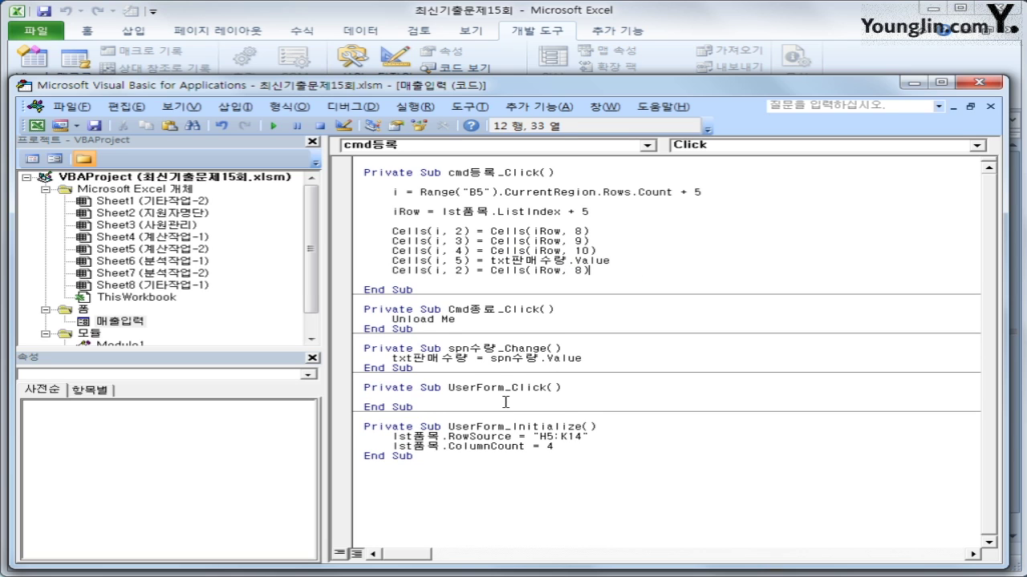
key("Left")
key("Left")
key("Left")
key("Left")
key("Left")
key("Left")
key("Left")
key("Left")
key("Left")
key("Left")
key("Left")
key("Left")
key("Left")
key("Left")
key("BackSpace")
type("6")
key("End")
type("11) * cells(i,")
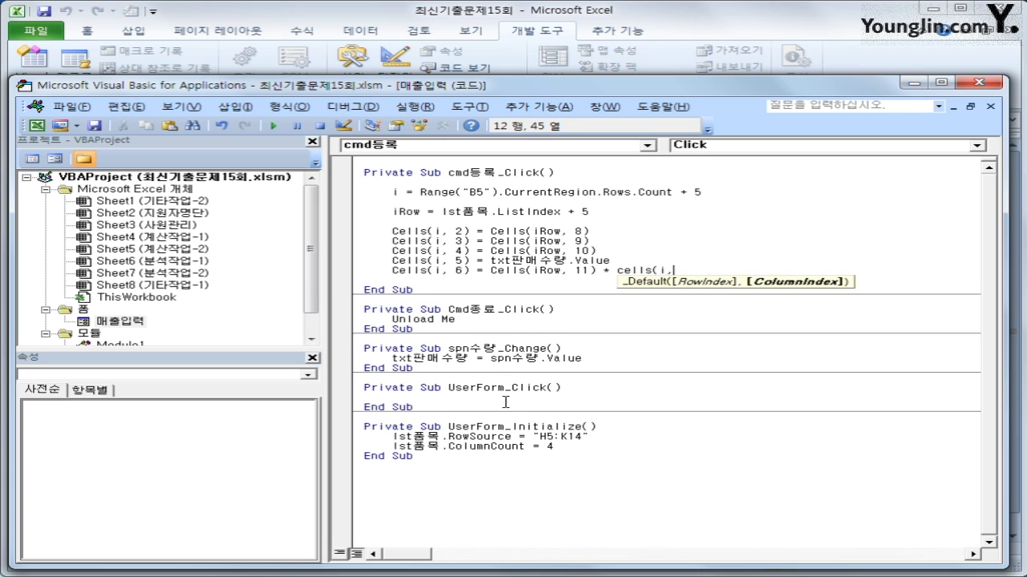
type("5)")
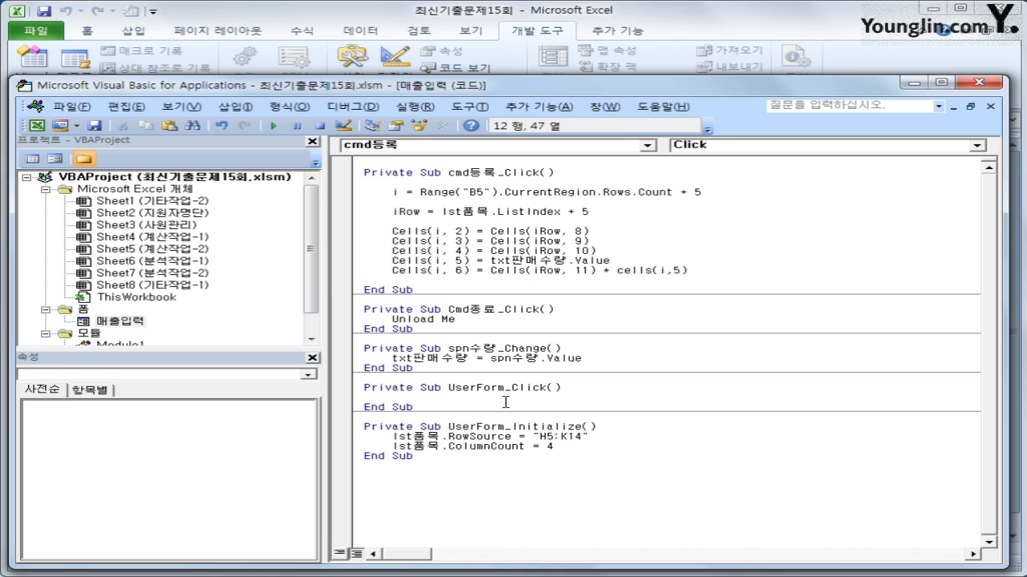
key("Return")
left_click(647, 384)
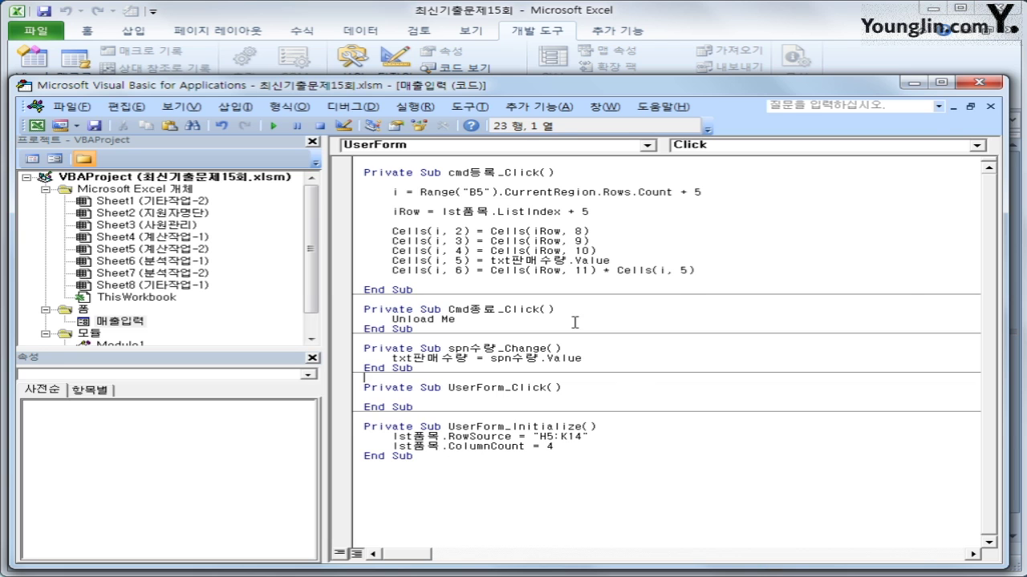
- Back on the sheet, test the 매출 입력 form by registering F013 시금치 with a quantity of 2, and exit the form
left_click(976, 85)
left_click(461, 184)
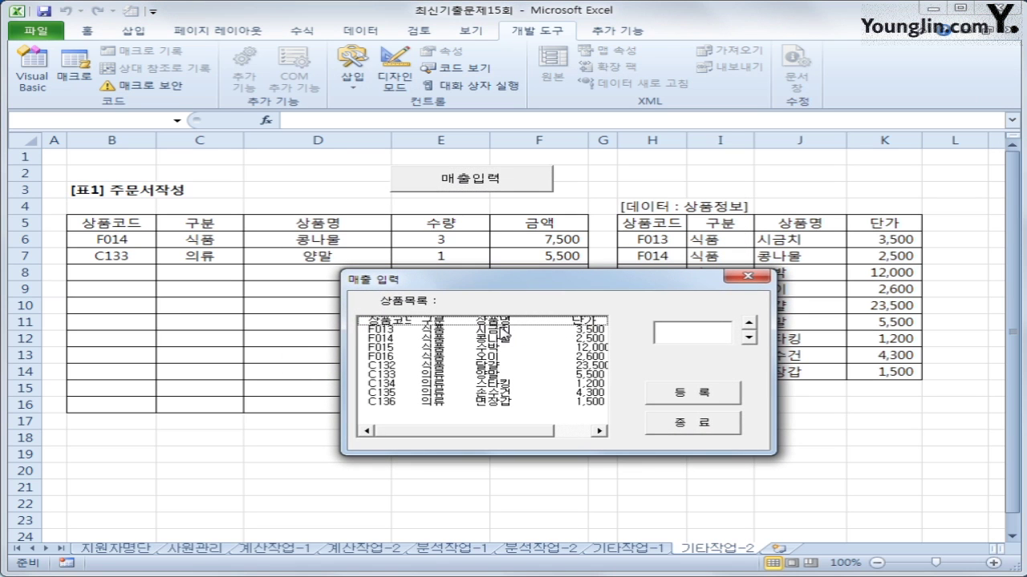
left_click(504, 330)
left_click(749, 323)
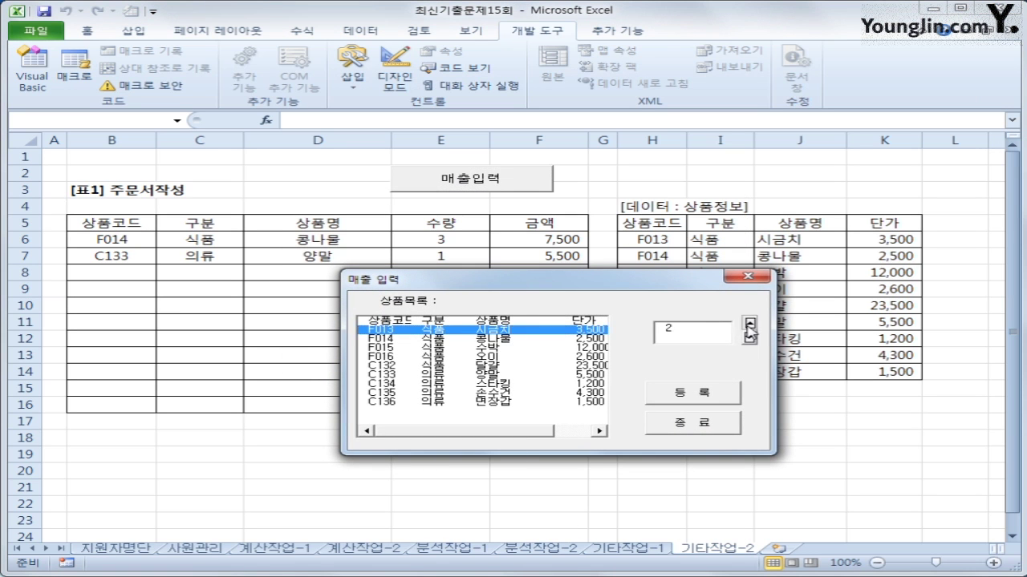
left_click(710, 393)
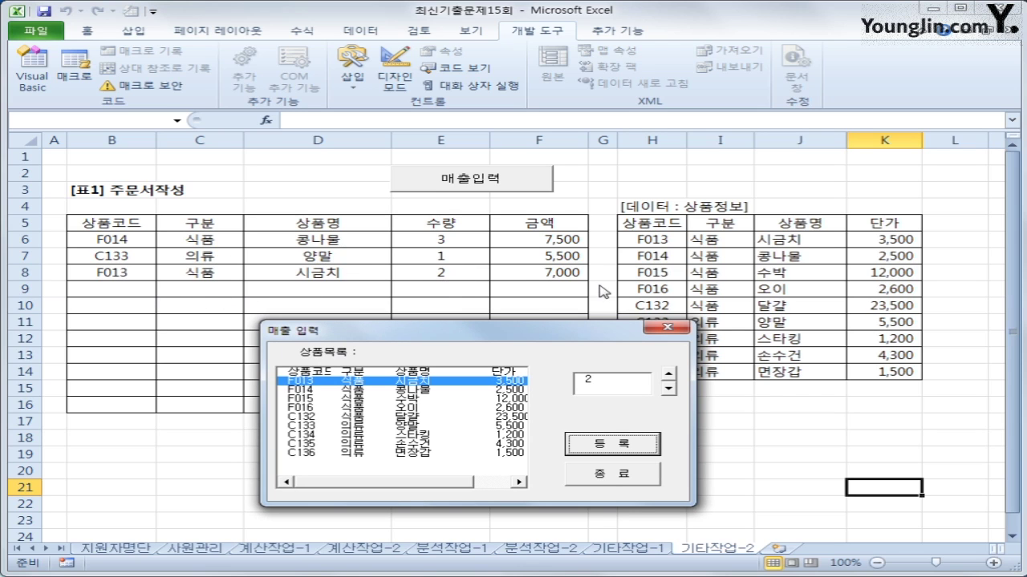
left_click(611, 473)
left_click(735, 476)
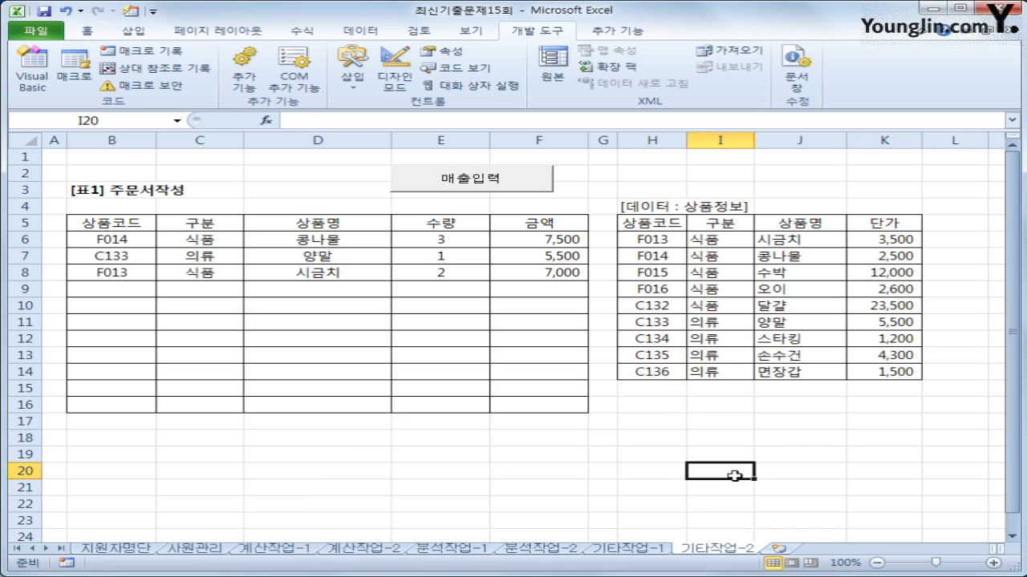